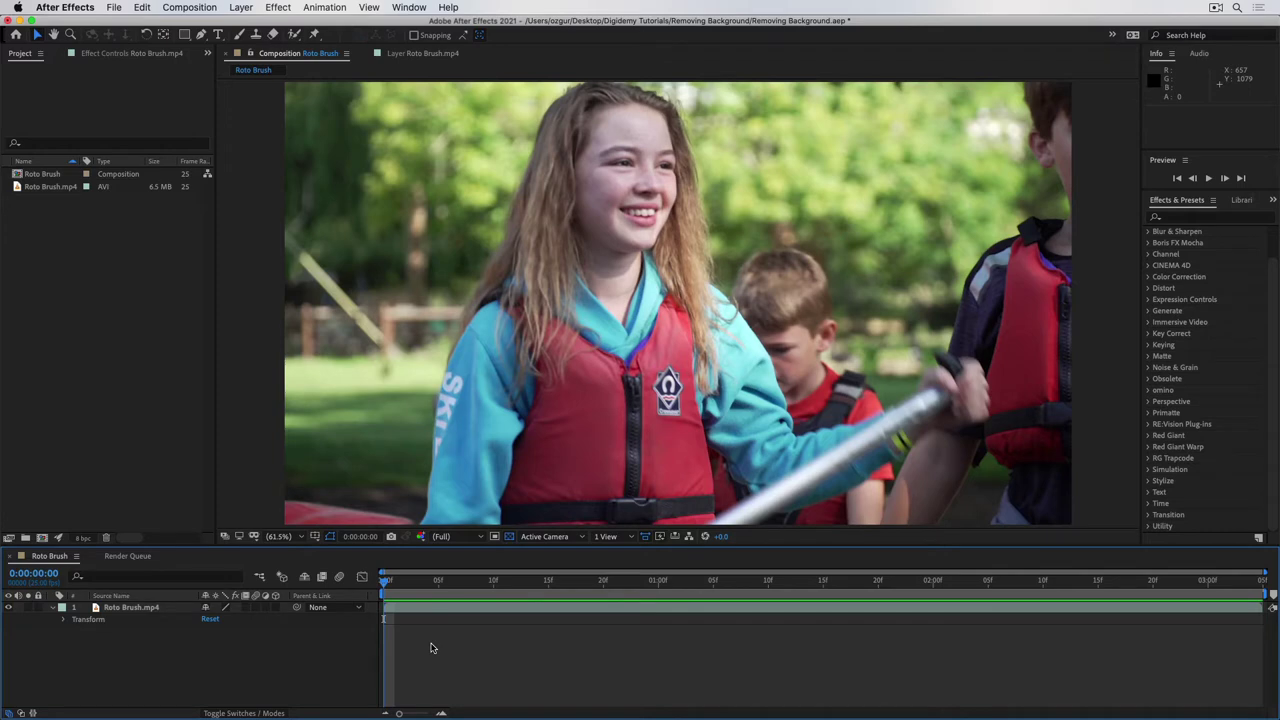
# - Preview the footage, then open Roto Brush.mp4 in its Layer panel with the Roto Brush tool, at frame 0
pyautogui.press('space')
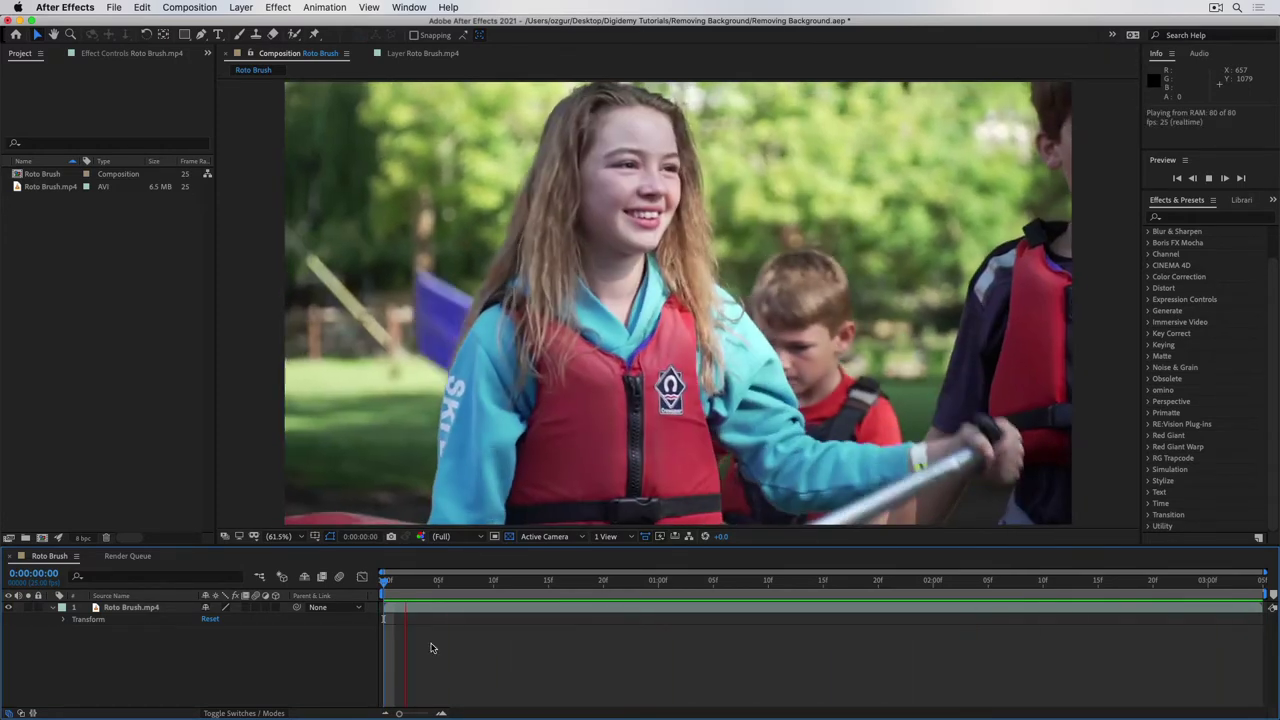
pyautogui.press('space')
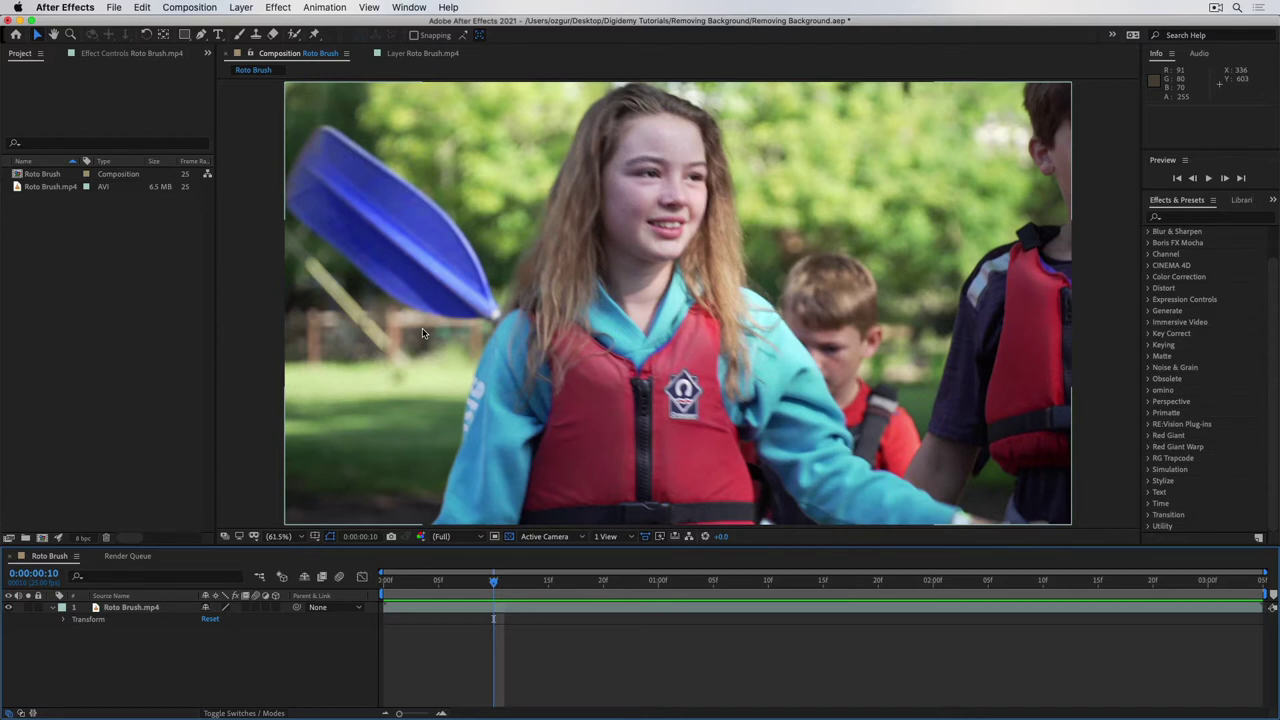
pyautogui.click(296, 38)
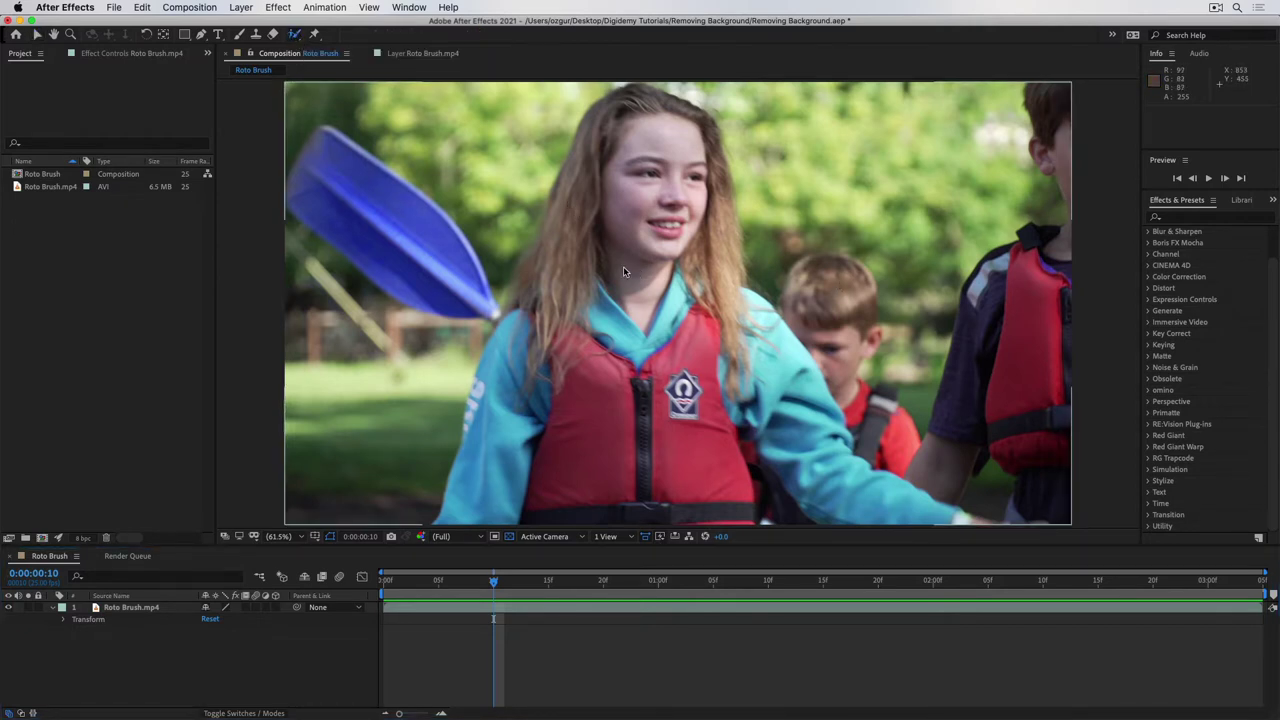
pyautogui.doubleClick(656, 271)
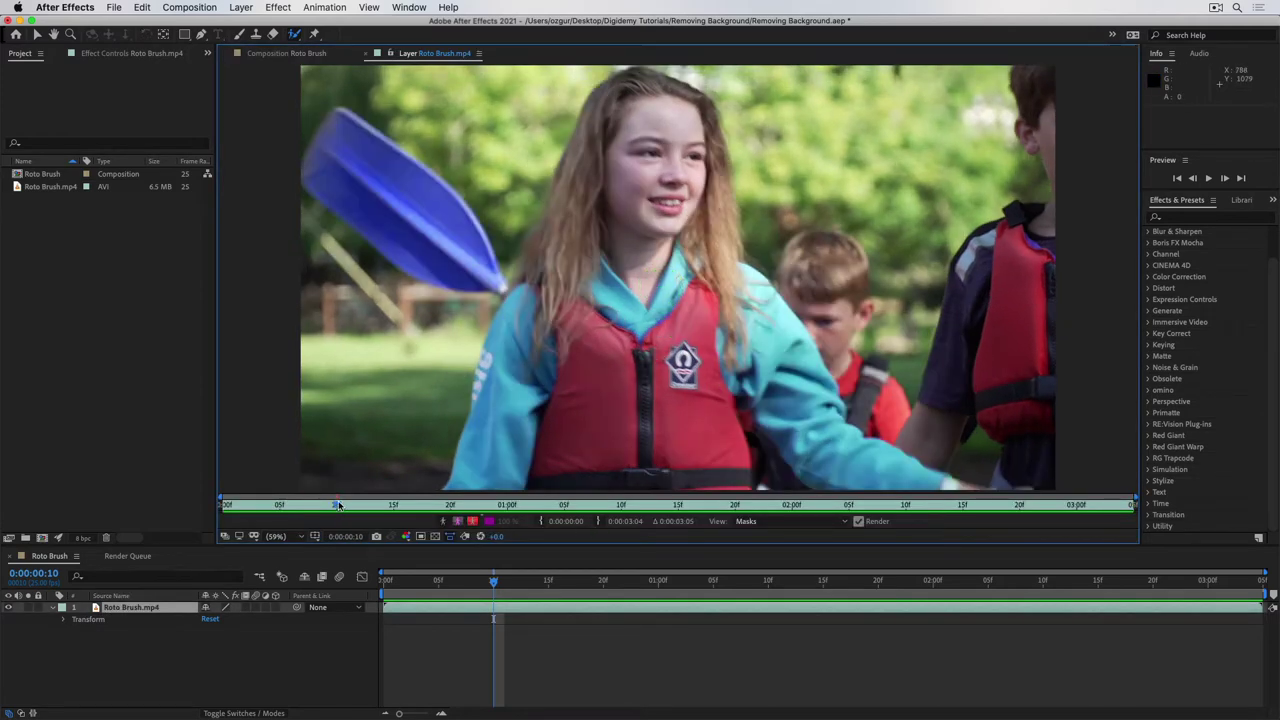
pyautogui.moveTo(336, 507); pyautogui.dragTo(228, 507)
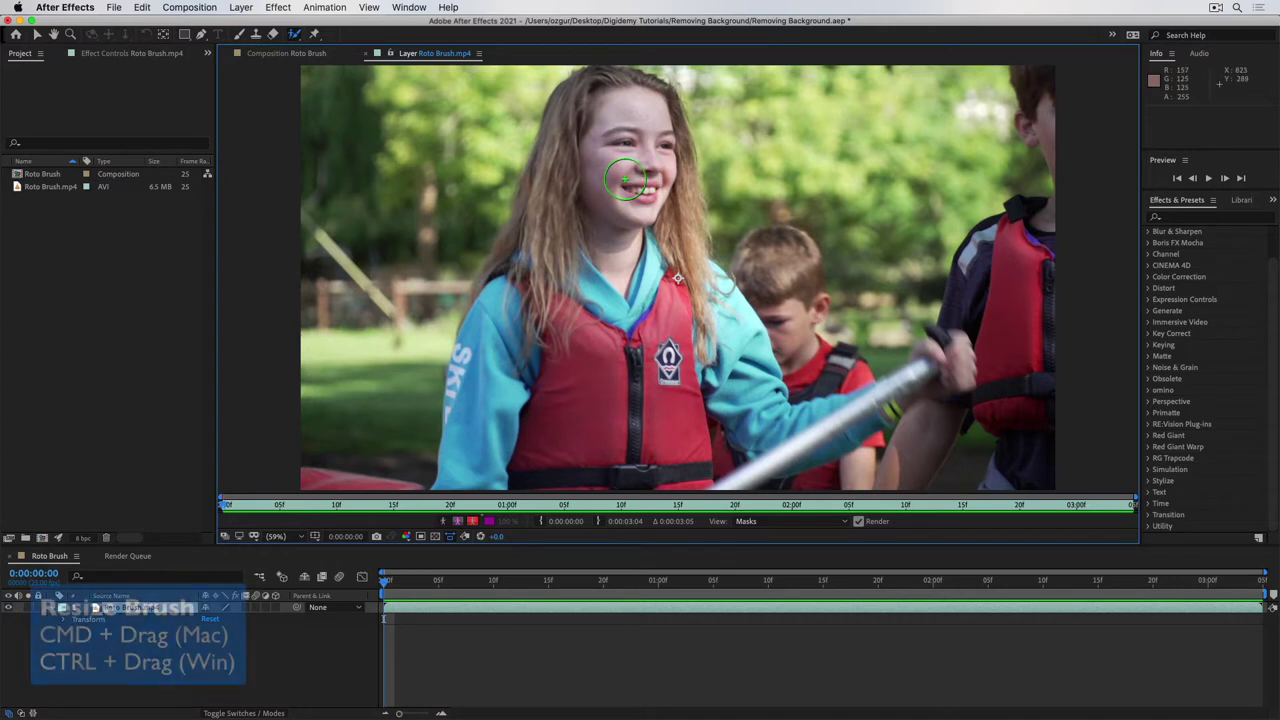
# - Enlarge the Roto Brush and paint a foreground stroke down the girl's face
pyautogui.moveTo(632, 174)
pyautogui.mouseDown()
pyautogui.moveTo(617, 178)
pyautogui.moveTo(629, 164)
pyautogui.mouseUp()
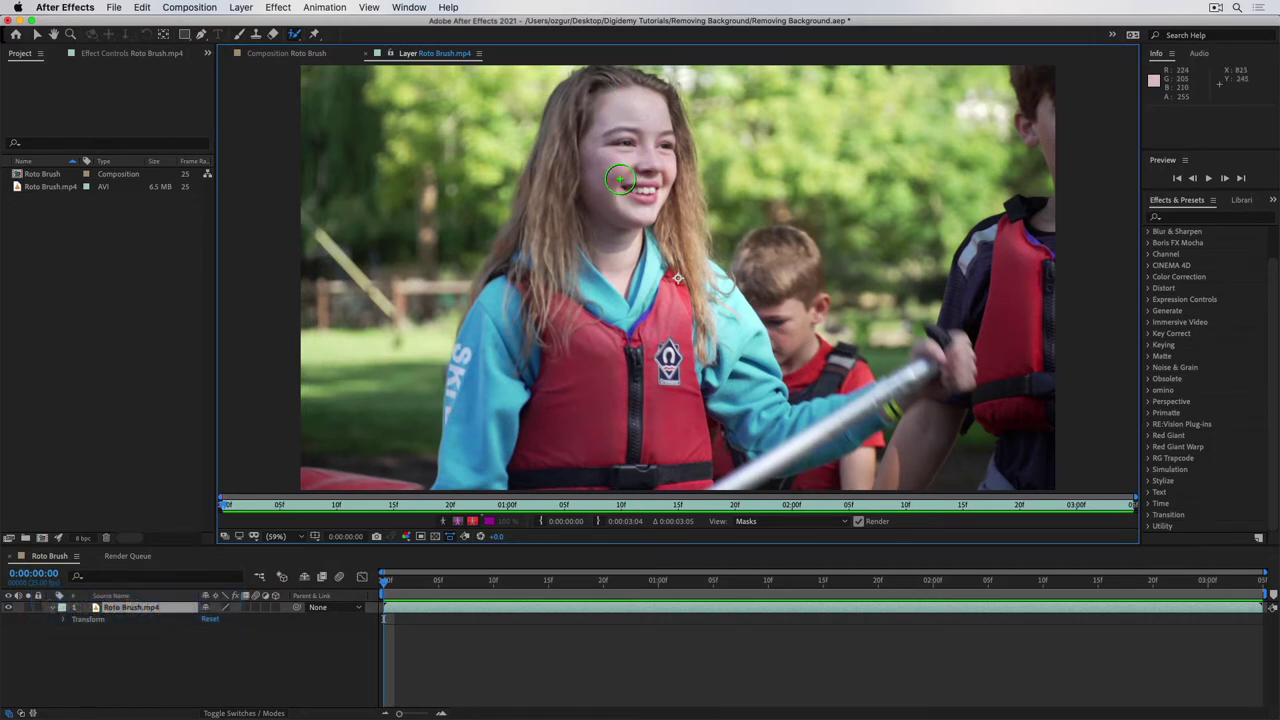
pyautogui.moveTo(598, 90)
pyautogui.mouseDown()
pyautogui.moveTo(625, 120)
pyautogui.moveTo(578, 410)
pyautogui.mouseUp()
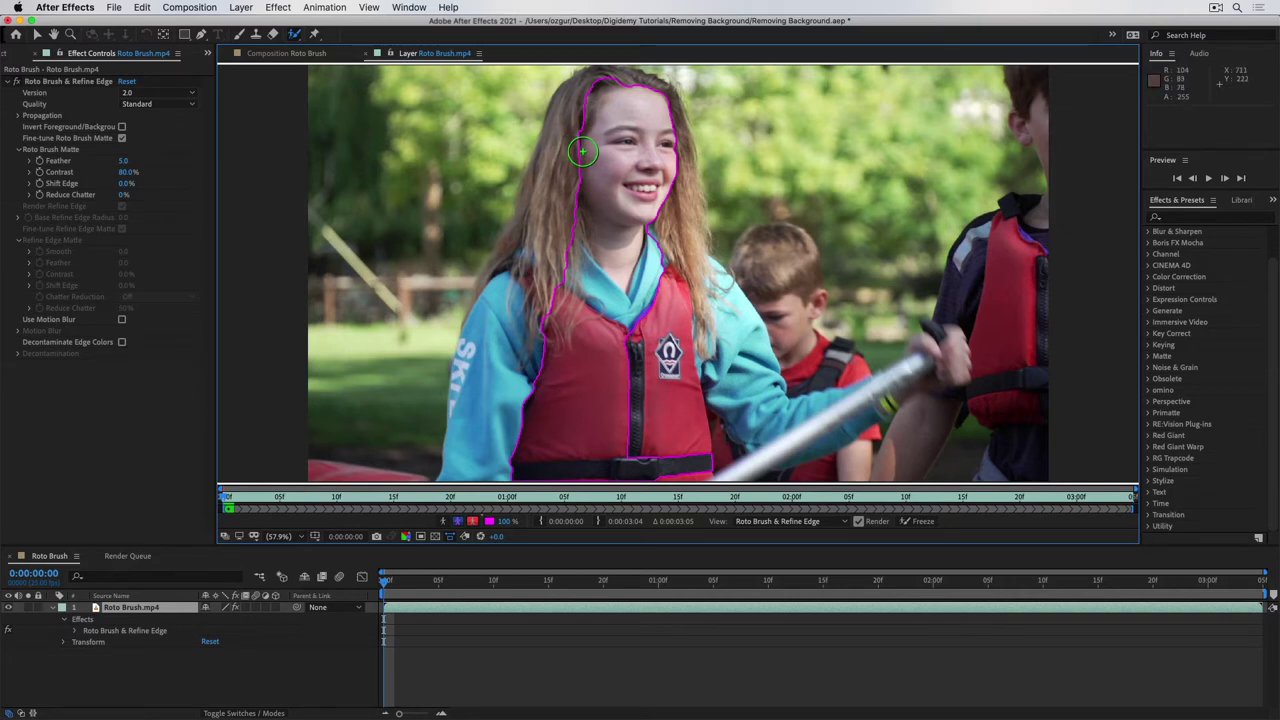
# - Add the forehead, subtract background beside the hair, then add the left shoulder, arm and hair edge
pyautogui.moveTo(632, 130)
pyautogui.mouseDown()
pyautogui.moveTo(636, 105)
pyautogui.moveTo(614, 84)
pyautogui.moveTo(576, 112)
pyautogui.moveTo(556, 158)
pyautogui.moveTo(506, 170)
pyautogui.mouseUp()
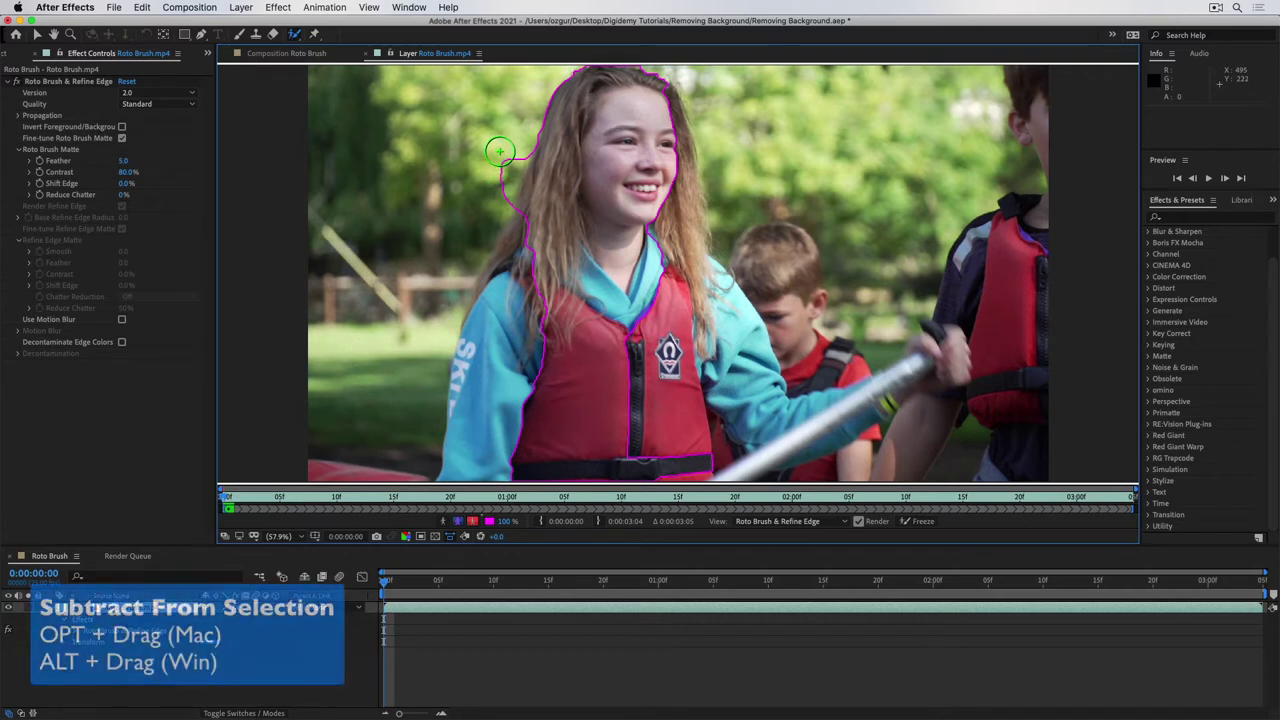
pyautogui.press('alt')
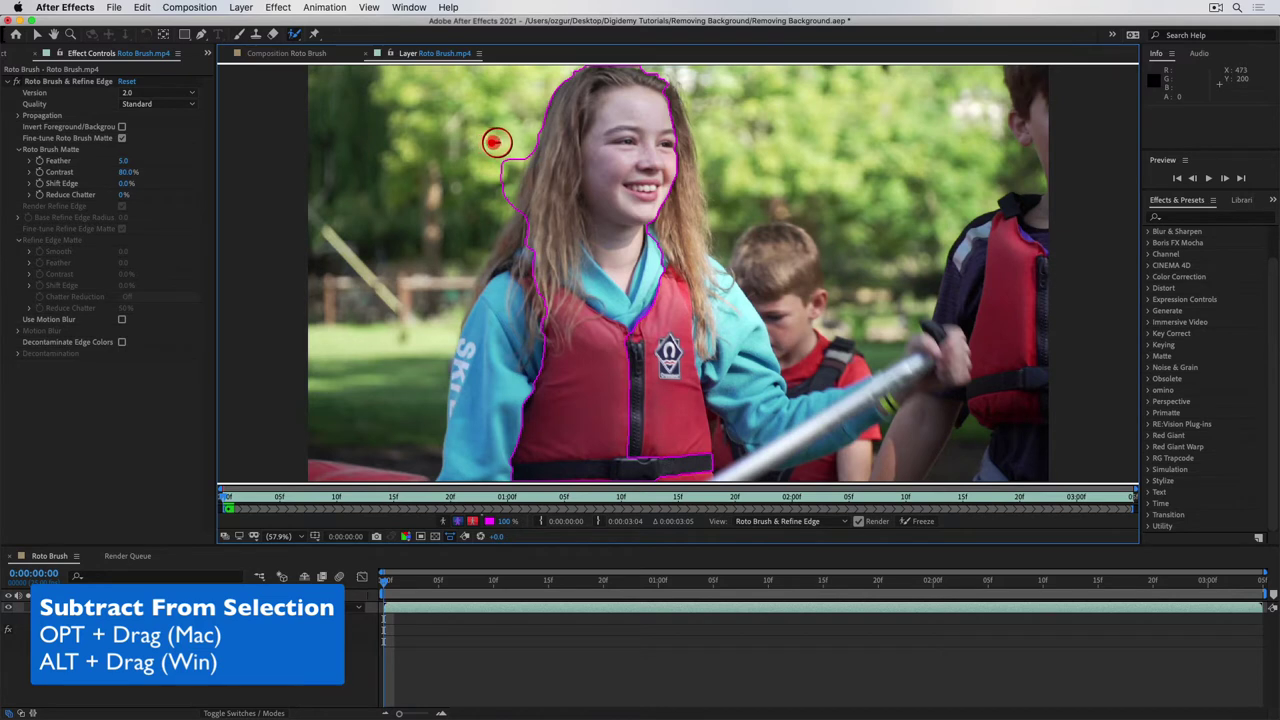
pyautogui.moveTo(496, 142)
pyautogui.mouseDown()
pyautogui.moveTo(503, 172)
pyautogui.moveTo(486, 208)
pyautogui.mouseUp()
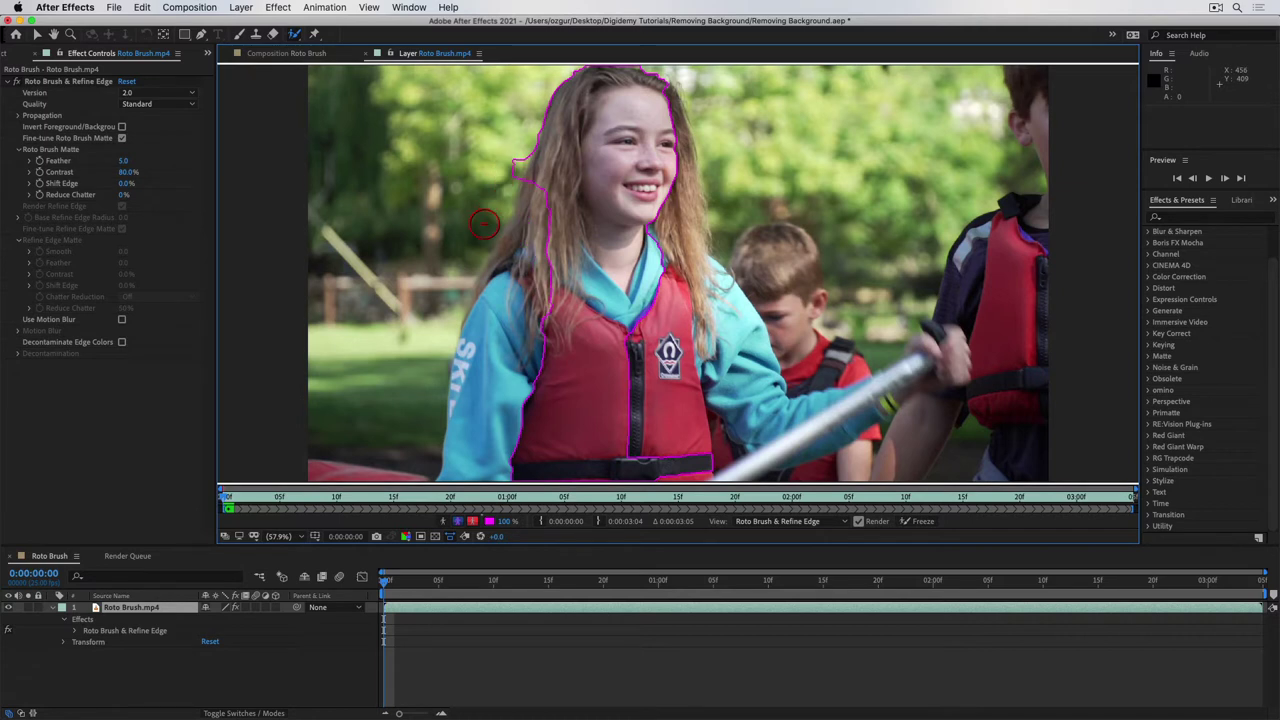
pyautogui.moveTo(510, 148)
pyautogui.mouseDown()
pyautogui.moveTo(514, 163)
pyautogui.moveTo(468, 194)
pyautogui.mouseUp()
pyautogui.moveTo(514, 149); pyautogui.dragTo(490, 194)
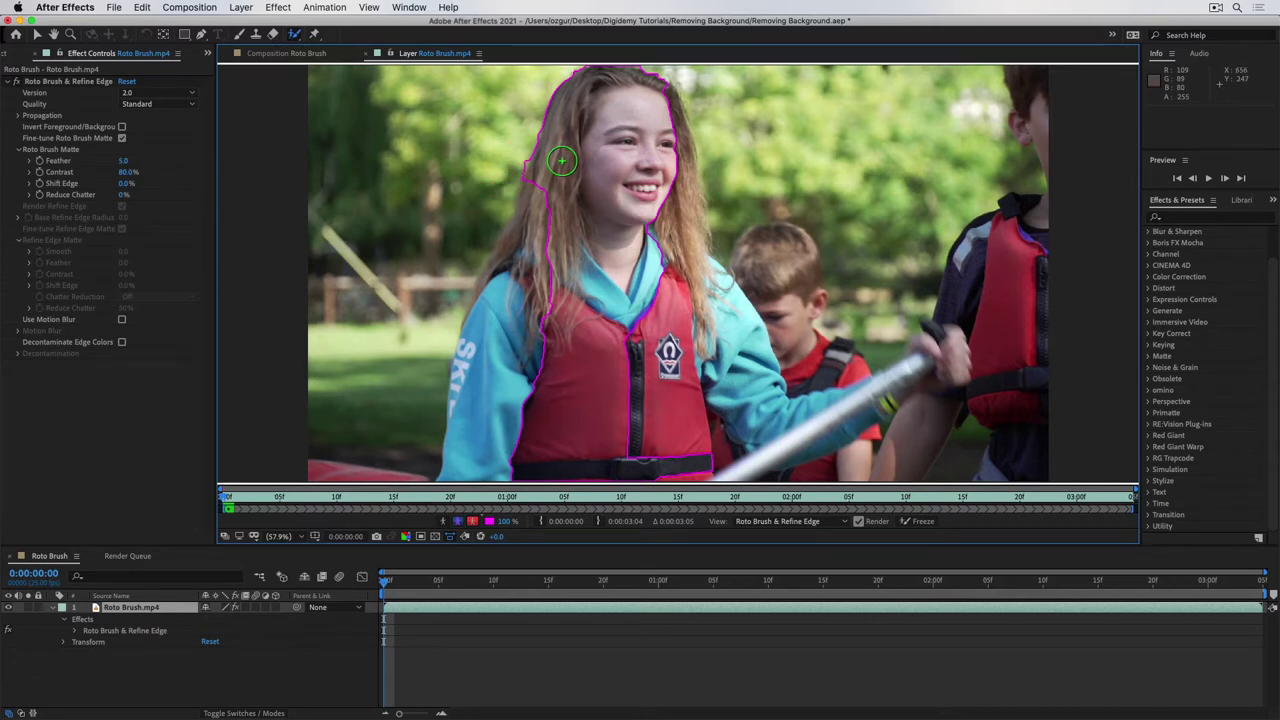
pyautogui.moveTo(566, 163)
pyautogui.mouseDown()
pyautogui.moveTo(528, 250)
pyautogui.moveTo(535, 305)
pyautogui.mouseUp()
pyautogui.moveTo(538, 178); pyautogui.dragTo(490, 286)
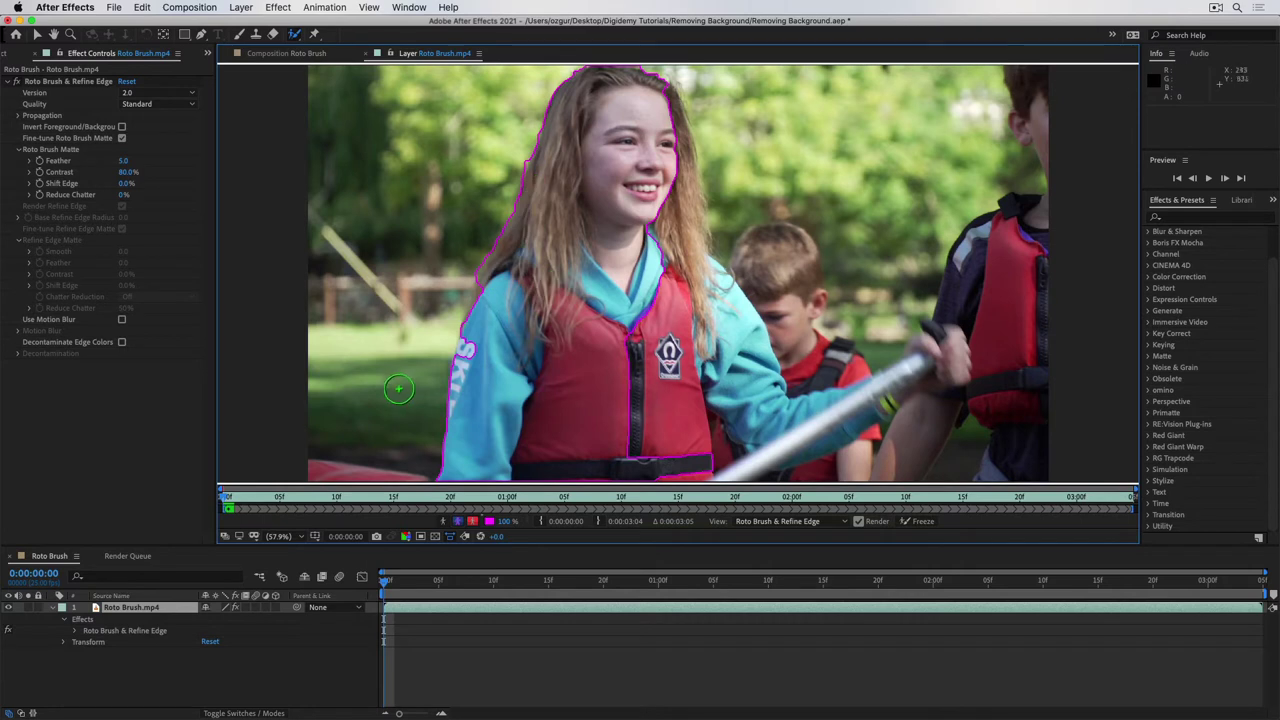
# - Add the left arm edge and vest to the matte, then paint the right-side hair with a smaller brush
pyautogui.moveTo(475, 357)
pyautogui.mouseDown()
pyautogui.moveTo(473, 333)
pyautogui.moveTo(466, 366)
pyautogui.mouseUp()
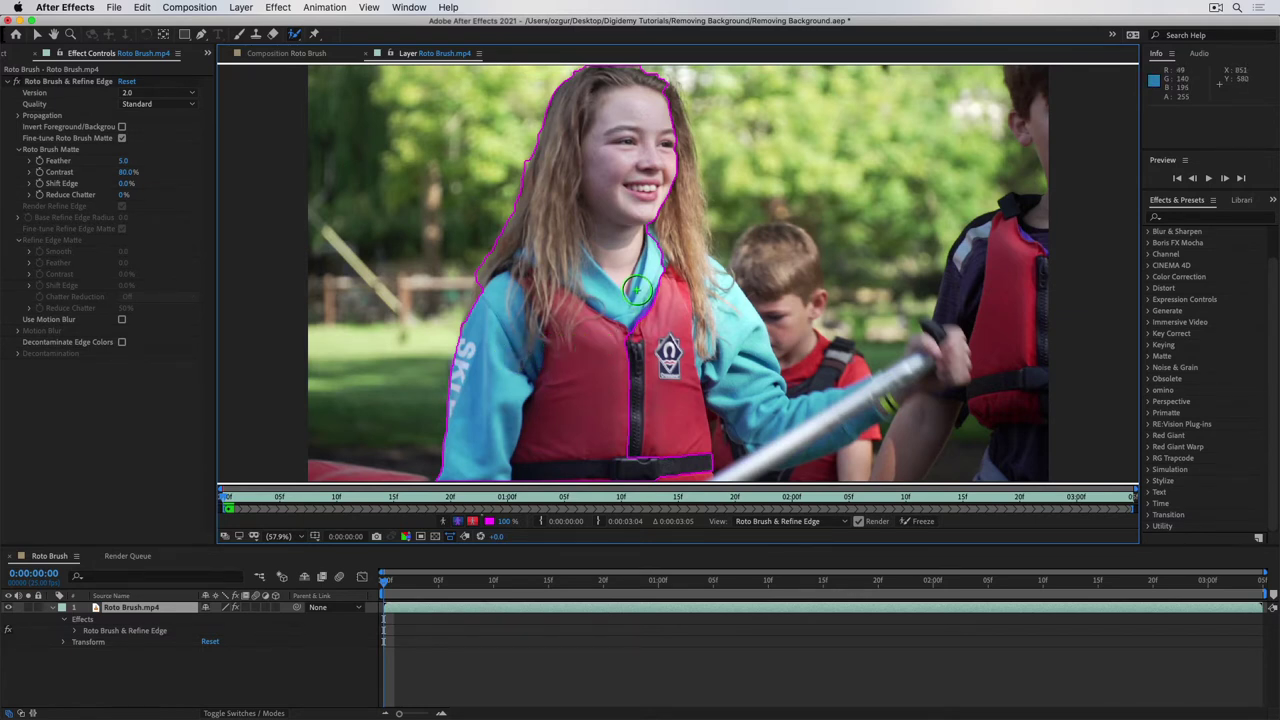
pyautogui.moveTo(640, 288)
pyautogui.mouseDown()
pyautogui.moveTo(702, 326)
pyautogui.moveTo(730, 316)
pyautogui.moveTo(690, 258)
pyautogui.moveTo(682, 216)
pyautogui.moveTo(664, 209)
pyautogui.mouseUp()
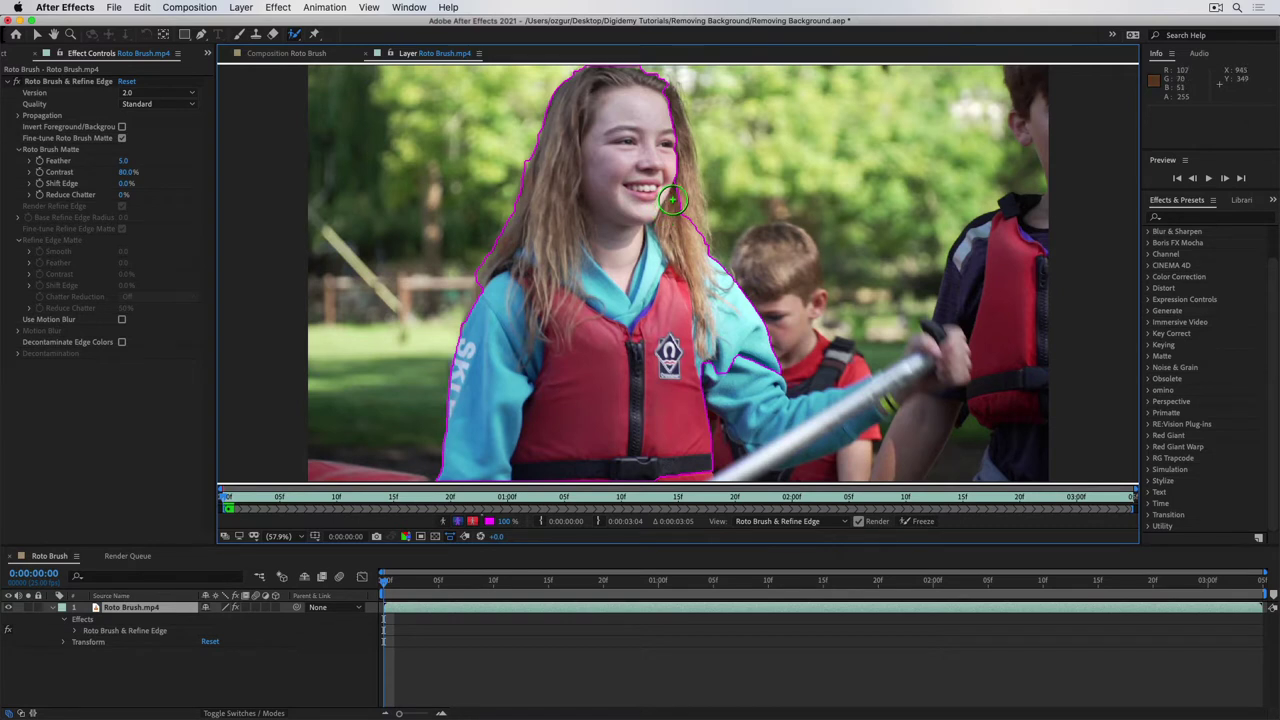
pyautogui.moveTo(672, 200); pyautogui.dragTo(673, 199)
pyautogui.moveTo(668, 99)
pyautogui.mouseDown()
pyautogui.moveTo(705, 305)
pyautogui.moveTo(780, 428)
pyautogui.moveTo(921, 362)
pyautogui.mouseUp()
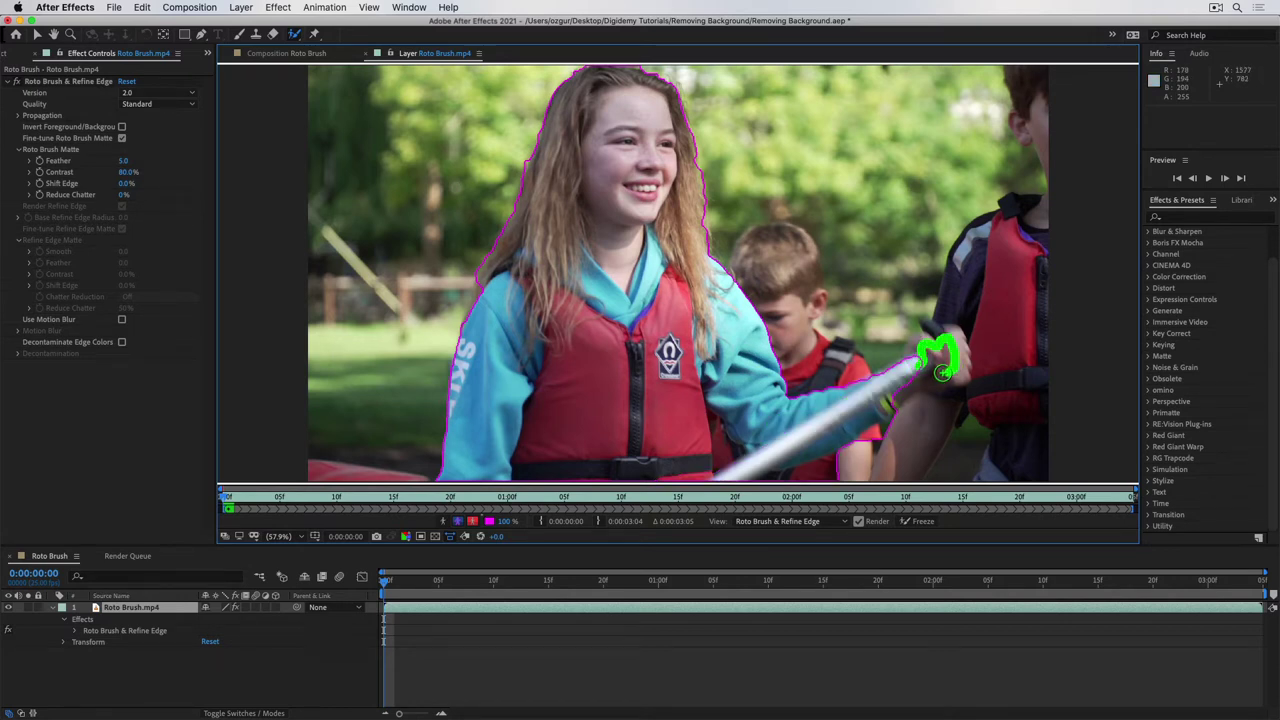
# - Paint the hand and paddle grip into the matte and subtract the background beside the paddle
pyautogui.moveTo(921, 372); pyautogui.dragTo(921, 372)
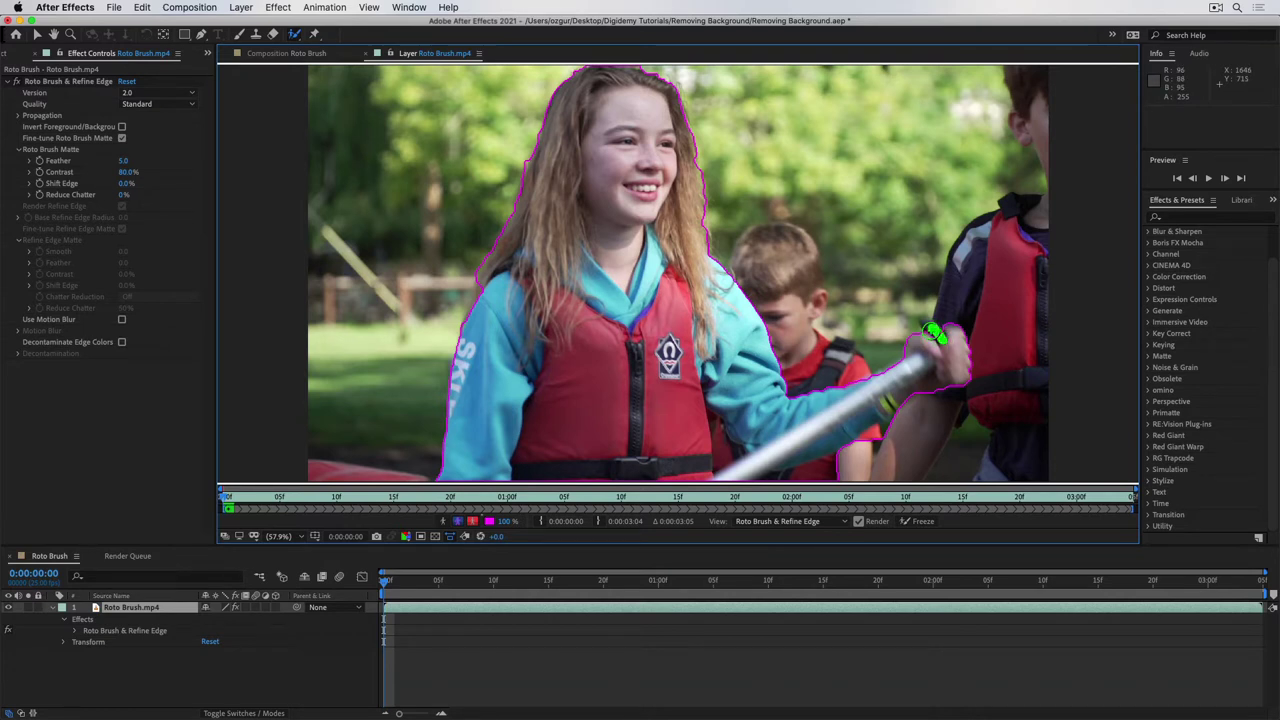
pyautogui.moveTo(933, 334)
pyautogui.mouseDown()
pyautogui.moveTo(940, 344)
pyautogui.moveTo(788, 450)
pyautogui.mouseUp()
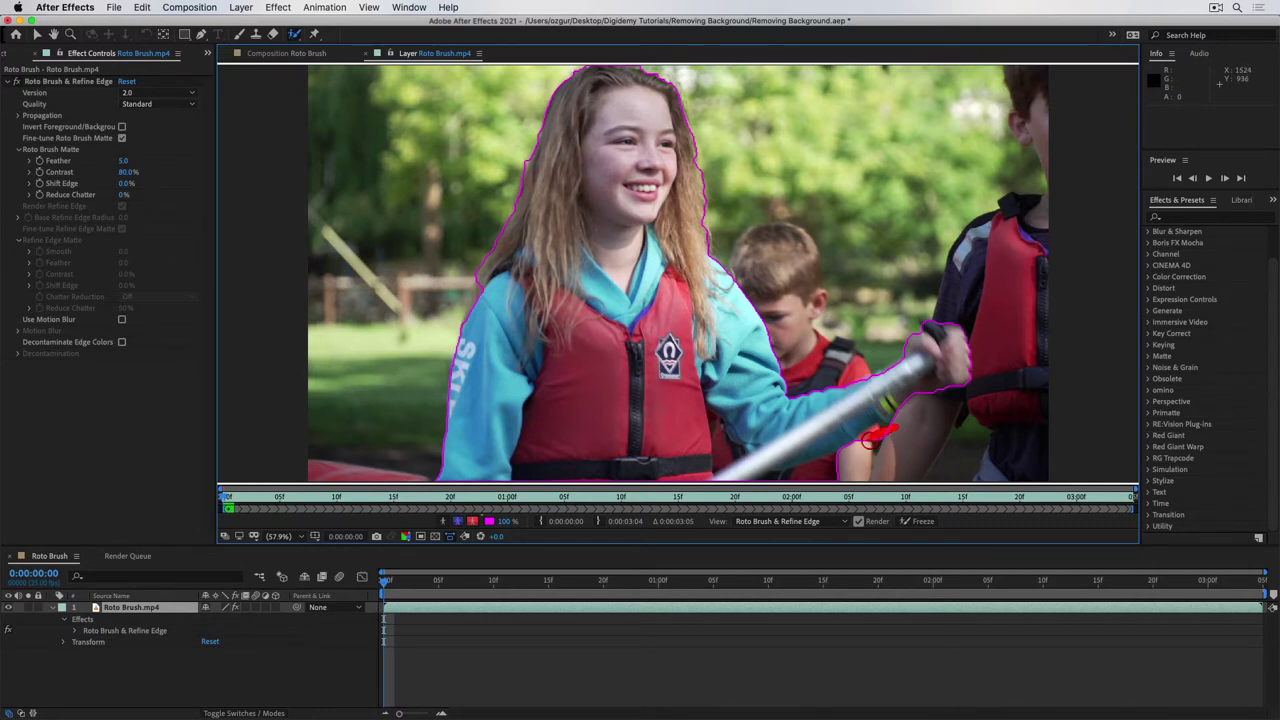
pyautogui.moveTo(860, 452); pyautogui.dragTo(846, 478)
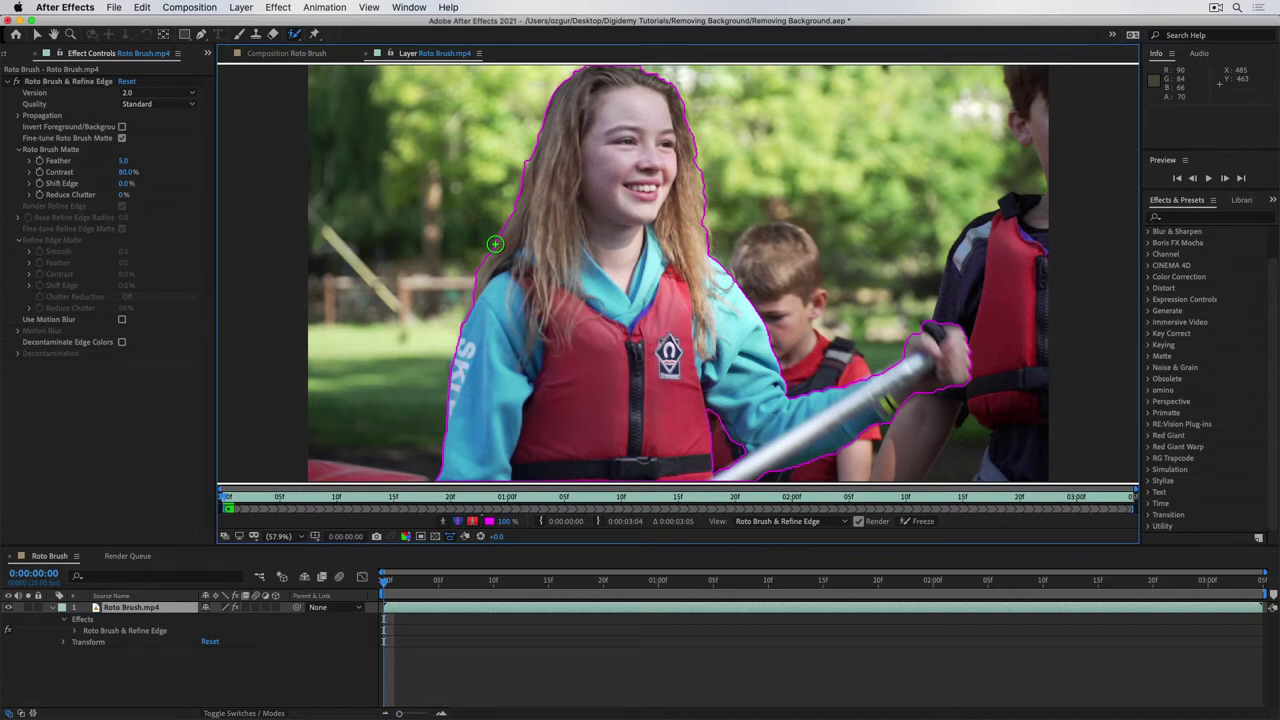
# - Play the layer from the start to propagate the matte, stopping at frame 7
pyautogui.press('space')
pyautogui.press('space')
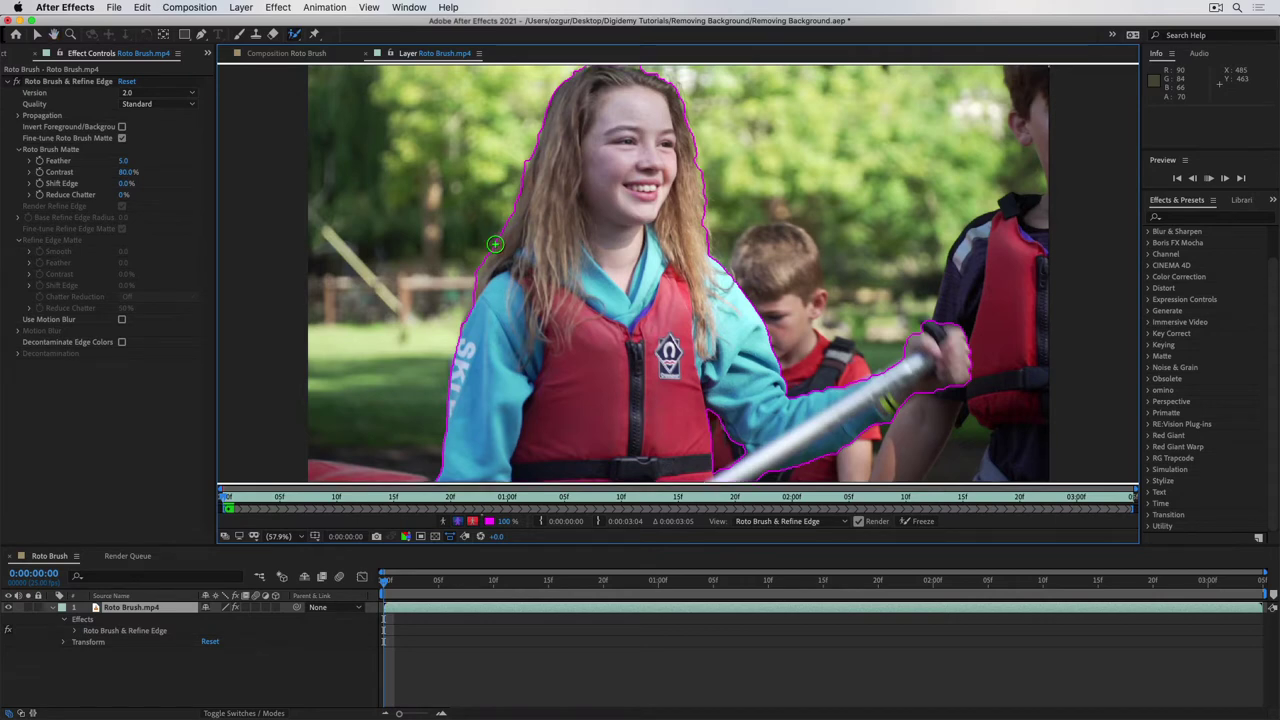
pyautogui.press('space')
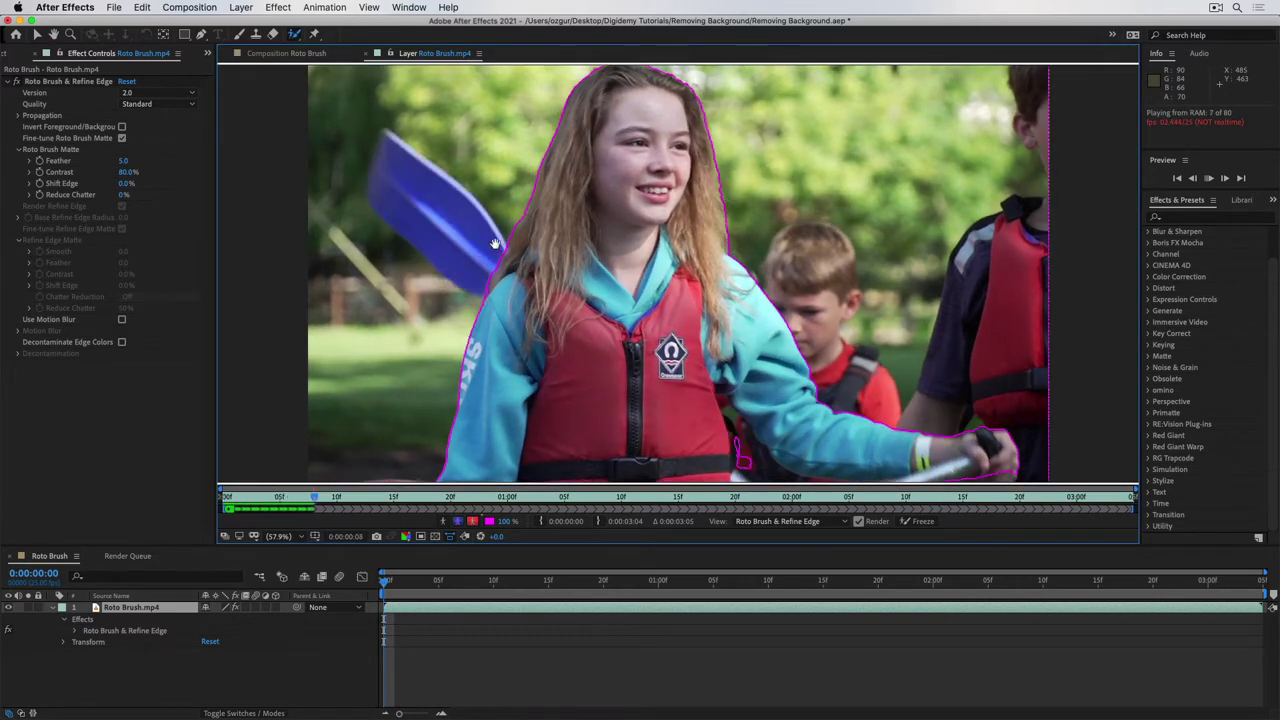
pyautogui.press('space')
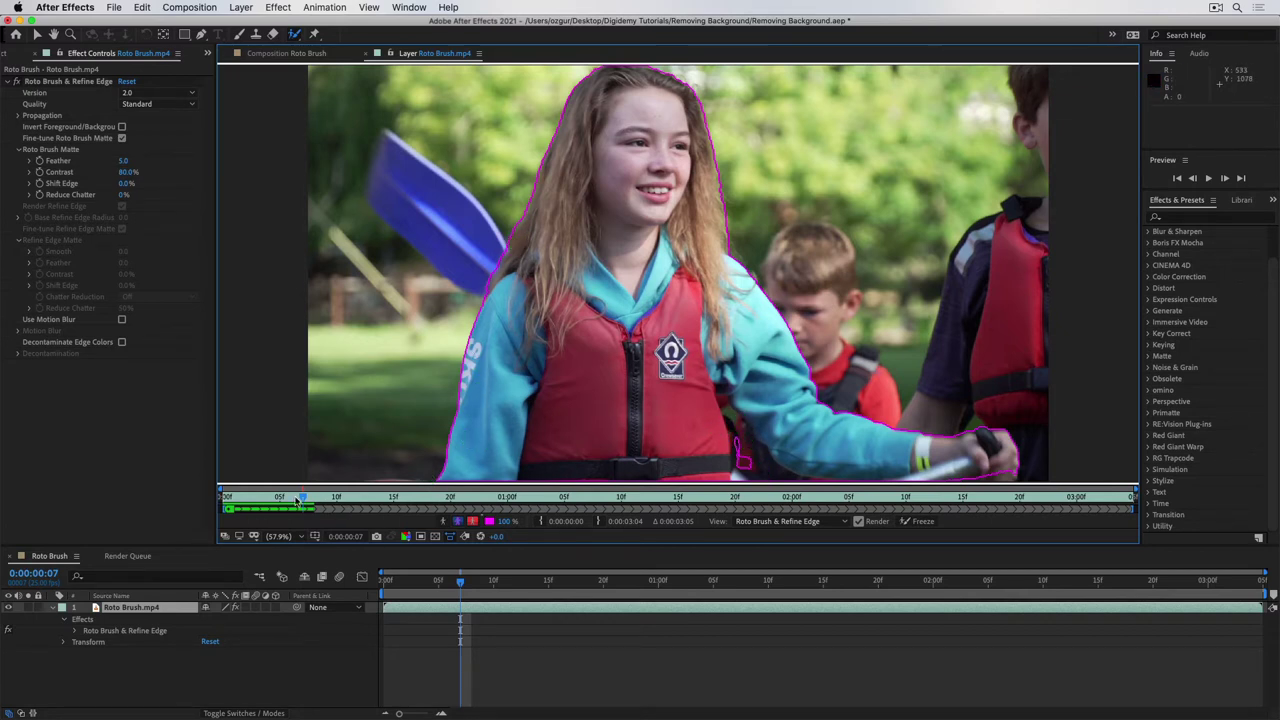
# - Return to frame 1 and touch up the matte over the hand and the vest edge by the paddle
pyautogui.moveTo(300, 500); pyautogui.dragTo(232, 513)
pyautogui.moveTo(470, 377)
pyautogui.mouseDown()
pyautogui.moveTo(502, 265)
pyautogui.moveTo(578, 112)
pyautogui.moveTo(447, 350)
pyautogui.moveTo(448, 312)
pyautogui.moveTo(448, 356)
pyautogui.mouseUp()
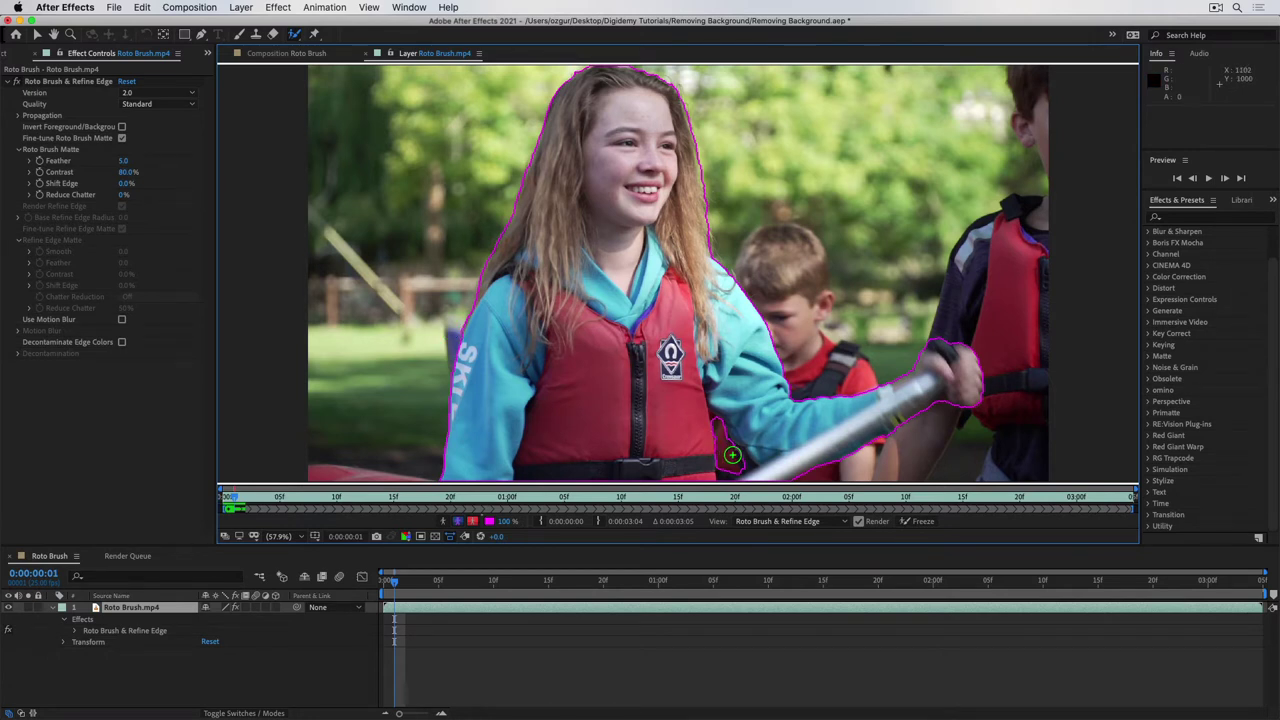
pyautogui.moveTo(732, 455); pyautogui.dragTo(718, 424)
pyautogui.moveTo(724, 465); pyautogui.dragTo(748, 463)
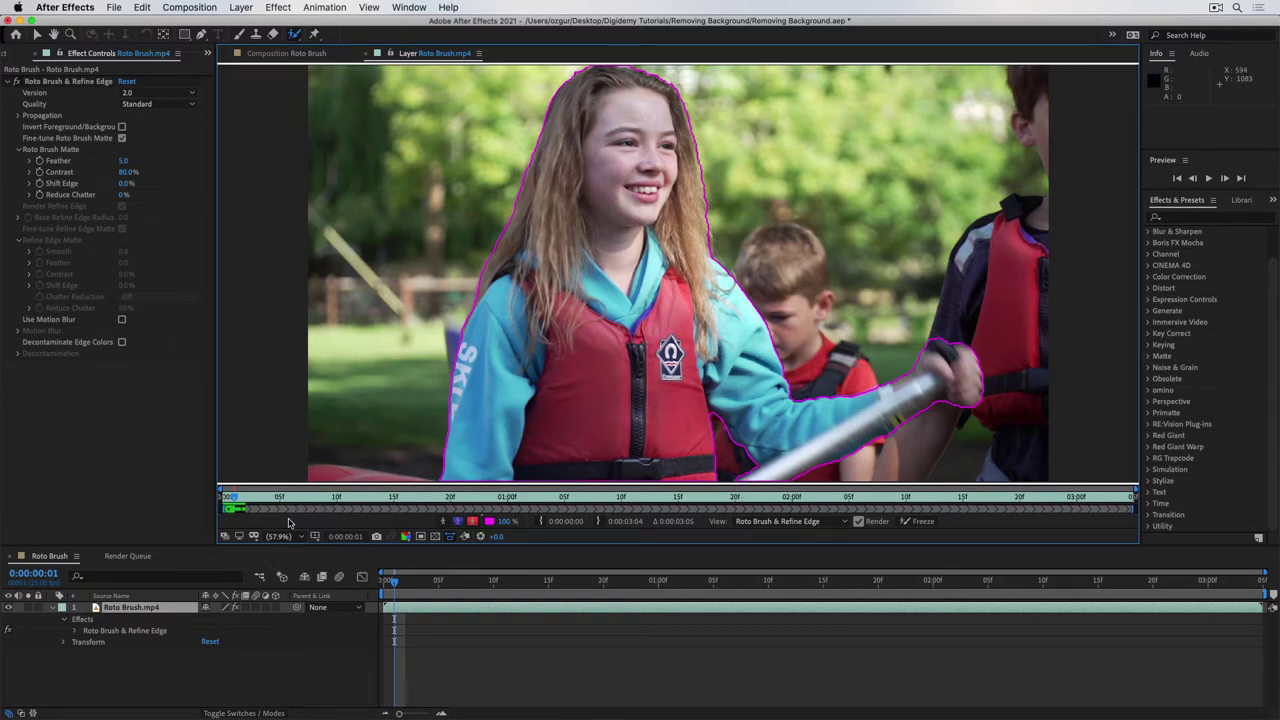
# - Step frame by frame from frame 2 to frame 4, inspecting the propagated matte
pyautogui.click(245, 497)
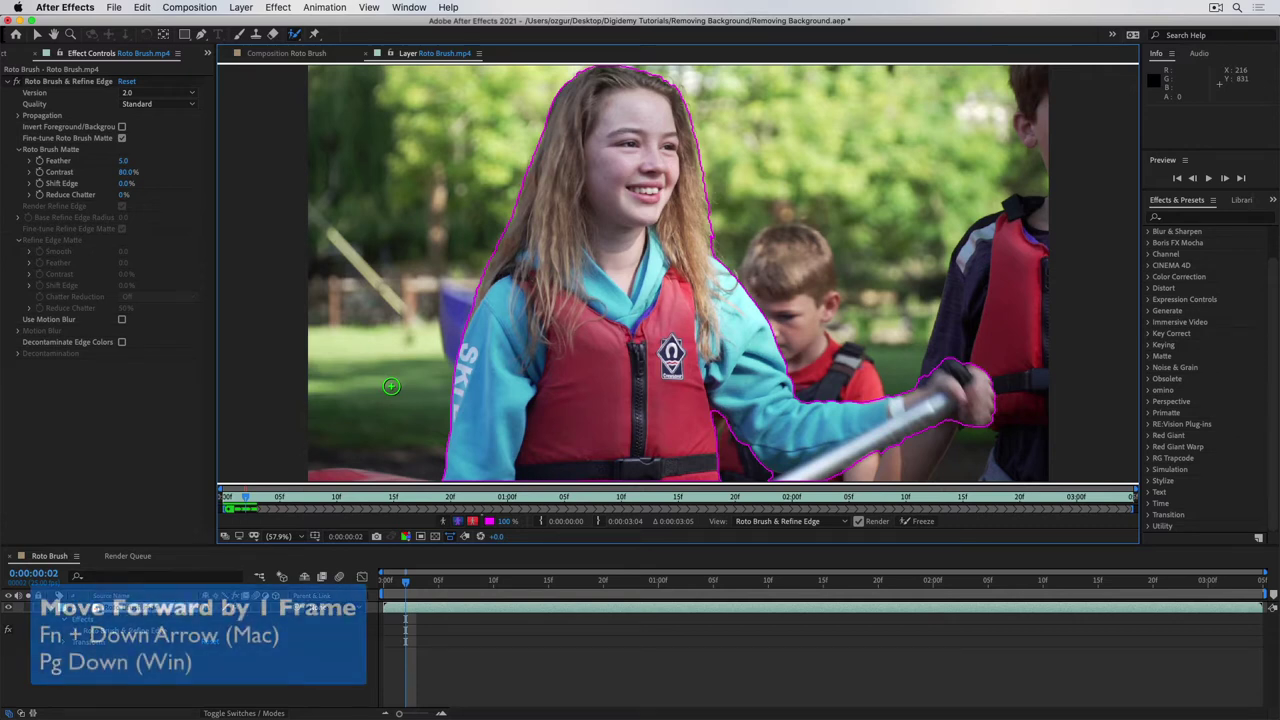
pyautogui.press('pagedown')
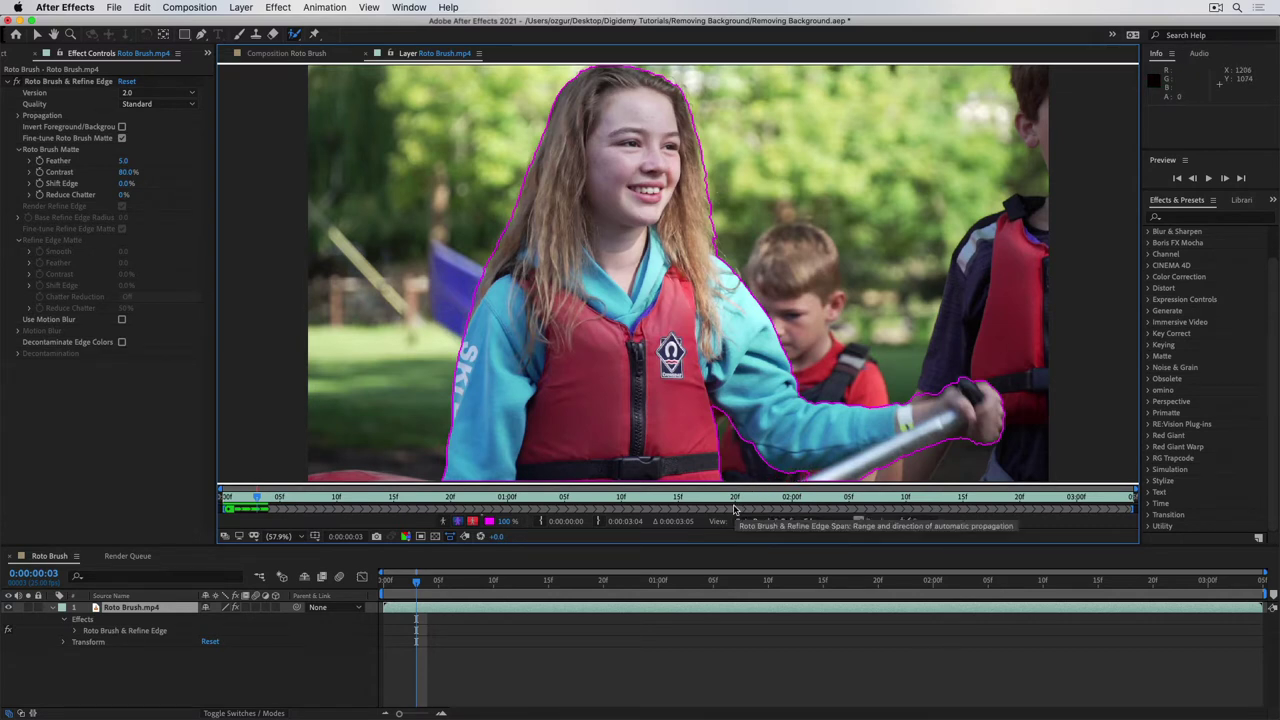
pyautogui.press('pagedown')
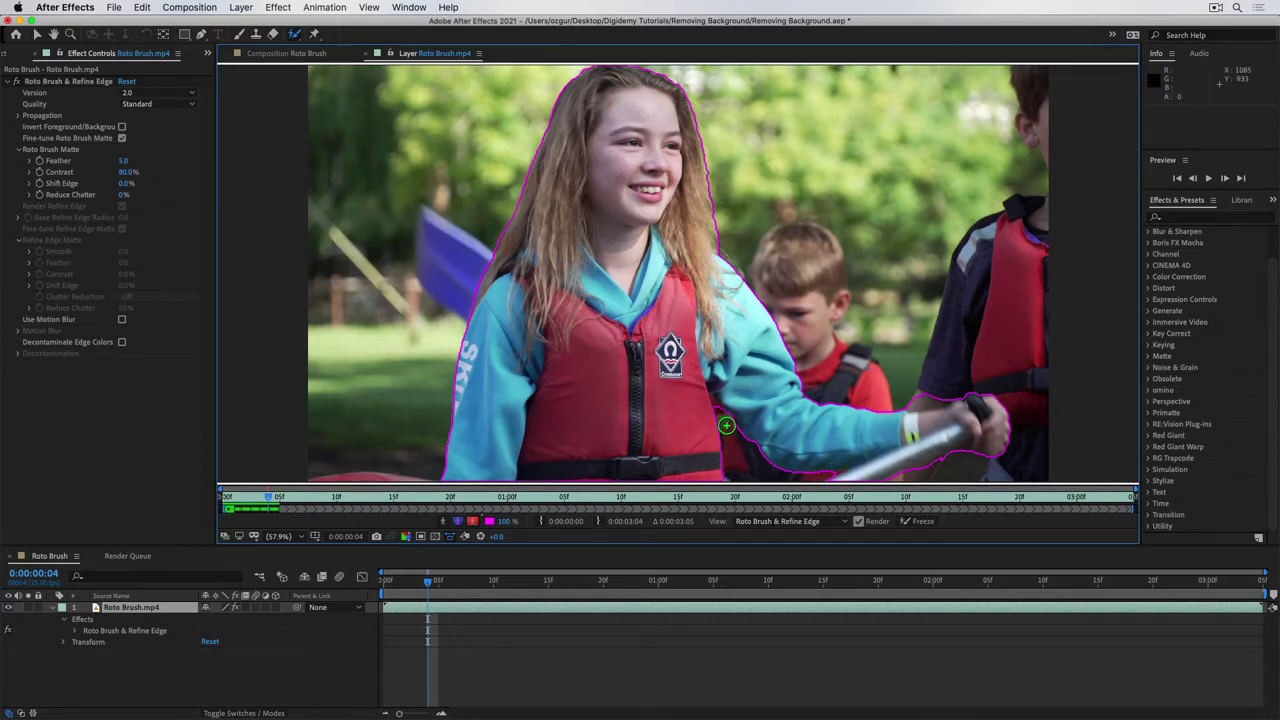
# - Go back to frame 3, subtract the area left of the hand, then move to frame 4
pyautogui.press('pagedown')
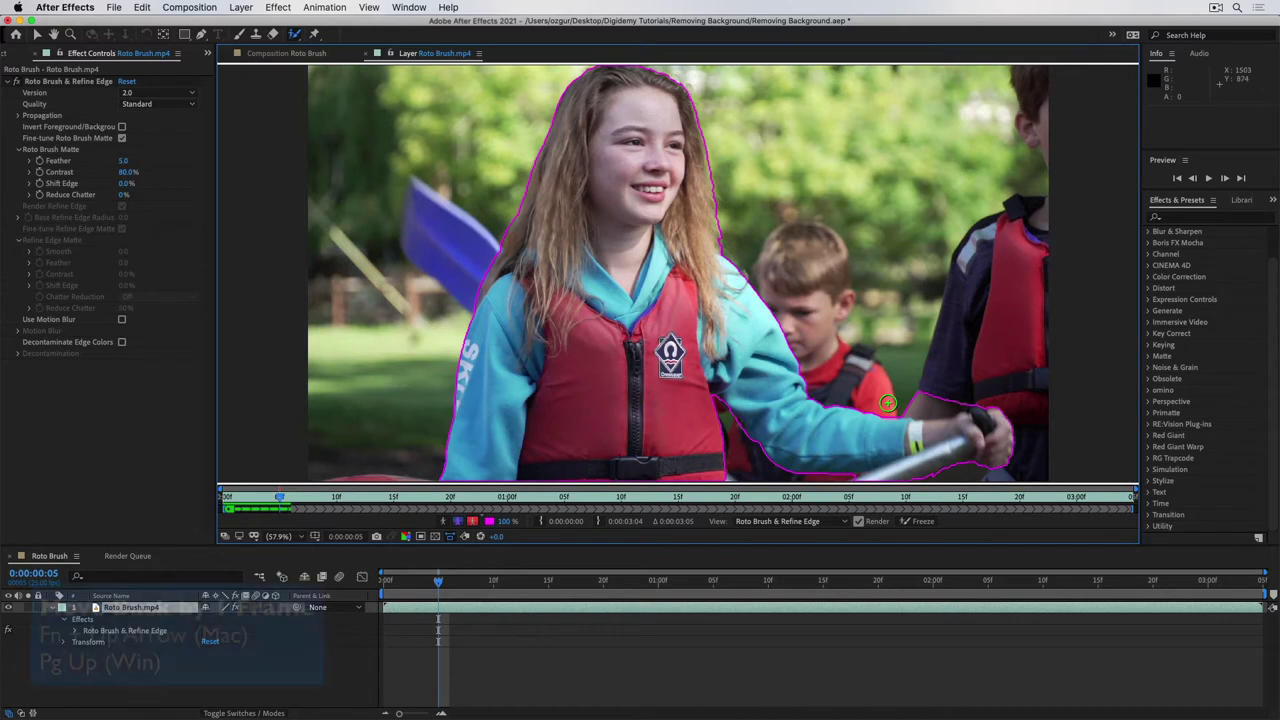
pyautogui.press('pageup')
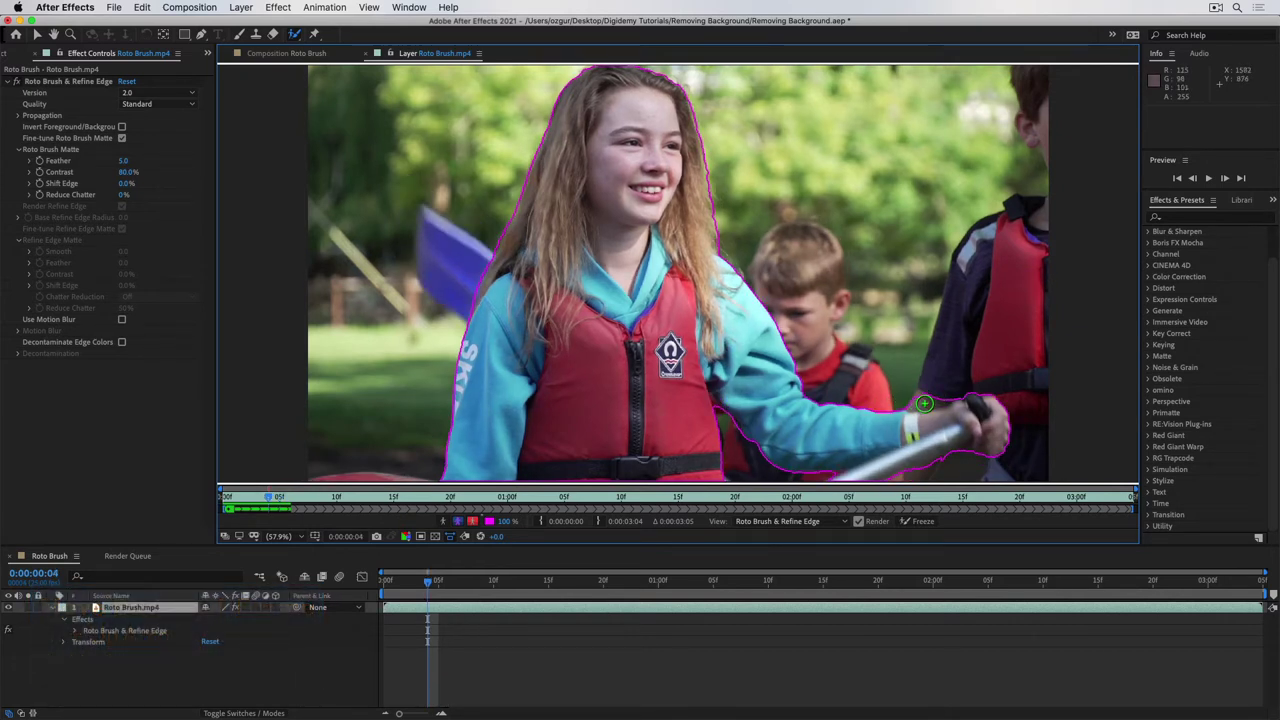
pyautogui.press('pageup')
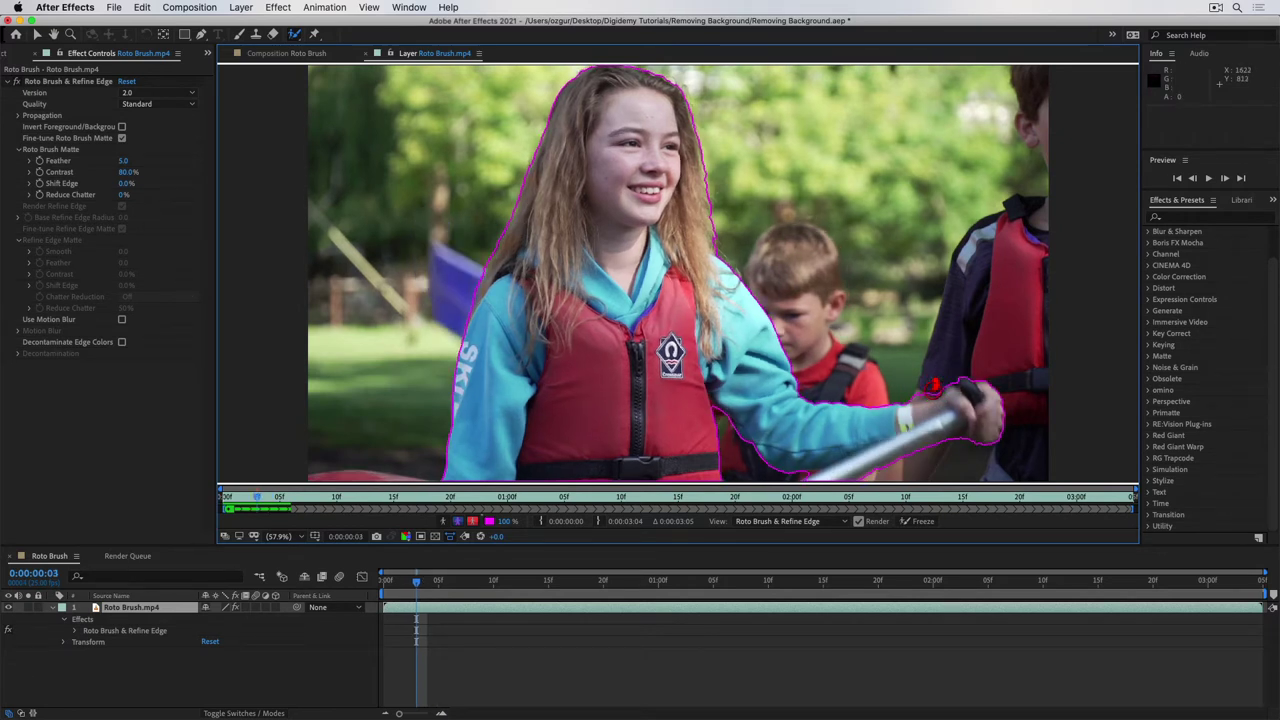
pyautogui.moveTo(908, 400); pyautogui.dragTo(910, 396)
pyautogui.press('pagedown')
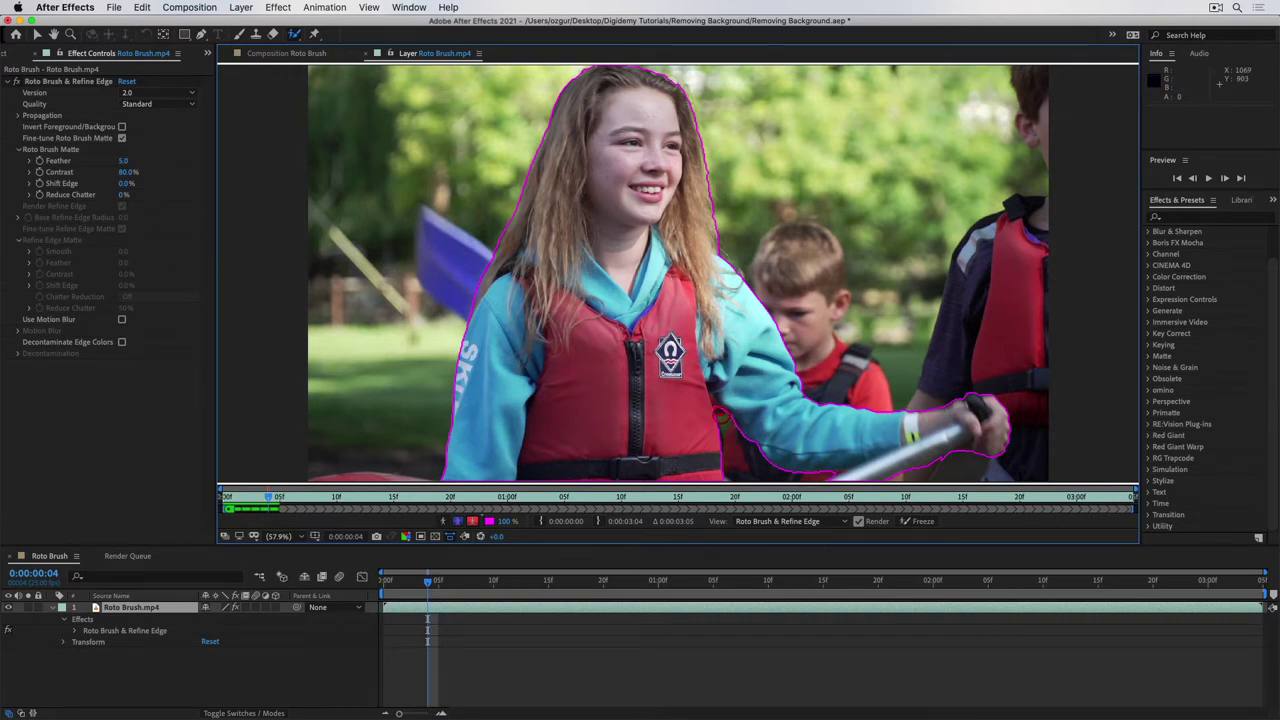
# - Refine the matte along the lower arm, elbow and toward the hand, and tighten the hair's top edge
pyautogui.moveTo(714, 404); pyautogui.dragTo(782, 443)
pyautogui.press('pagedown')
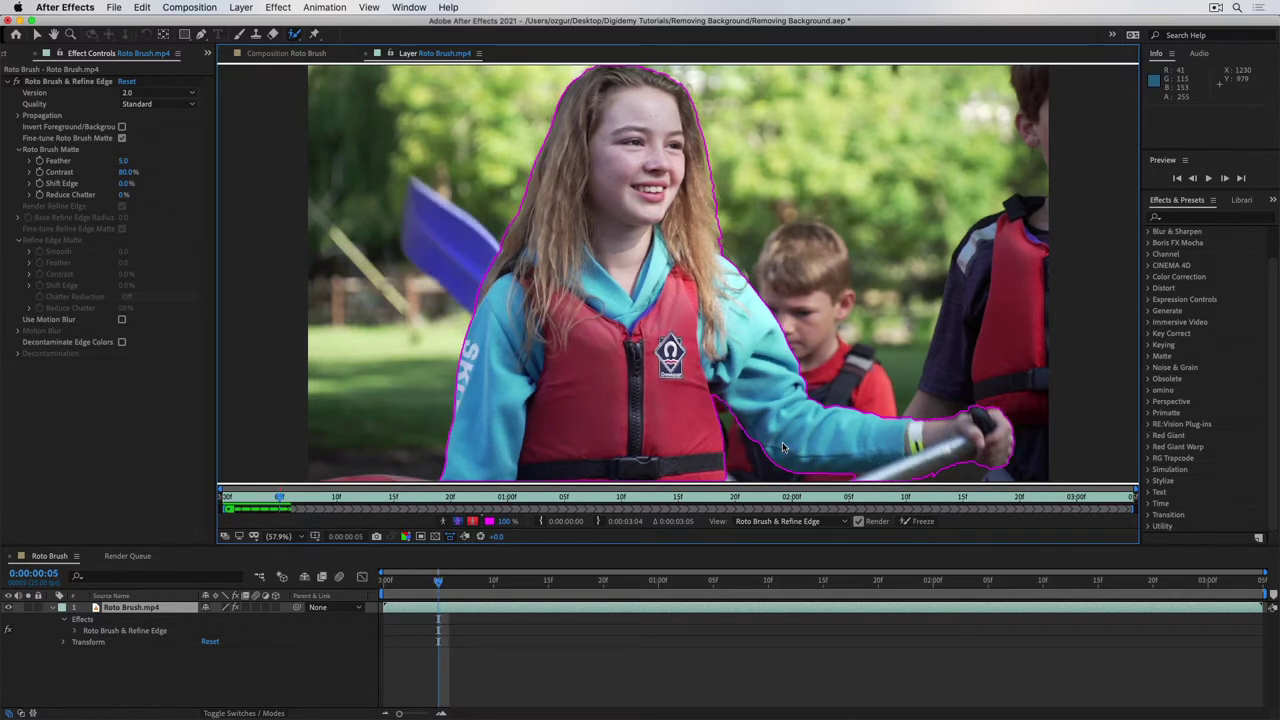
pyautogui.moveTo(805, 440); pyautogui.dragTo(958, 418)
pyautogui.moveTo(750, 426)
pyautogui.mouseDown()
pyautogui.moveTo(720, 404)
pyautogui.moveTo(729, 416)
pyautogui.mouseUp()
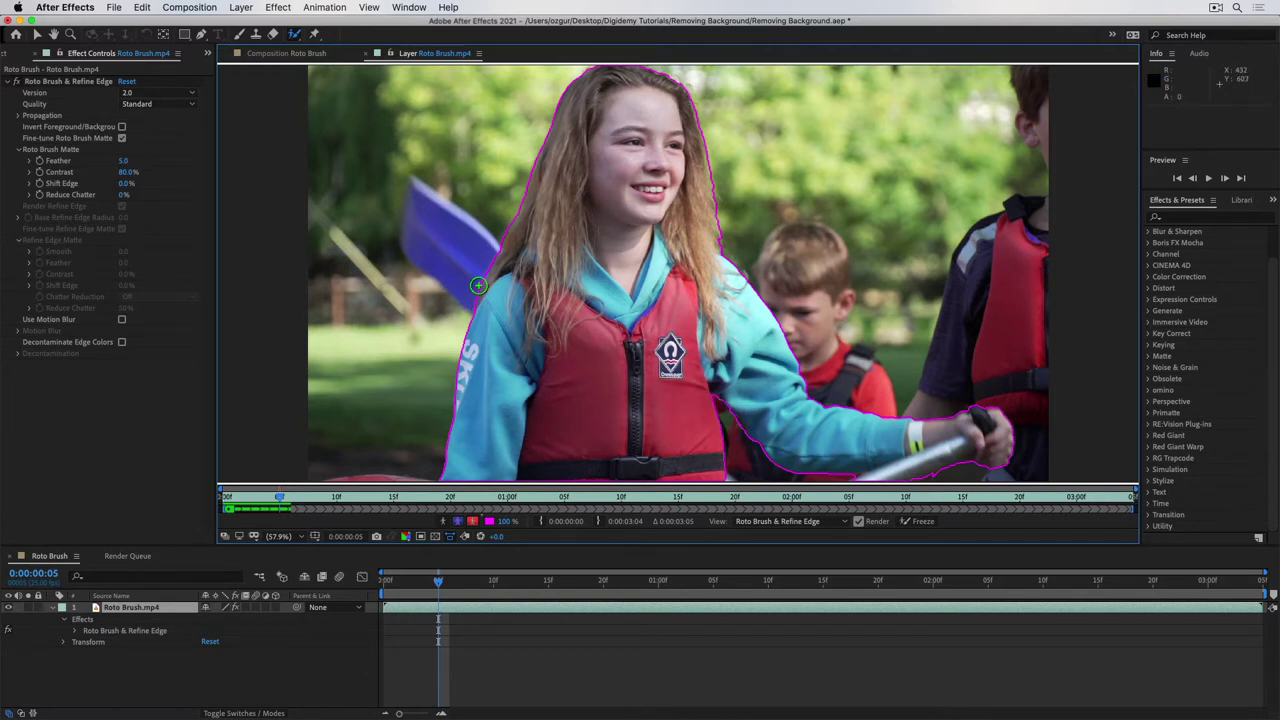
pyautogui.moveTo(555, 103)
pyautogui.mouseDown()
pyautogui.moveTo(586, 80)
pyautogui.moveTo(656, 86)
pyautogui.moveTo(726, 257)
pyautogui.mouseUp()
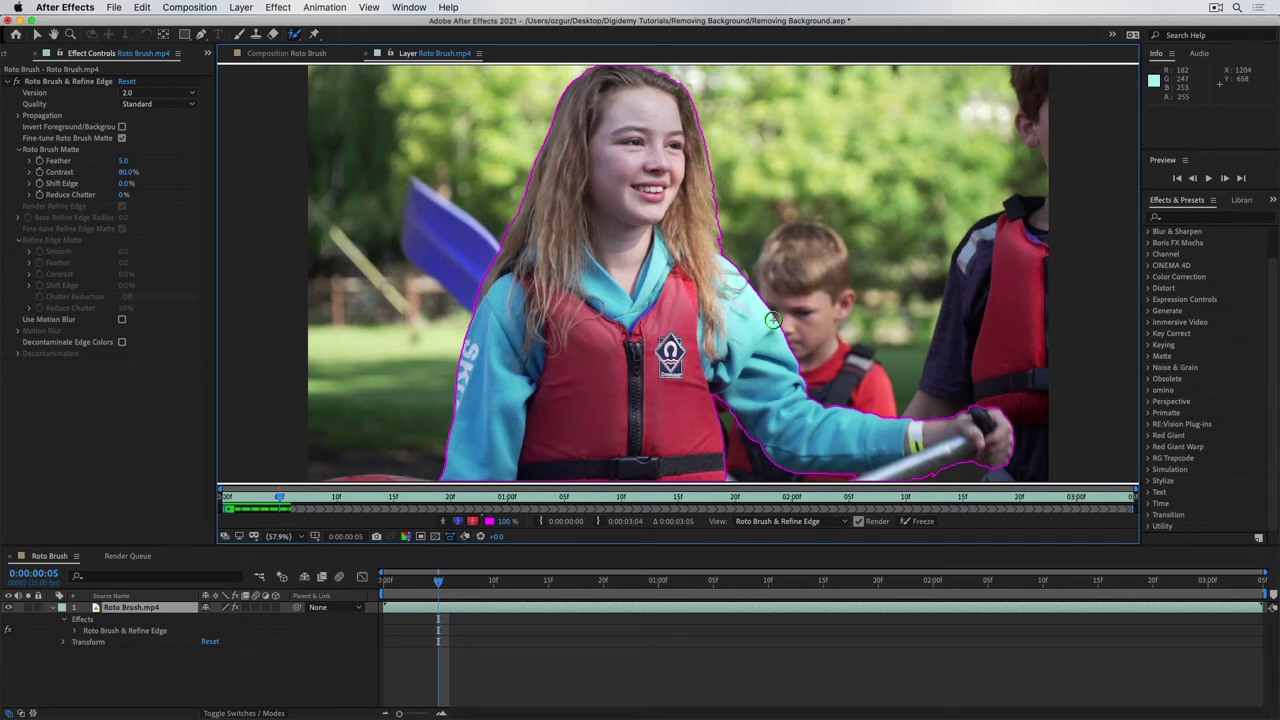
# - Step forward to frame 10 and add the missing bottom edge to the matte
pyautogui.press('pagedown')
pyautogui.press('pagedown')
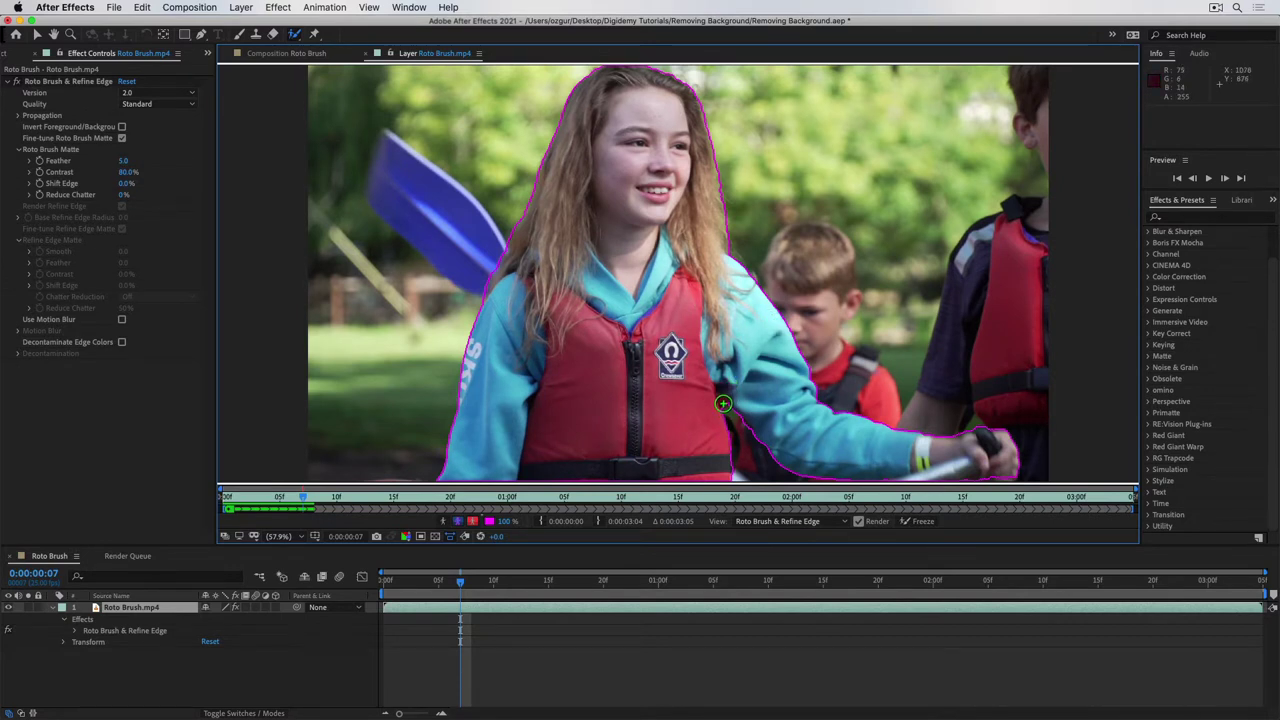
pyautogui.press('pageup')
pyautogui.press('pageup')
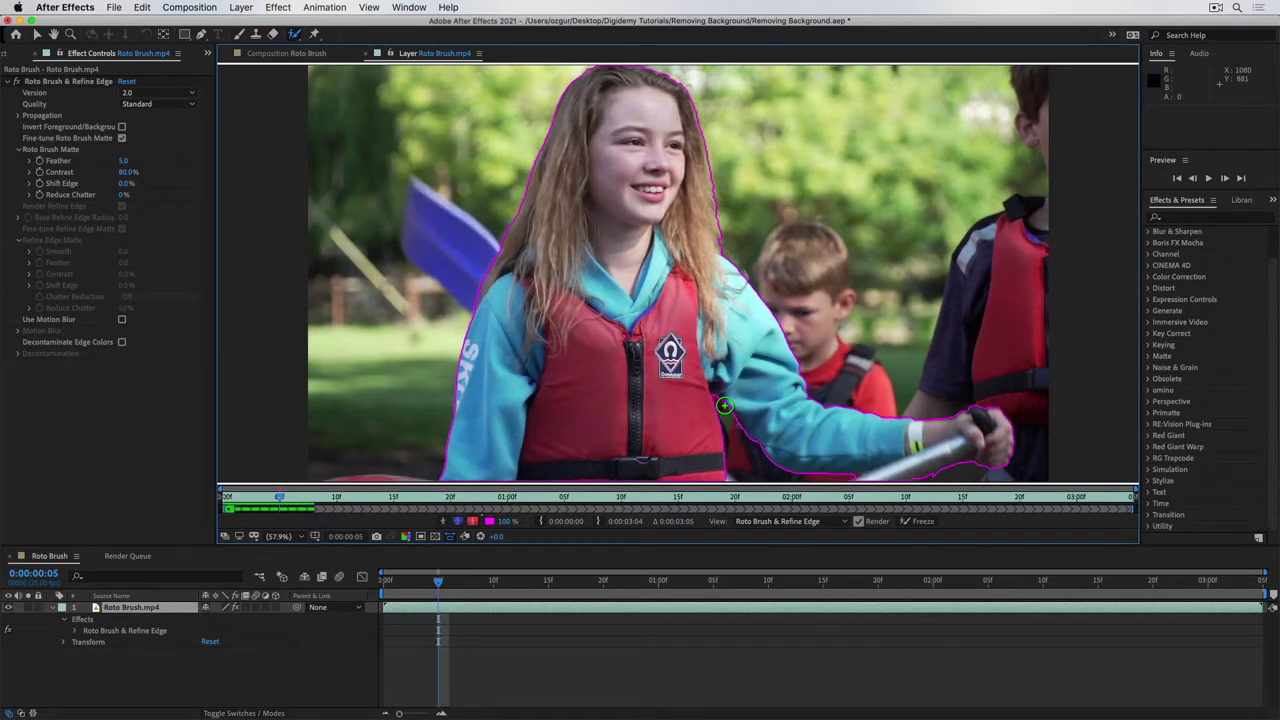
pyautogui.press('pagedown')
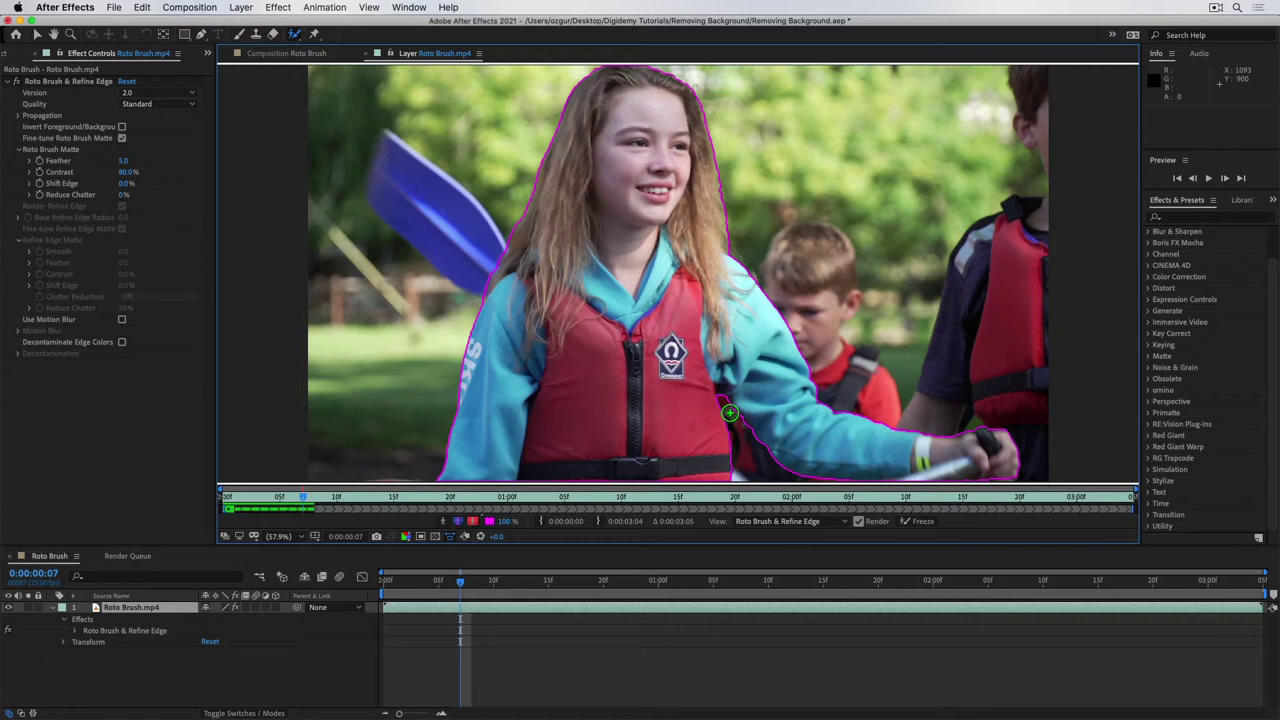
pyautogui.press('pagedown')
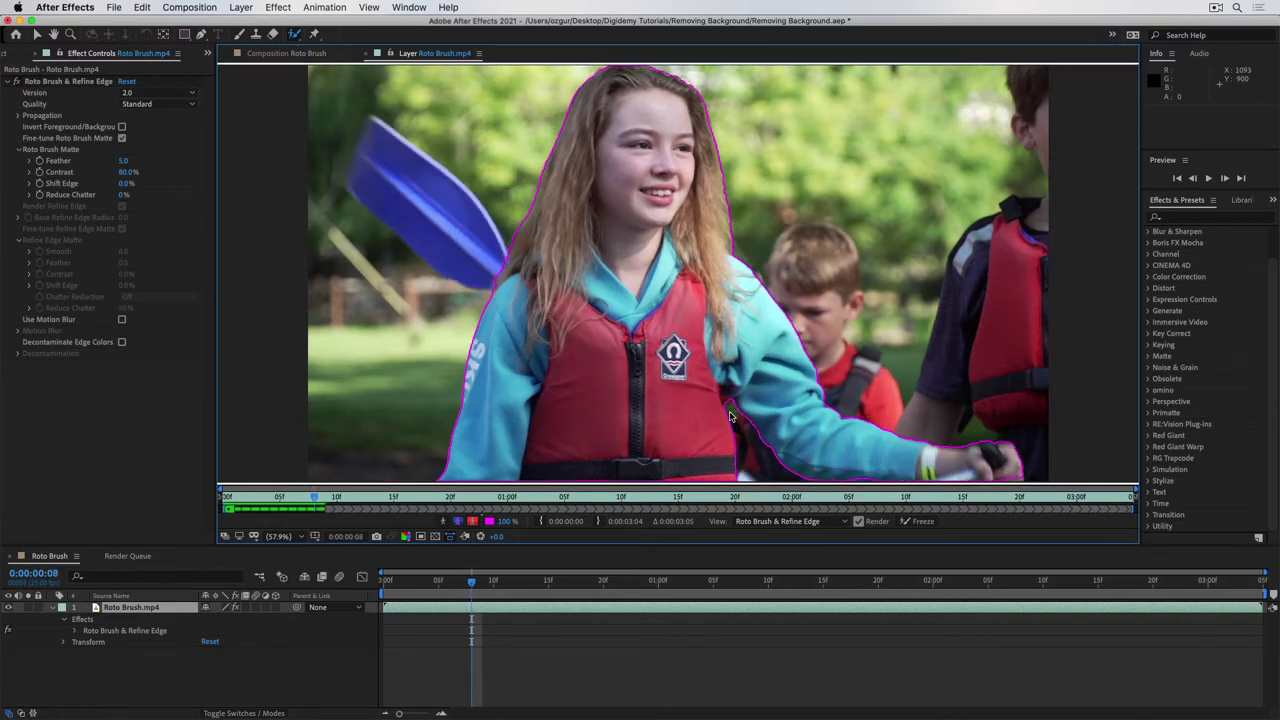
pyautogui.press('pagedown')
pyautogui.press('pagedown')
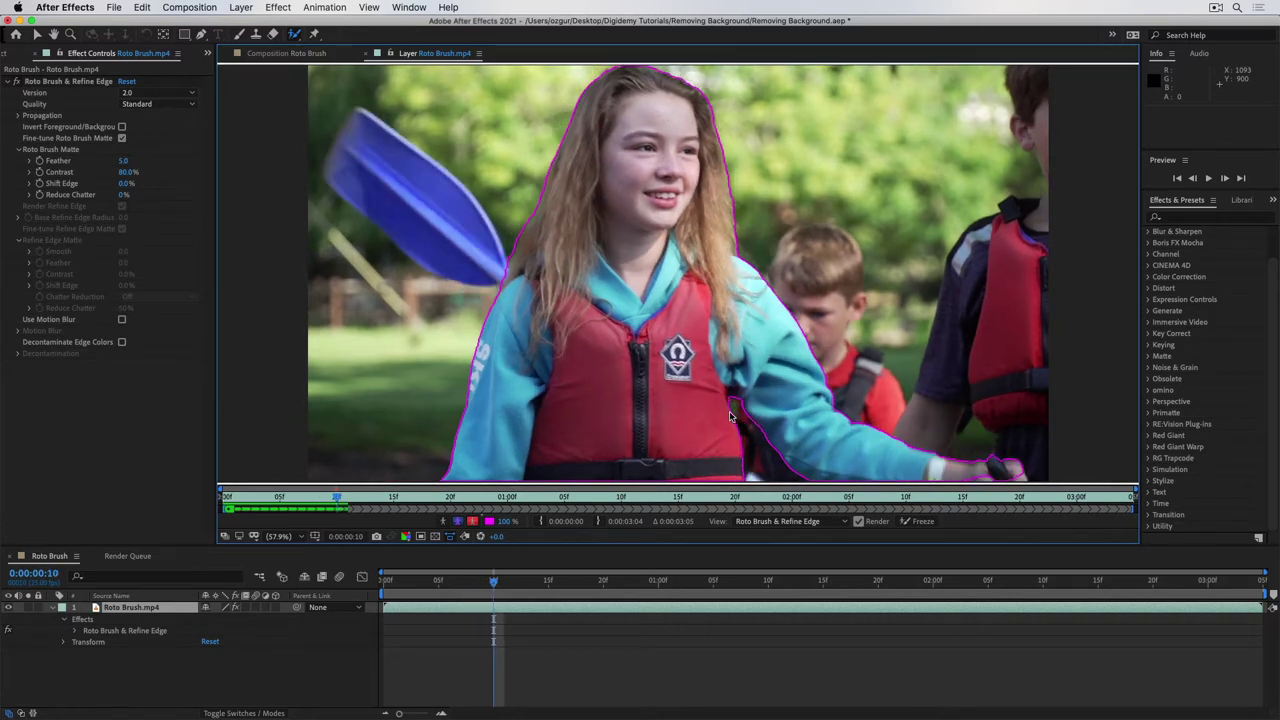
pyautogui.press('pagedown')
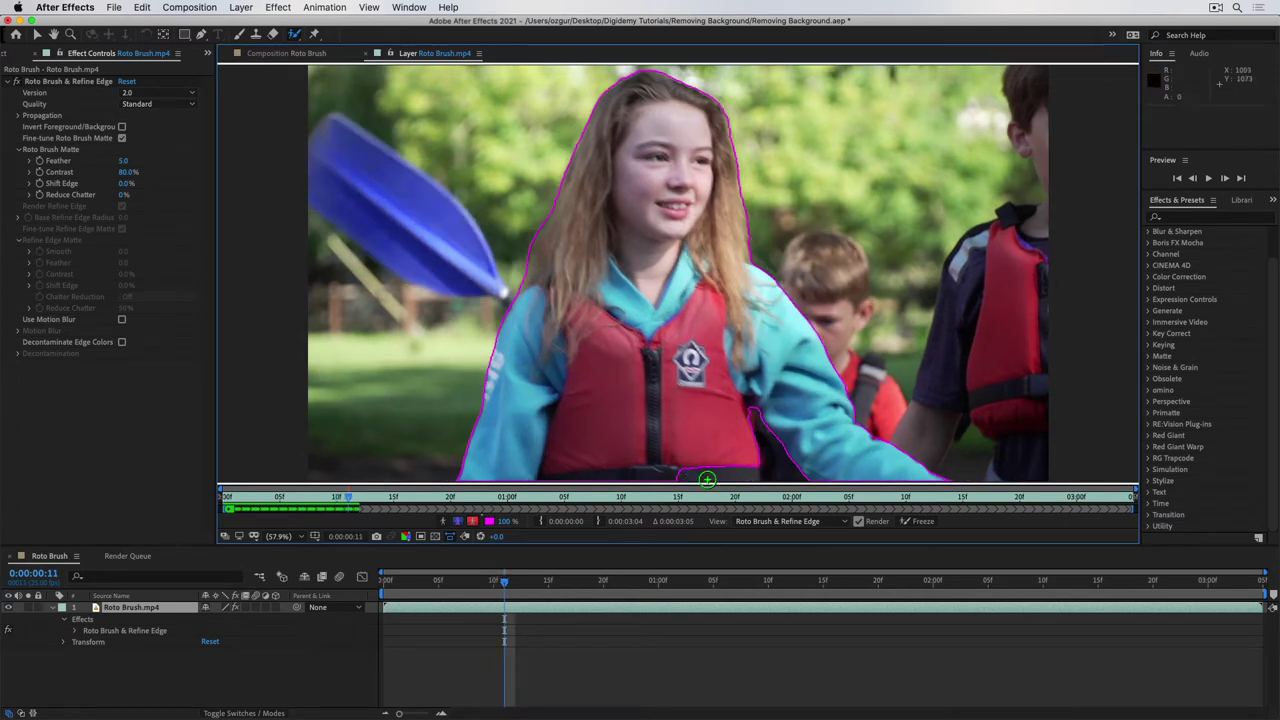
pyautogui.moveTo(741, 465); pyautogui.dragTo(673, 466)
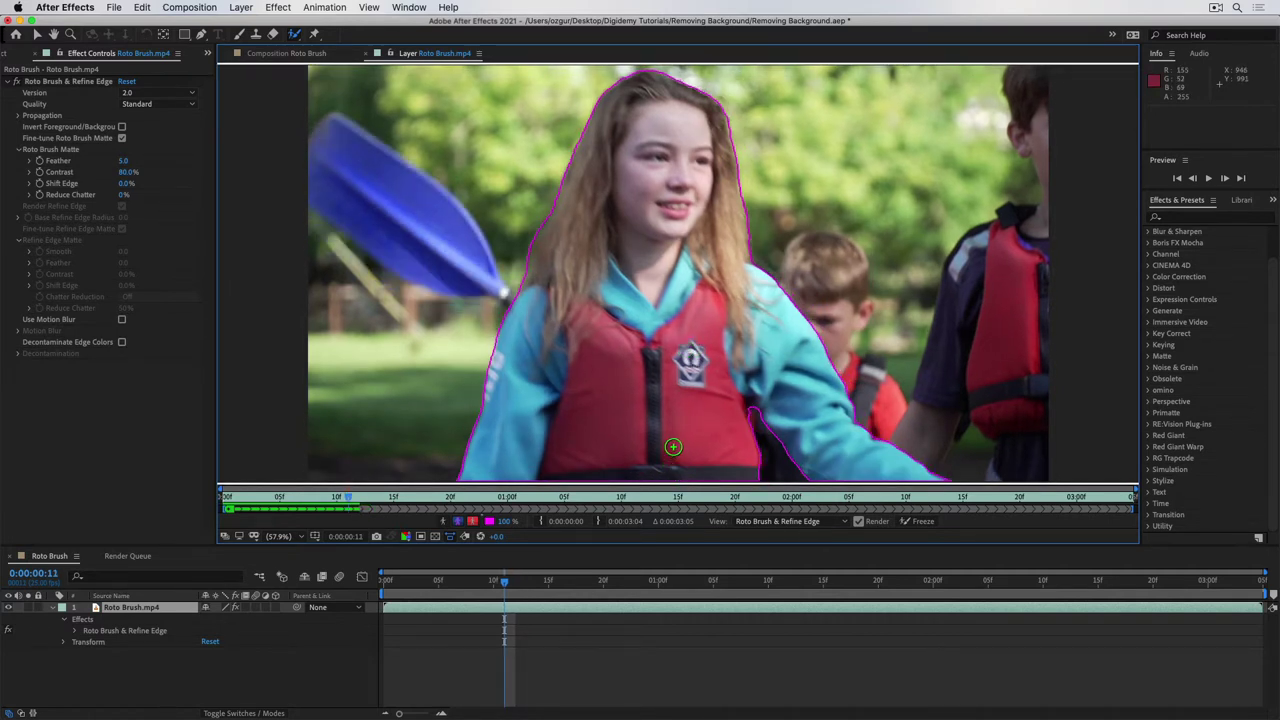
# - Advance through frames 12–18, previewing the propagated matte, then return to frame 16
pyautogui.press('pagedown')
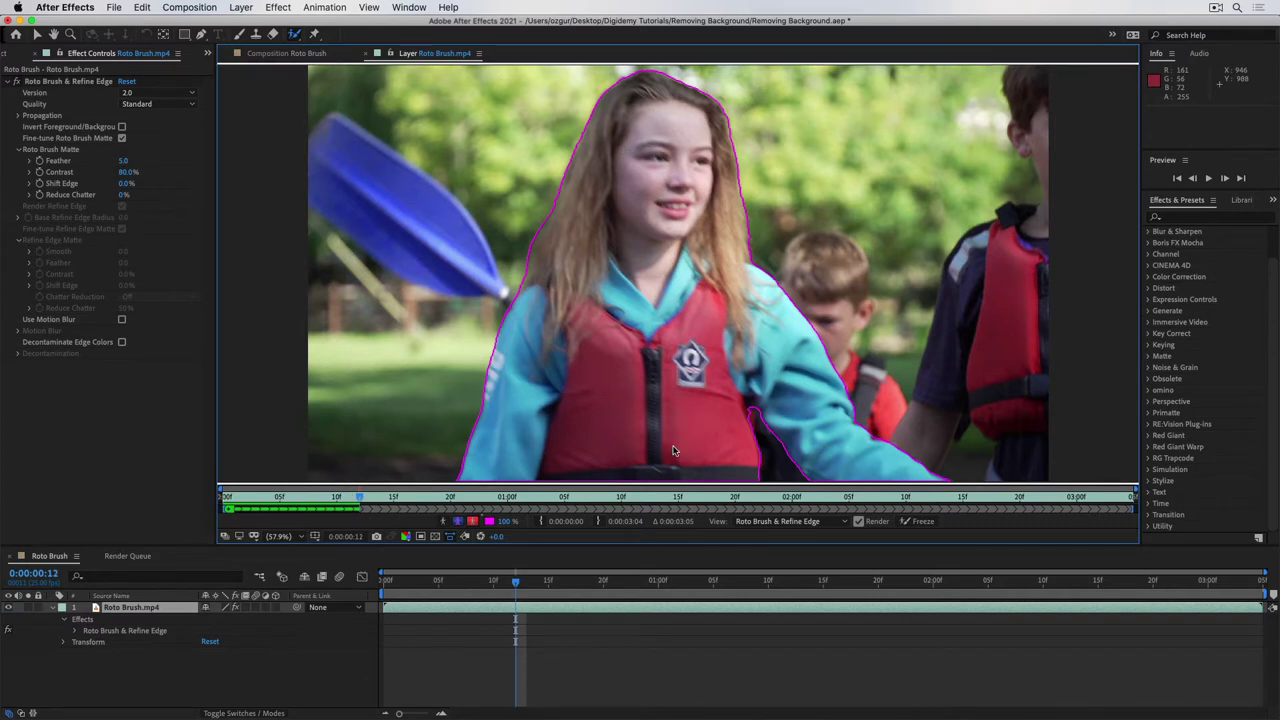
pyautogui.press('pagedown')
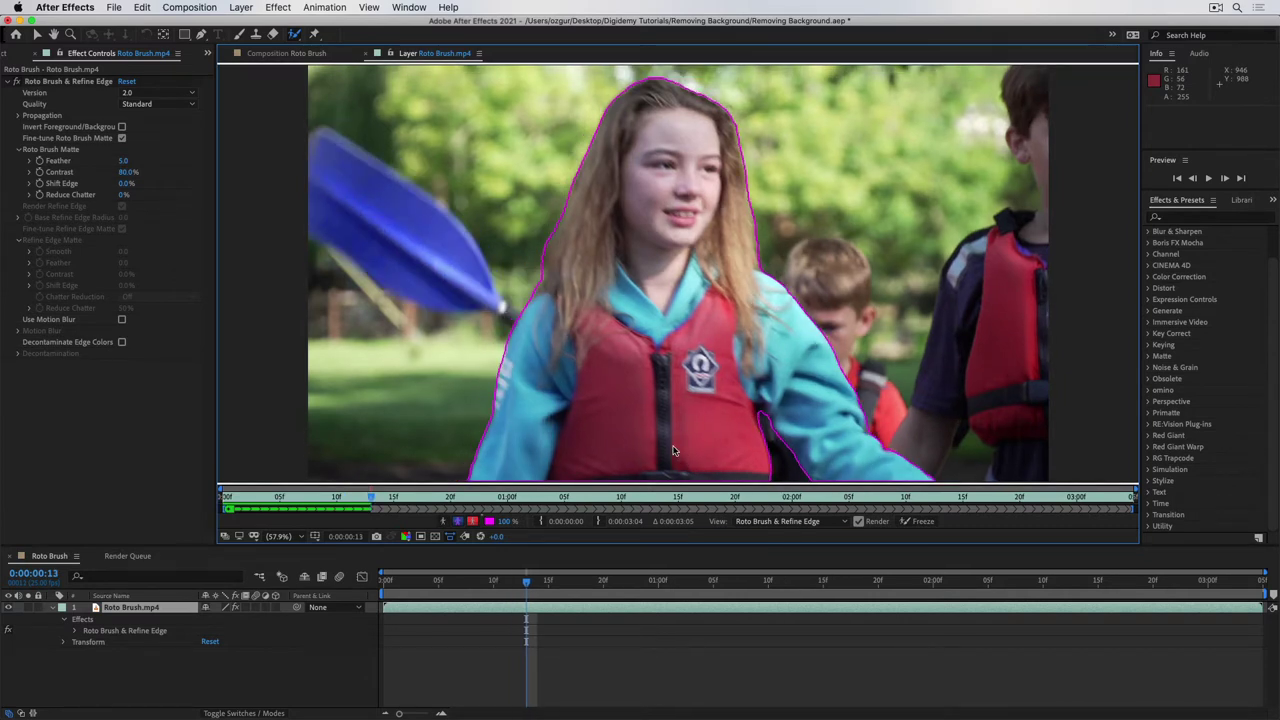
pyautogui.press('pagedown')
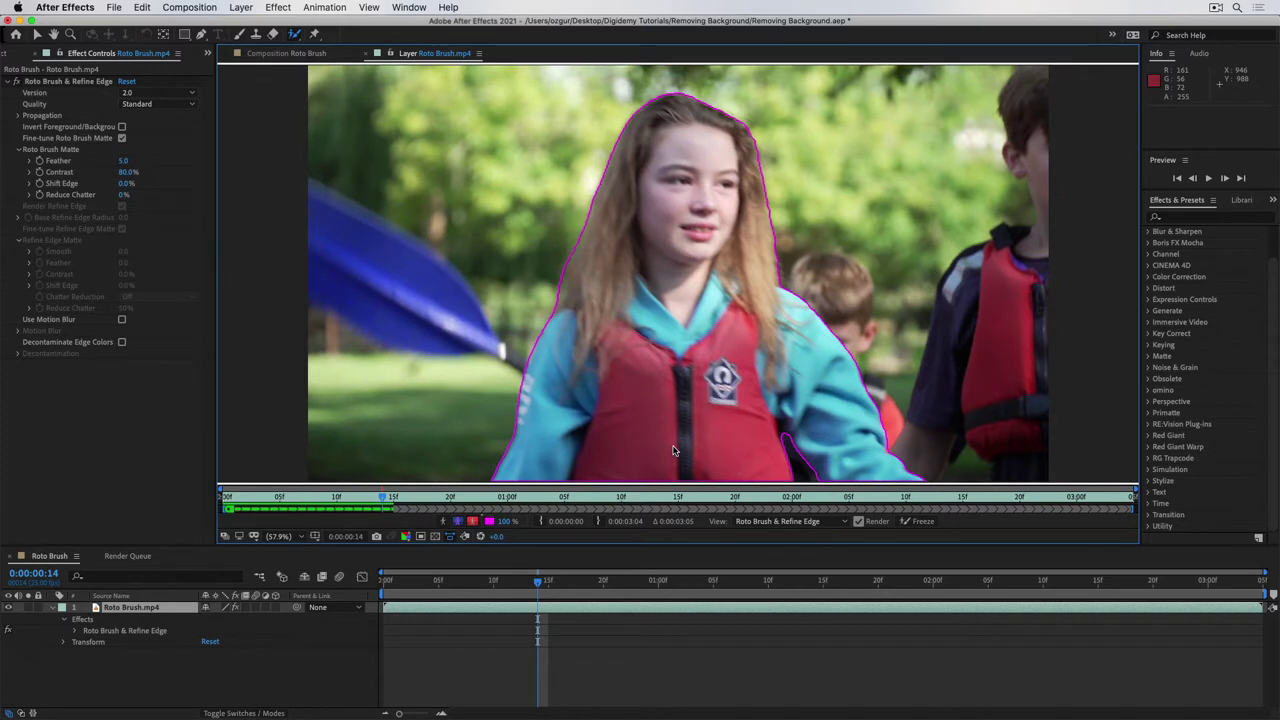
pyautogui.press('pagedown')
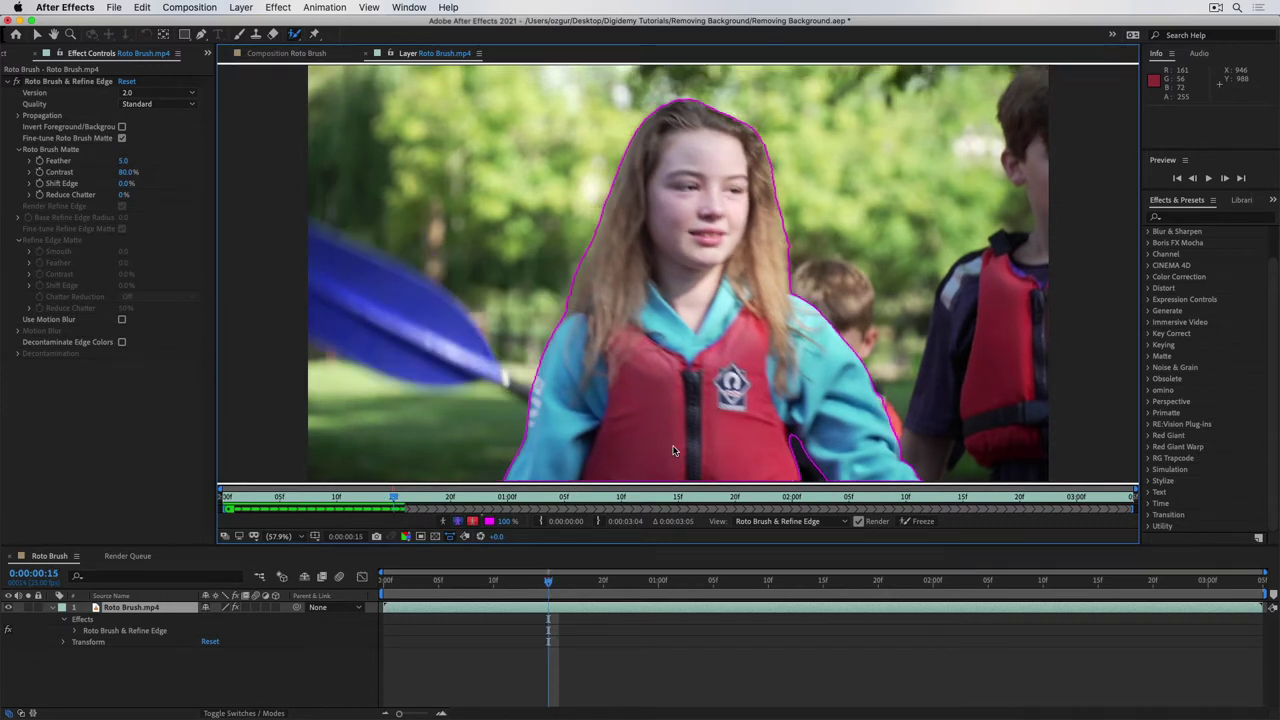
pyautogui.press('pagedown')
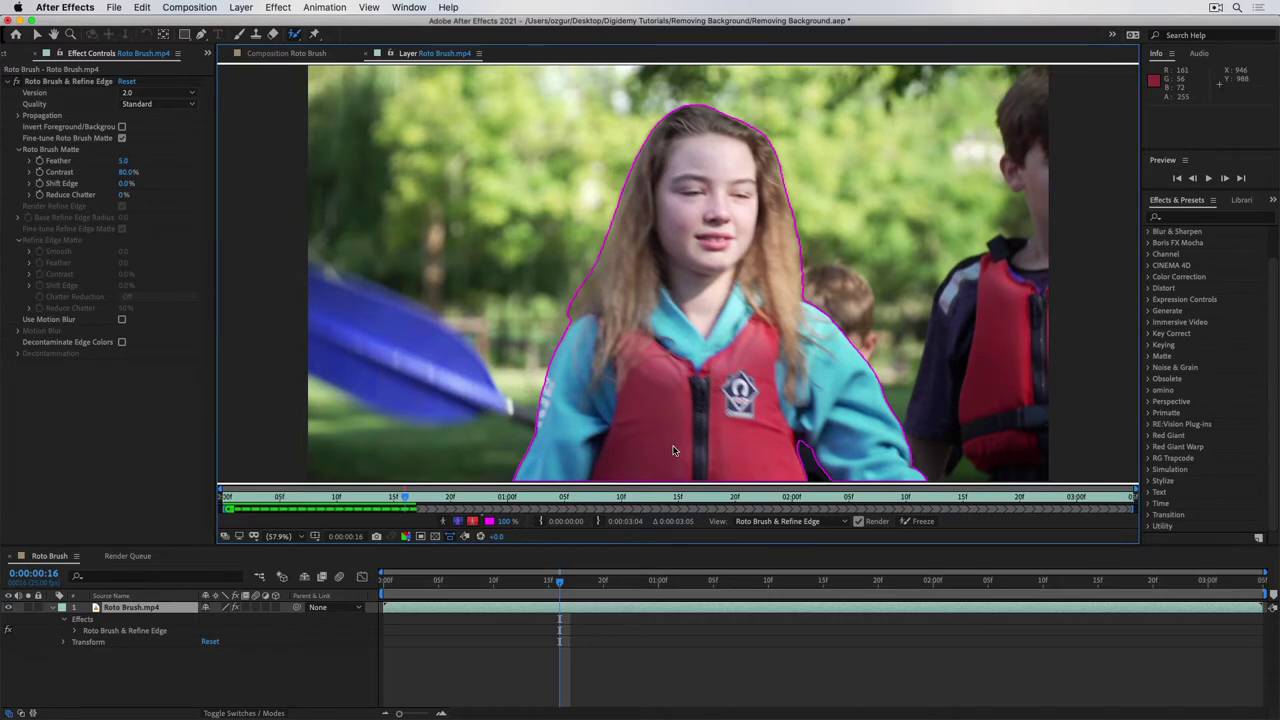
pyautogui.press('space')
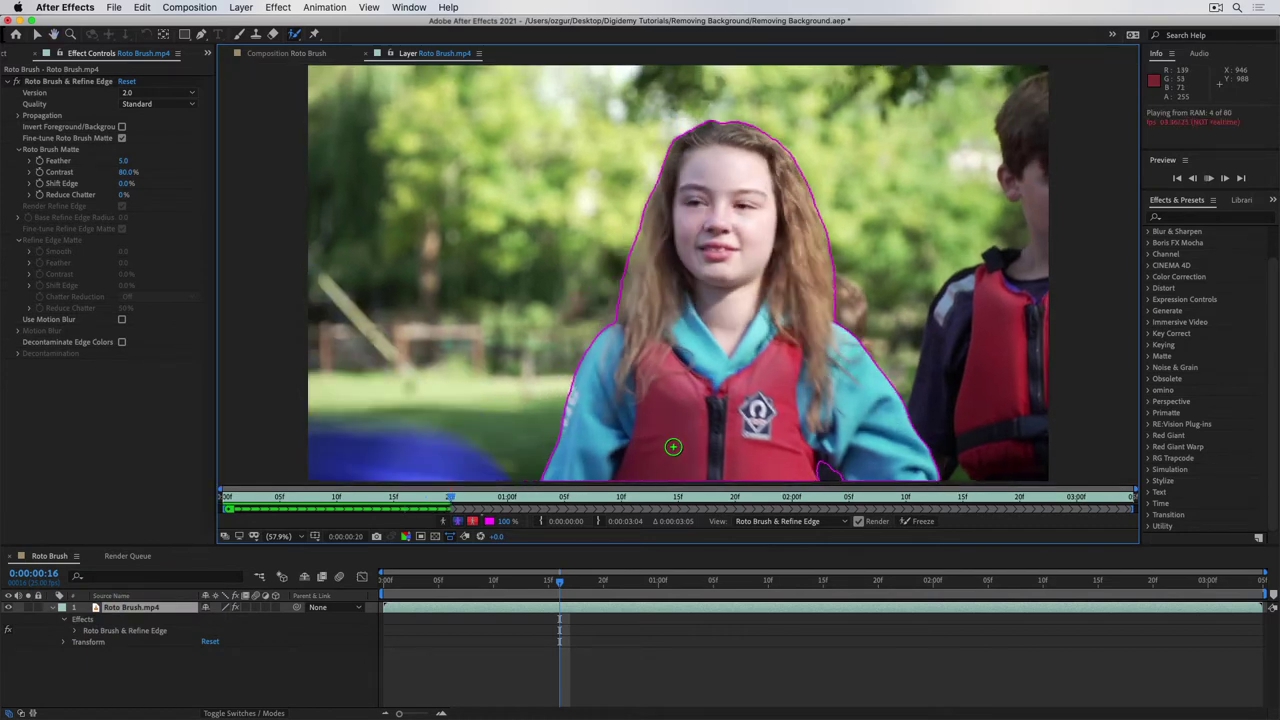
pyautogui.press('space')
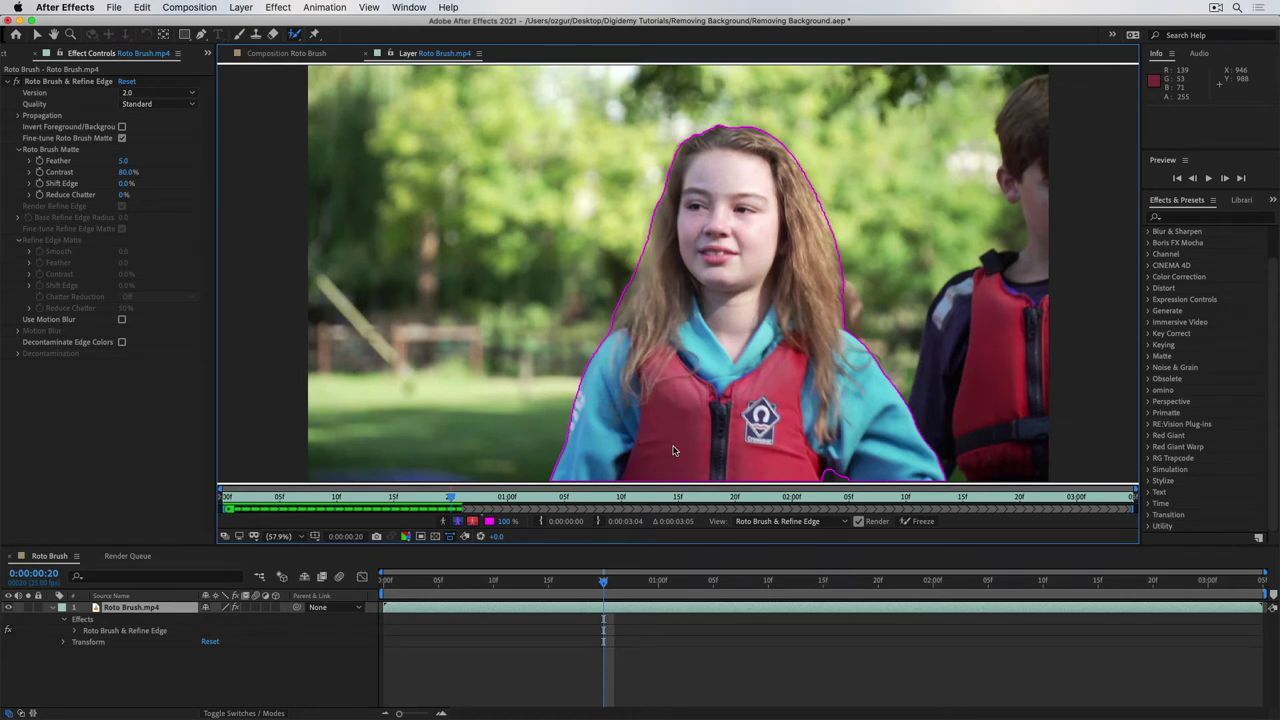
pyautogui.press('pageup')
pyautogui.press('pageup')
pyautogui.press('pageup')
pyautogui.press('pageup')
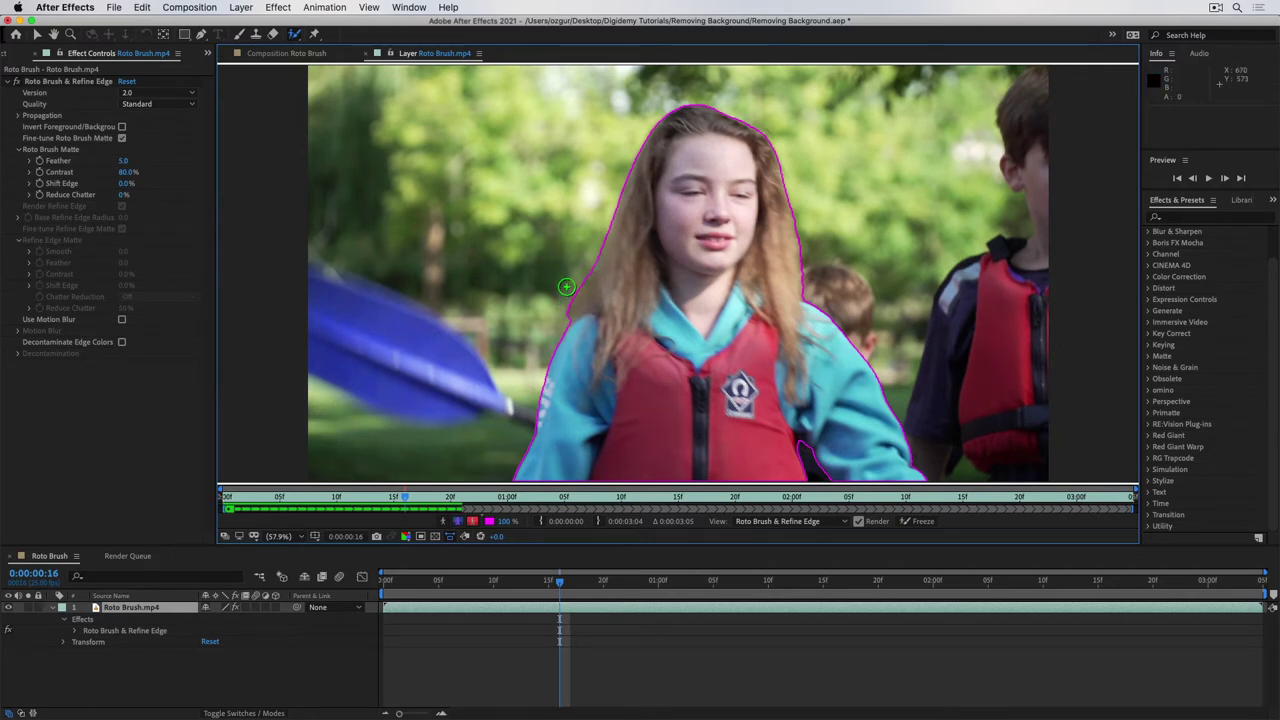
pyautogui.press('pagedown')
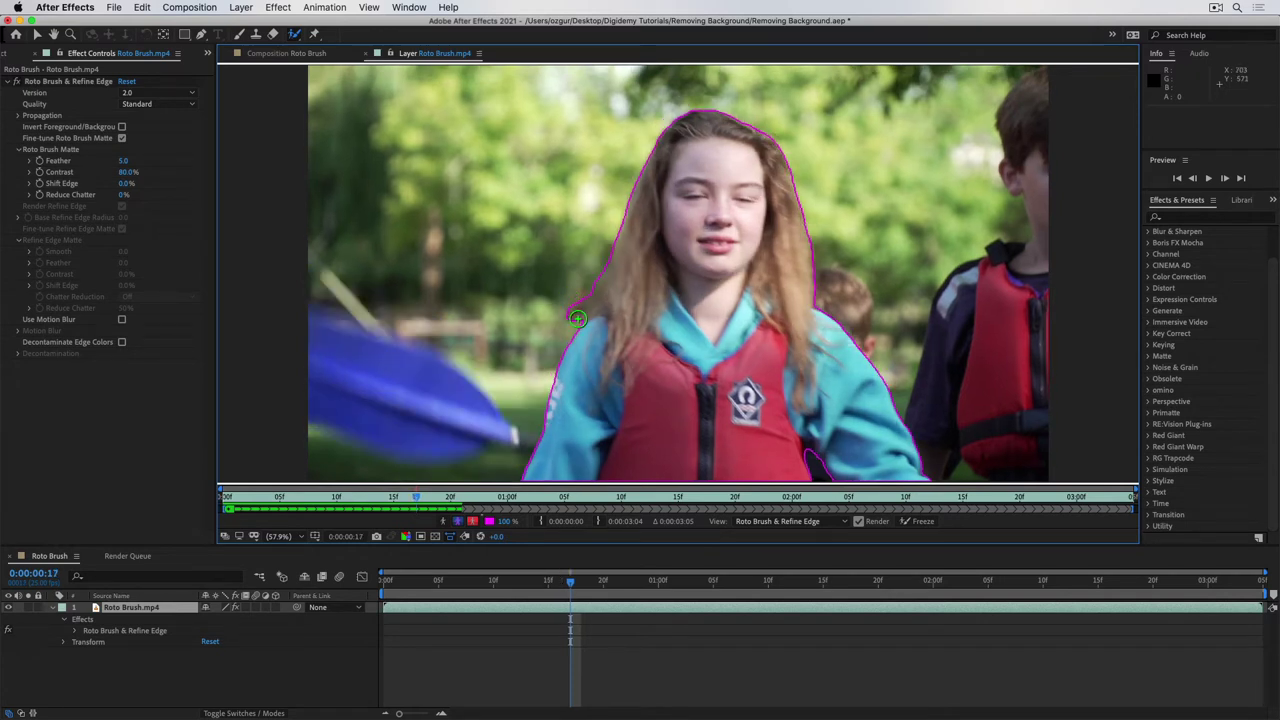
pyautogui.press('pagedown')
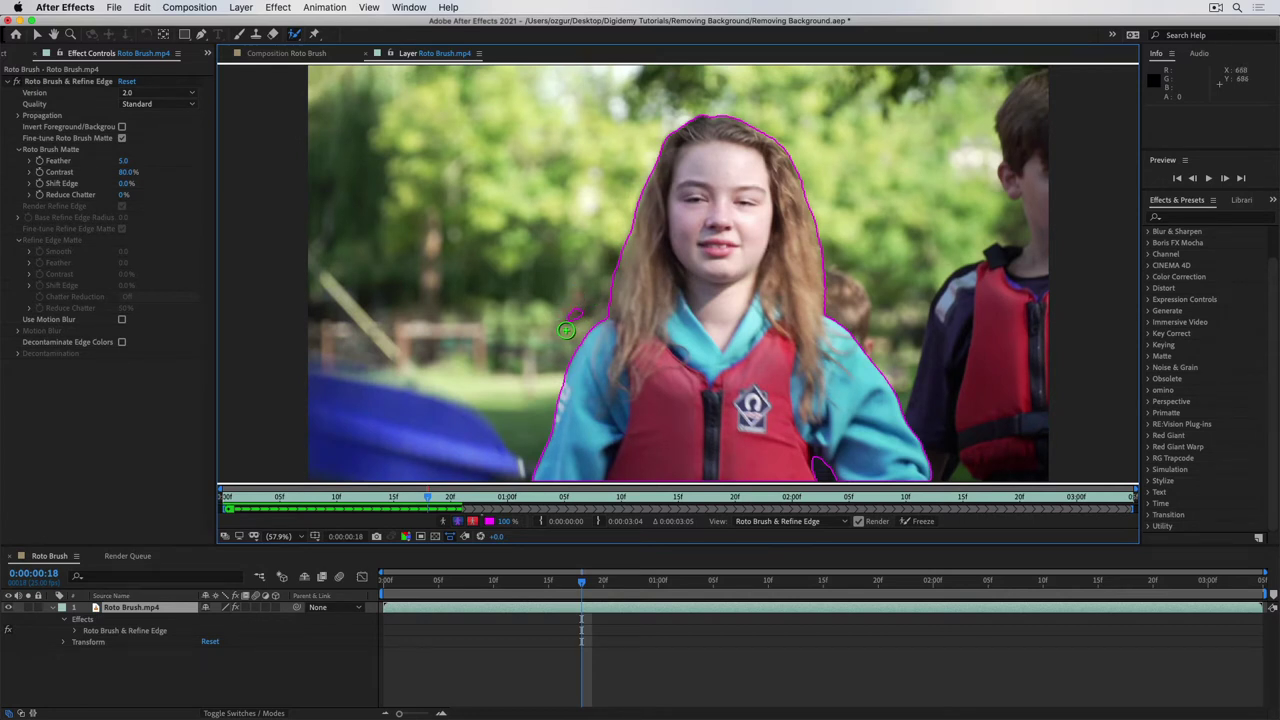
pyautogui.press('pageup')
pyautogui.press('pageup')
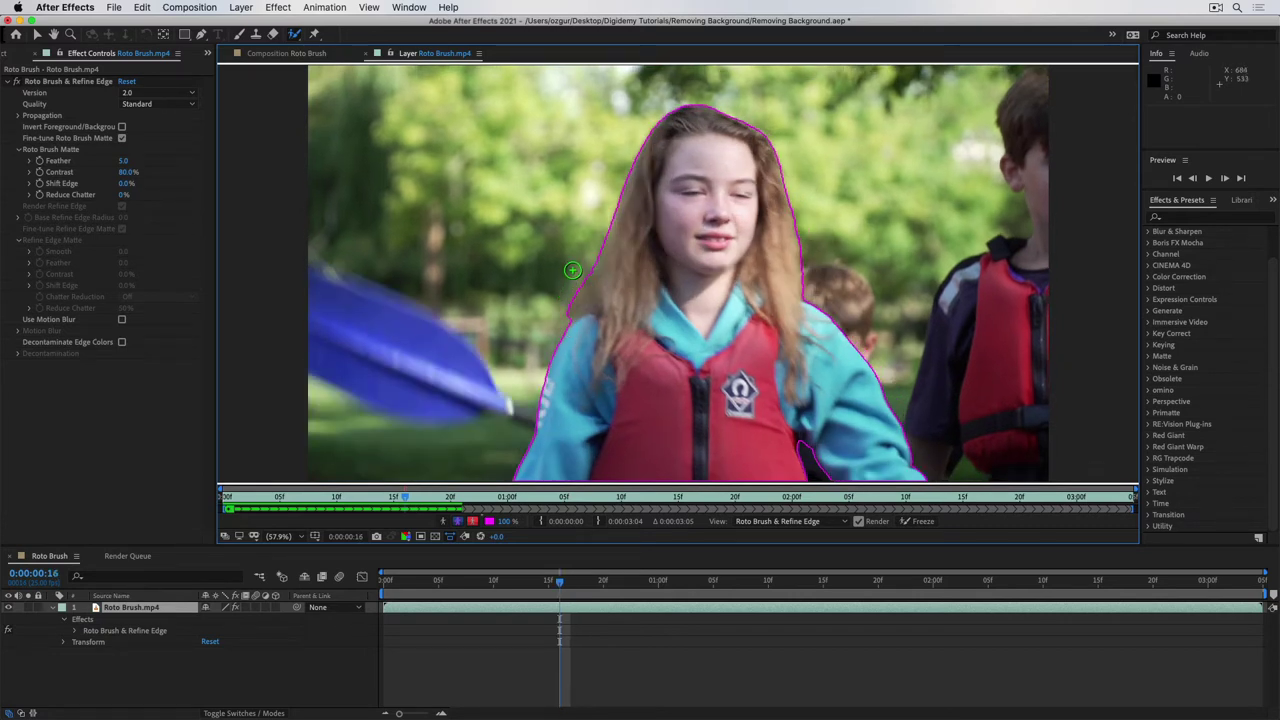
# - Subtract background along the hair edge, add the hair back into the matte, and advance to frame 17
pyautogui.moveTo(576, 281); pyautogui.dragTo(559, 318)
pyautogui.moveTo(594, 283); pyautogui.dragTo(580, 335)
pyautogui.press('pagedown')
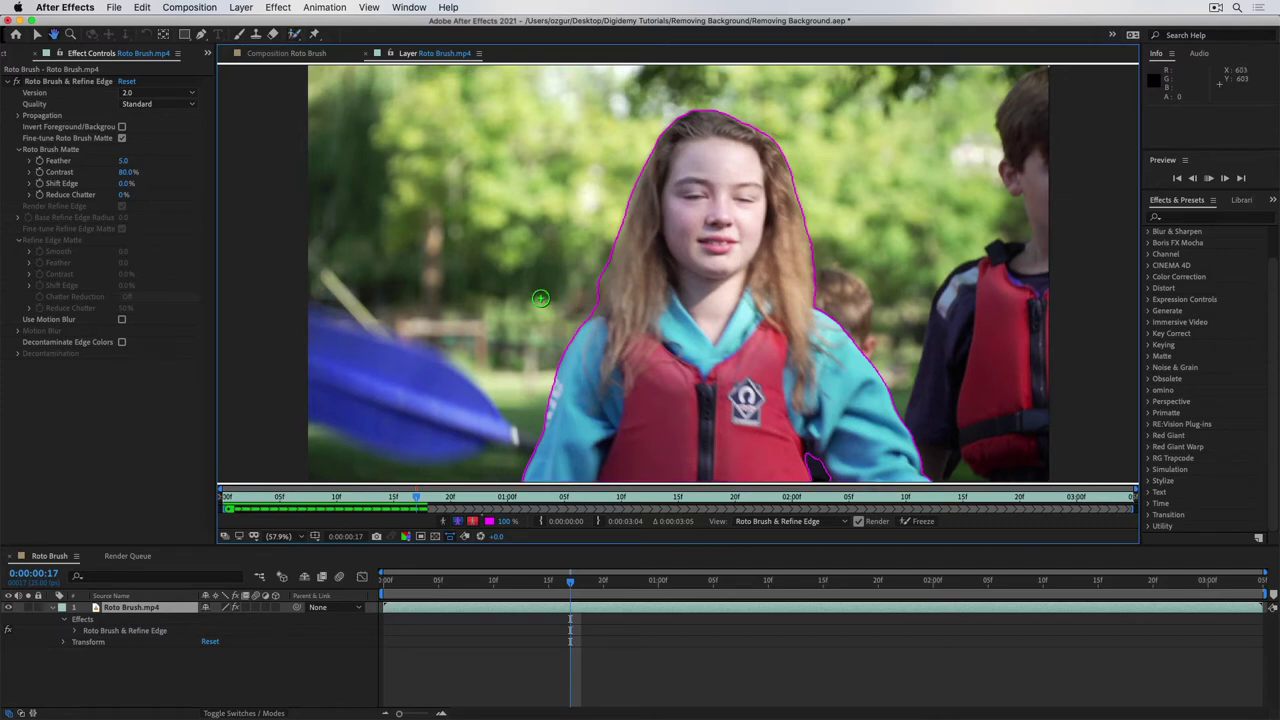
# - Play the layer to propagate the matte through the whole clip, then scrub back to 0:00:01:18
pyautogui.press('space')
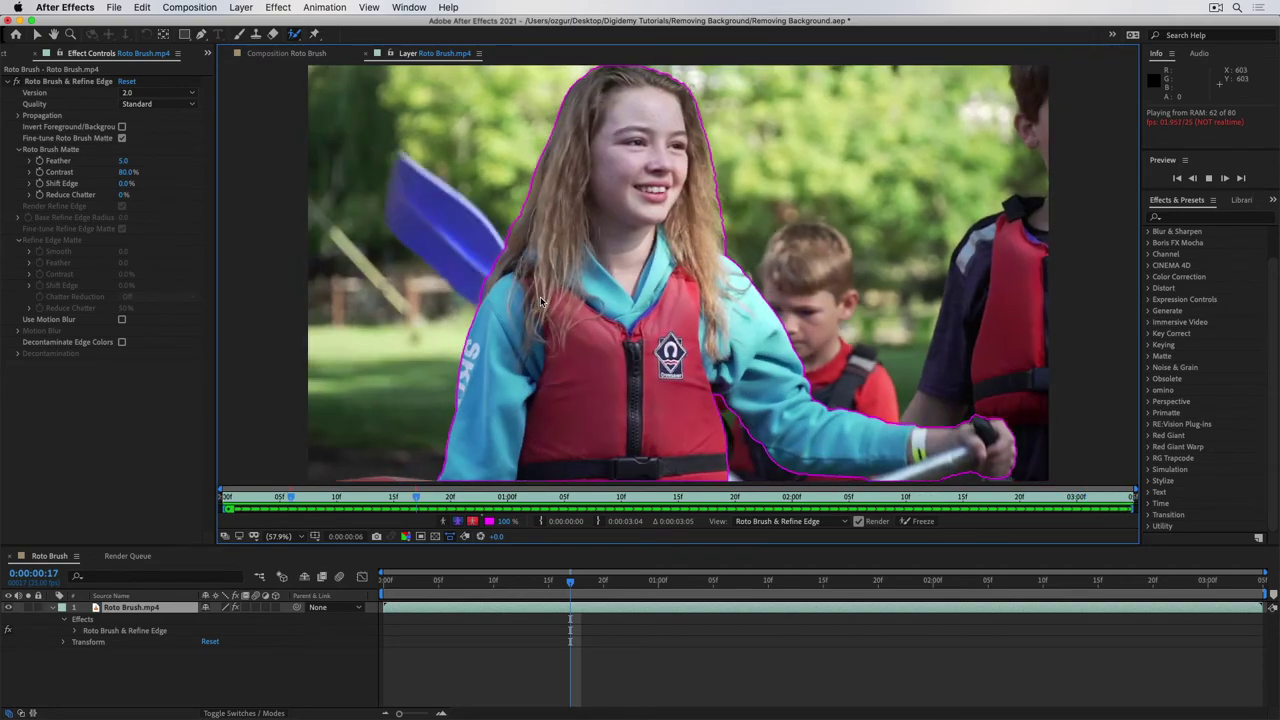
pyautogui.press('space')
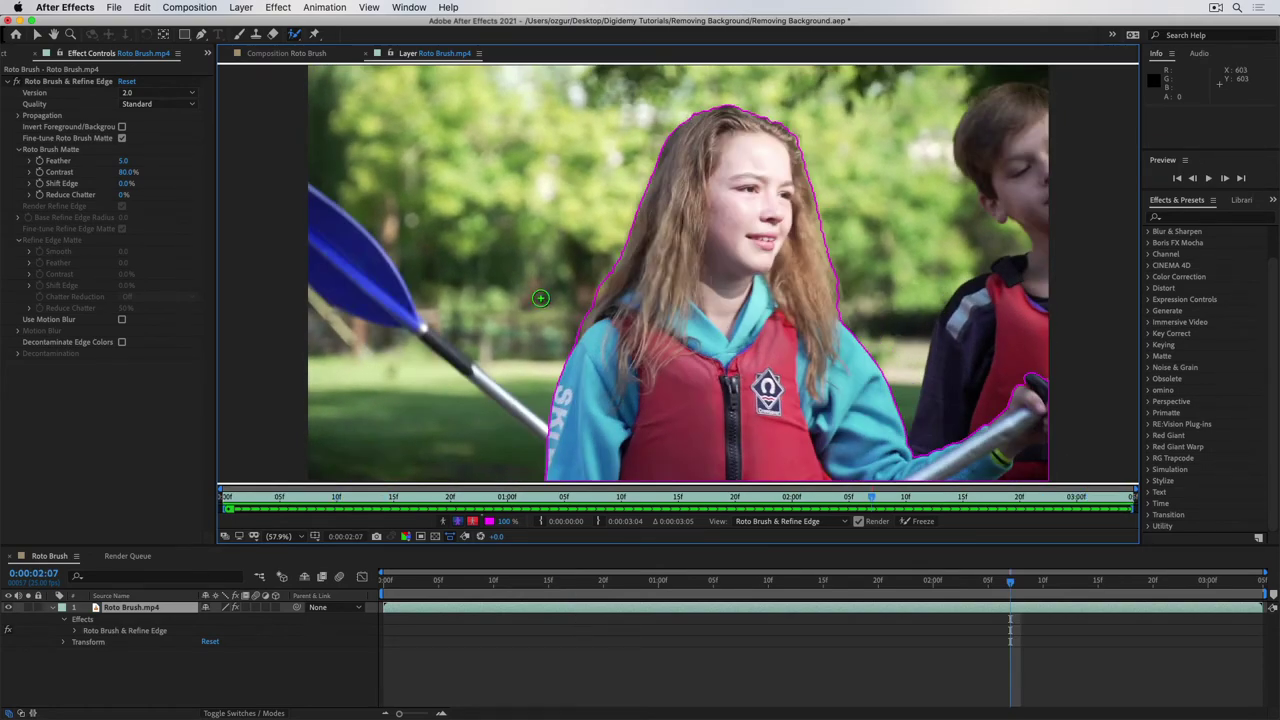
pyautogui.moveTo(869, 498); pyautogui.dragTo(712, 505)
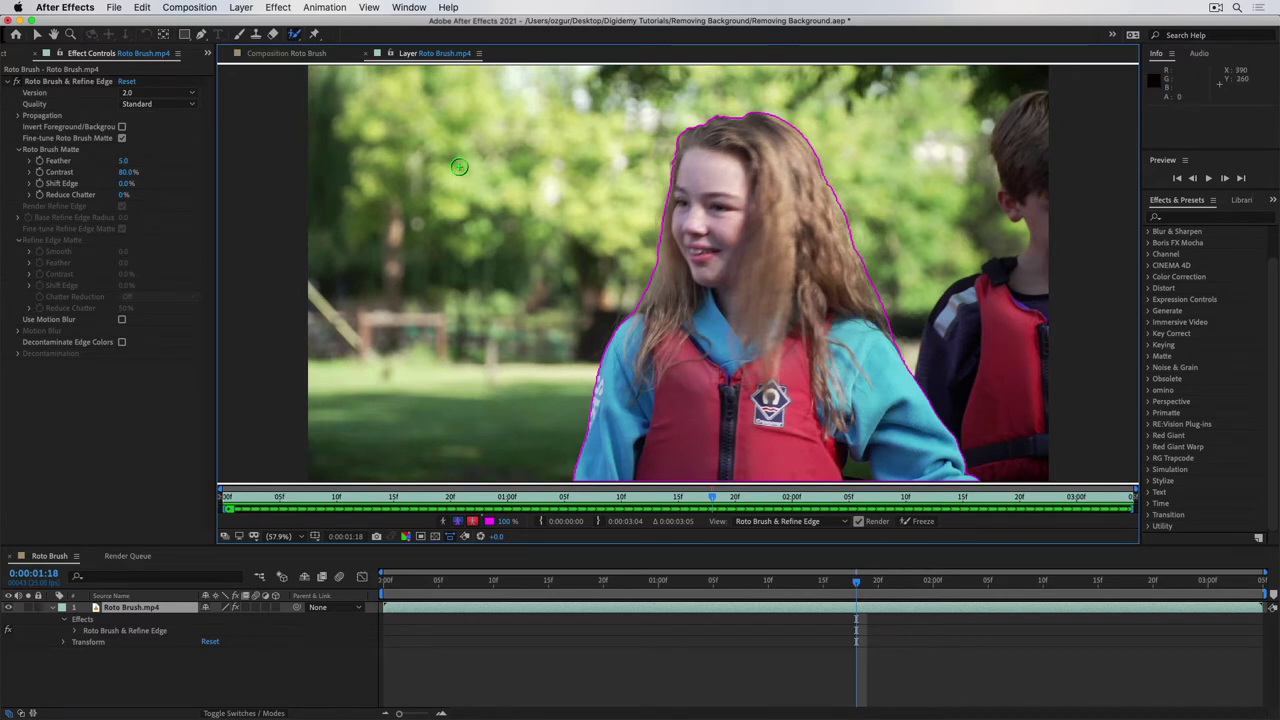
# - With the Refine Edge Tool at frame 0, paint a stroke along the girl's right hair edge
pyautogui.click(295, 36)
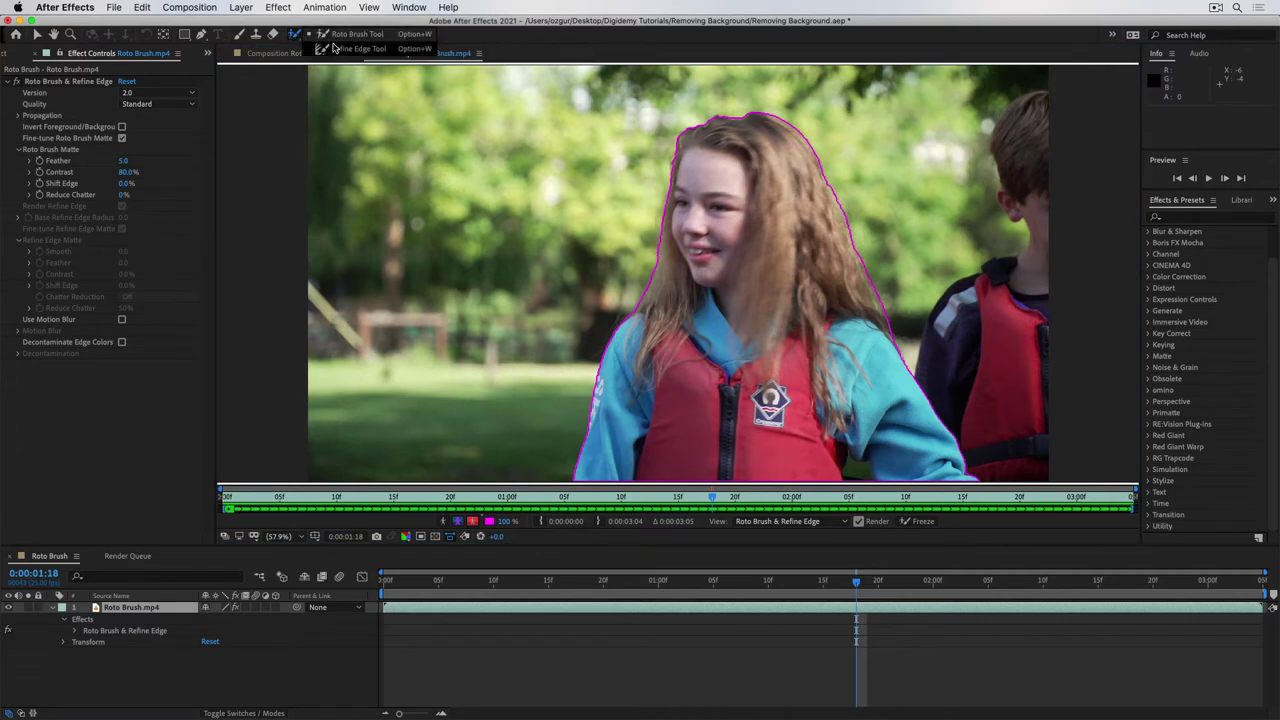
pyautogui.click(339, 49)
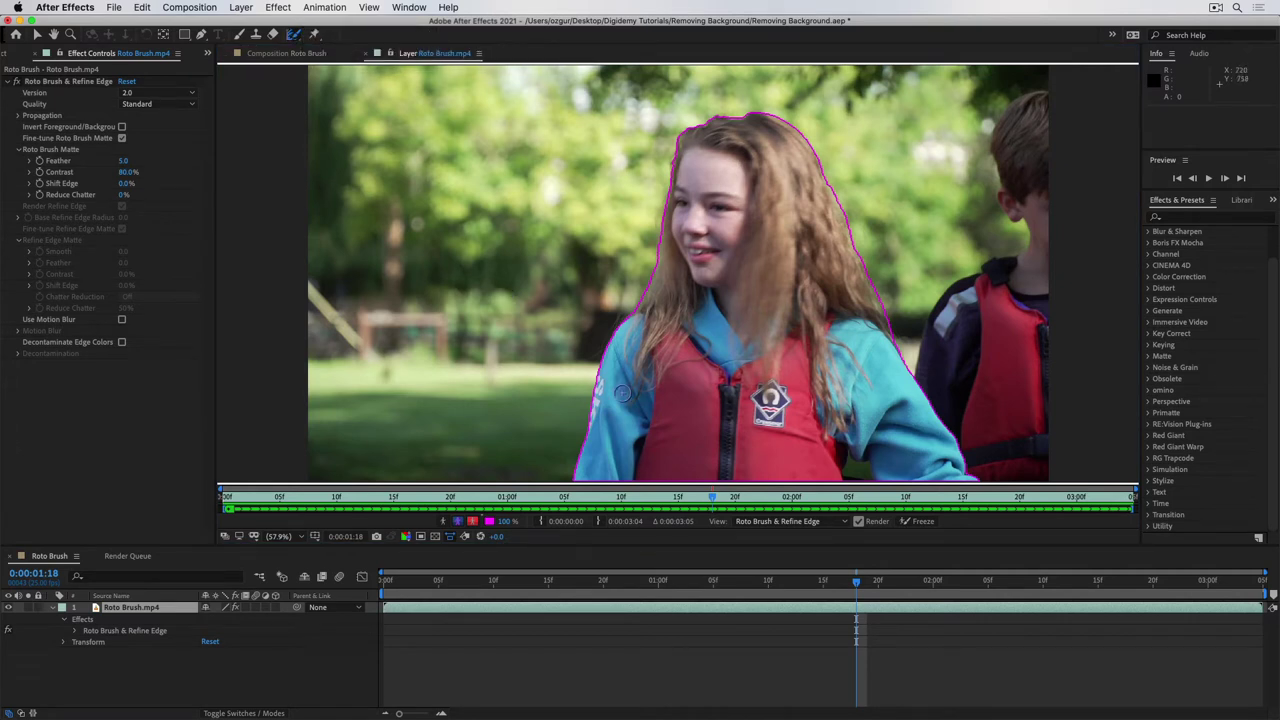
pyautogui.moveTo(711, 498); pyautogui.dragTo(228, 500)
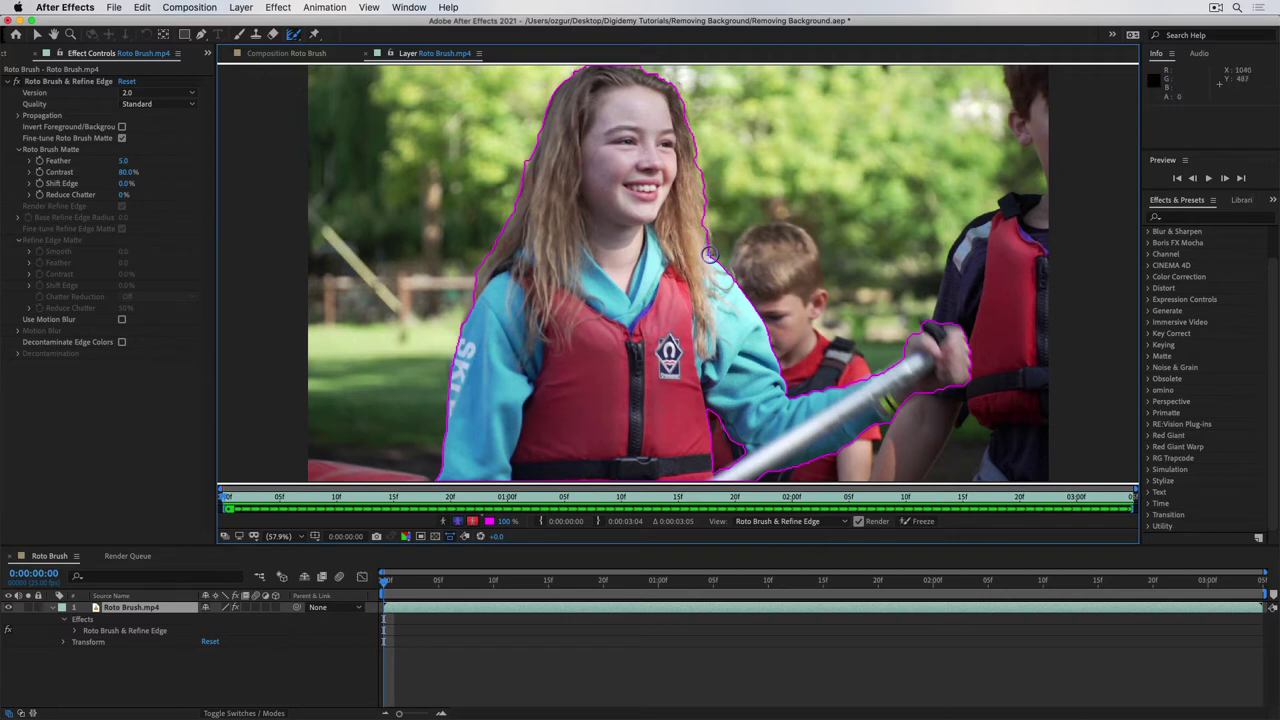
pyautogui.moveTo(707, 254); pyautogui.dragTo(703, 186)
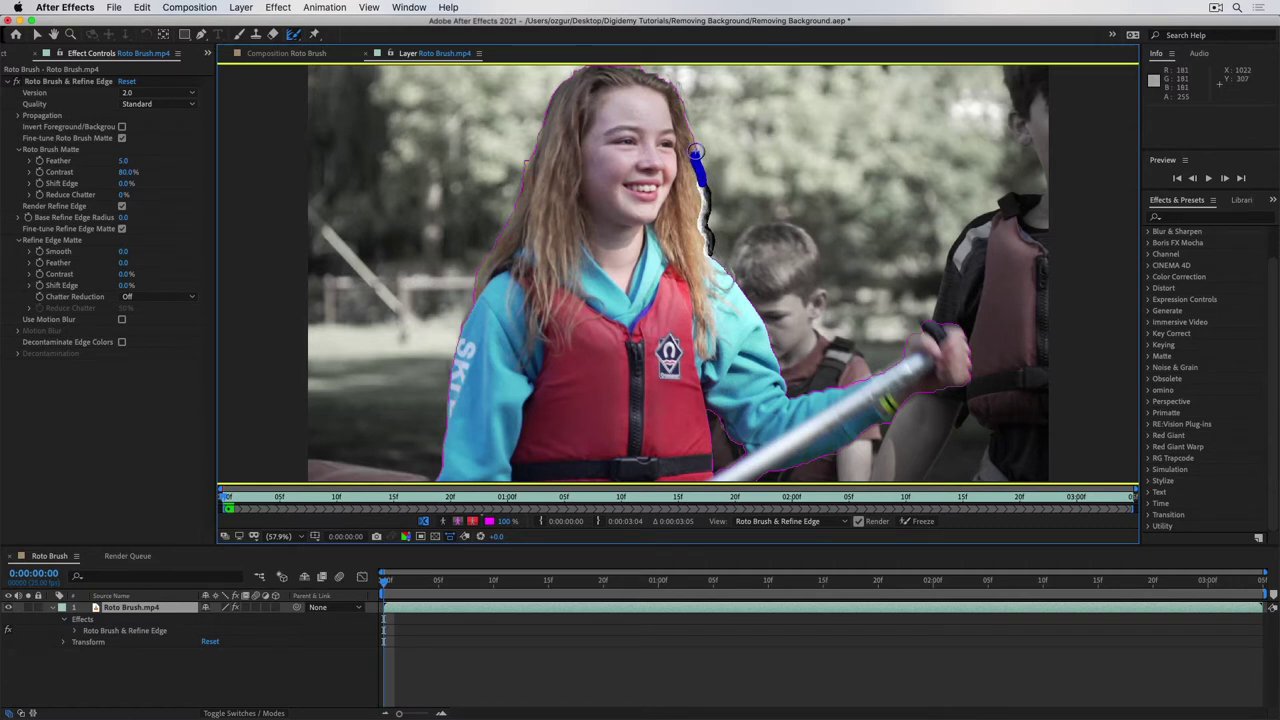
# - Extend the Refine Edge stroke up the right hair edge toward her crown
pyautogui.moveTo(695, 152); pyautogui.dragTo(684, 110)
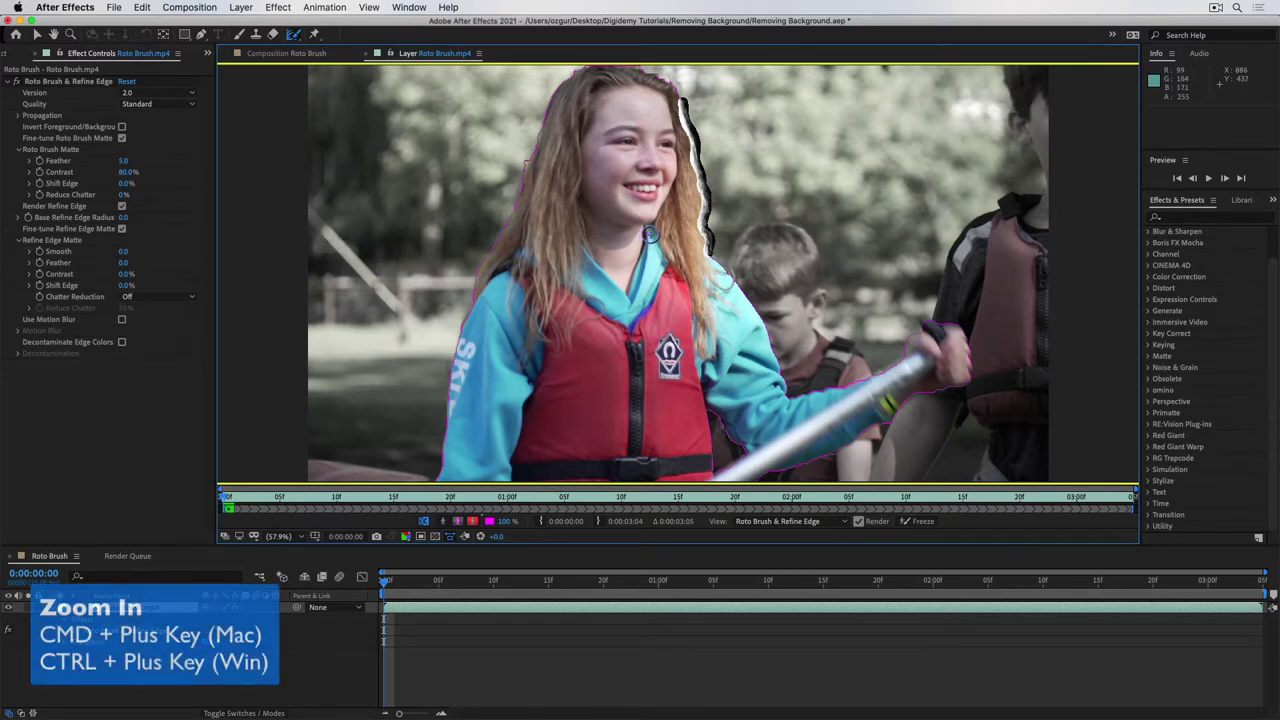
# - At 100% zoom, paint the Refine Edge stroke across the top of the girl's hair
pyautogui.press('super+equal')
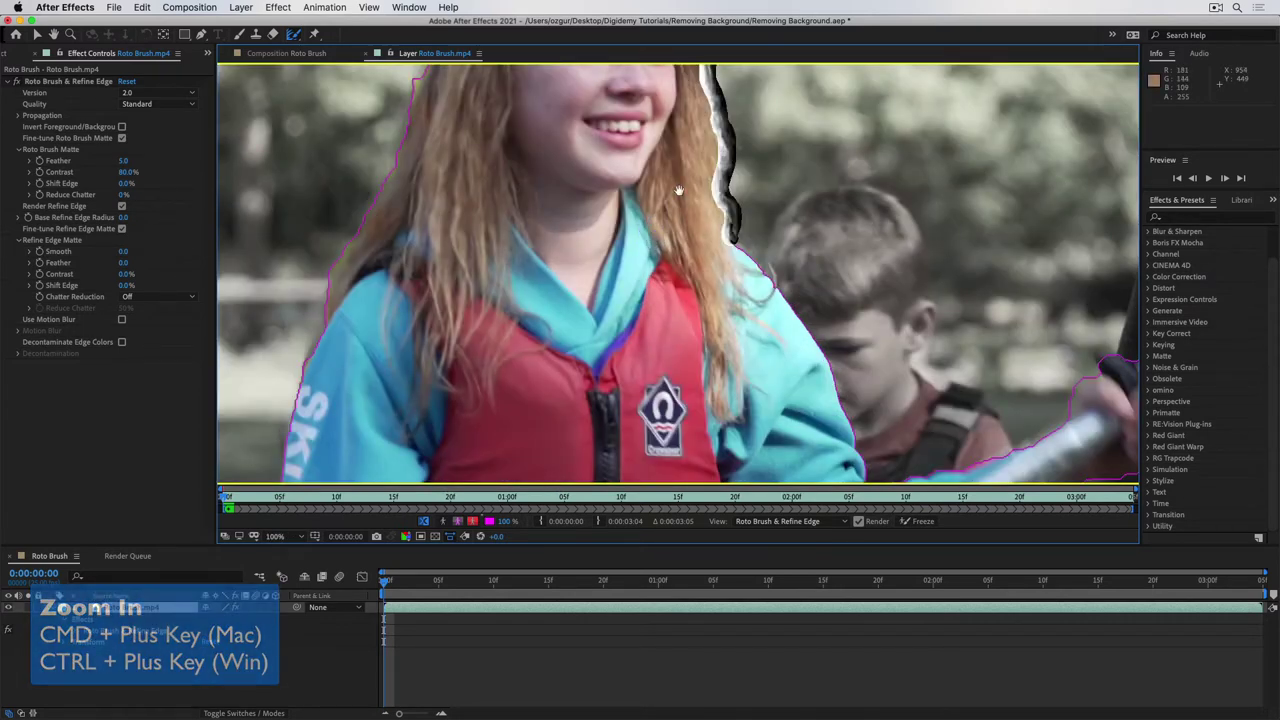
pyautogui.moveTo(687, 168); pyautogui.dragTo(655, 307)
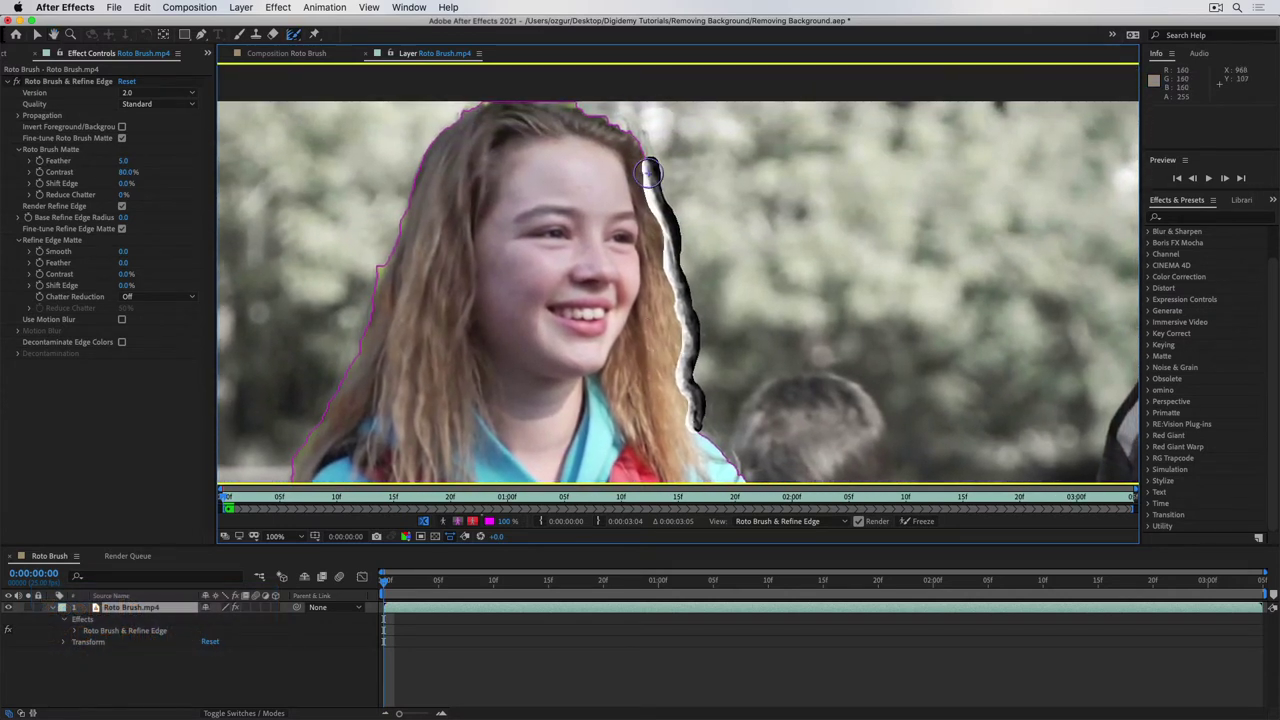
pyautogui.moveTo(648, 172)
pyautogui.mouseDown()
pyautogui.moveTo(642, 138)
pyautogui.moveTo(608, 120)
pyautogui.moveTo(625, 127)
pyautogui.moveTo(557, 104)
pyautogui.moveTo(460, 110)
pyautogui.mouseUp()
pyautogui.moveTo(462, 110)
pyautogui.mouseDown()
pyautogui.moveTo(507, 110)
pyautogui.moveTo(456, 121)
pyautogui.moveTo(427, 149)
pyautogui.mouseUp()
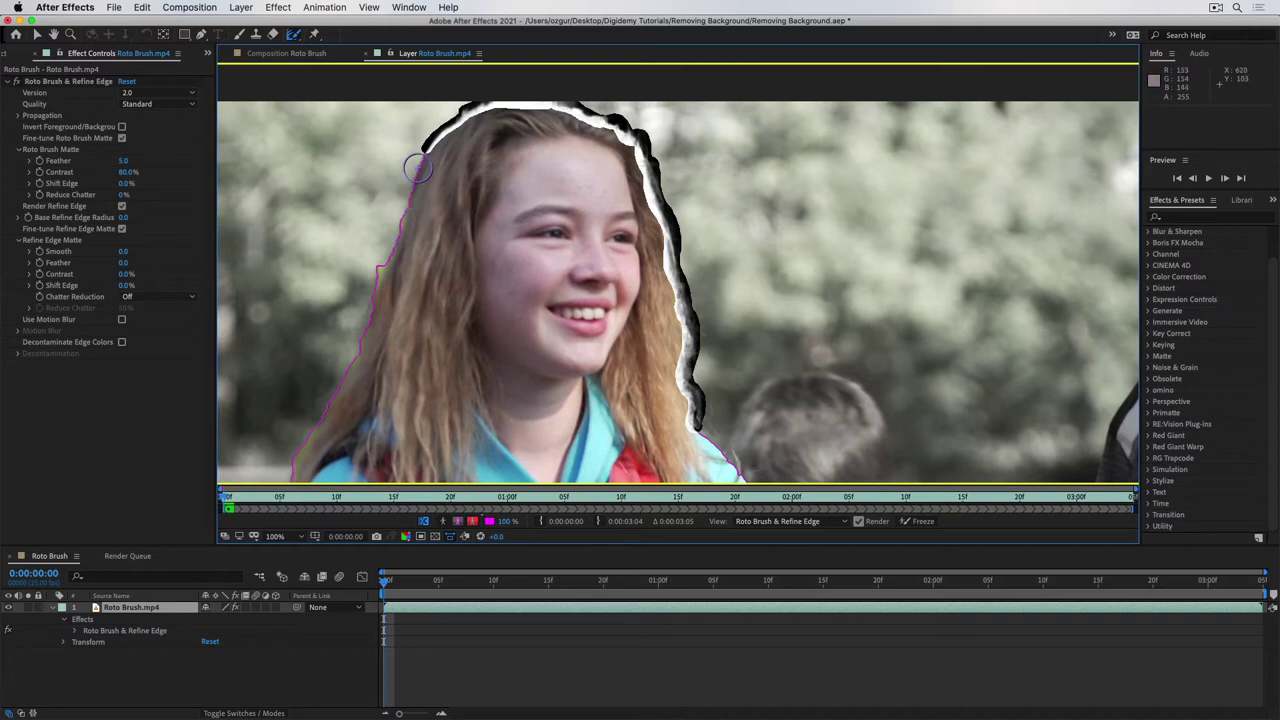
# - Refine the girl's left hair edge down to her shoulder
pyautogui.click(424, 151)
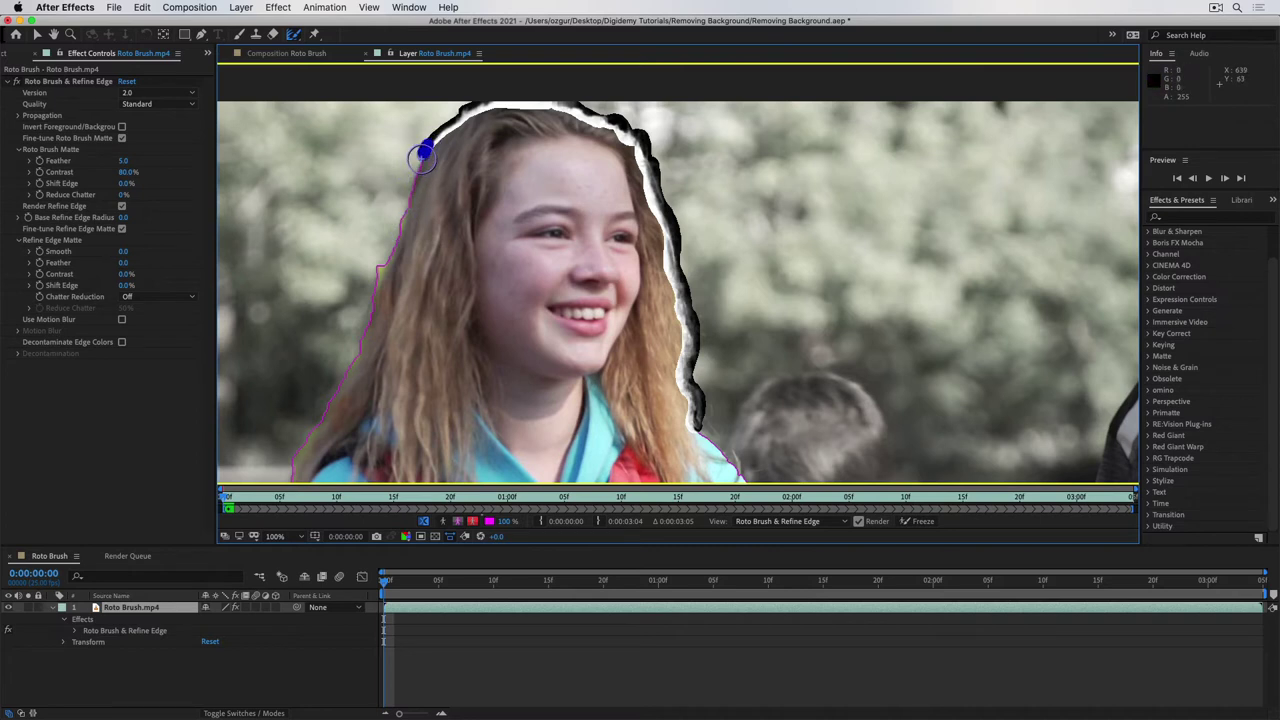
pyautogui.moveTo(423, 157); pyautogui.dragTo(352, 365)
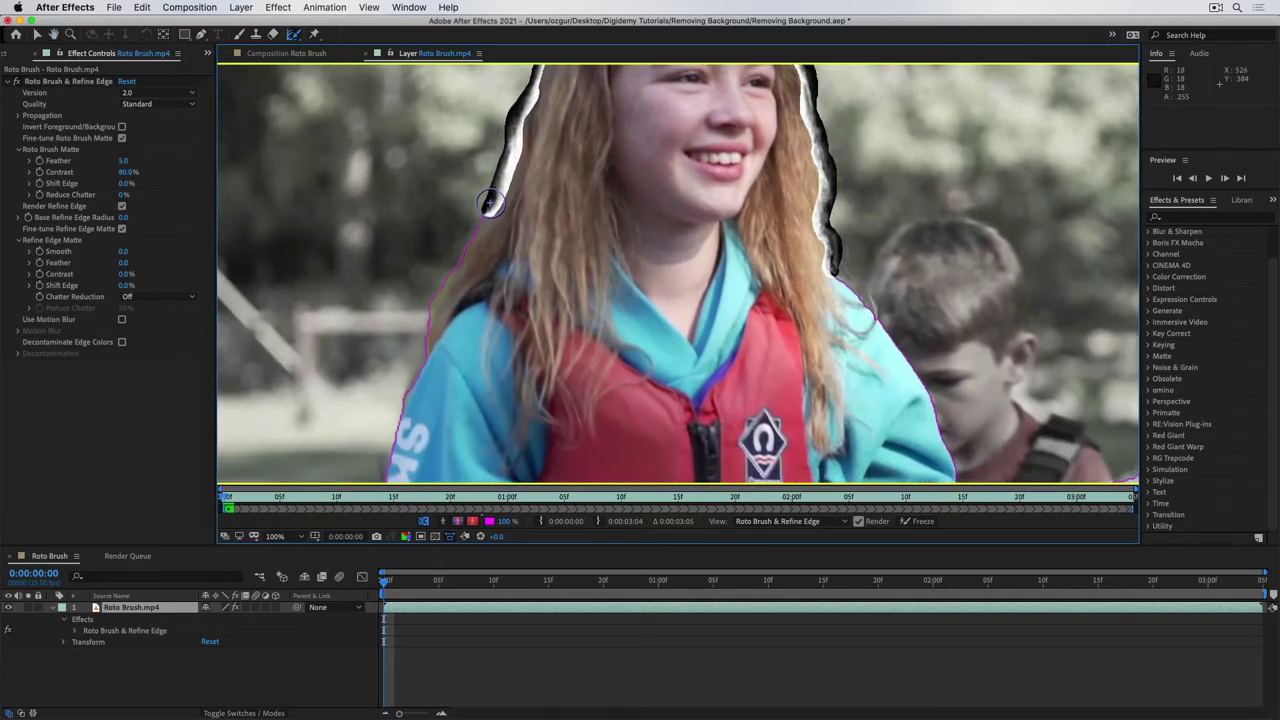
pyautogui.moveTo(490, 203); pyautogui.dragTo(418, 346)
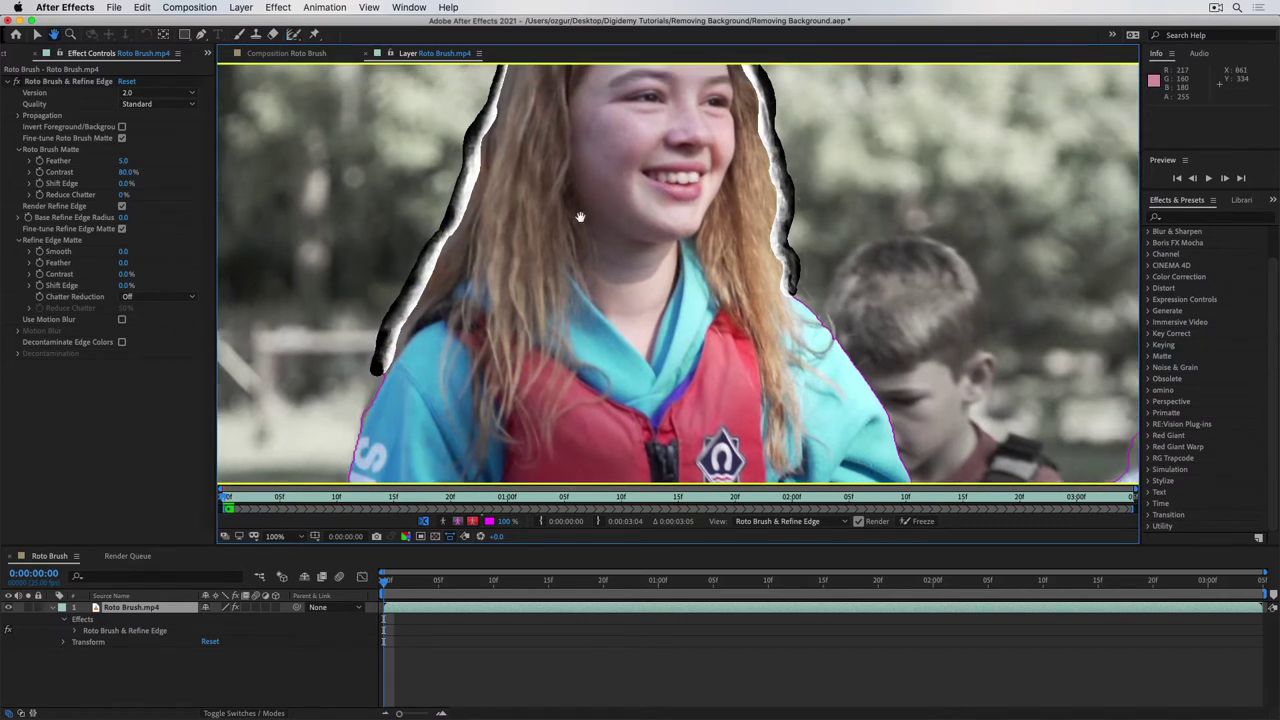
# - Add the hair near the shoulder and the right hair edge to the refinement
pyautogui.hscroll(10, 571, 217)
pyautogui.scroll(3, 571, 217)
pyautogui.moveTo(609, 352); pyautogui.dragTo(604, 335)
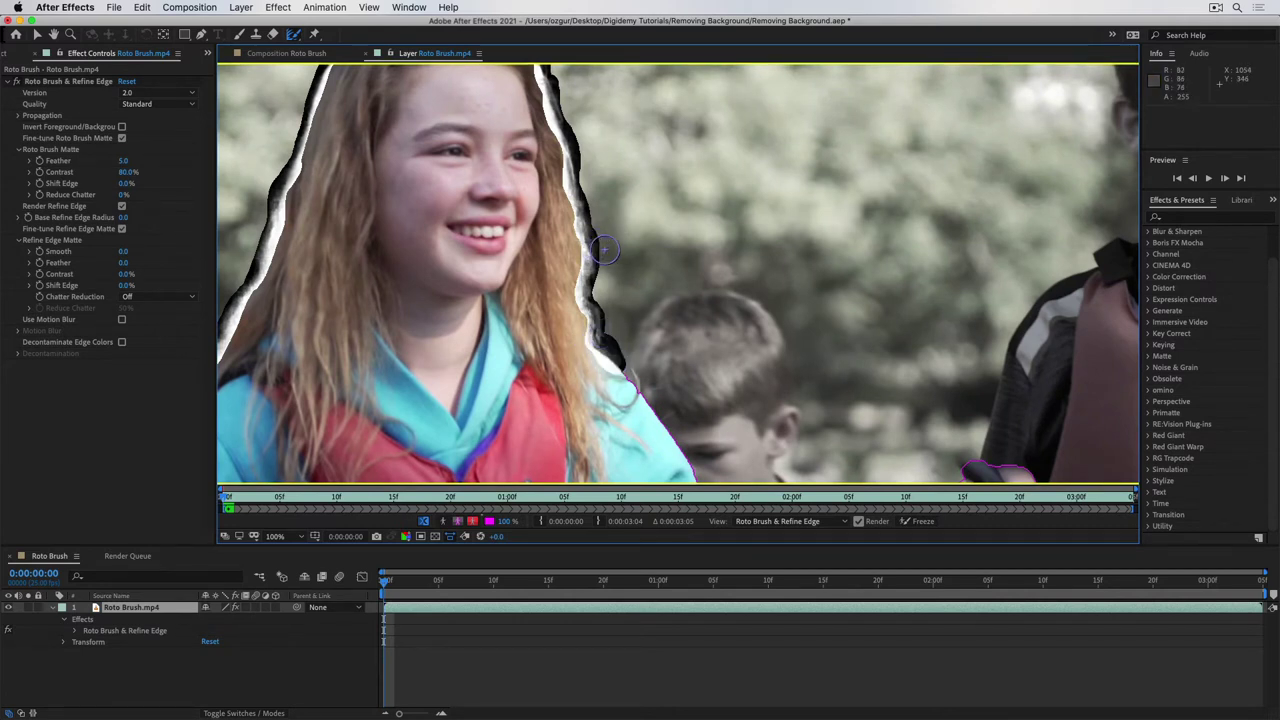
pyautogui.moveTo(598, 249); pyautogui.dragTo(596, 218)
pyautogui.scroll(-2, 565, 279)
pyautogui.scroll(-3, 556, 298)
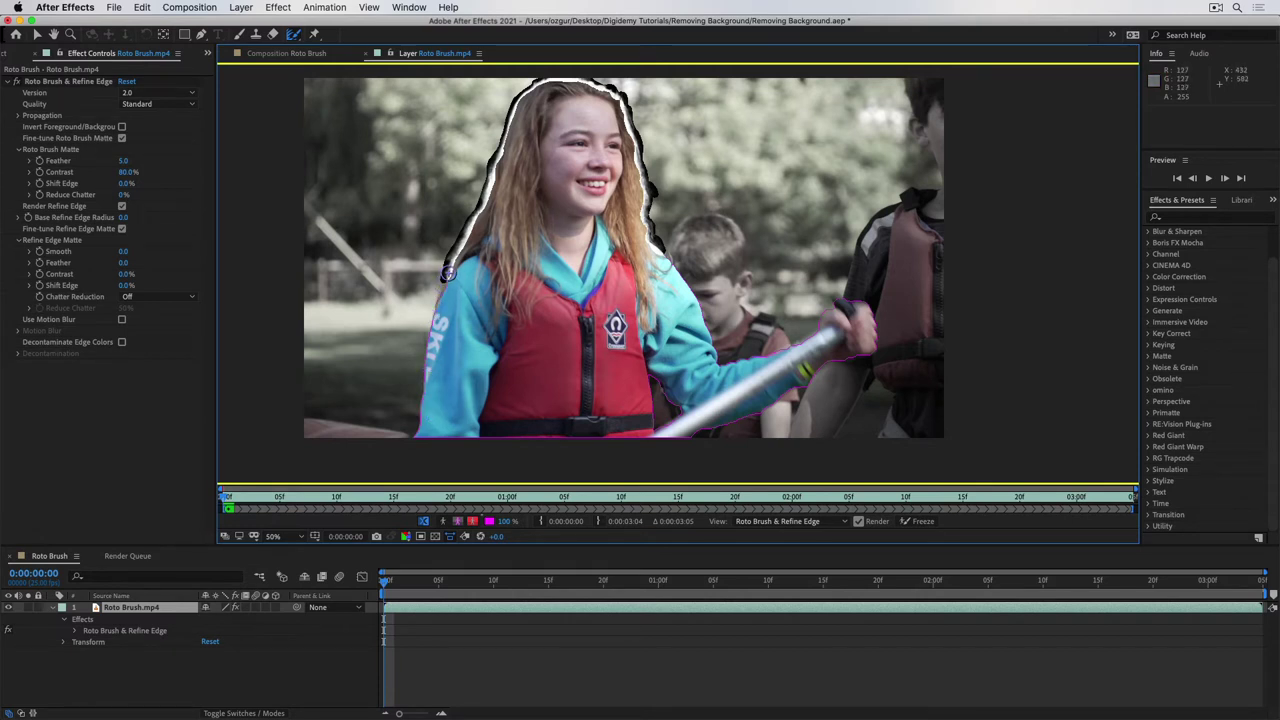
# - Undo the stray arm stroke, propagate the matte to frame 6, then return to frame 2
pyautogui.moveTo(446, 283); pyautogui.dragTo(427, 346)
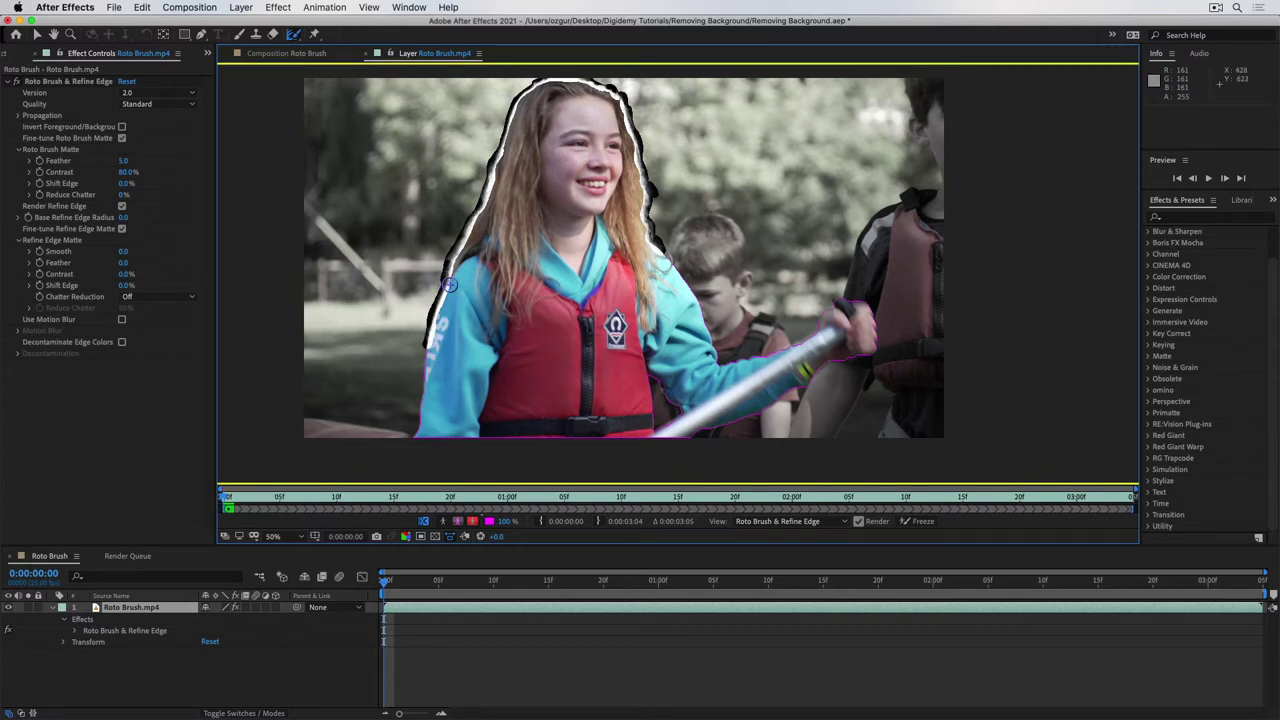
pyautogui.press('super+z')
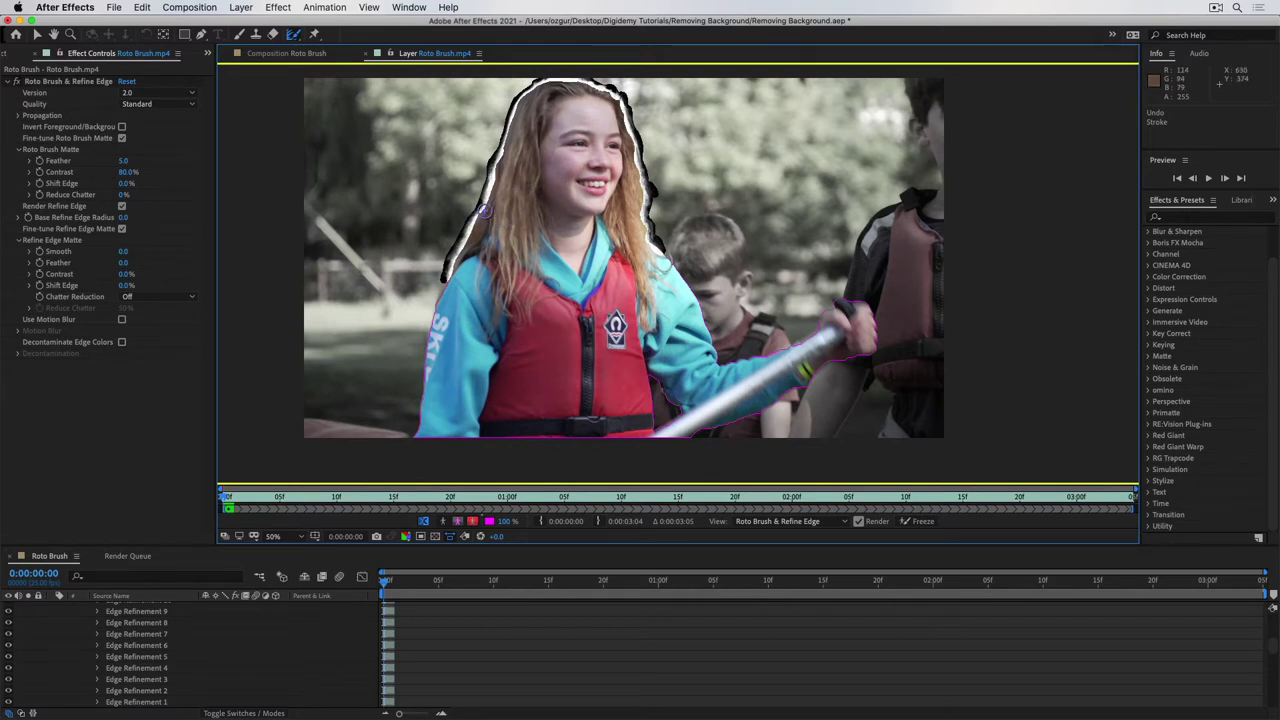
pyautogui.press('pagedown')
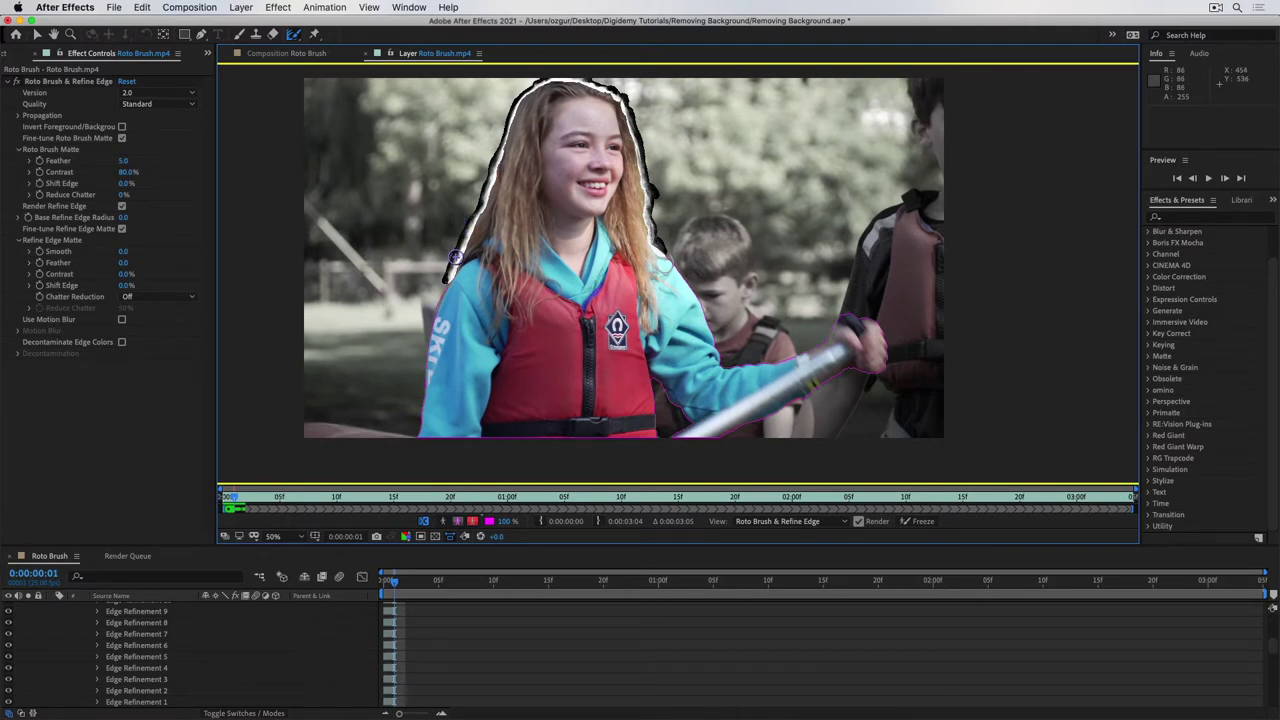
pyautogui.press('pagedown')
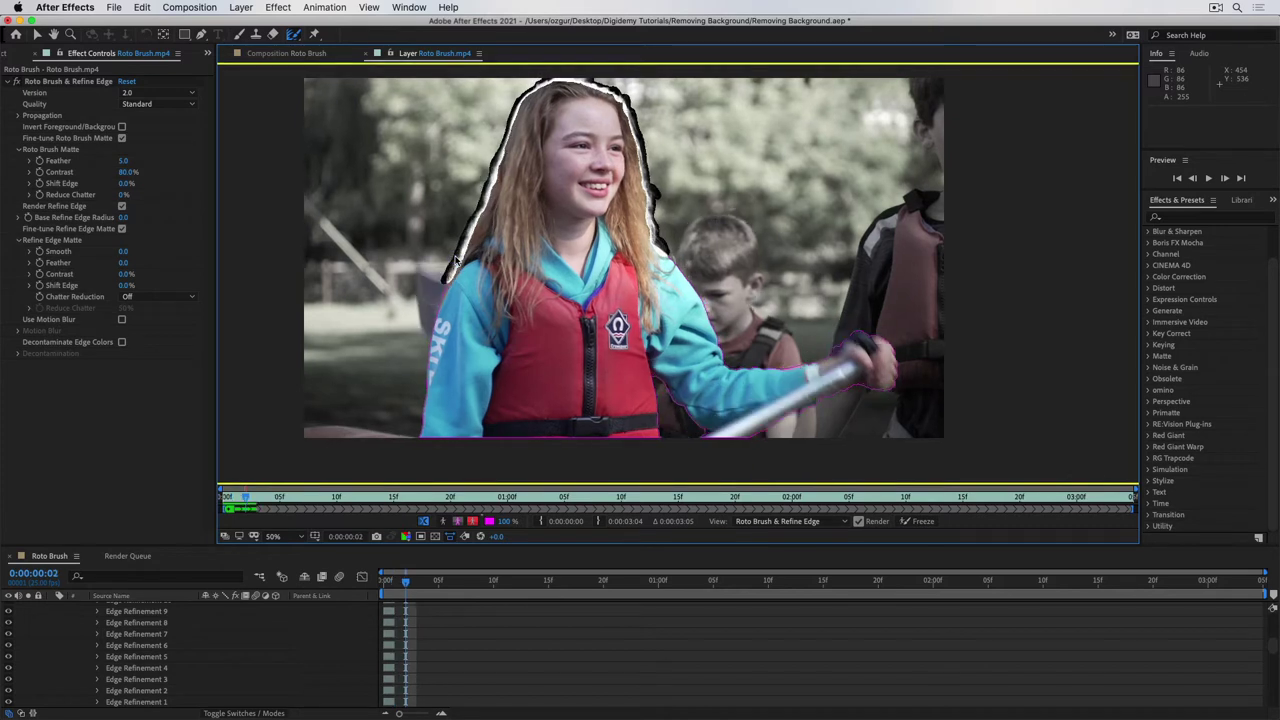
pyautogui.press('pagedown')
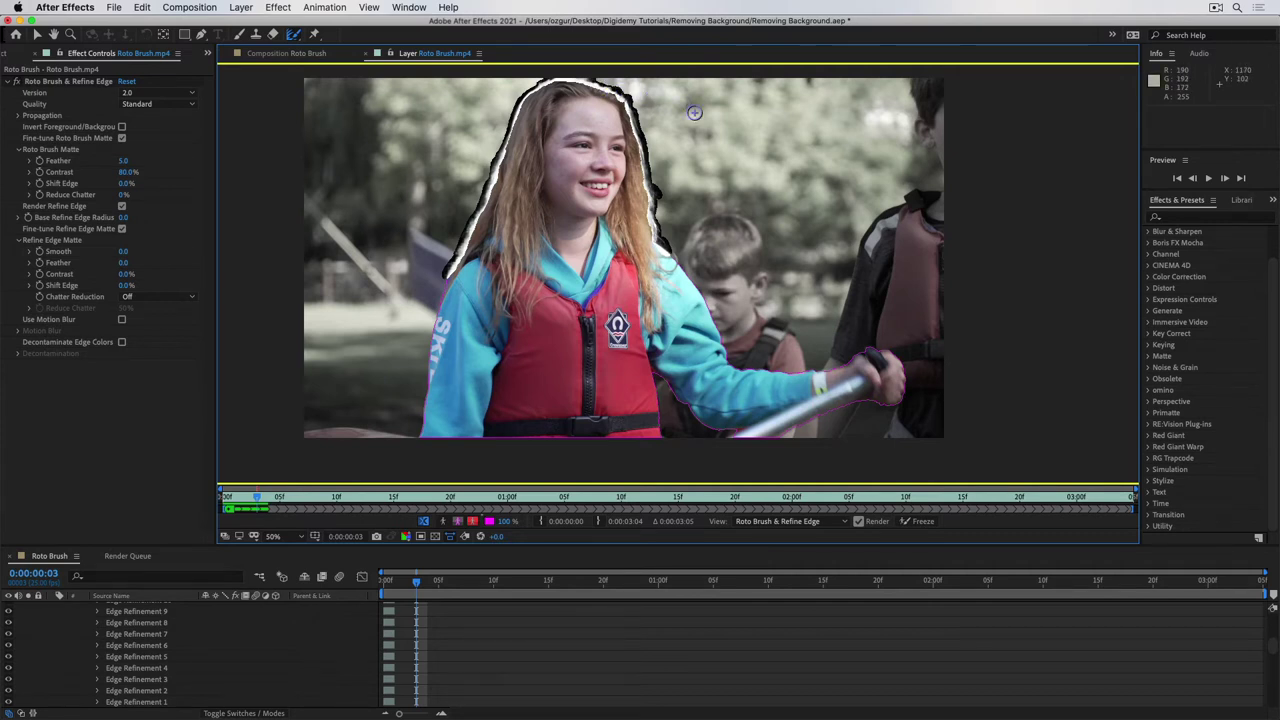
pyautogui.press('space')
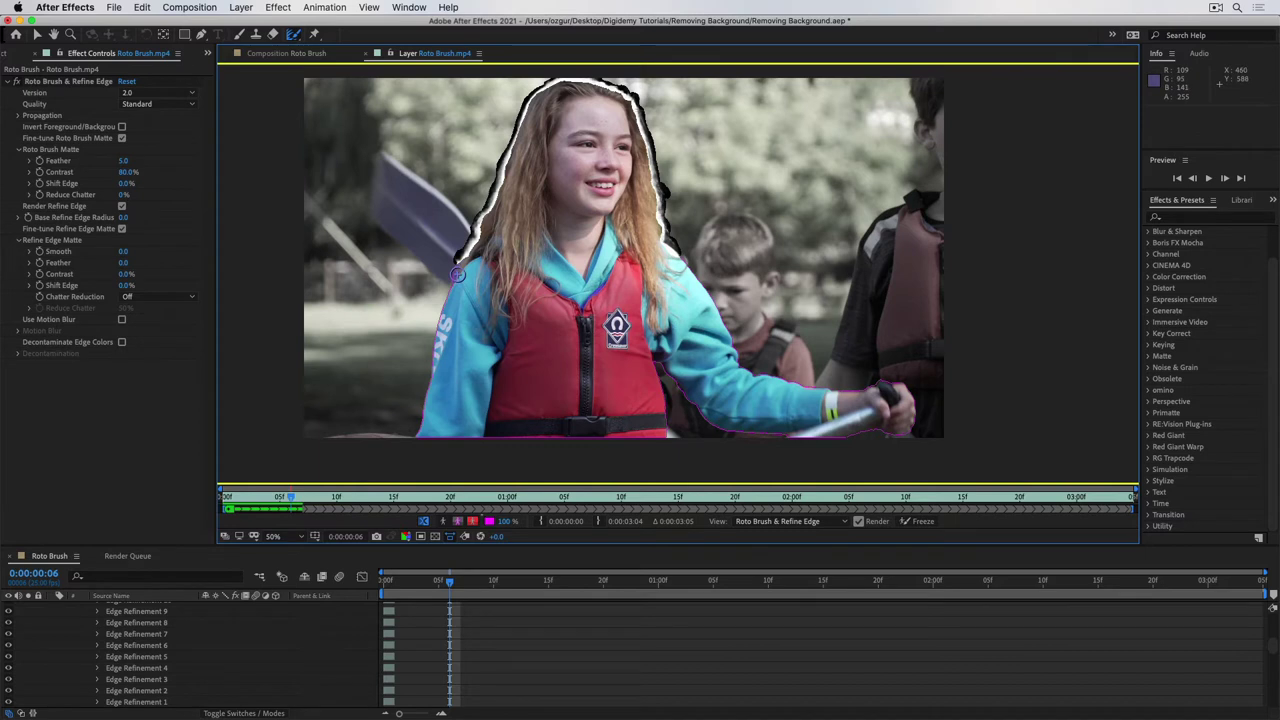
pyautogui.press('pageup')
pyautogui.press('pageup')
pyautogui.press('pageup')
pyautogui.press('pageup')
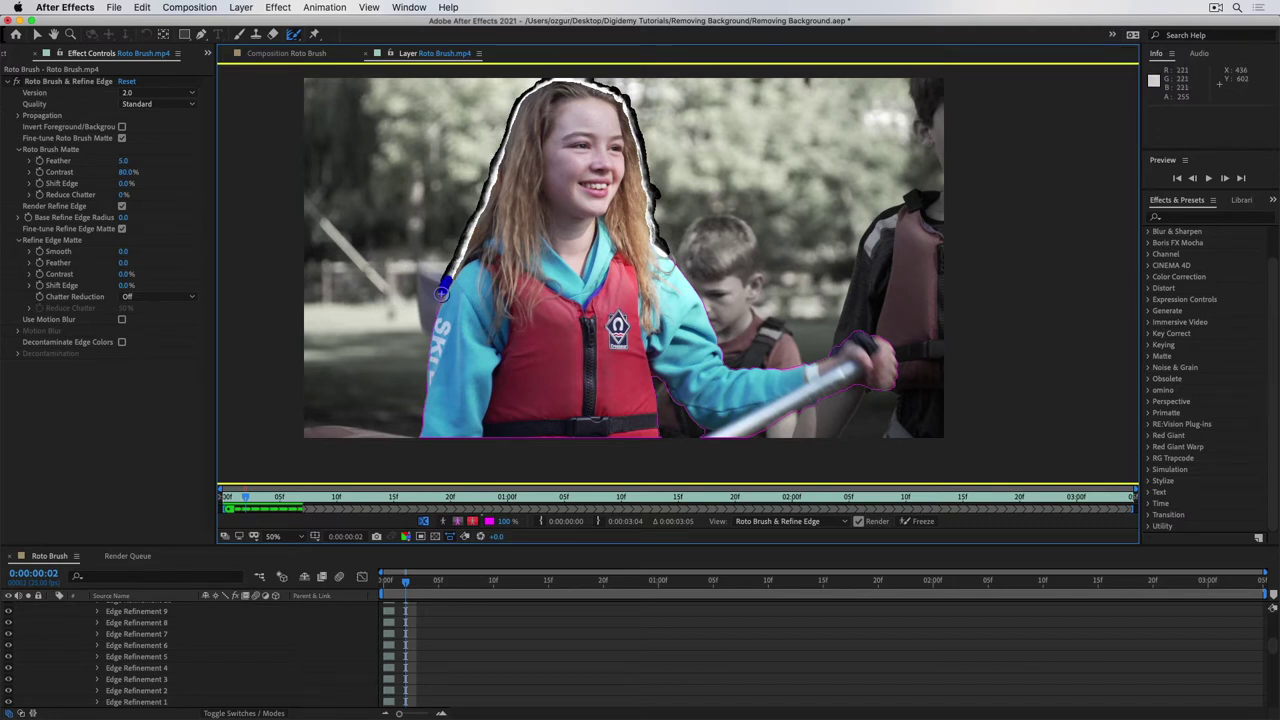
# - Add the girl's shoulder to the matte and refine its edge at frame 2
pyautogui.moveTo(433, 320); pyautogui.dragTo(435, 321)
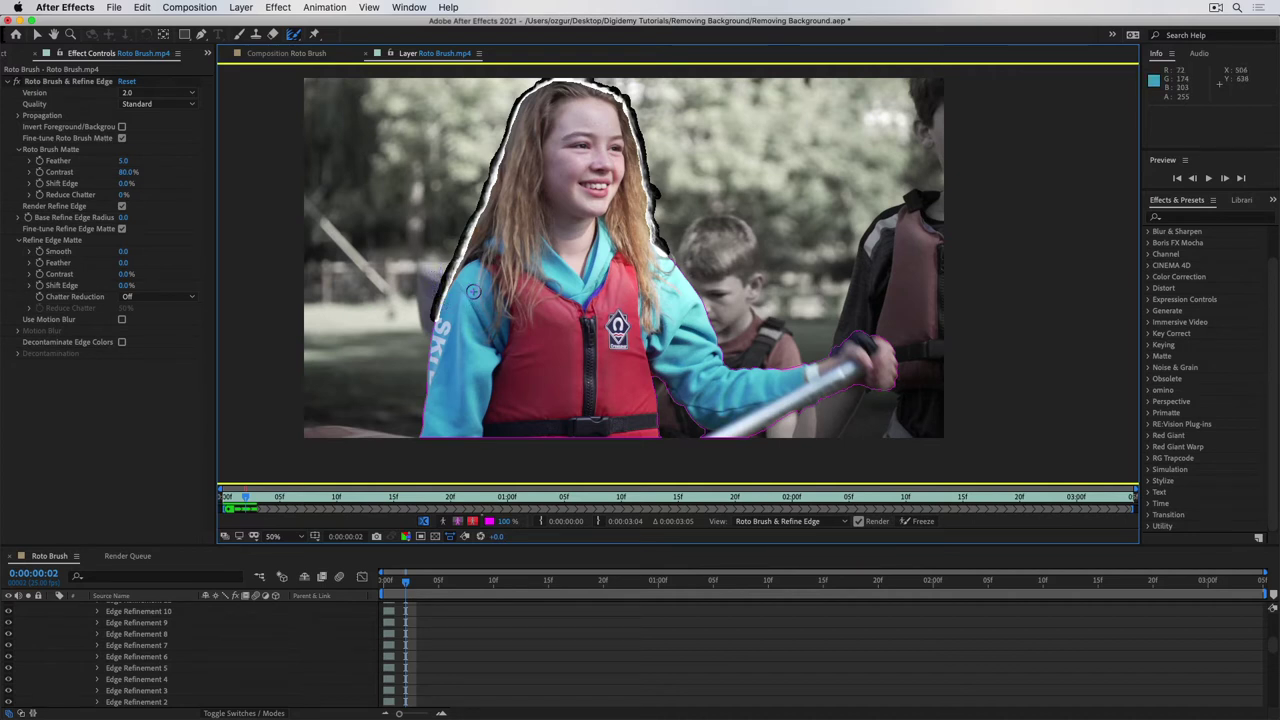
pyautogui.press('pagedown')
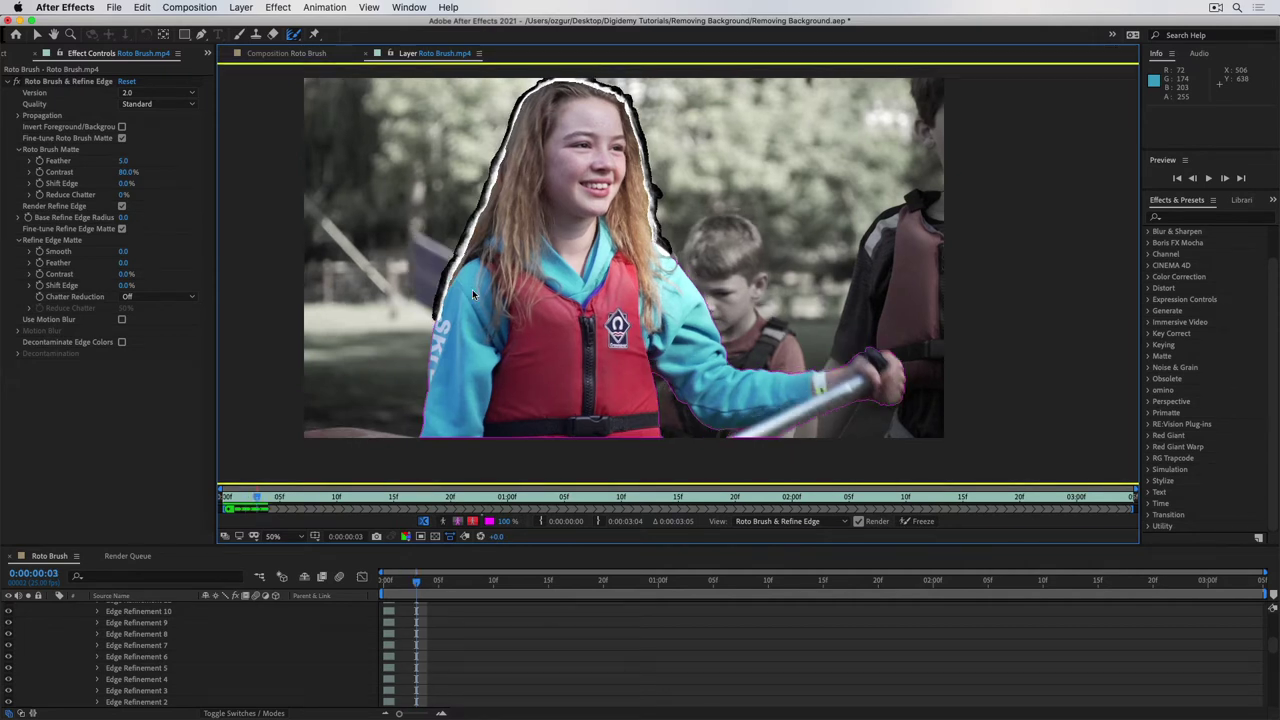
pyautogui.press('pagedown')
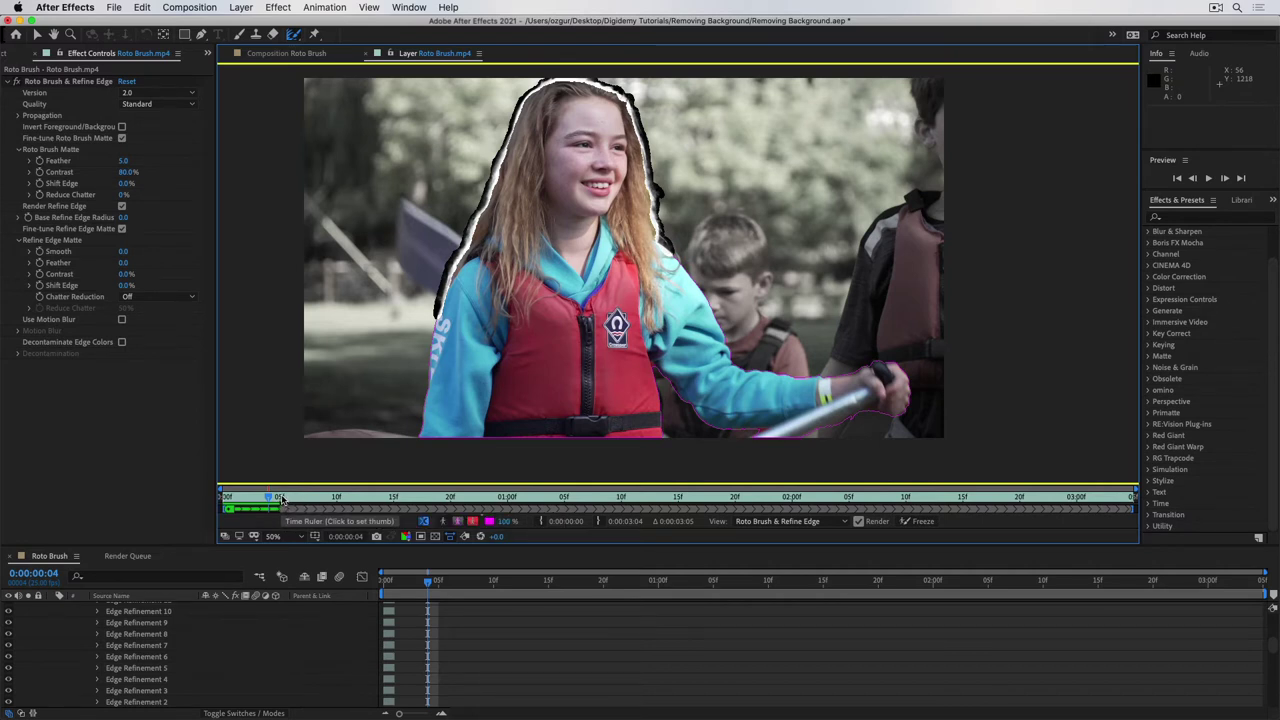
pyautogui.press('pageup')
pyautogui.press('pageup')
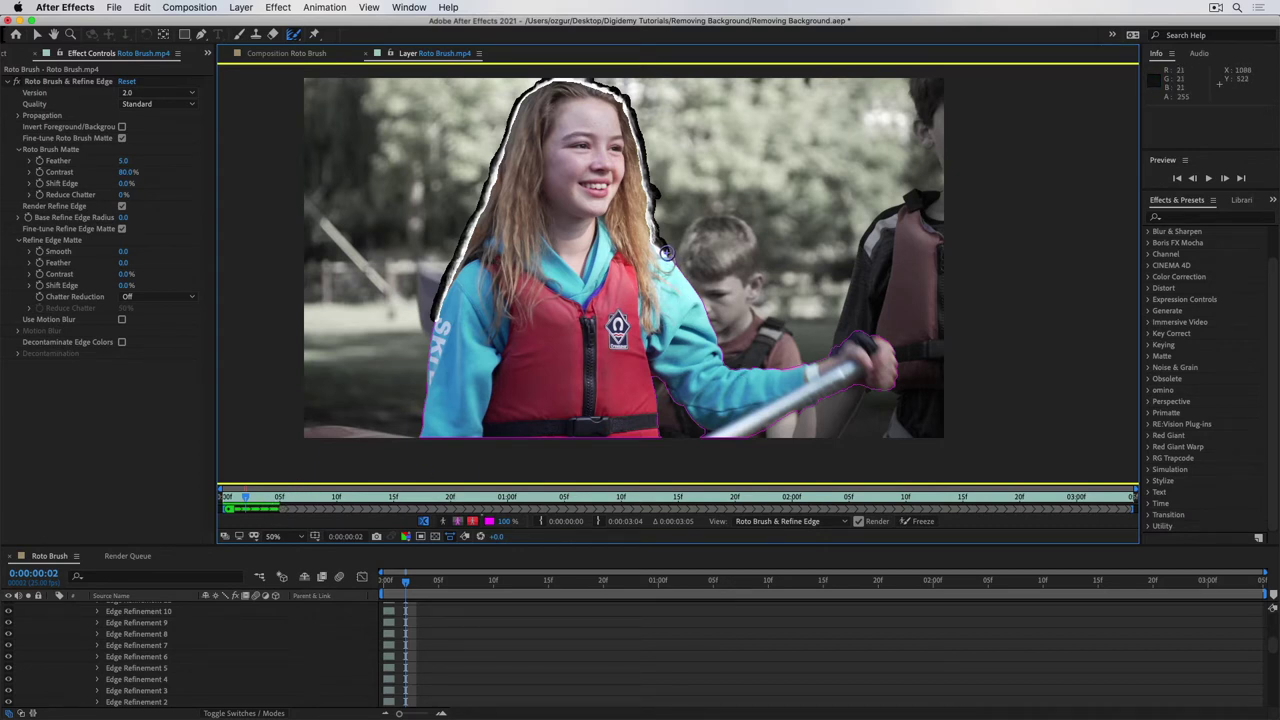
pyautogui.moveTo(676, 262); pyautogui.dragTo(672, 264)
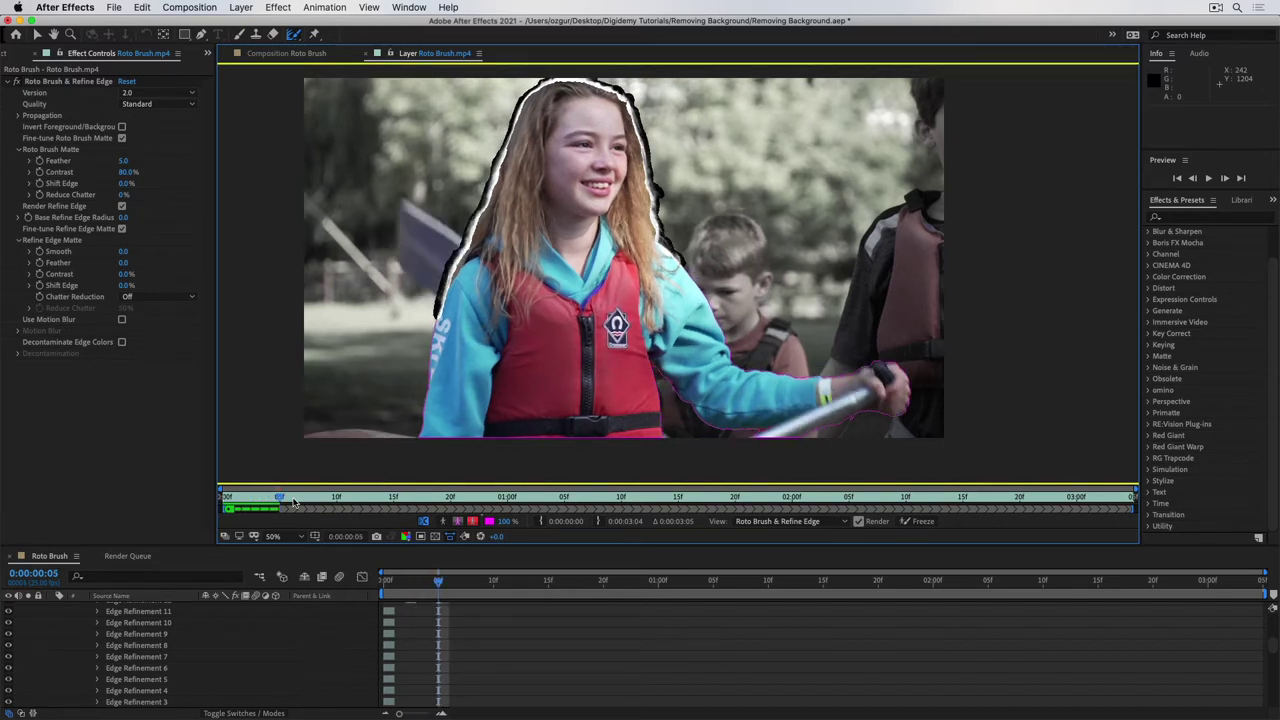
# - Propagate the outline to frame 11, then remove background at the head top on frame 10
pyautogui.press('pagedown')
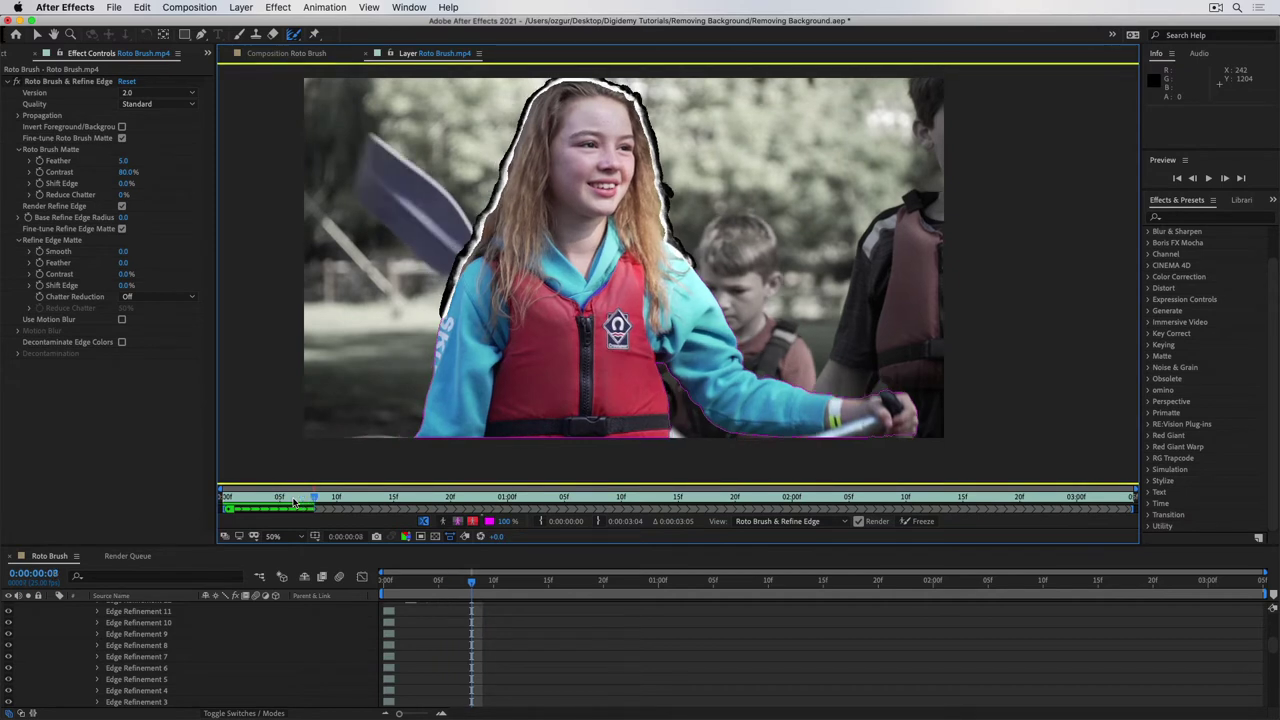
pyautogui.press('pagedown')
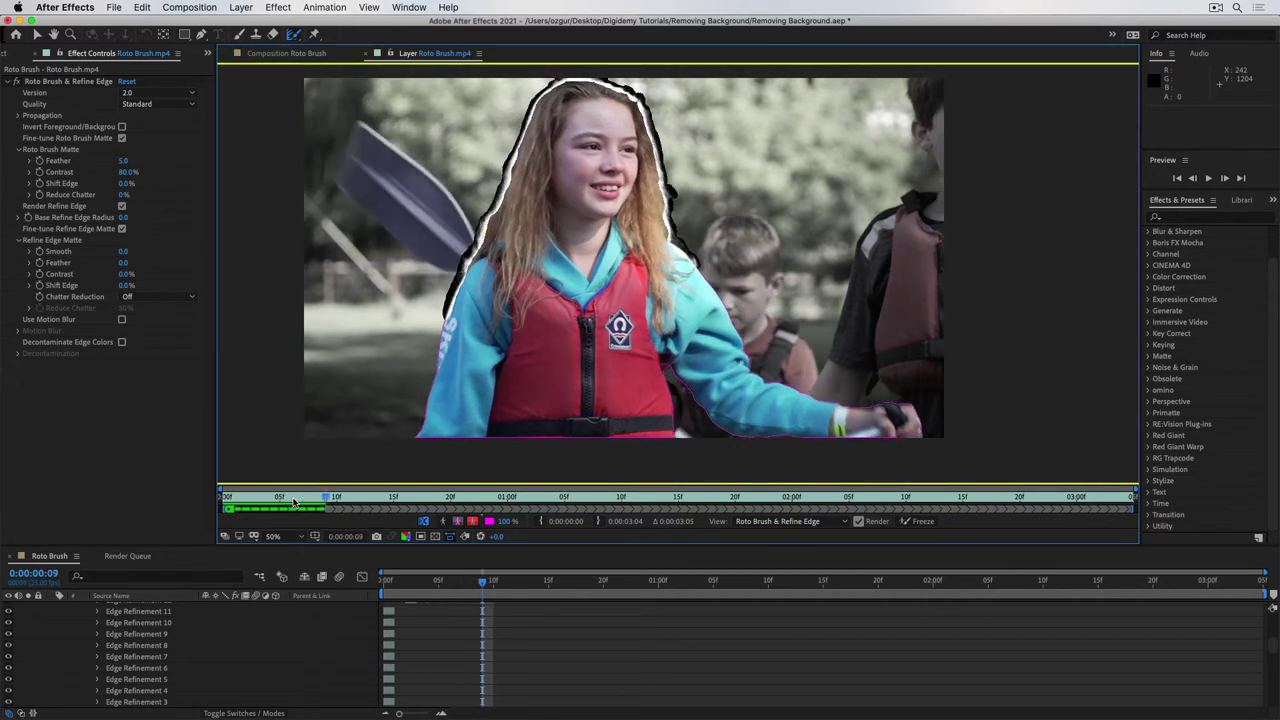
pyautogui.press('pagedown')
pyautogui.press('pagedown')
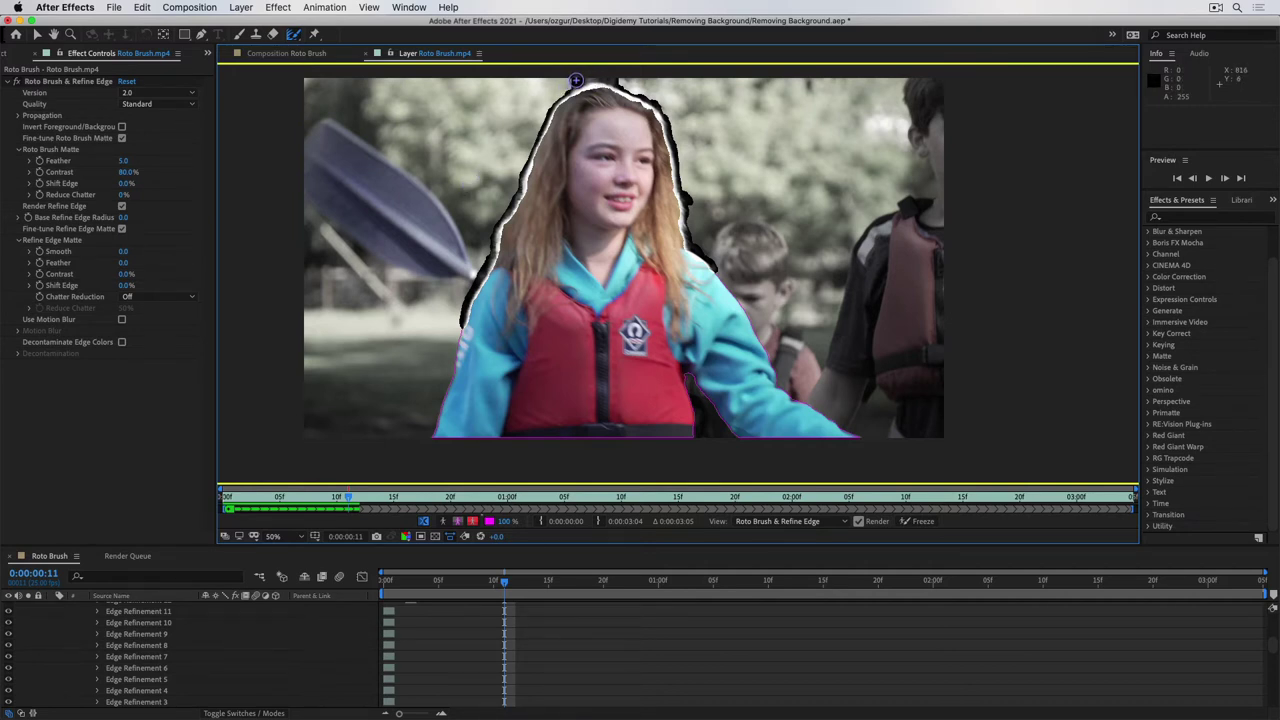
pyautogui.press('pageup')
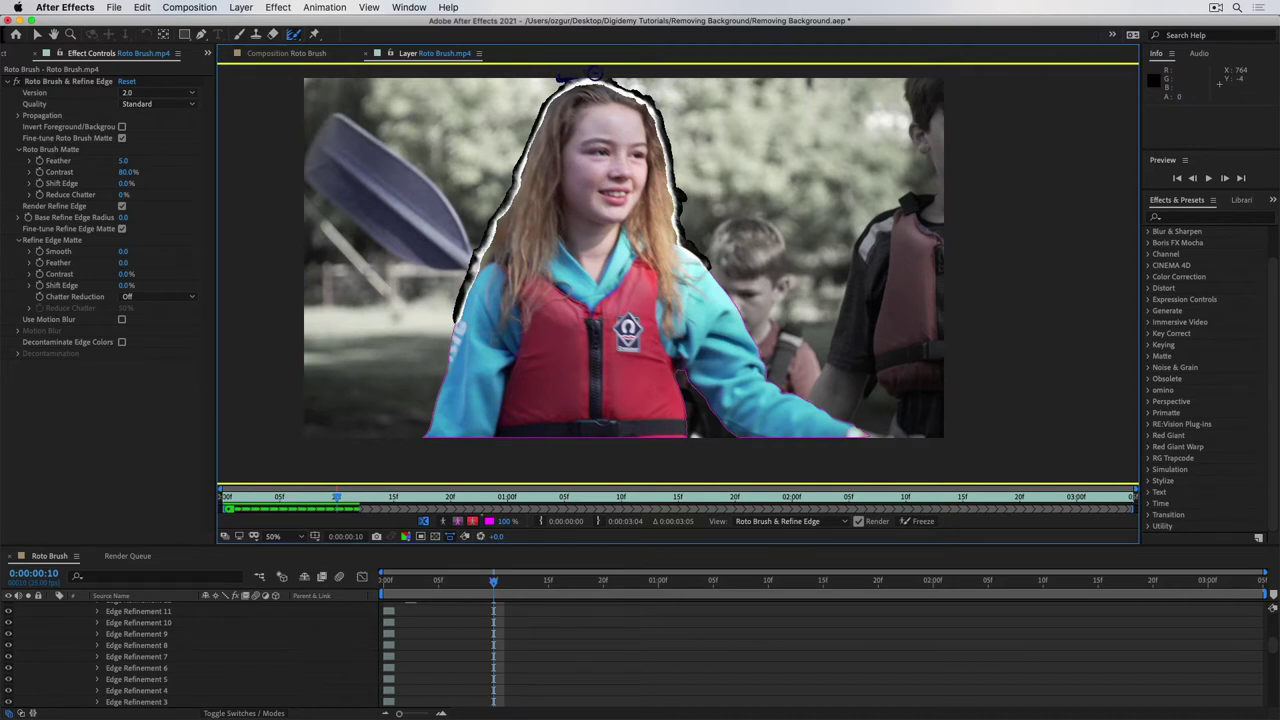
pyautogui.moveTo(594, 74); pyautogui.dragTo(627, 83)
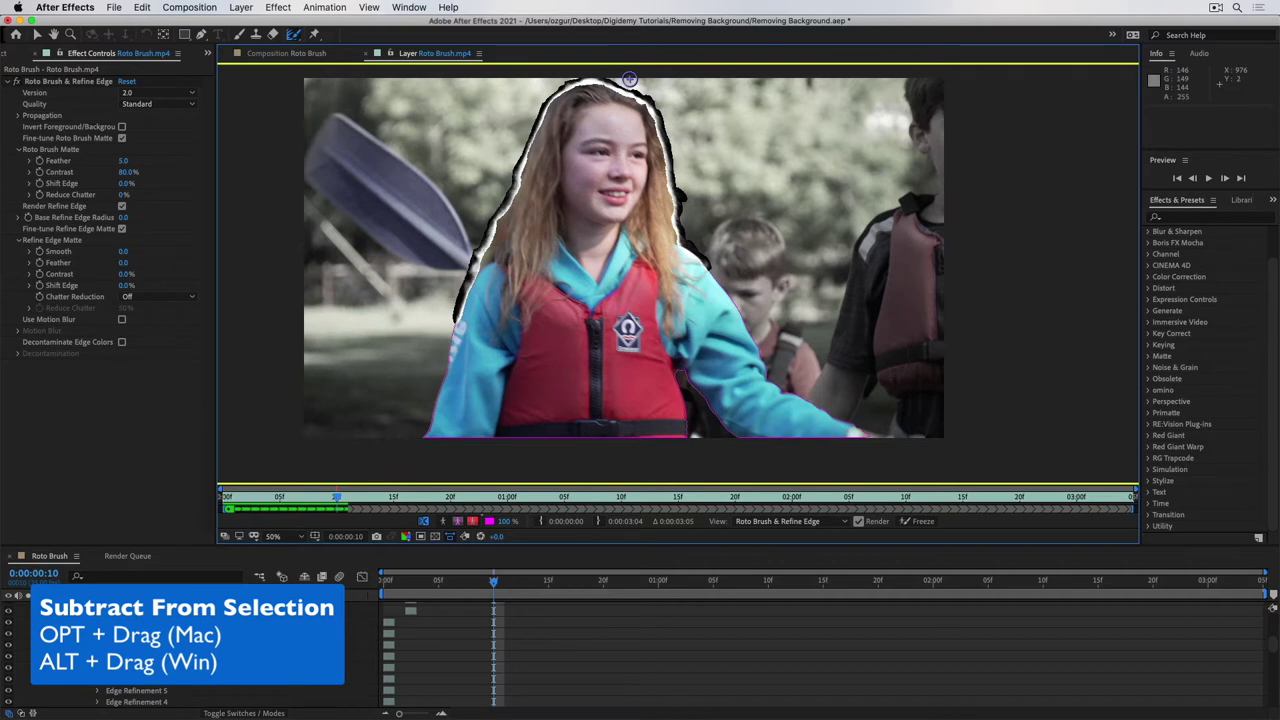
# - Refine and erase edge strokes at the head top on frame 11, propagate to frame 14, and play back
pyautogui.press('pagedown')
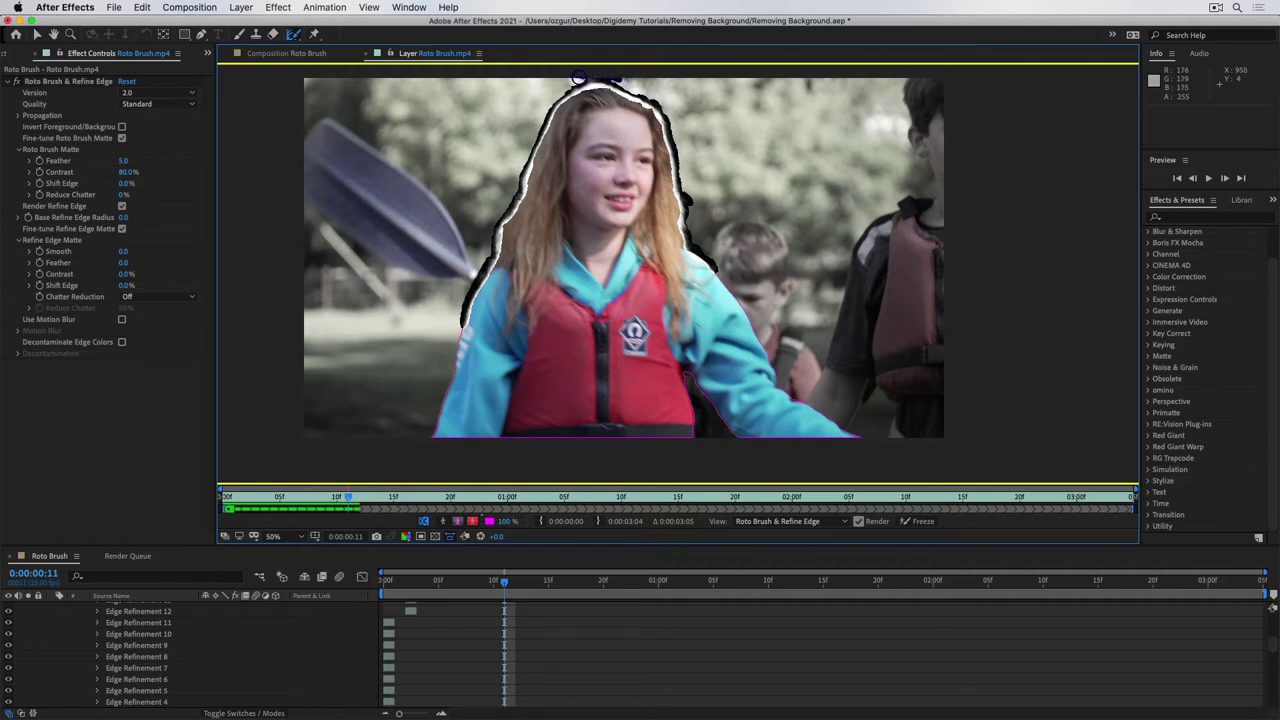
pyautogui.moveTo(578, 78); pyautogui.dragTo(598, 80)
pyautogui.moveTo(614, 81); pyautogui.dragTo(645, 87)
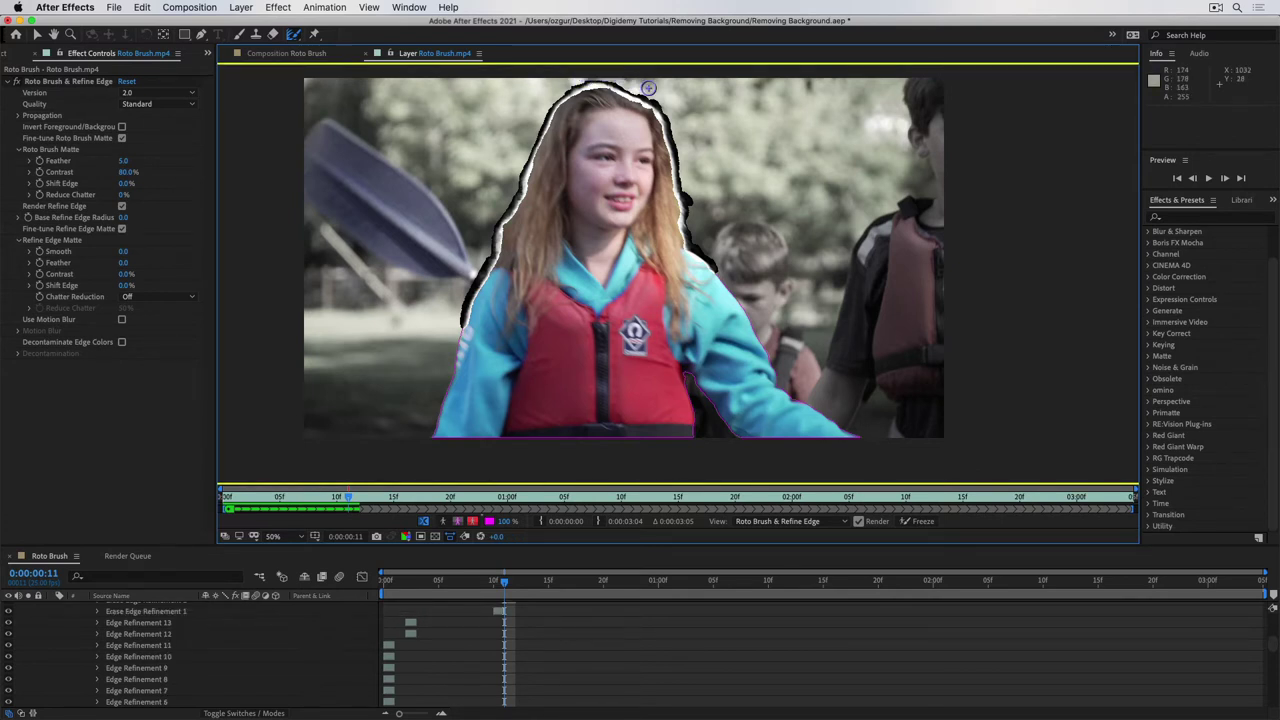
pyautogui.press('pagedown')
pyautogui.press('pagedown')
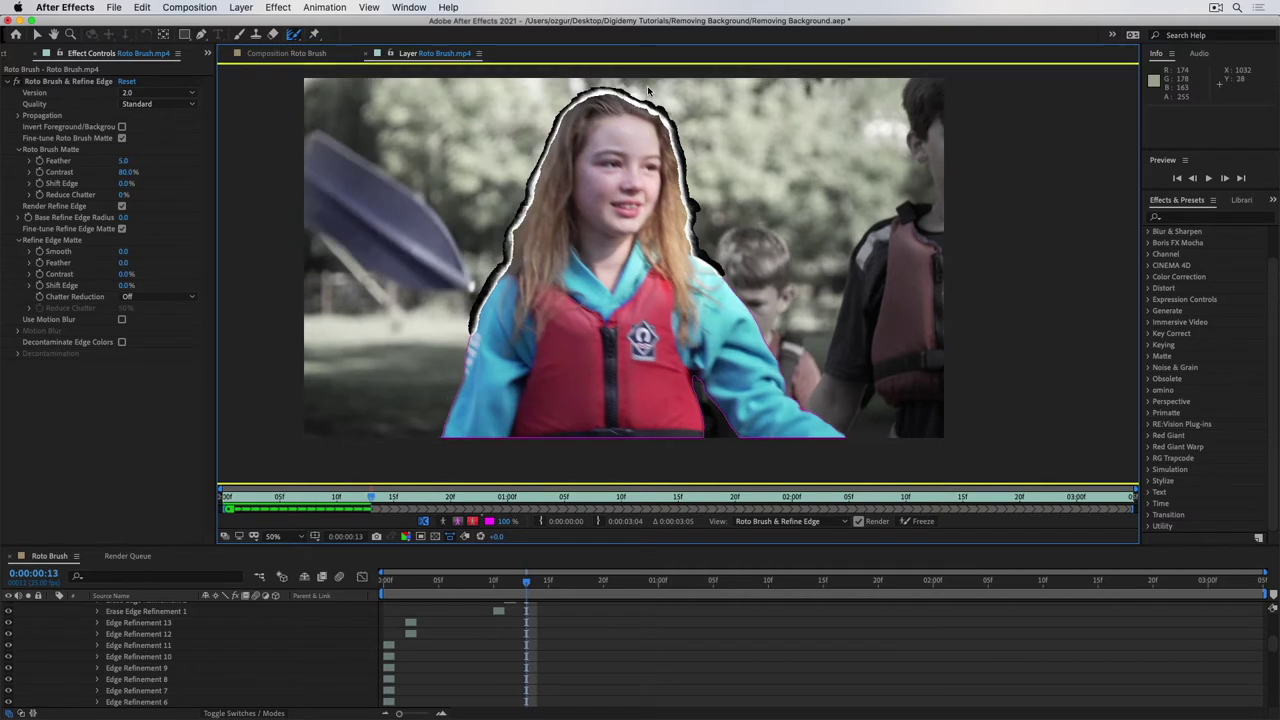
pyautogui.press('pagedown')
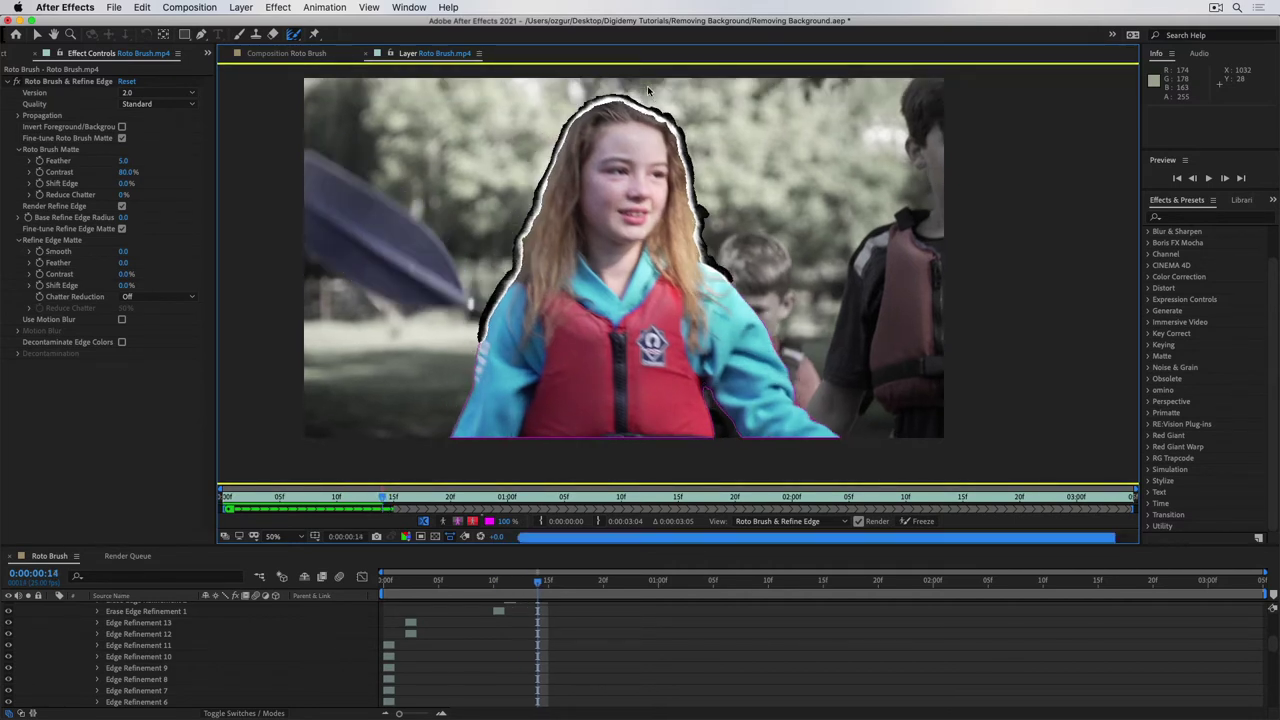
pyautogui.press('pagedown')
pyautogui.press('pagedown')
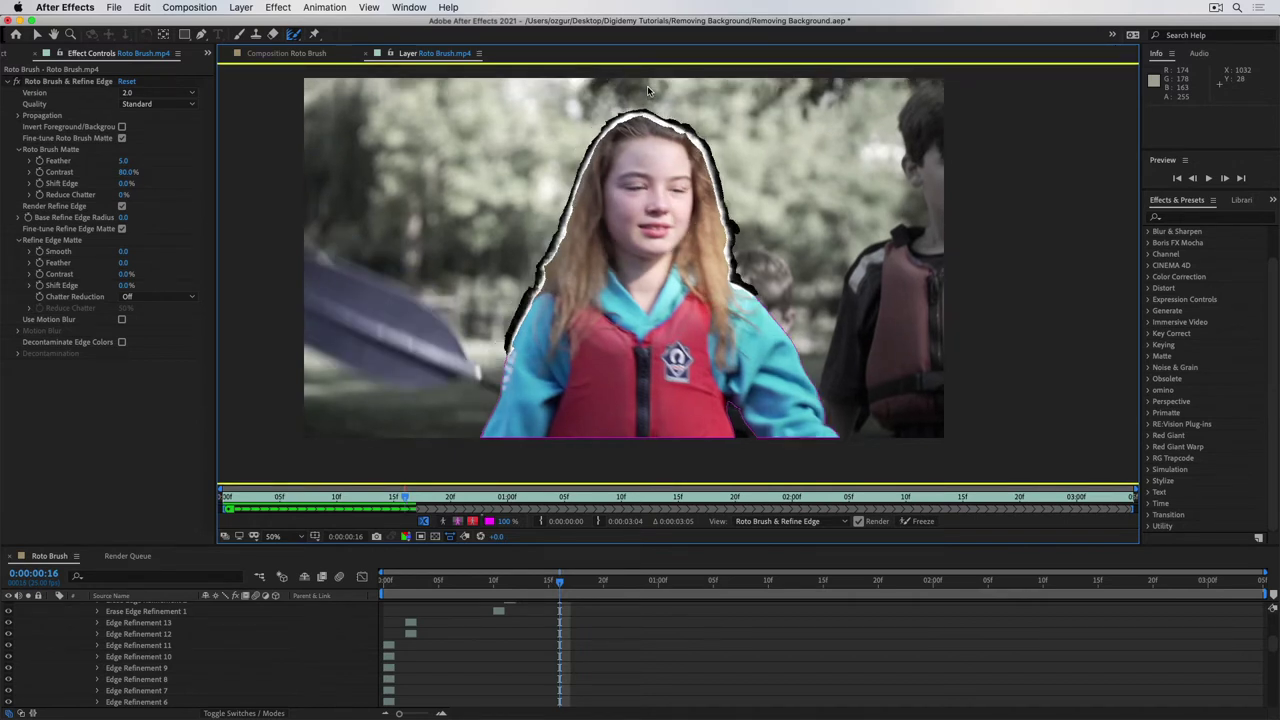
pyautogui.press('space')
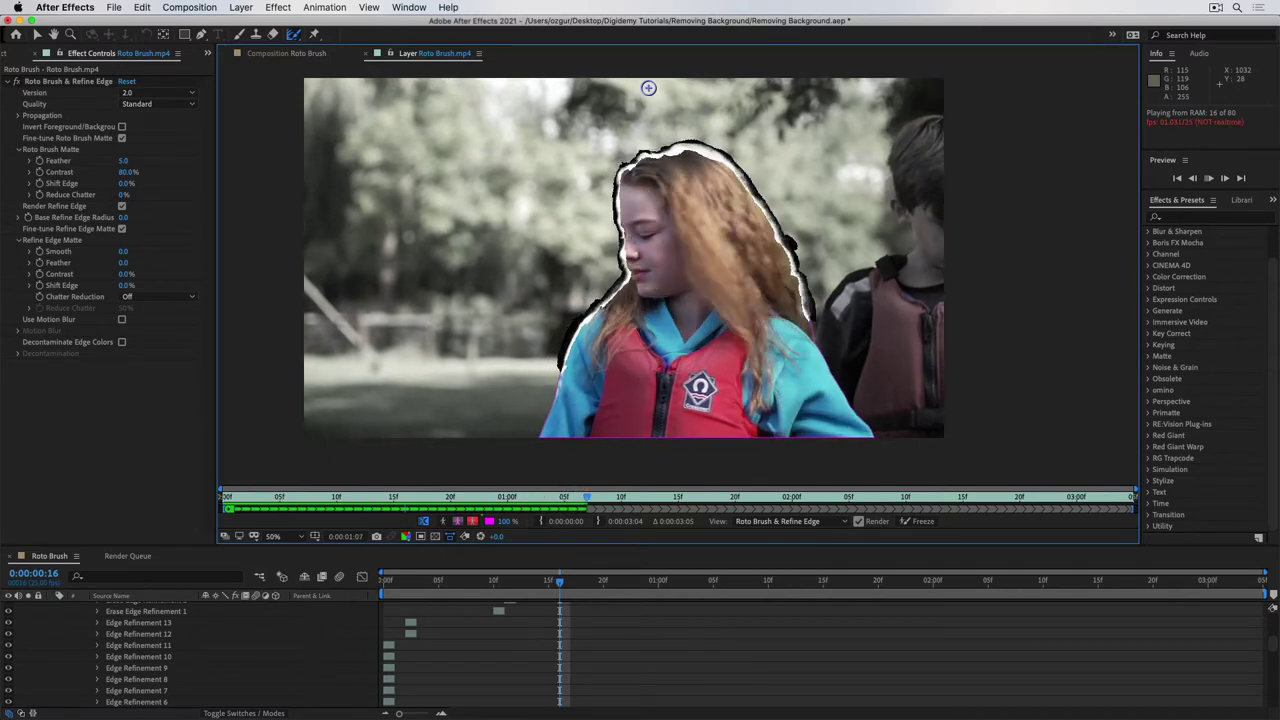
# - Erase the edge refinement near the shoulder at frame 0:00:00:20
pyautogui.press('space')
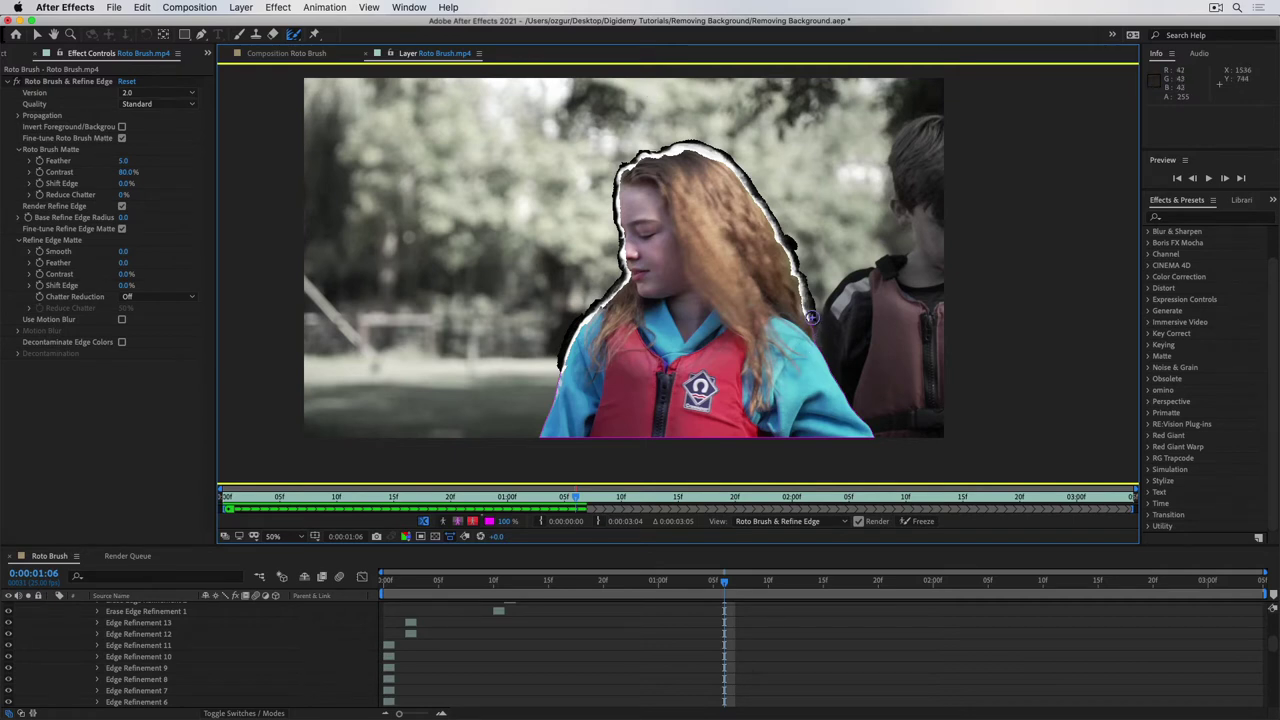
pyautogui.press('pageup')
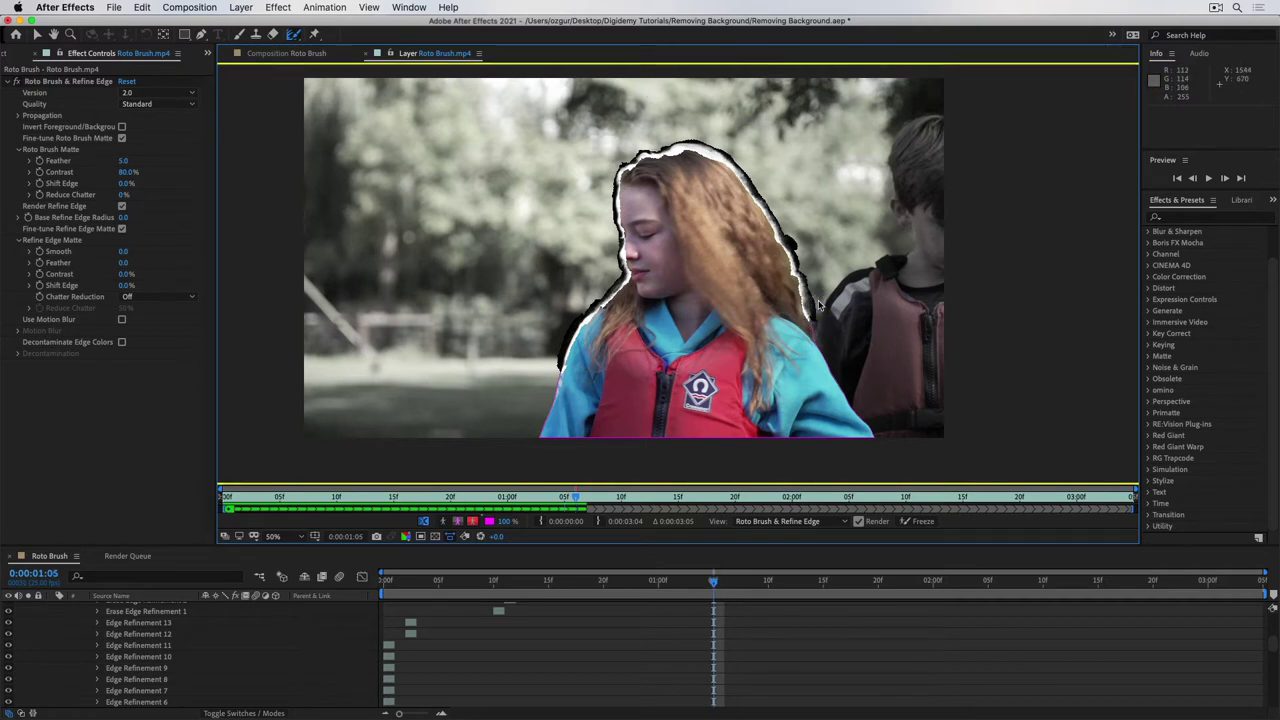
pyautogui.press('pageup')
pyautogui.press('pageup')
pyautogui.press('pageup')
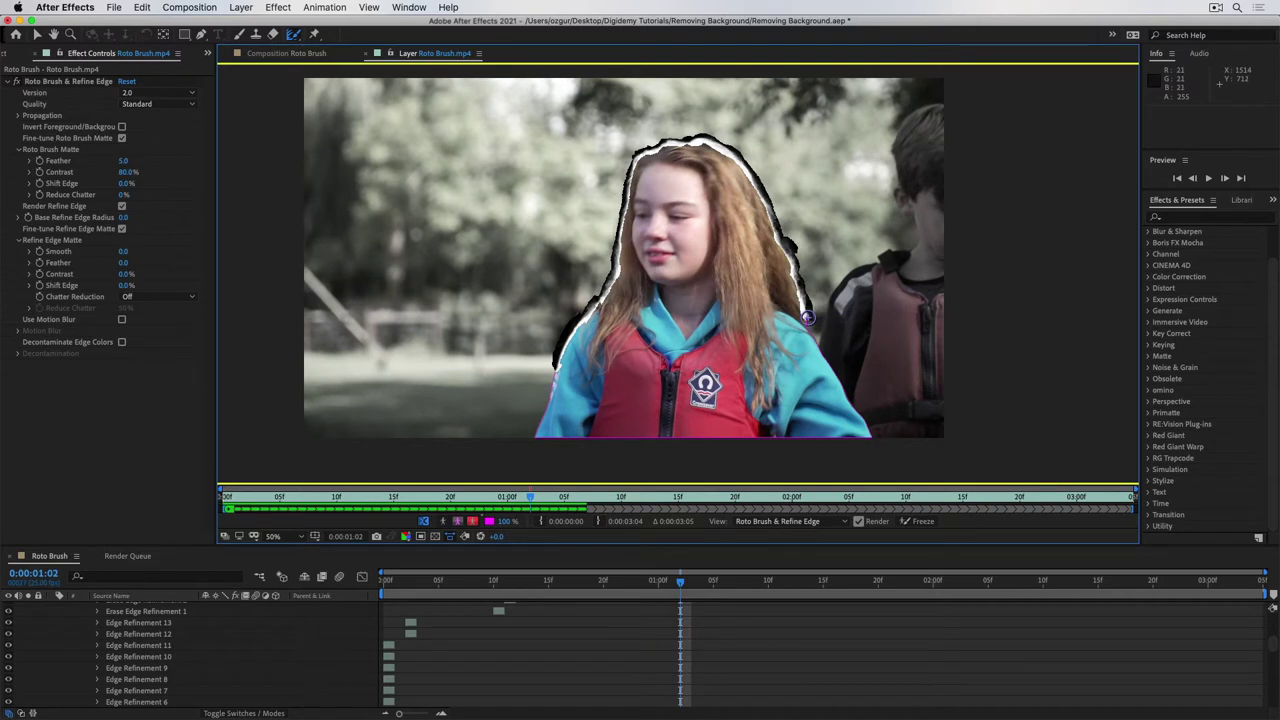
pyautogui.press('pageup')
pyautogui.press('pageup')
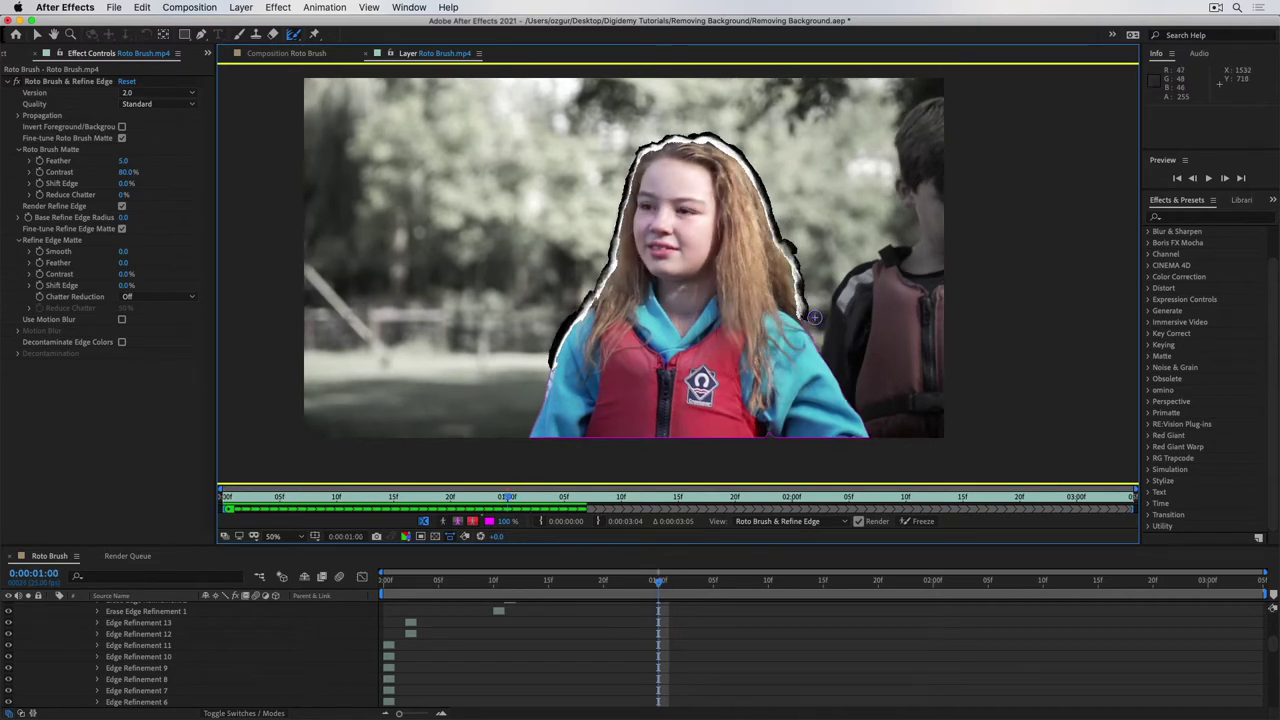
pyautogui.press('pageup')
pyautogui.press('pageup')
pyautogui.press('pageup')
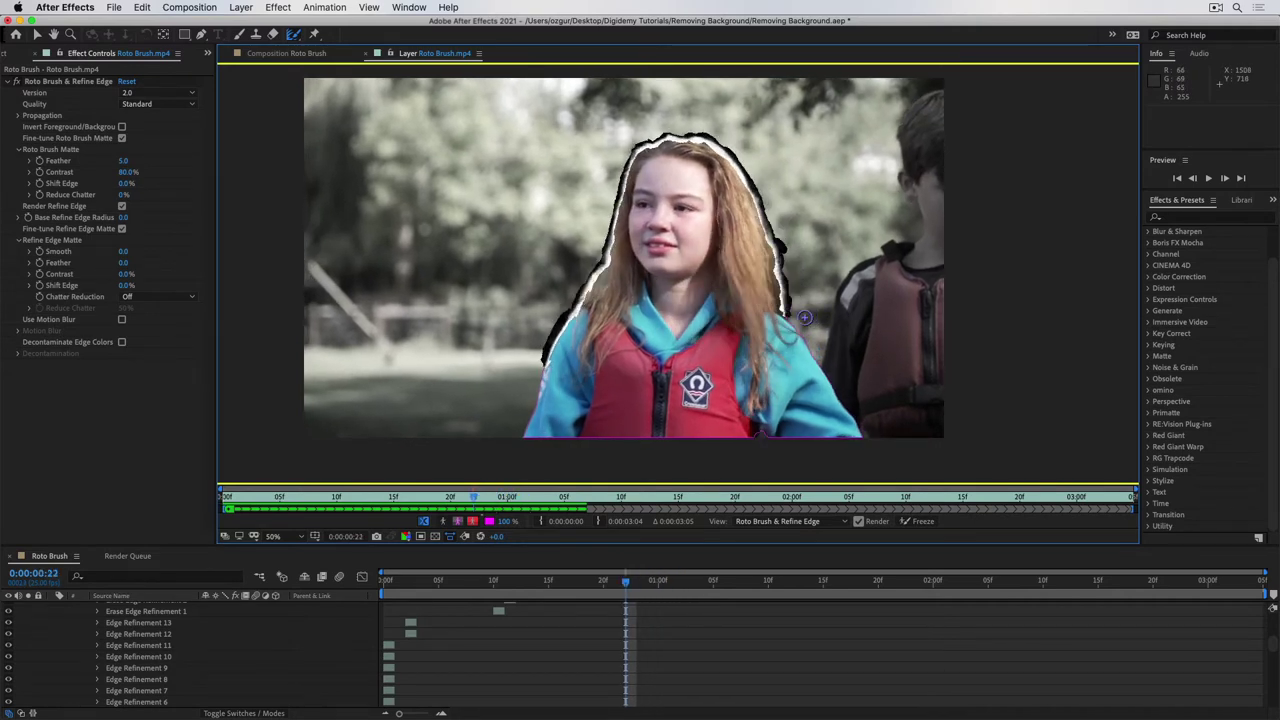
pyautogui.press('pageup')
pyautogui.press('pageup')
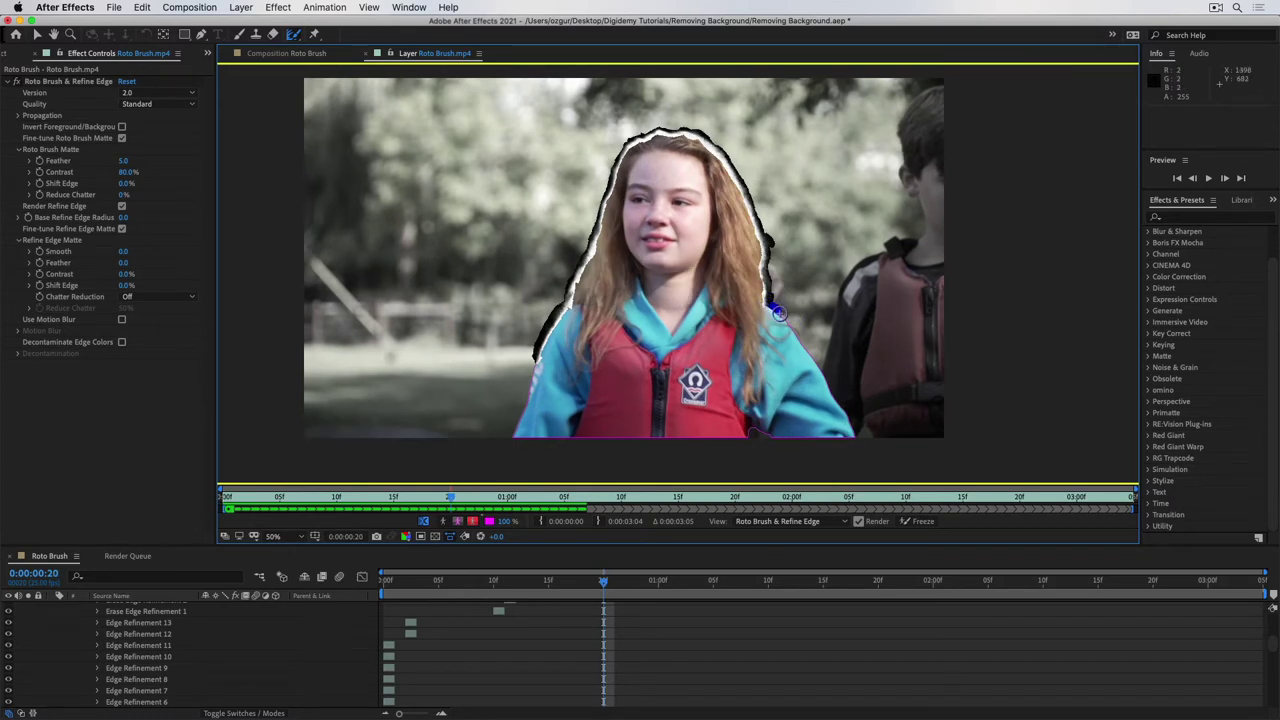
pyautogui.moveTo(773, 312); pyautogui.dragTo(784, 318)
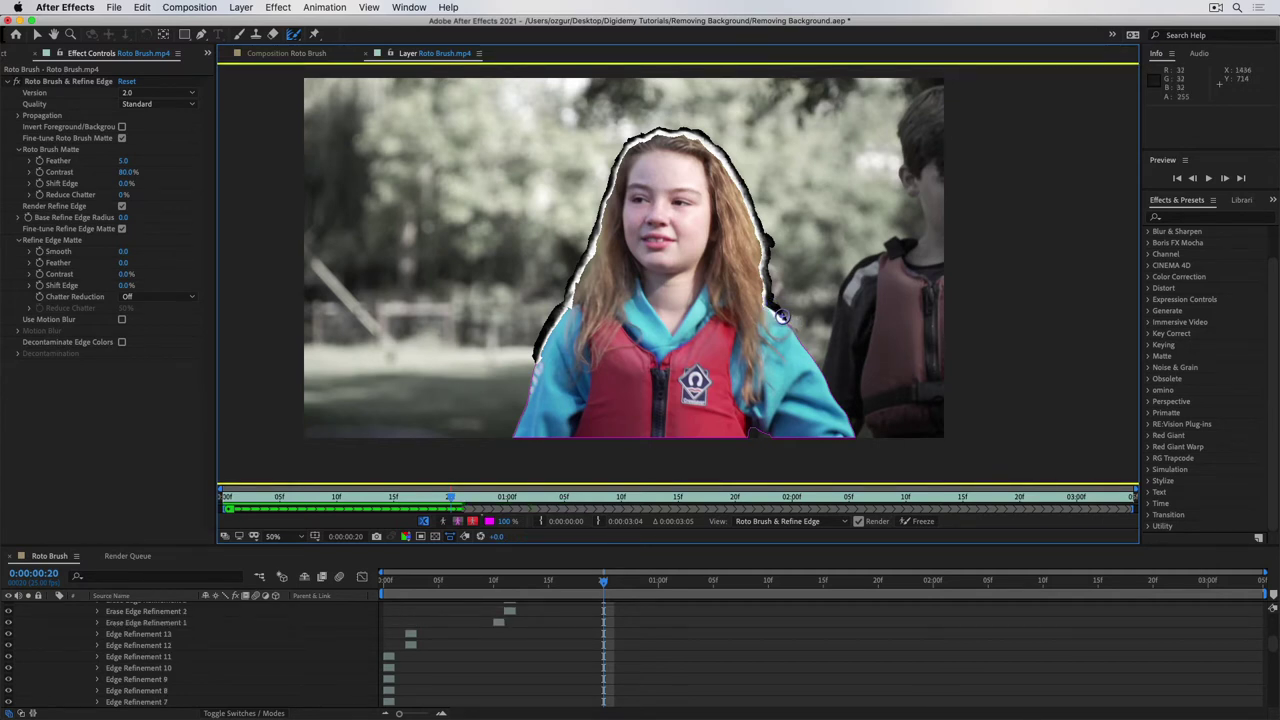
# - Check the matte frame by frame up to 0:00:01:01 and play it back for review
pyautogui.press('pagedown')
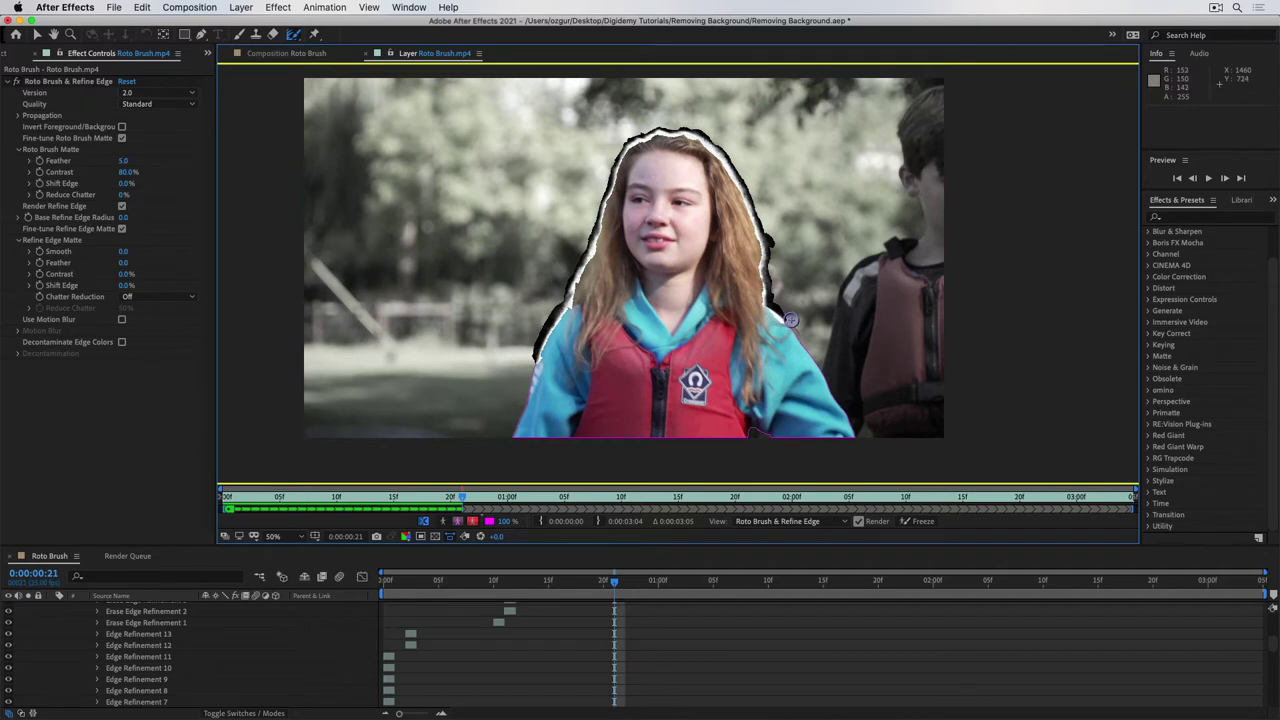
pyautogui.press('pagedown')
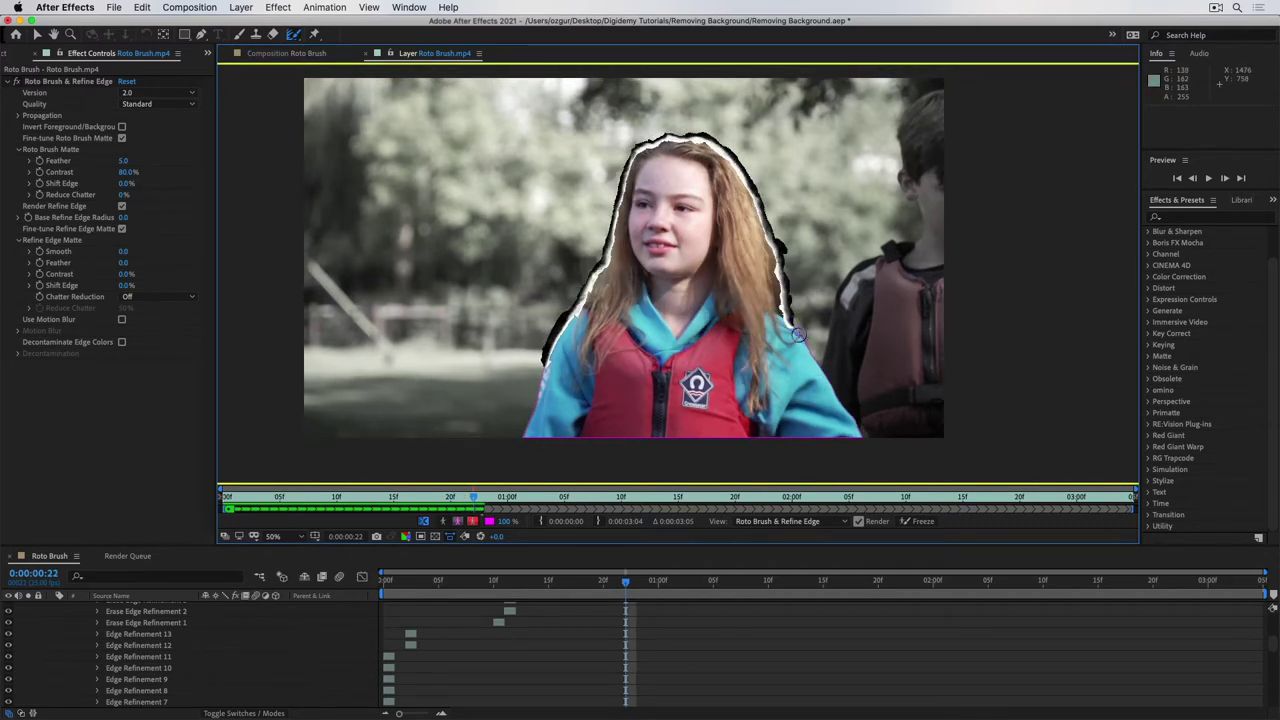
pyautogui.press('pagedown')
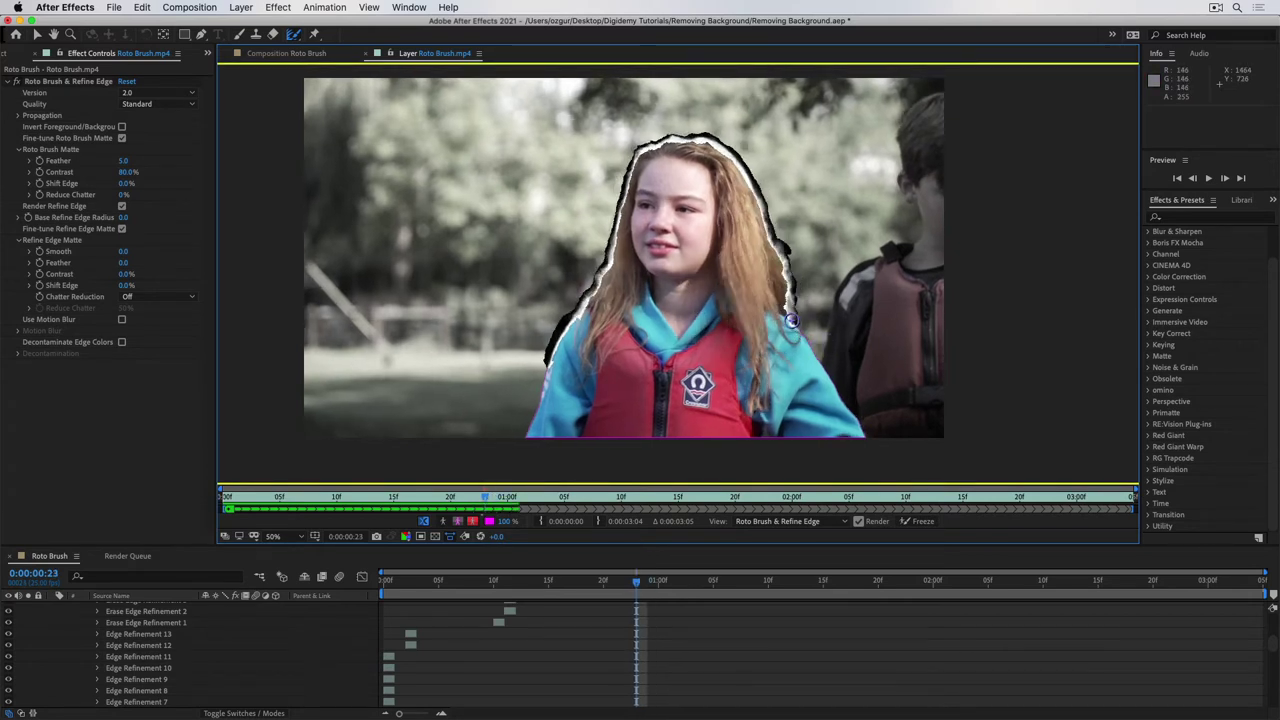
pyautogui.press('pagedown')
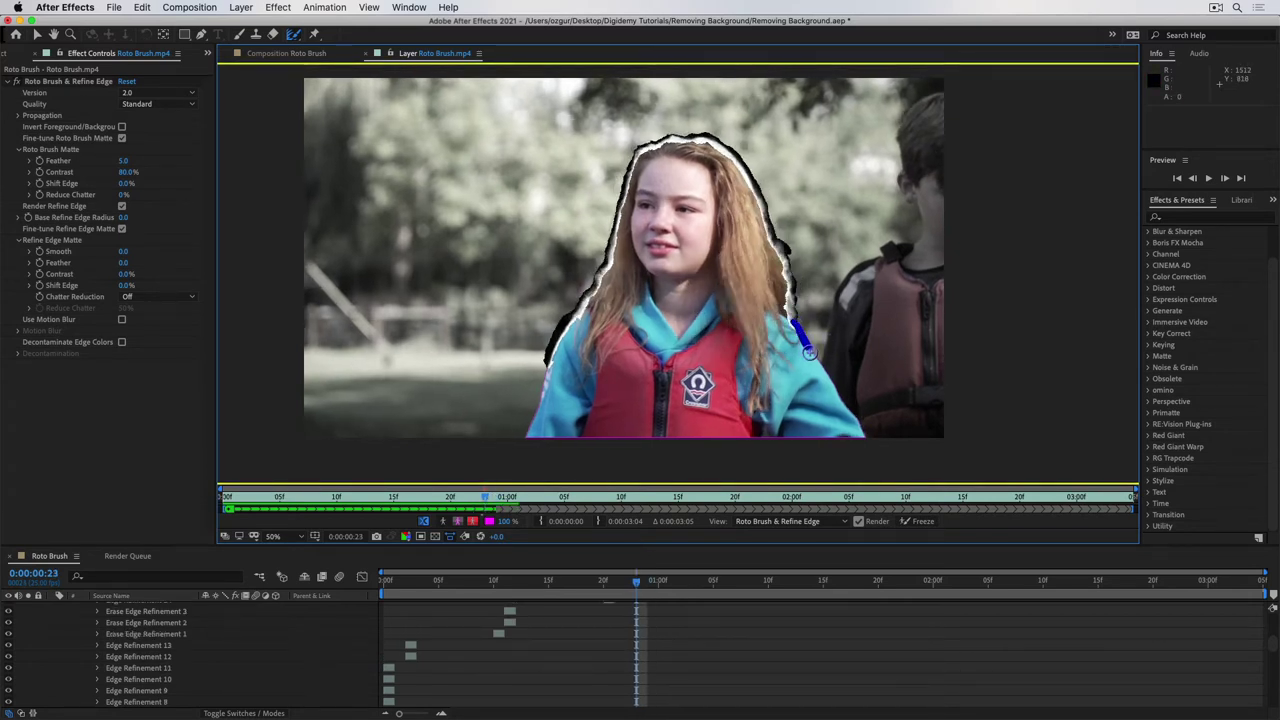
pyautogui.press('pagedown')
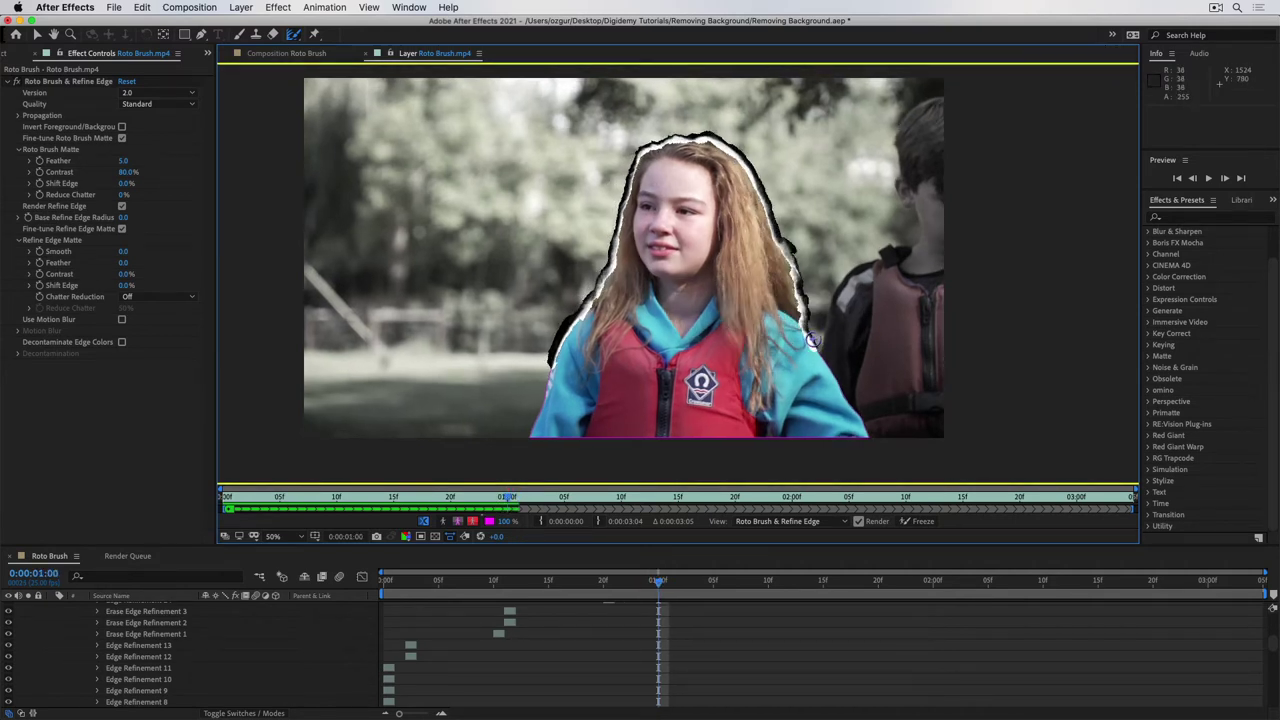
pyautogui.press('pagedown')
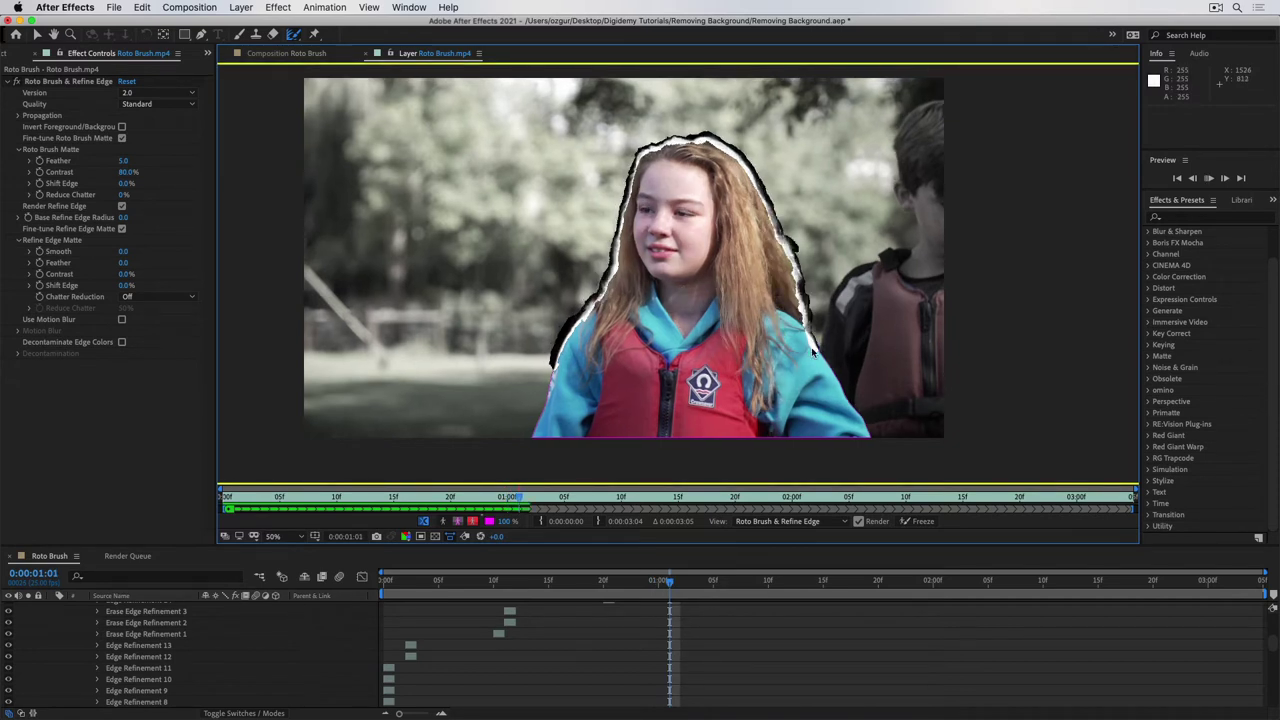
pyautogui.press('space')
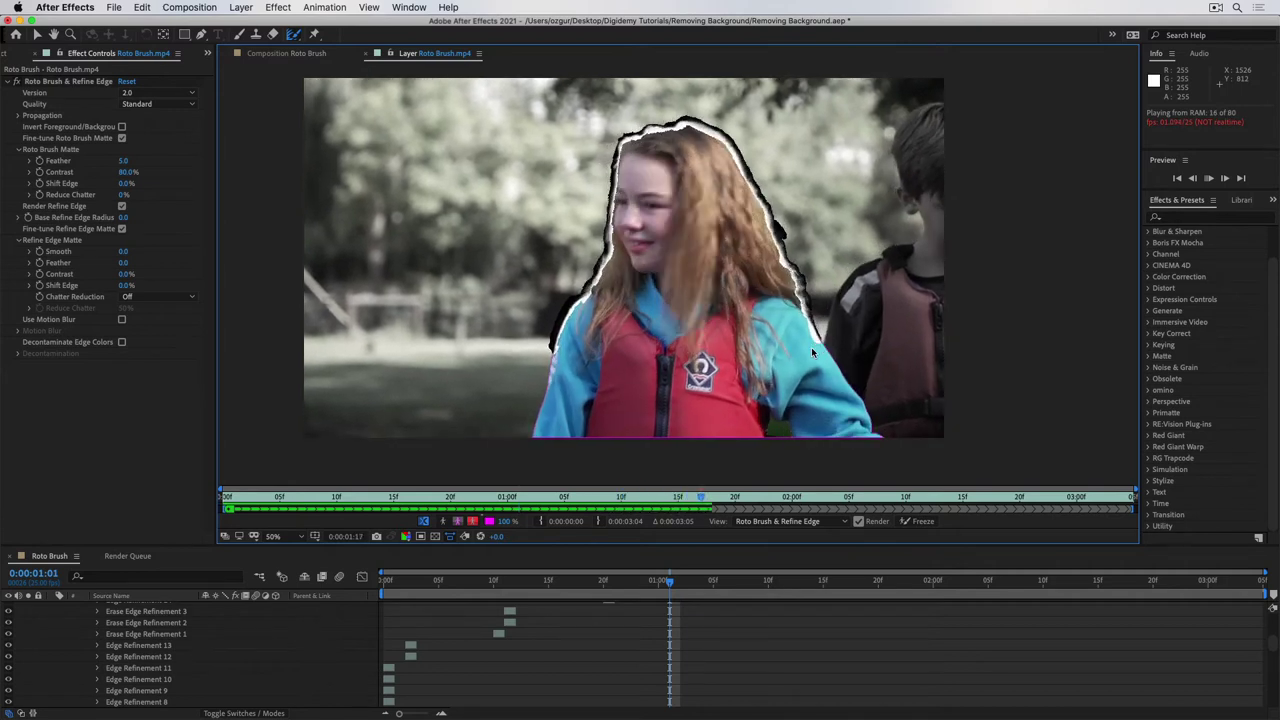
pyautogui.press('space')
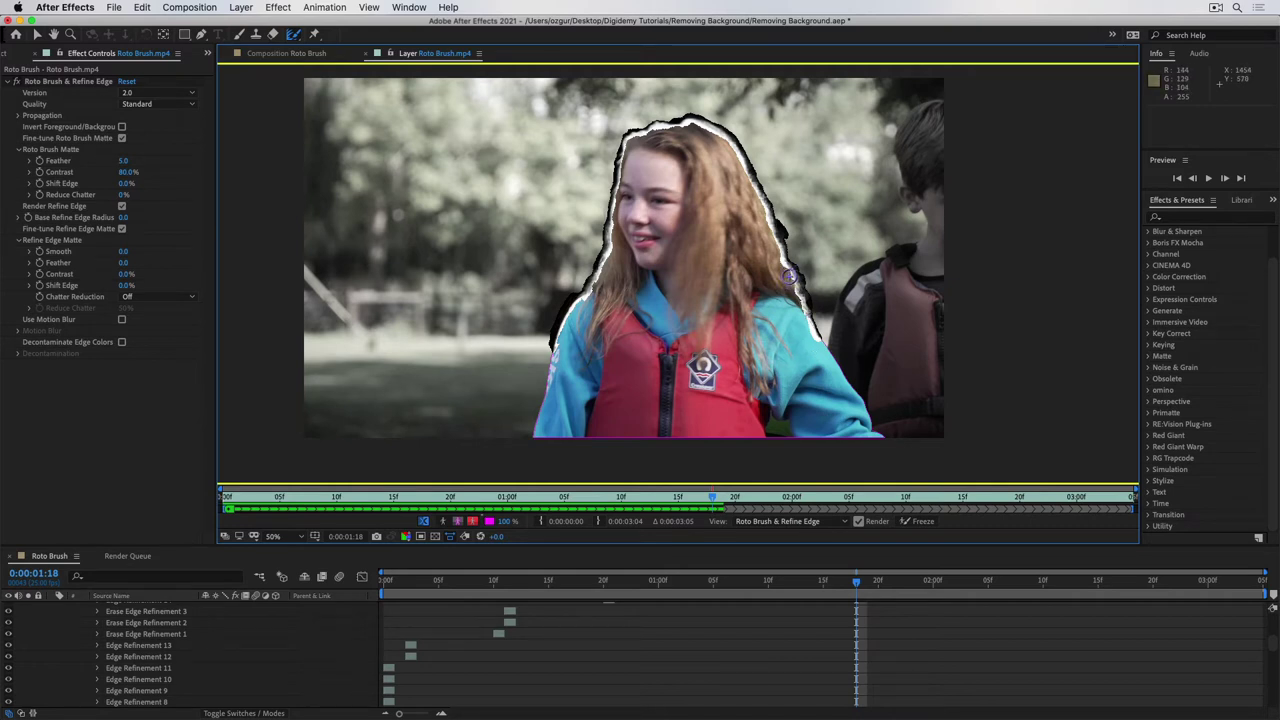
# - Add a Refine Edge stroke along the girl's hair edge at 0:00:01:01
pyautogui.press('pageup')
pyautogui.press('pageup')
pyautogui.press('pageup')
pyautogui.press('pageup')
pyautogui.press('pageup')
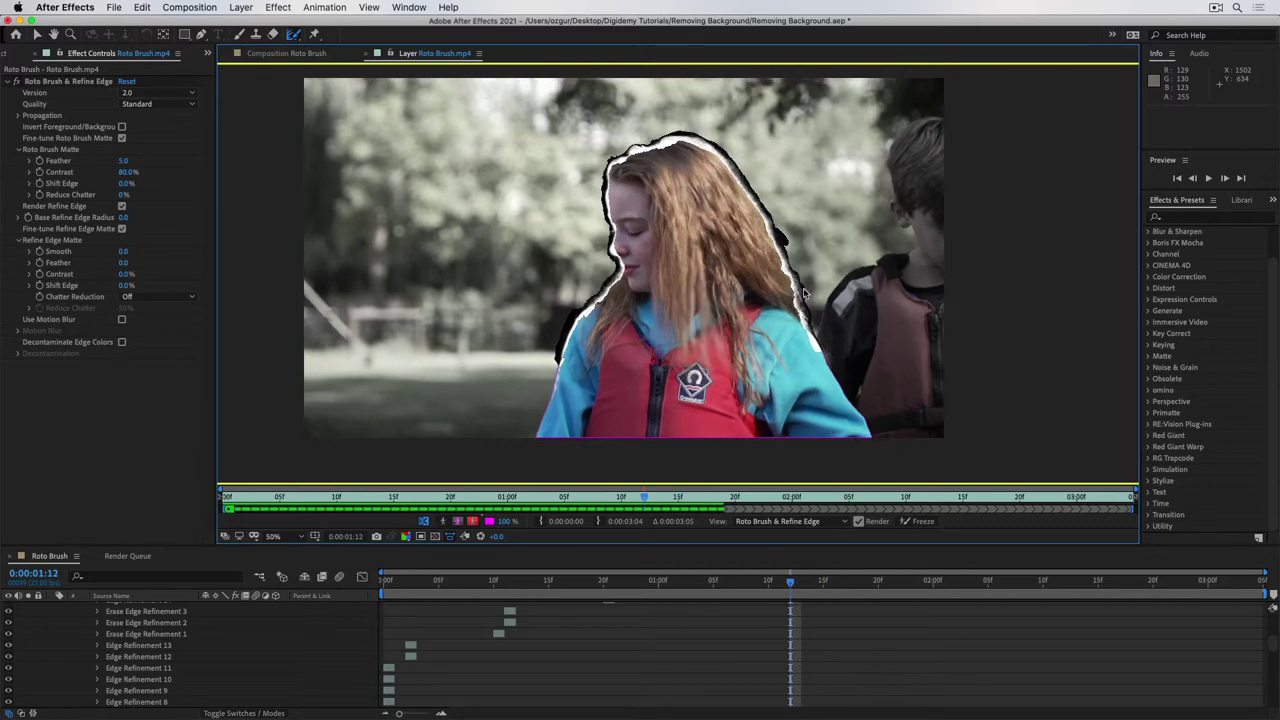
pyautogui.press('pageup')
pyautogui.press('pageup')
pyautogui.press('pageup')
pyautogui.press('pageup')
pyautogui.press('pageup')
pyautogui.press('pageup')
pyautogui.press('pageup')
pyautogui.press('pageup')
pyautogui.press('pageup')
pyautogui.press('pageup')
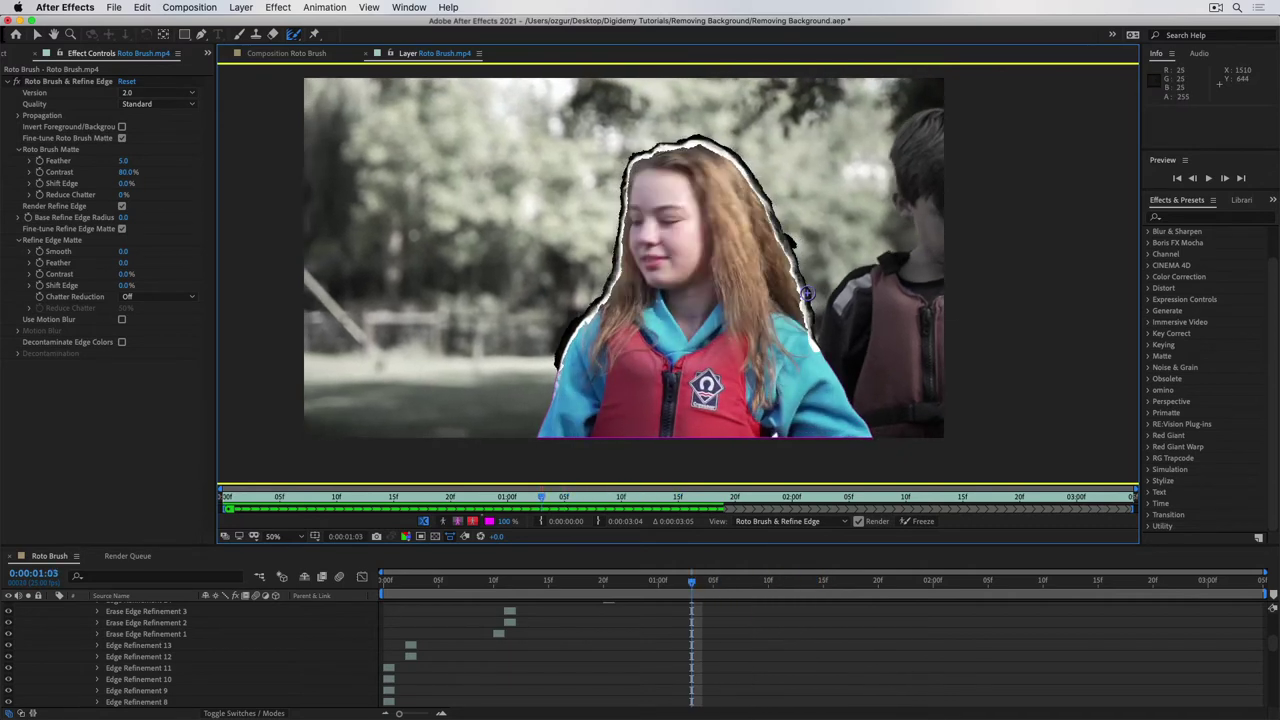
pyautogui.press('pageup')
pyautogui.press('pageup')
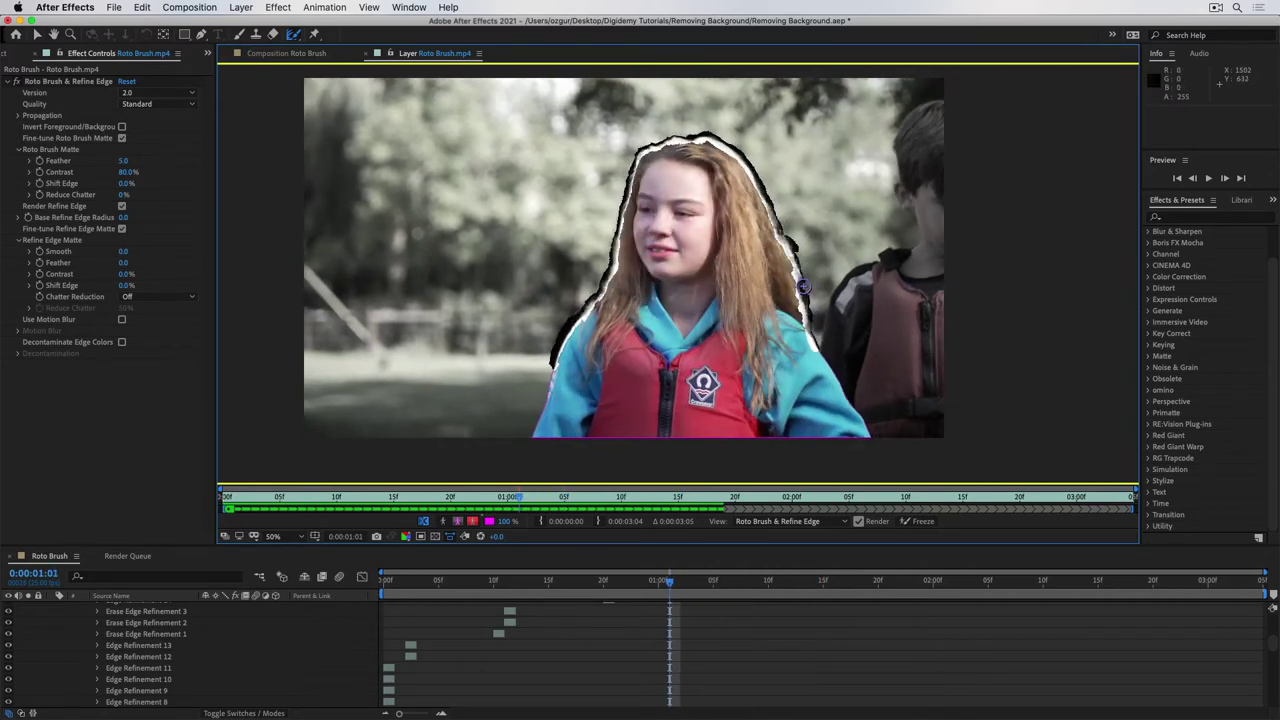
pyautogui.press('pageup')
pyautogui.press('pageup')
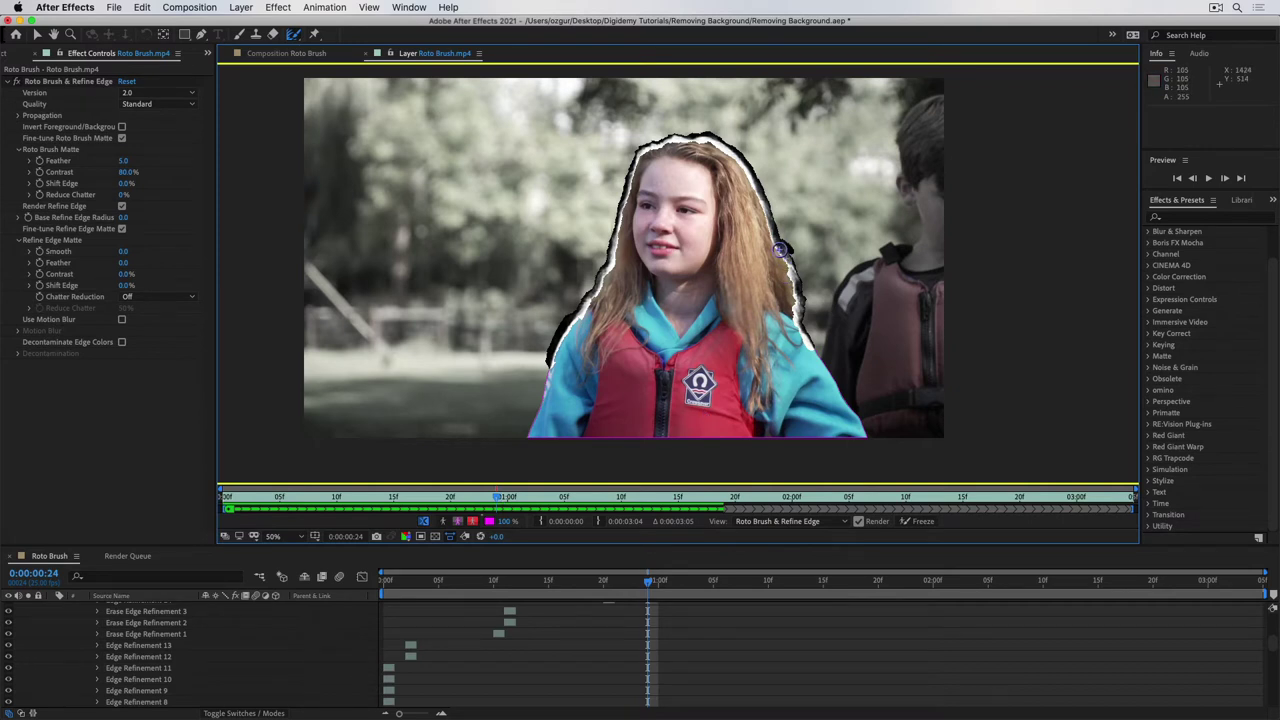
pyautogui.moveTo(785, 261); pyautogui.dragTo(797, 313)
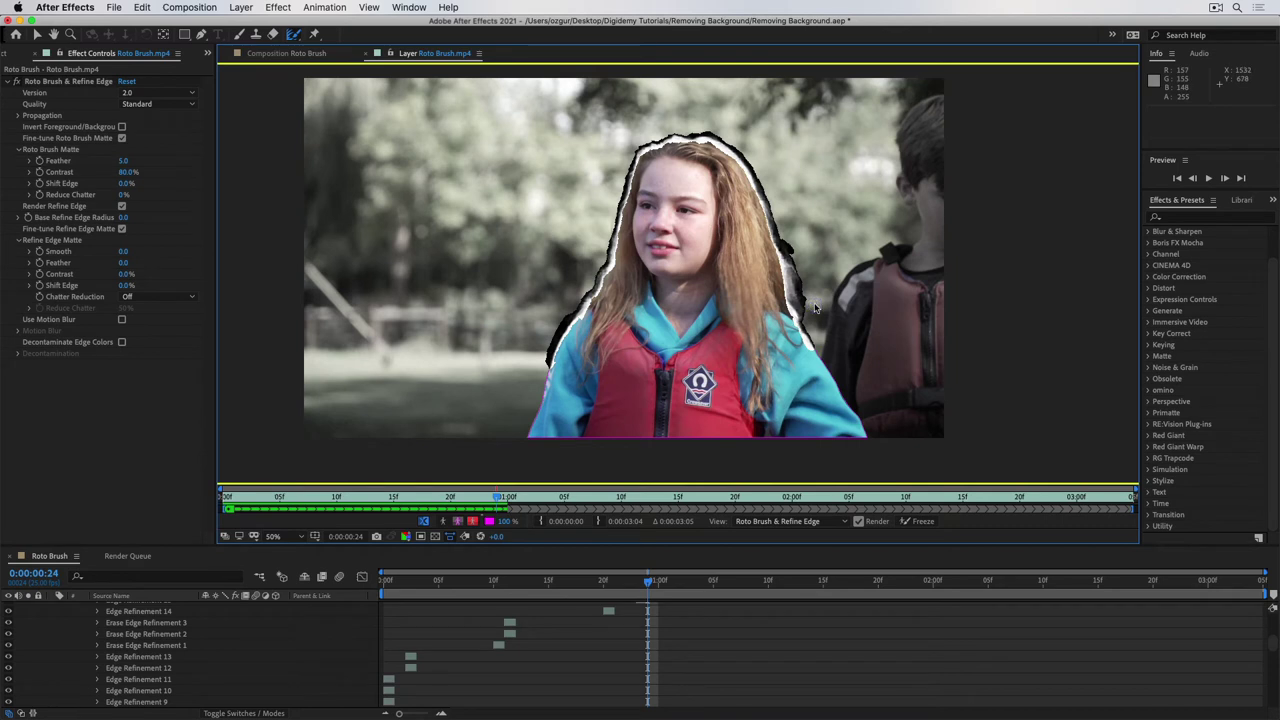
# - Check the refined hair through 0:00:01:04, then return to 0:00:01:01 at 100% zoom
pyautogui.press('pagedown')
pyautogui.press('pagedown')
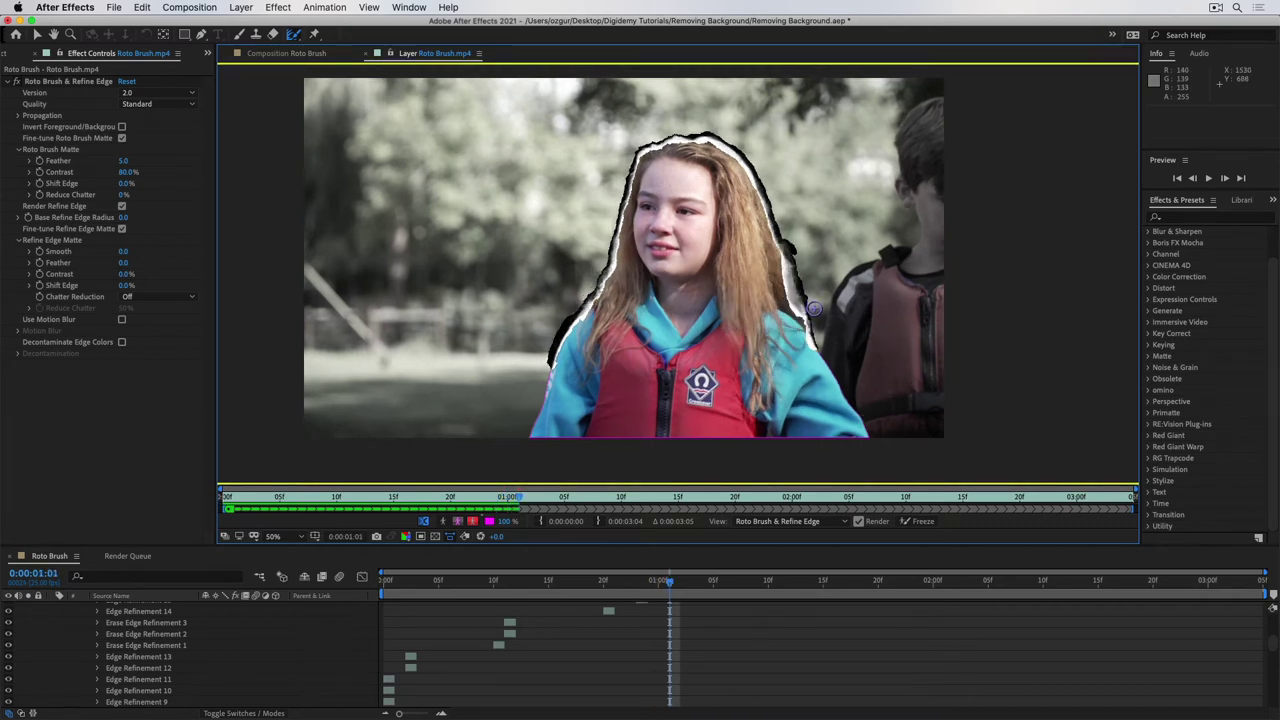
pyautogui.press('pagedown')
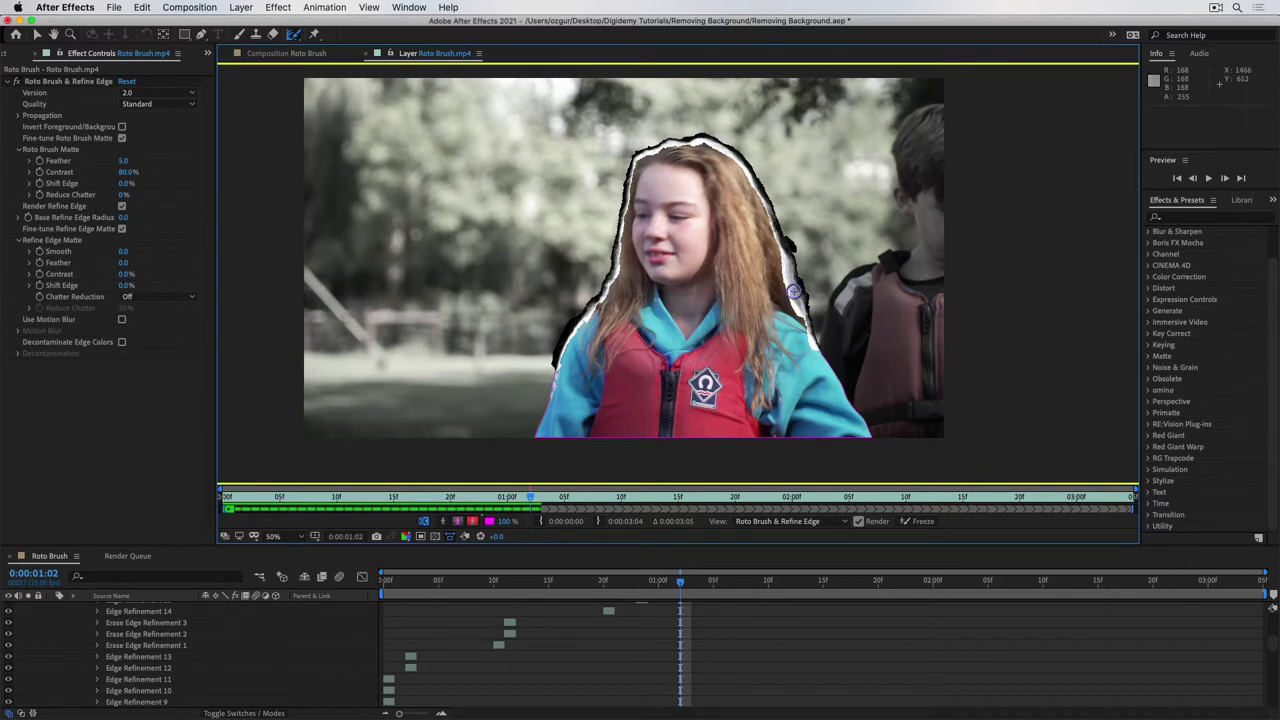
pyautogui.press('pagedown')
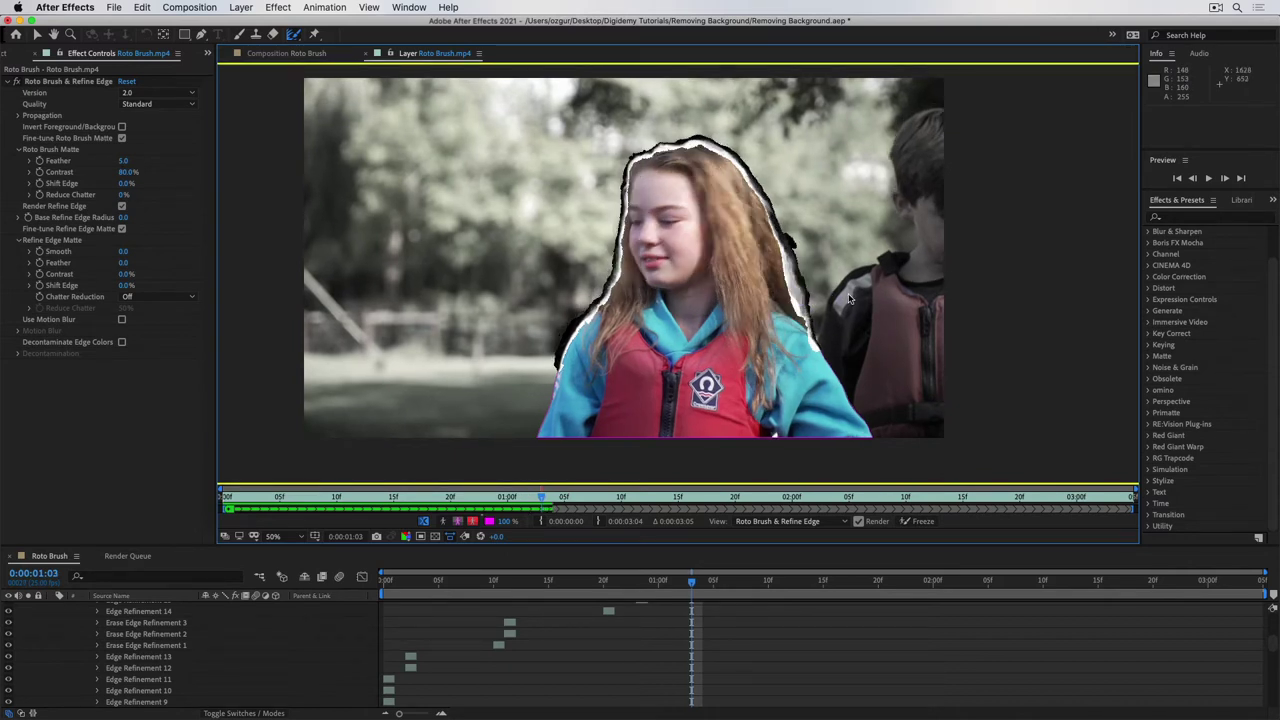
pyautogui.press('pagedown')
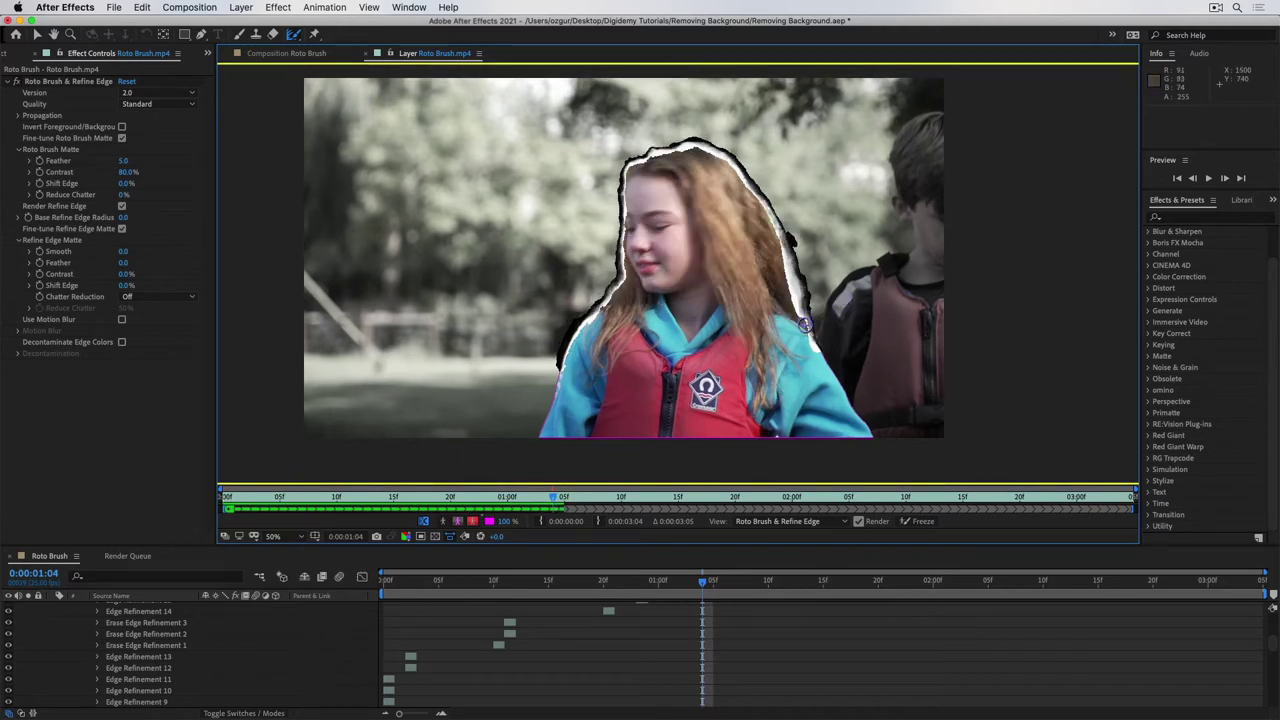
pyautogui.press('pageup')
pyautogui.press('pageup')
pyautogui.press('pageup')
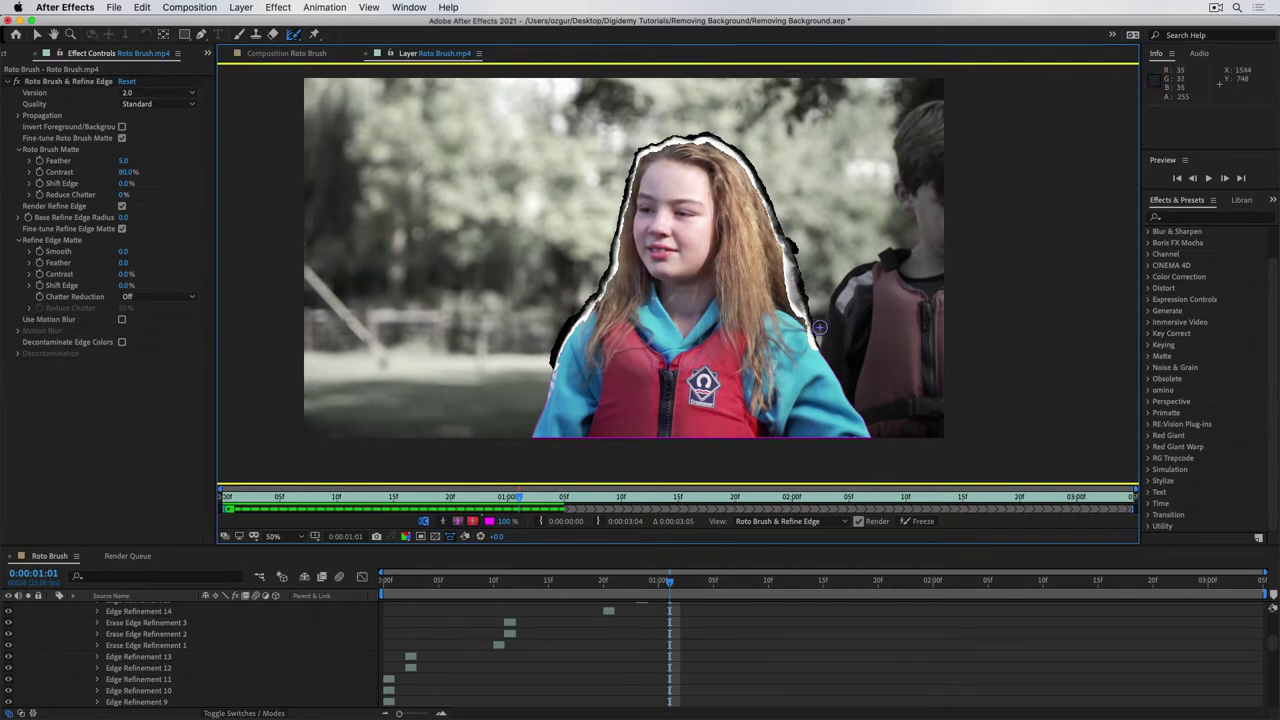
pyautogui.press('.')
# - Paint Refine Edge strokes 15 and 16 down the hair edge at 0:00:01:01, propagating to 0:00:01:09
pyautogui.press('pageup')
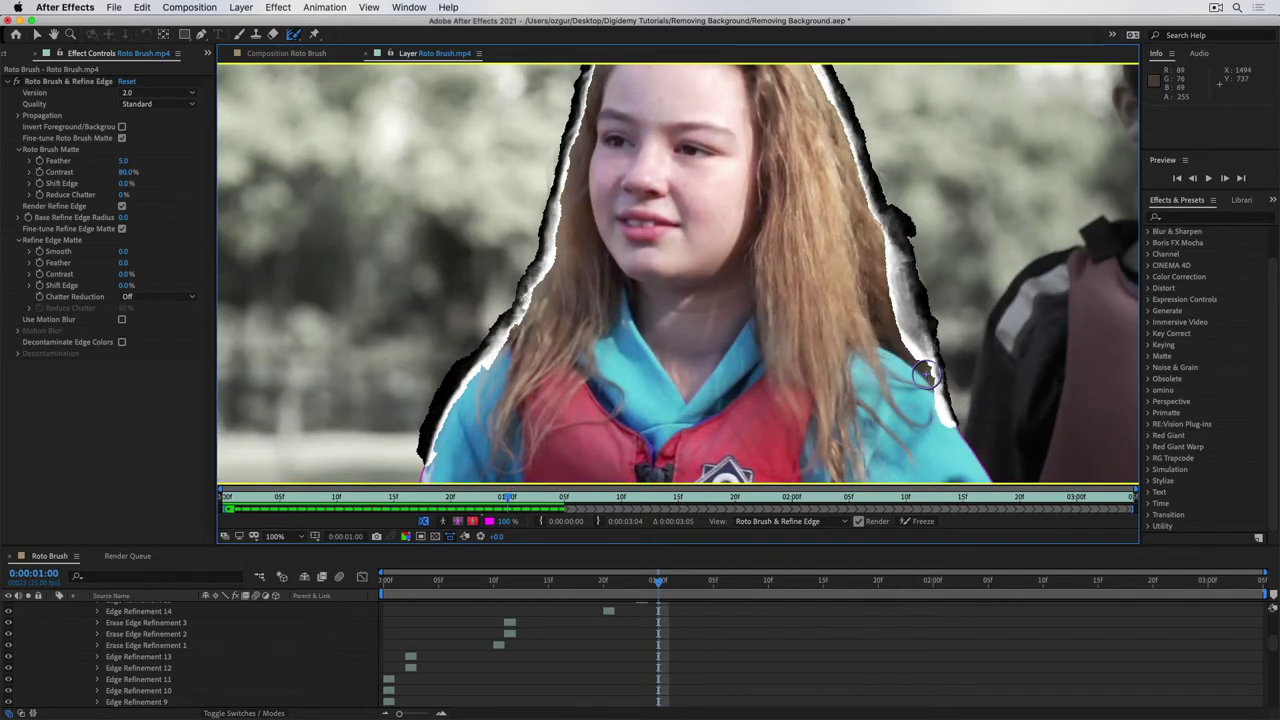
pyautogui.press('pagedown')
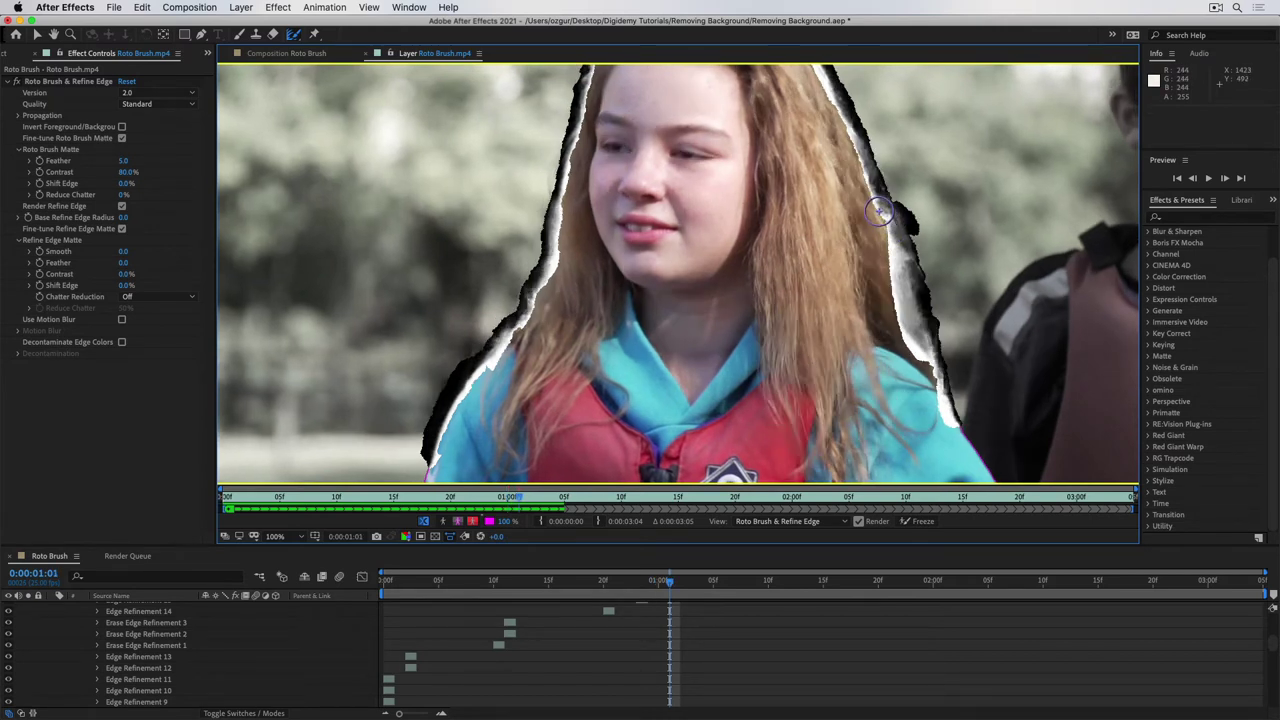
pyautogui.moveTo(886, 220); pyautogui.dragTo(905, 292)
pyautogui.moveTo(916, 341); pyautogui.dragTo(935, 393)
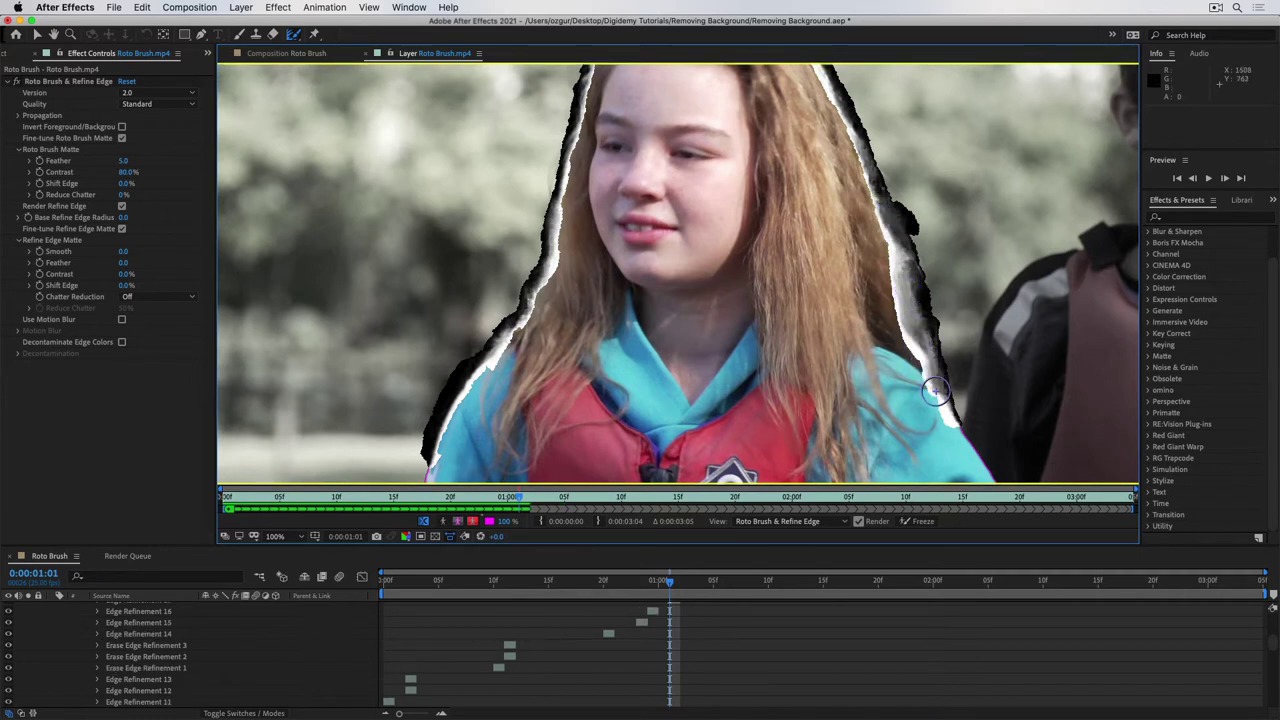
pyautogui.press('pagedown')
pyautogui.press('pagedown')
pyautogui.press('pagedown')
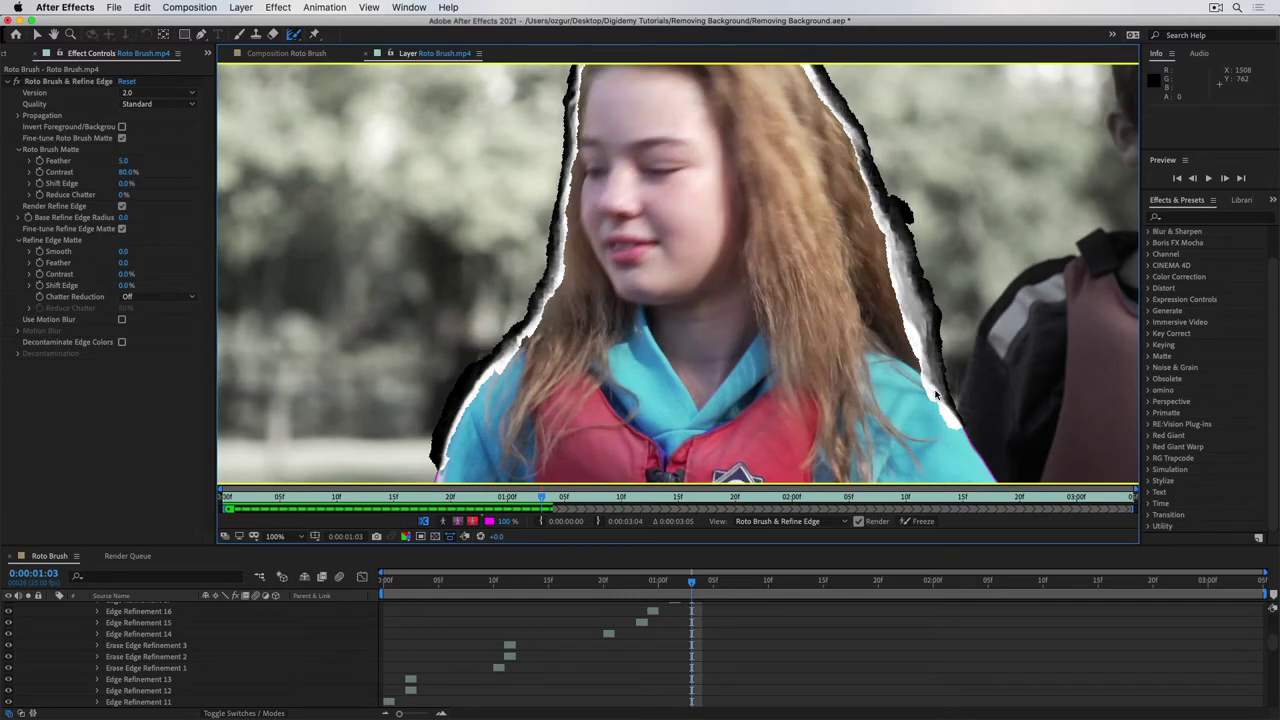
pyautogui.press('pagedown')
pyautogui.press('pagedown')
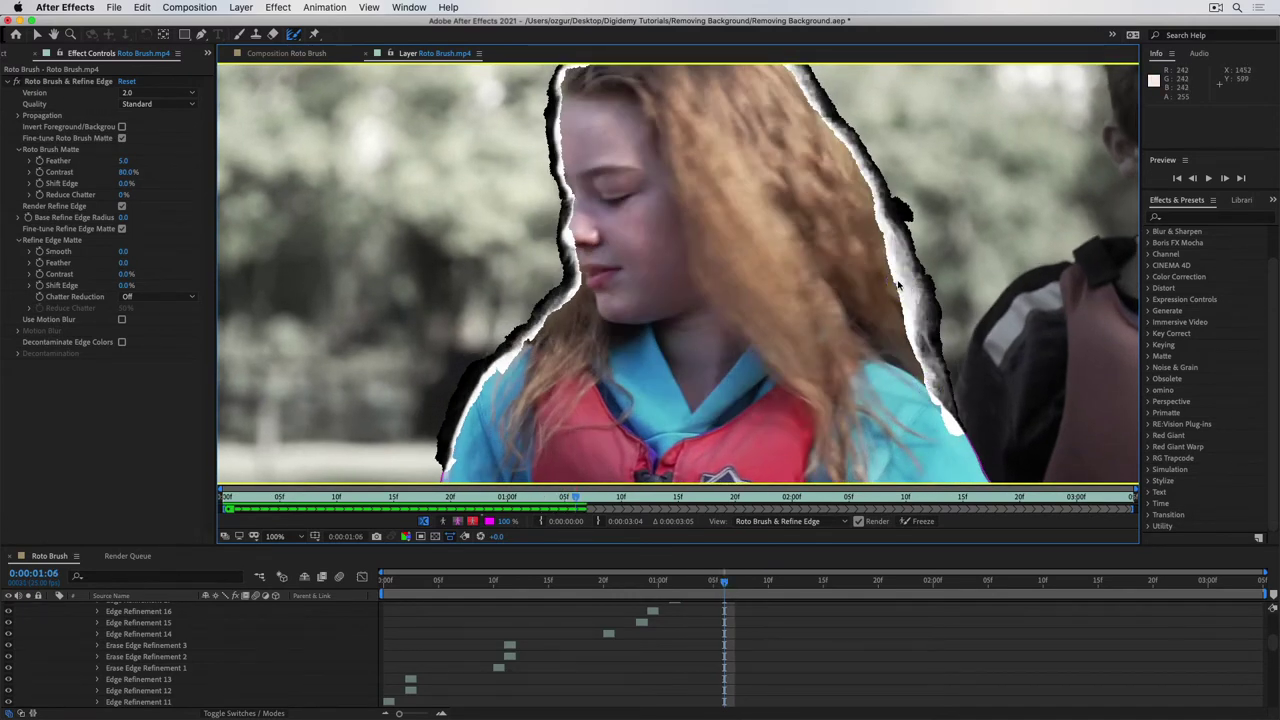
pyautogui.press('pagedown')
pyautogui.press('pagedown')
pyautogui.press('pagedown')
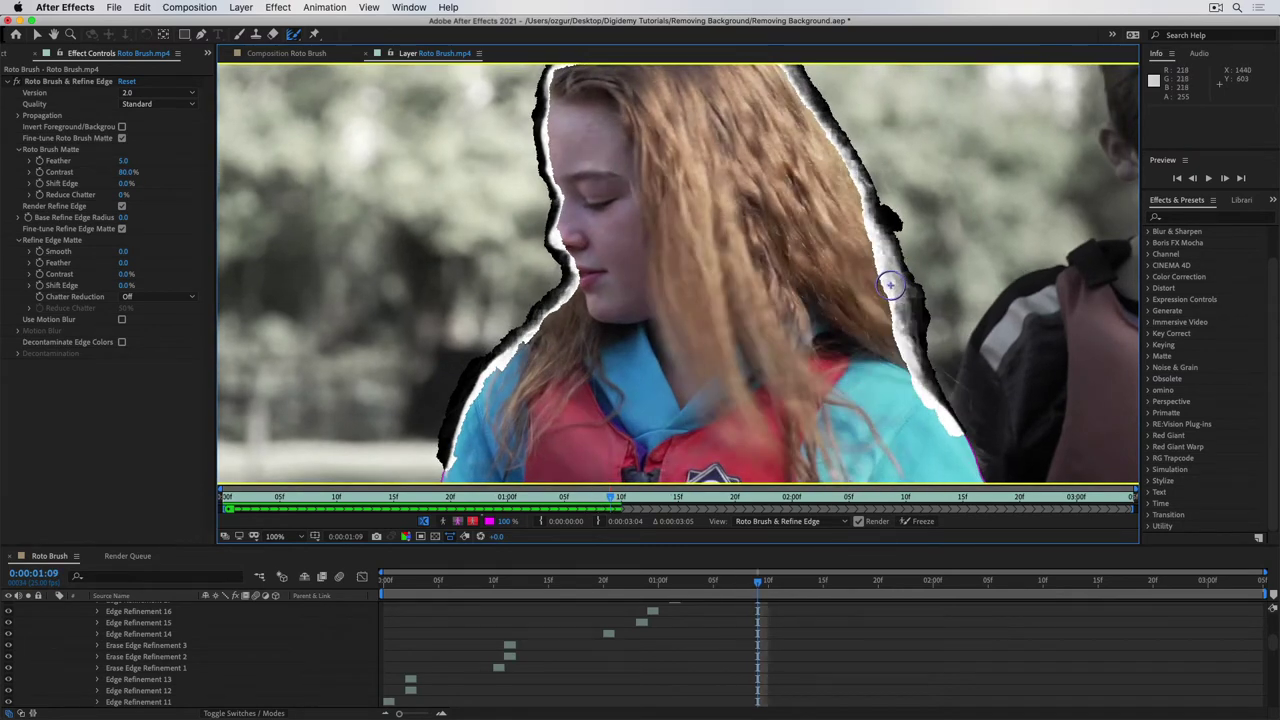
pyautogui.hotkey('shift', '/')
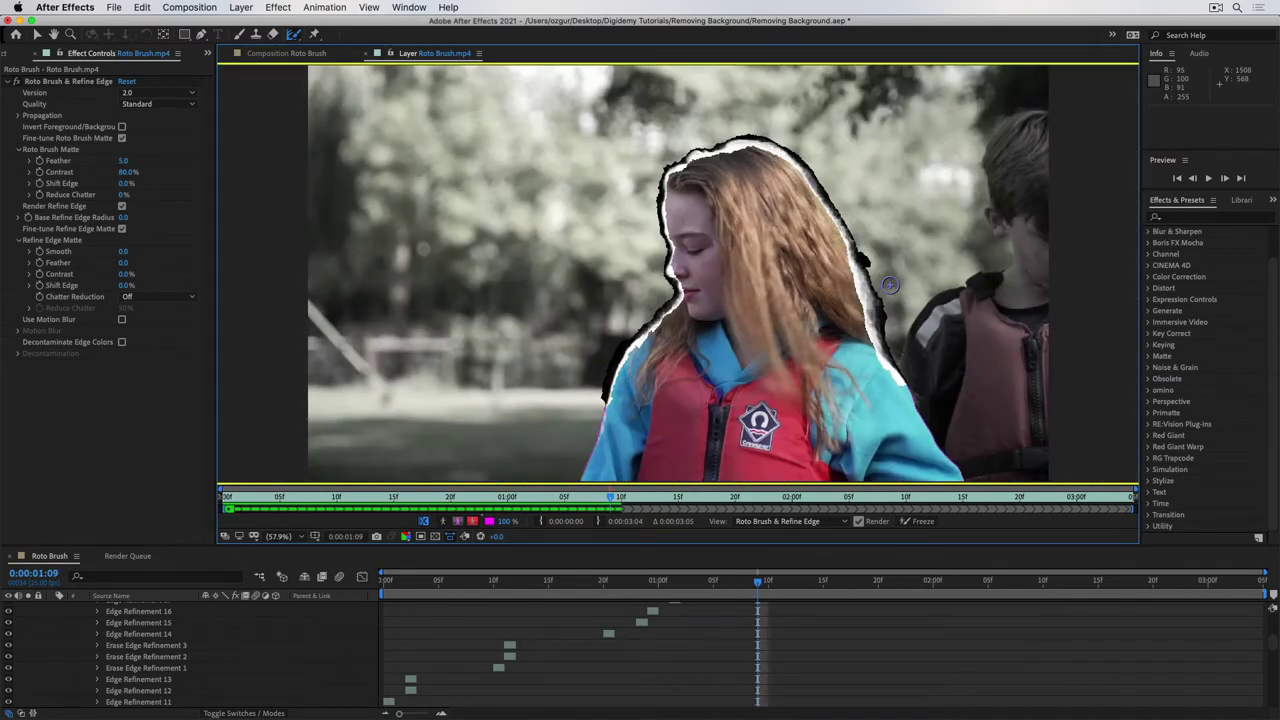
# - Review the roto, preview the cut-out composition from the start, and park at 0:00:00:04
pyautogui.press('space')
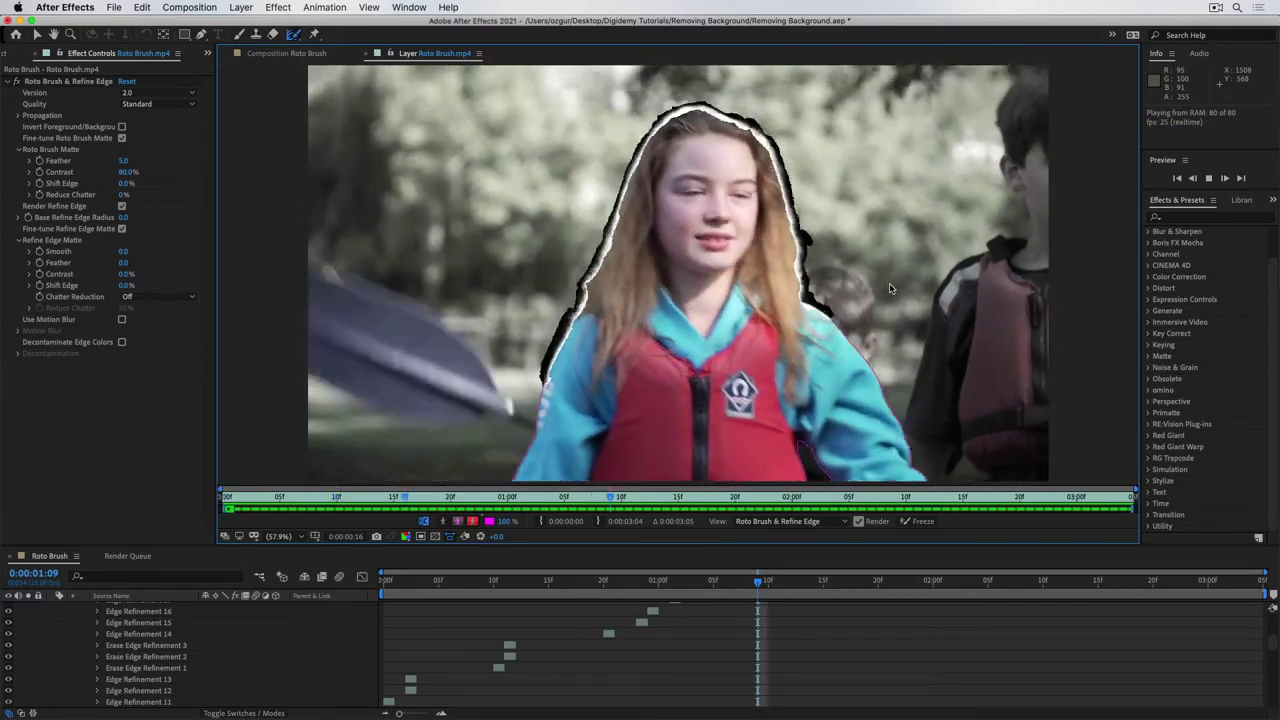
pyautogui.press('space')
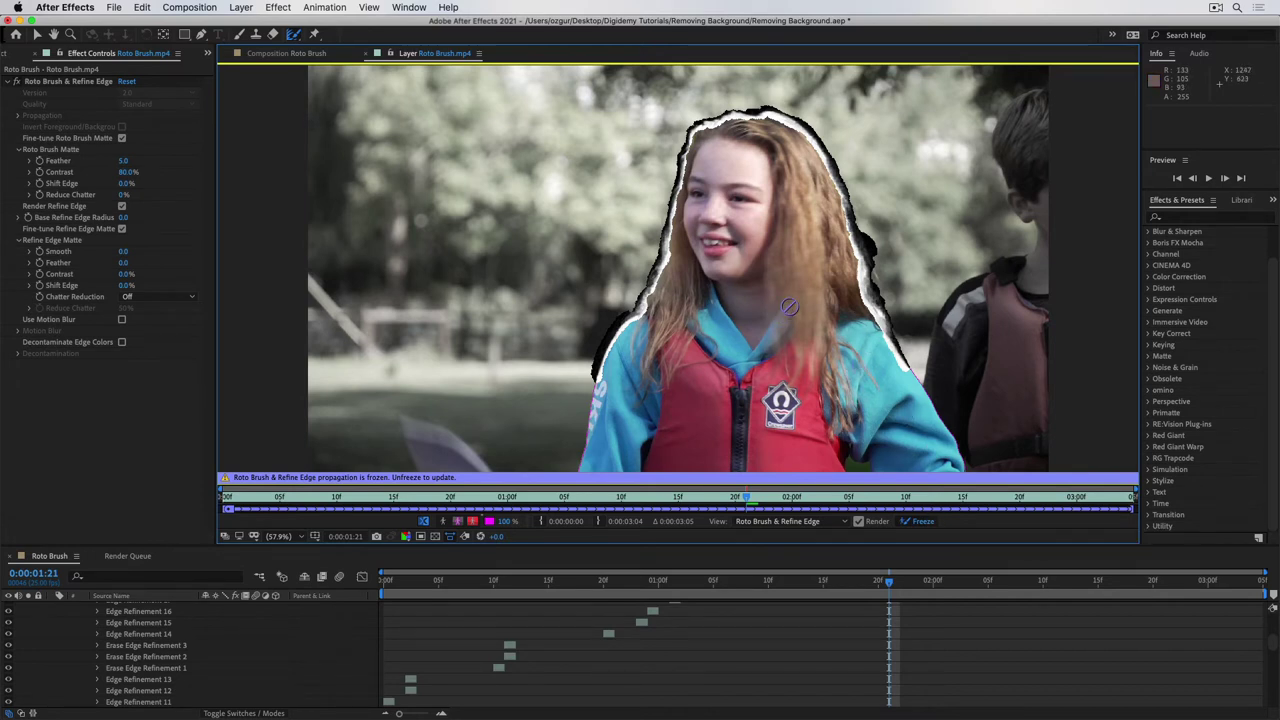
pyautogui.click(284, 53)
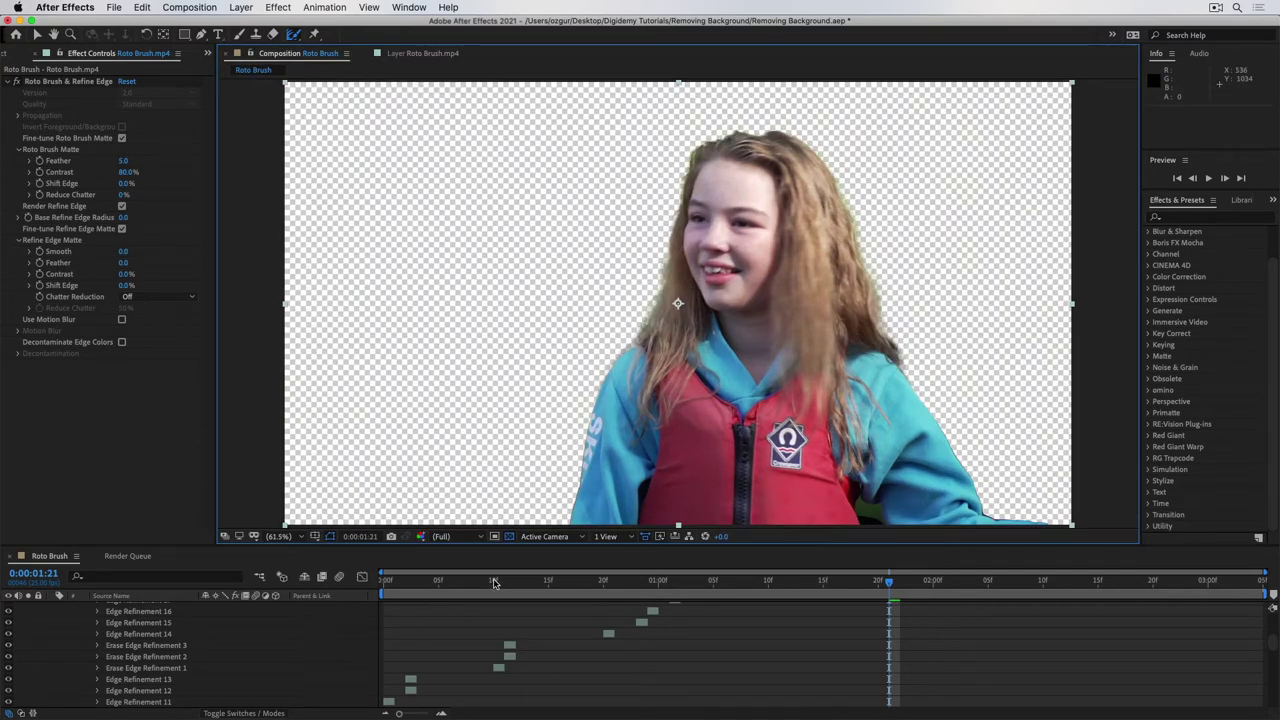
pyautogui.moveTo(494, 583); pyautogui.dragTo(397, 580)
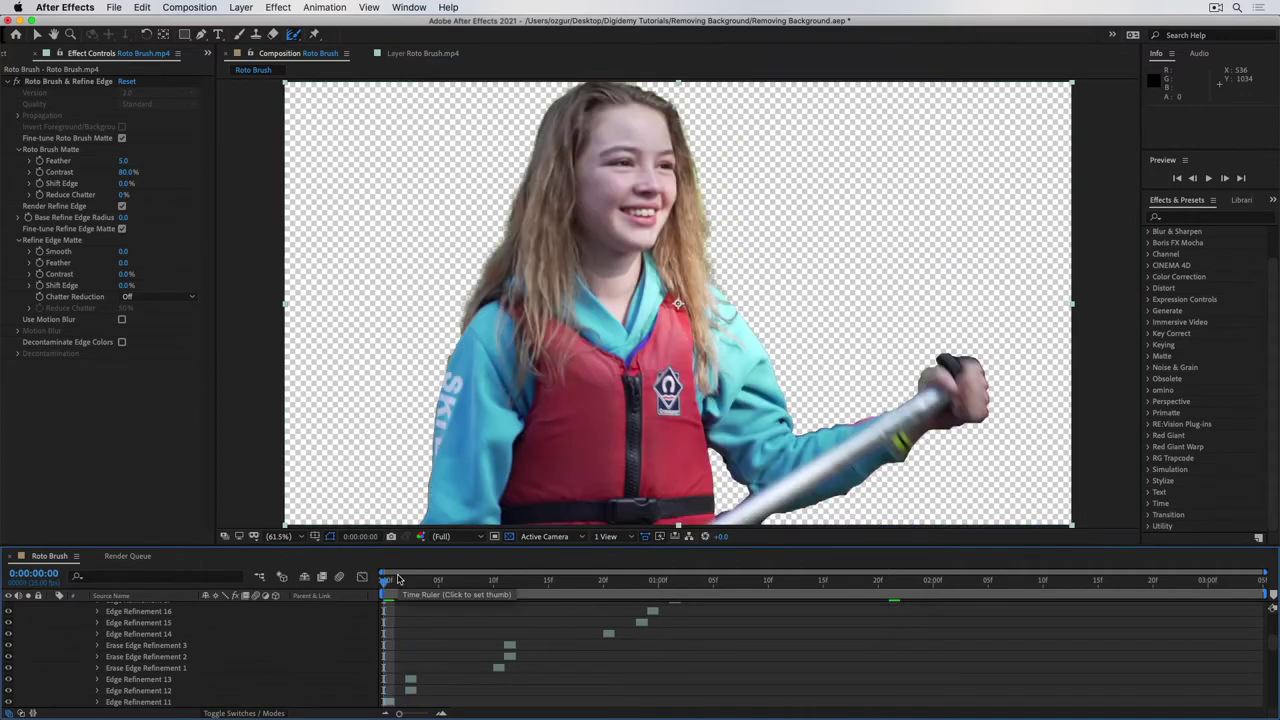
pyautogui.press('space')
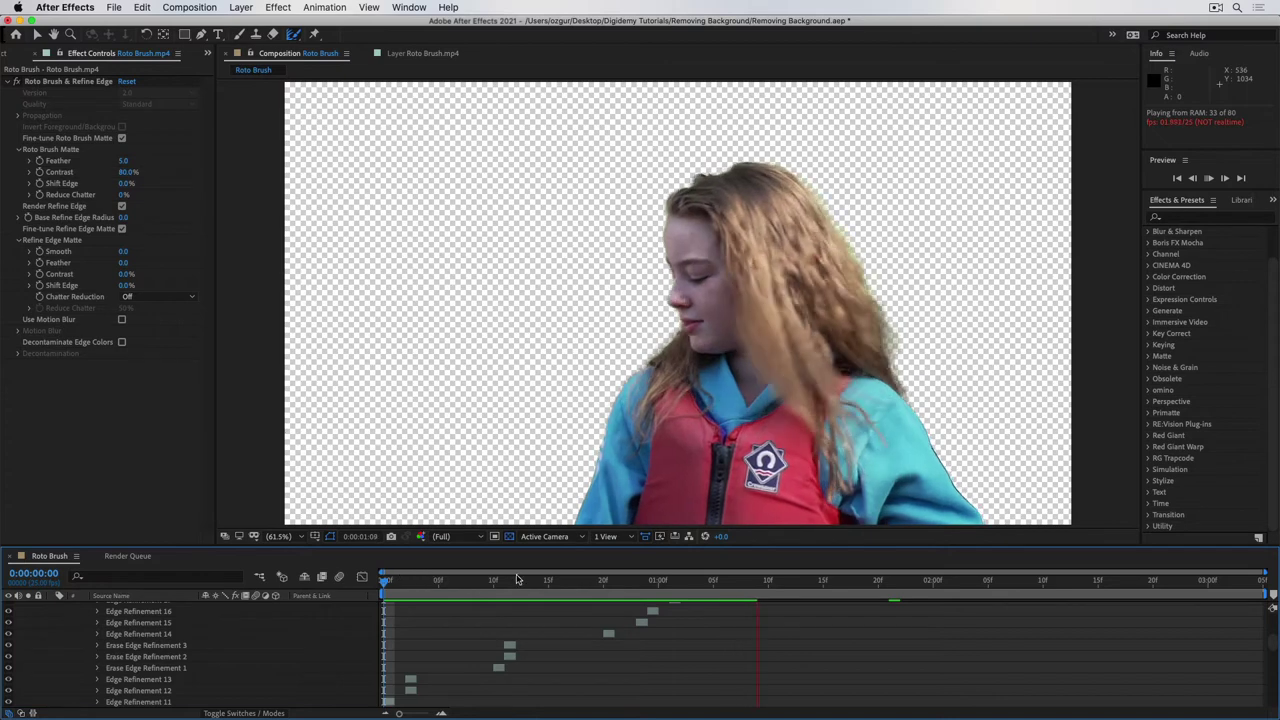
pyautogui.press('space')
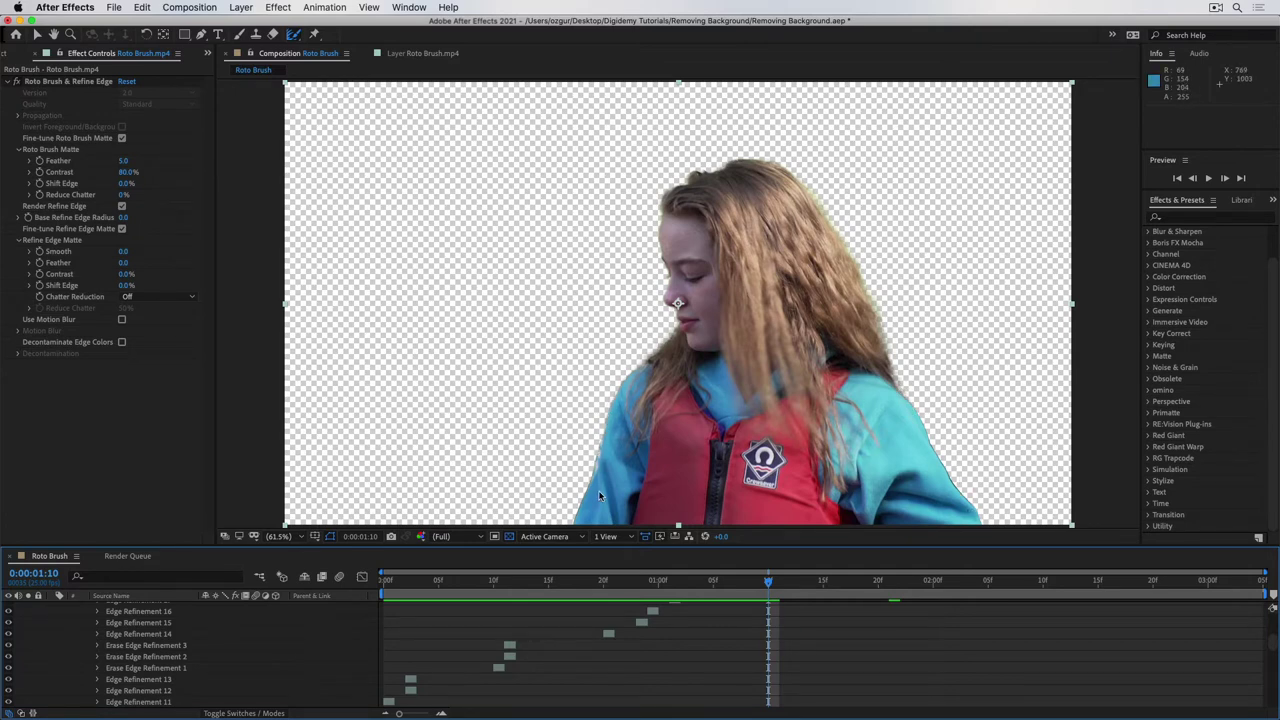
pyautogui.moveTo(720, 590); pyautogui.dragTo(430, 591)
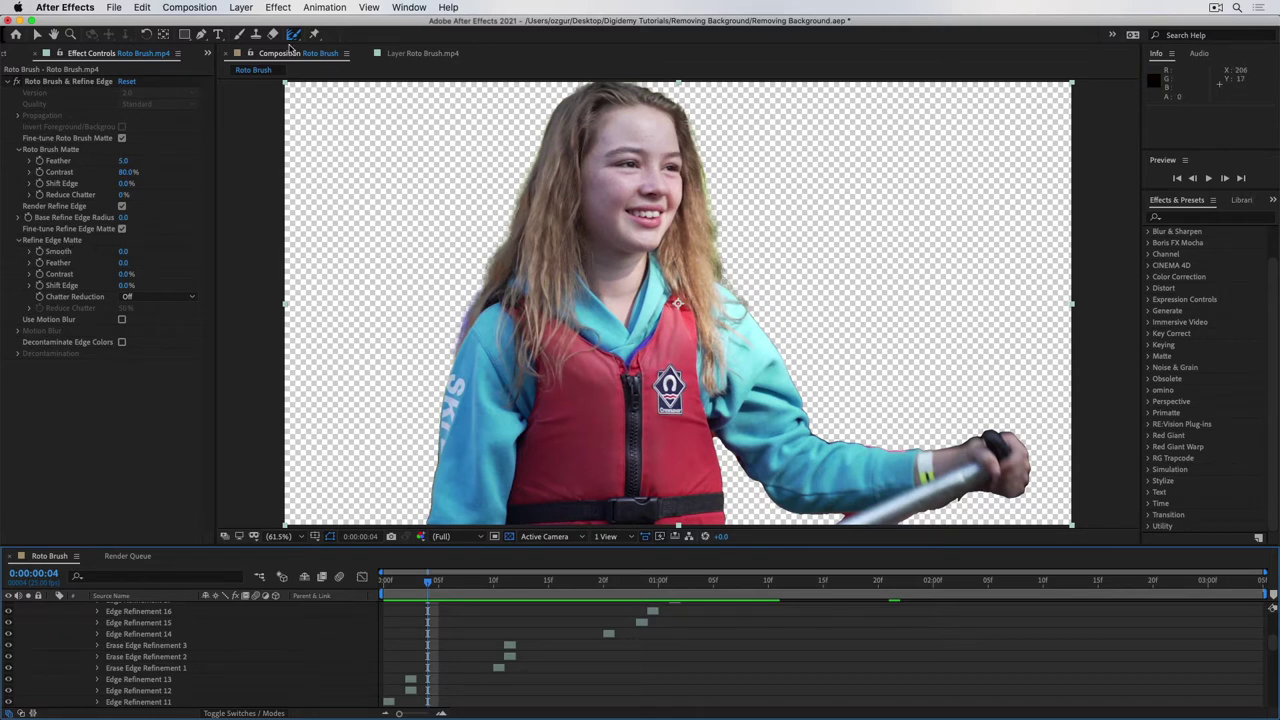
# - Zoom to 200% and bring the turquoise sleeve and arm into view
pyautogui.click(295, 35)
pyautogui.press('.')
pyautogui.press('.')
pyautogui.press('.')
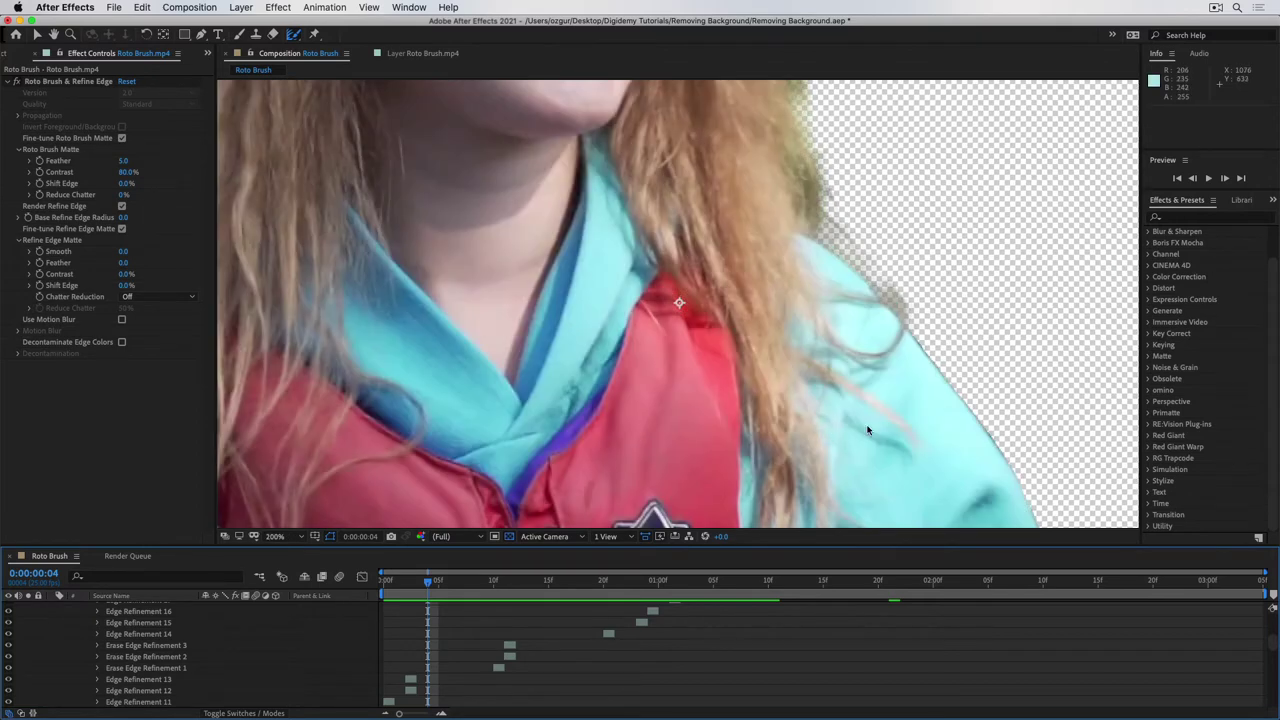
pyautogui.press('h')
pyautogui.moveTo(929, 434); pyautogui.dragTo(370, 160)
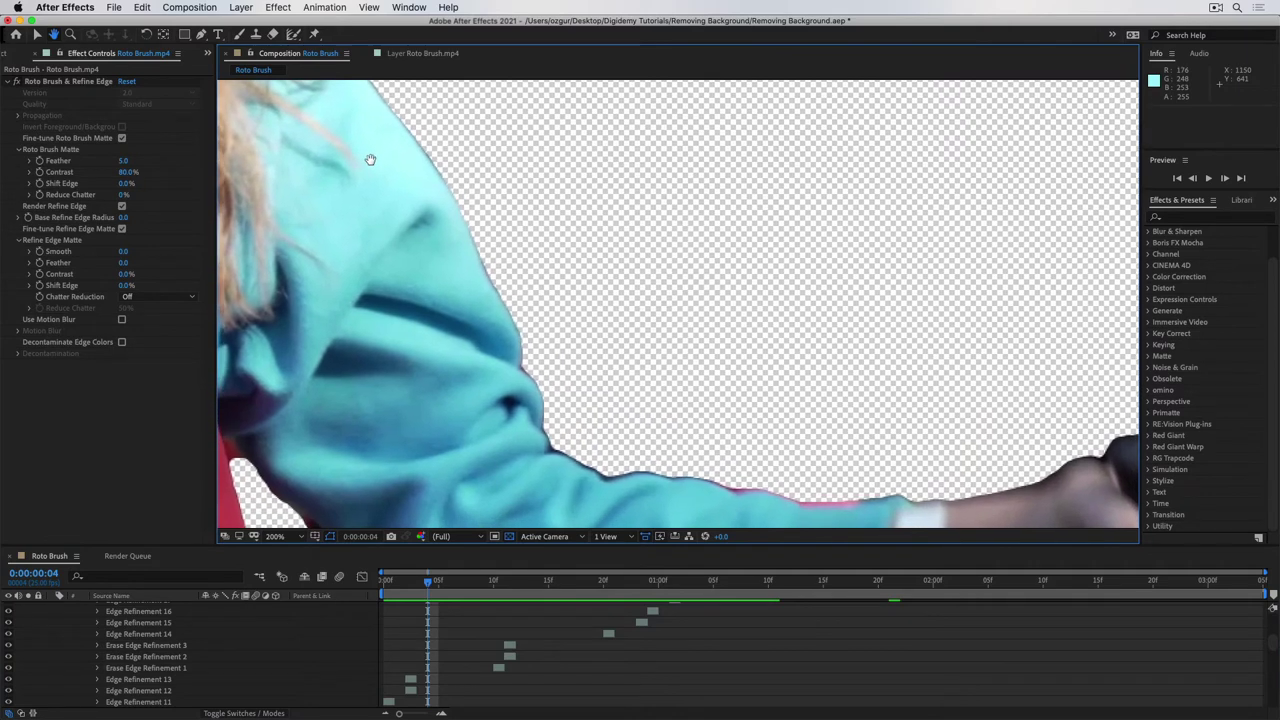
pyautogui.hotkey('alt', 'w')
# - Set the Roto Brush Matte Feather to 10.0
pyautogui.moveTo(124, 163); pyautogui.dragTo(125, 160)
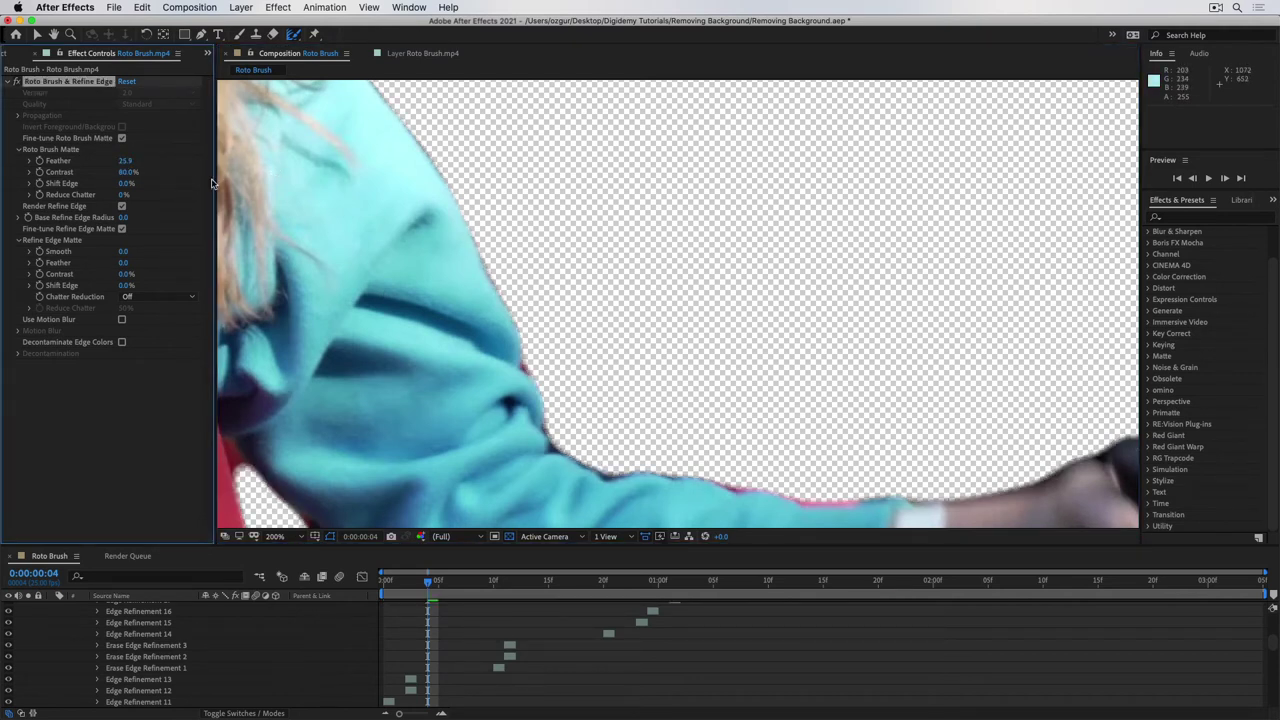
pyautogui.moveTo(126, 160); pyautogui.dragTo(18, 179)
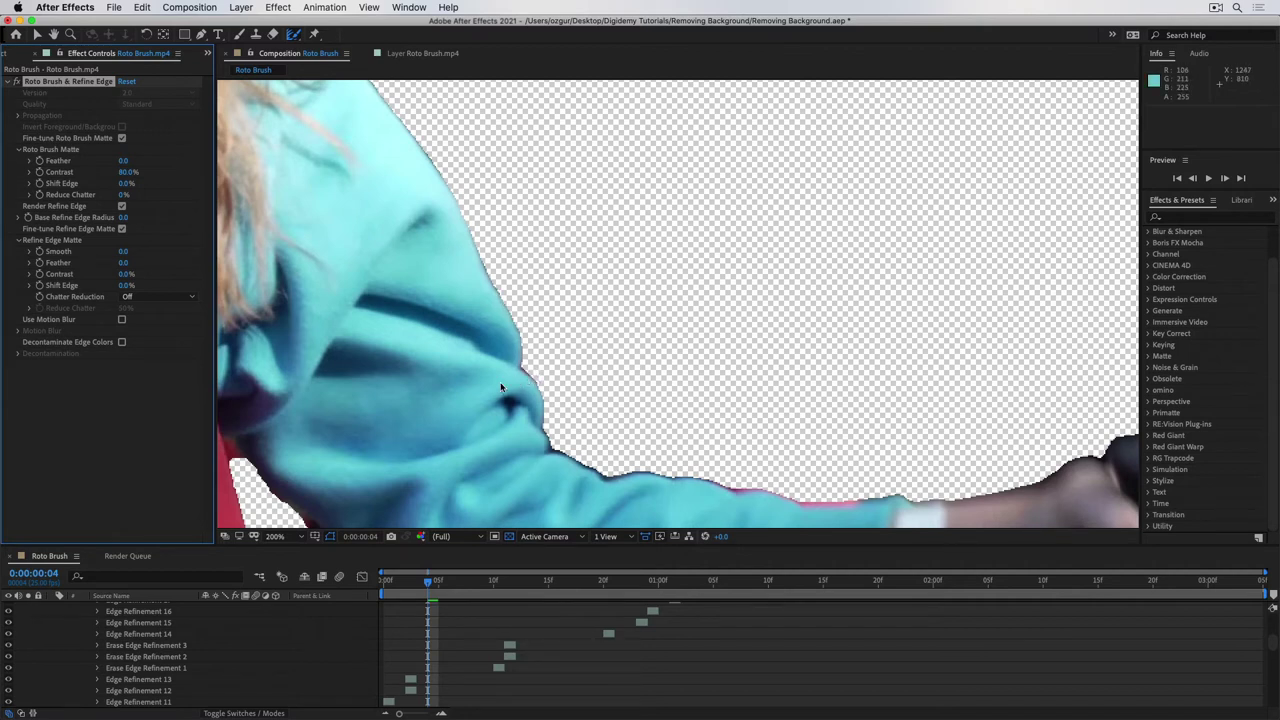
pyautogui.click(123, 160)
pyautogui.write('10')
pyautogui.press('Return')
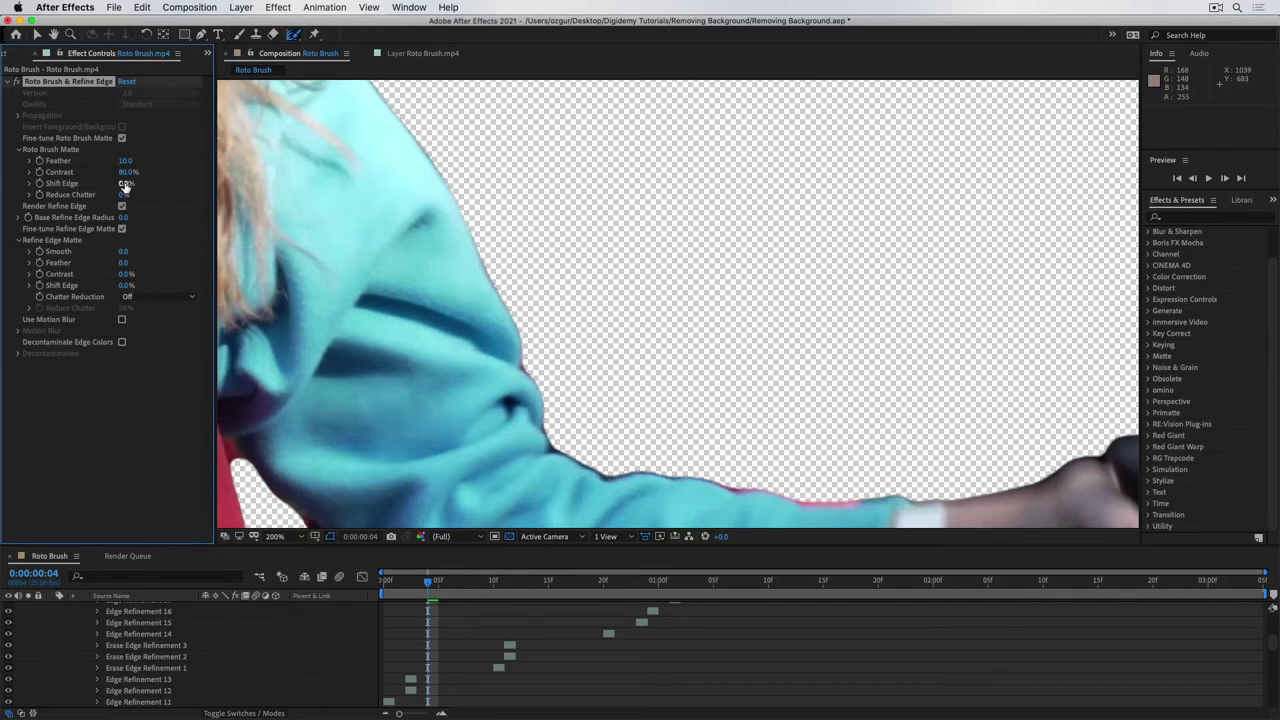
# - Set Shift Edge to -32.0% and Contrast to 76.7%, inspecting the vest and sleeve edges
pyautogui.moveTo(125, 187); pyautogui.dragTo(117, 186)
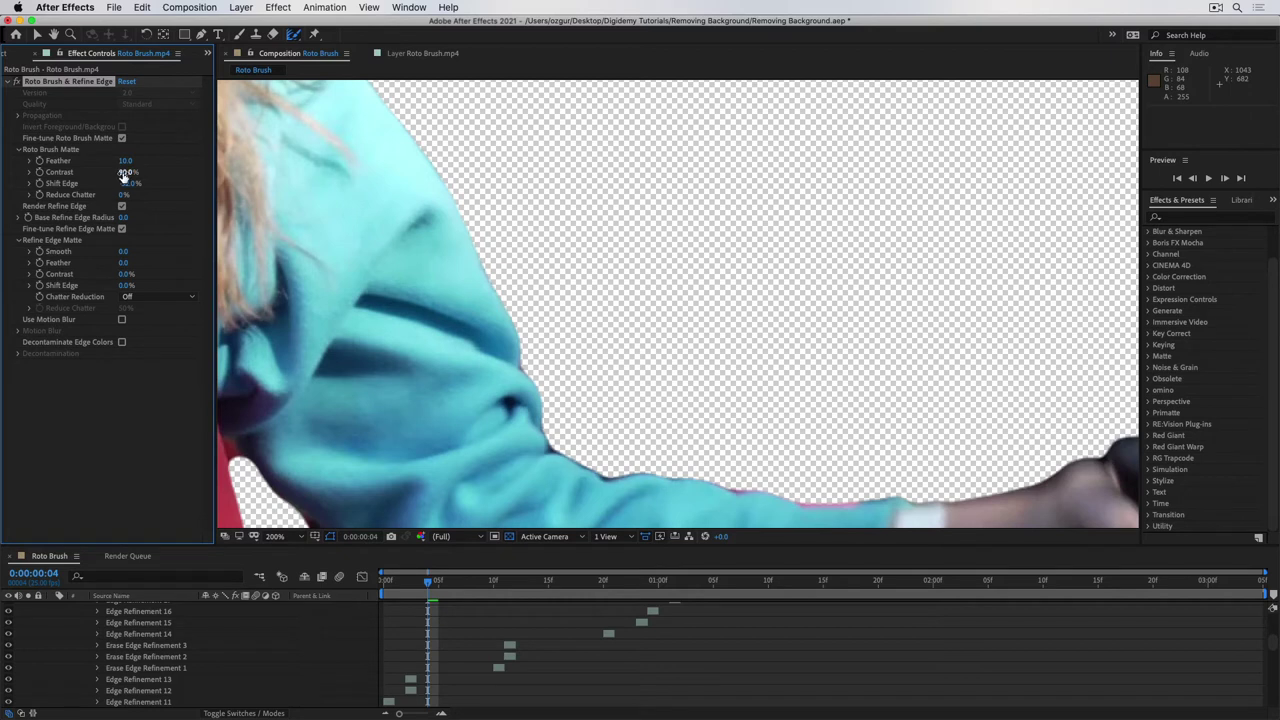
pyautogui.moveTo(124, 174); pyautogui.dragTo(190, 176)
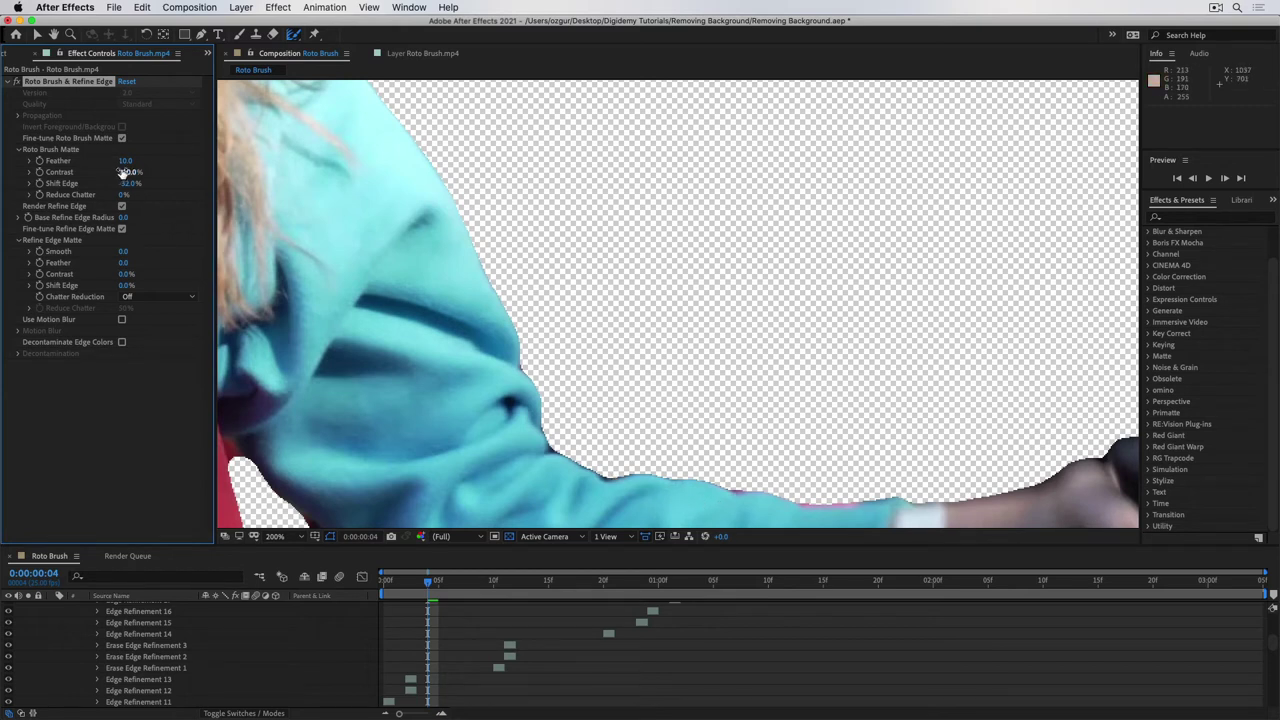
pyautogui.moveTo(118, 172); pyautogui.dragTo(102, 172)
pyautogui.moveTo(47, 216); pyautogui.dragTo(44, 229)
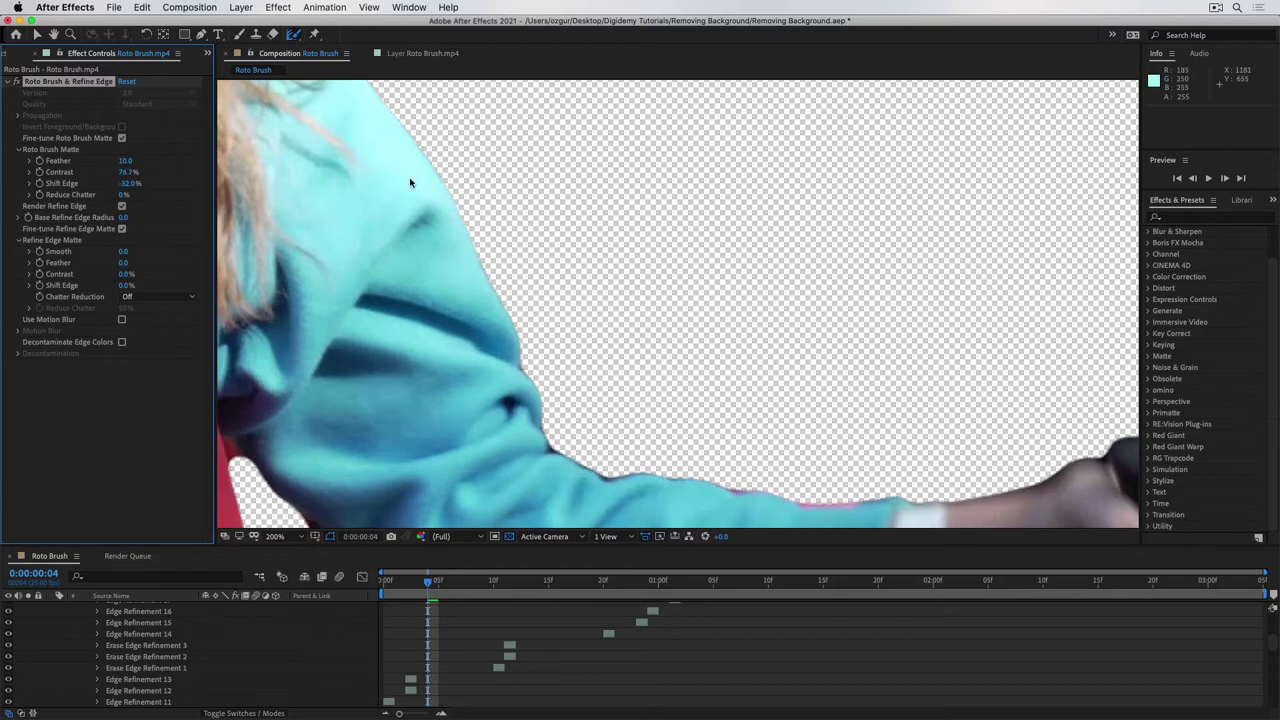
pyautogui.moveTo(377, 217)
pyautogui.mouseDown()
pyautogui.moveTo(589, 223)
pyautogui.moveTo(741, 298)
pyautogui.moveTo(865, 279)
pyautogui.moveTo(1205, 290)
pyautogui.mouseUp()
pyautogui.moveTo(649, 329); pyautogui.dragTo(834, 143)
pyautogui.moveTo(631, 253); pyautogui.dragTo(649, 229)
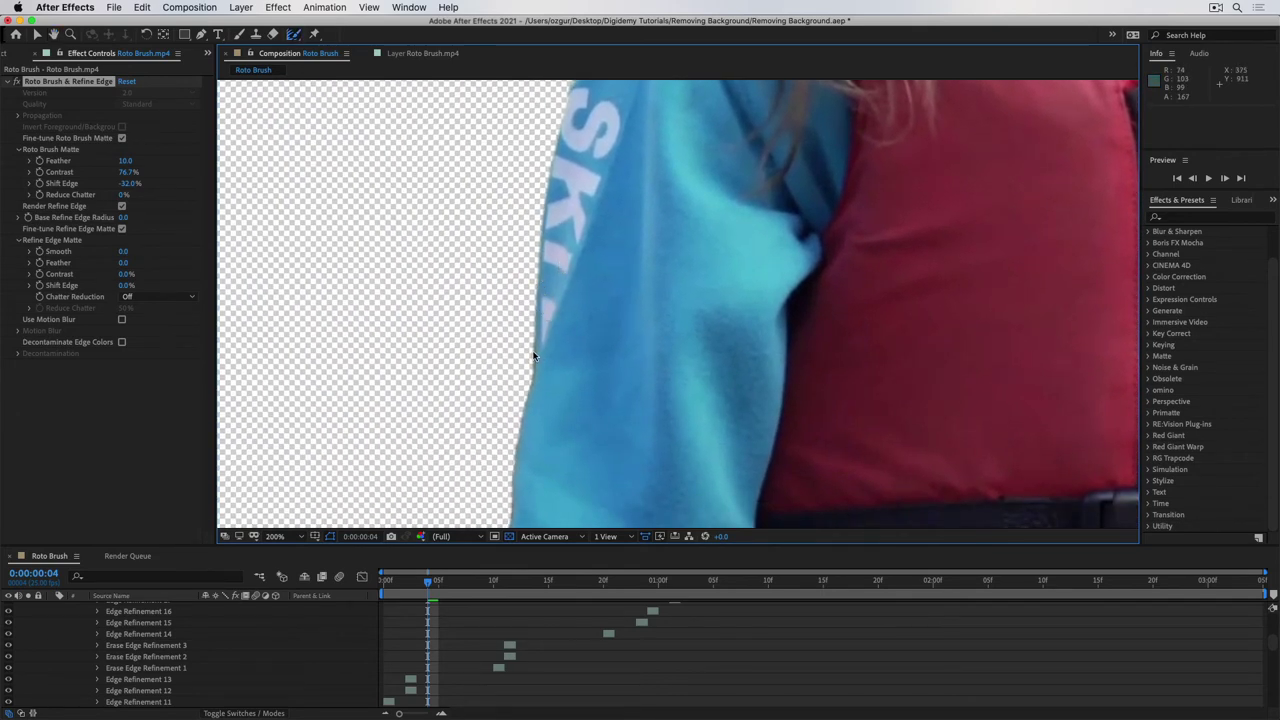
# - Preview the composition at fit-to-frame, stopping at 0:00:00:18
pyautogui.press('/')
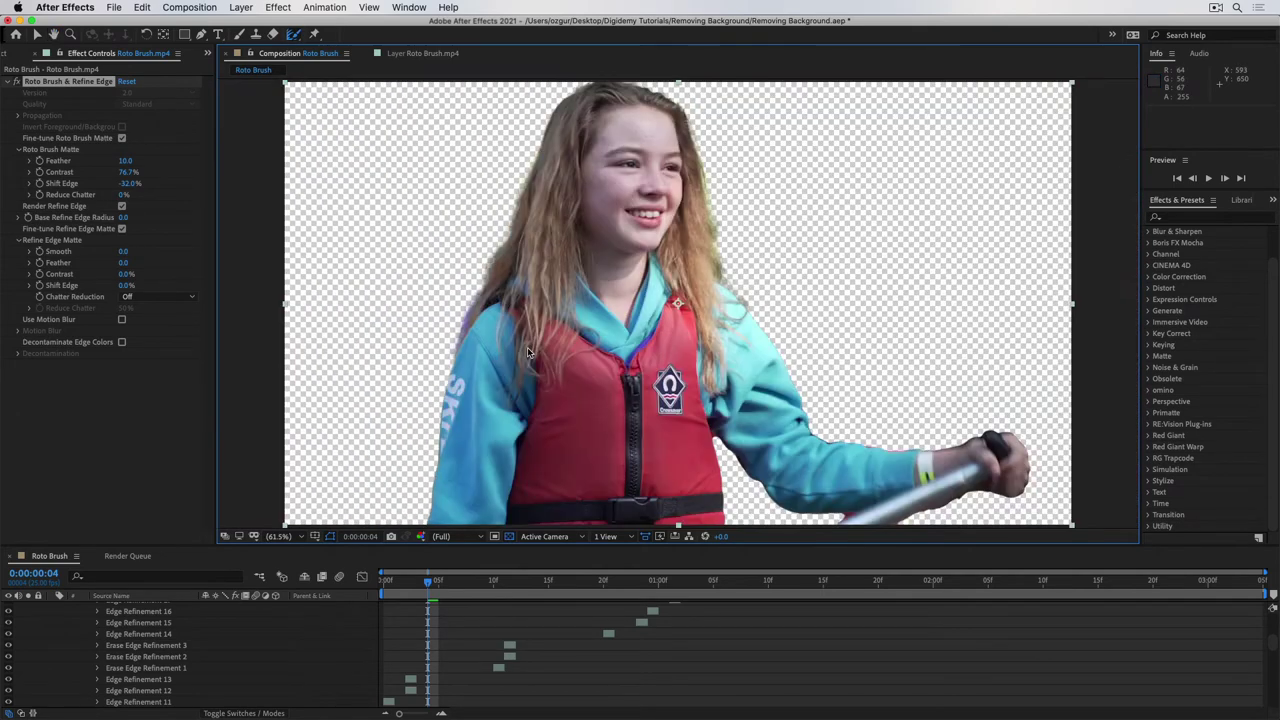
pyautogui.press('space')
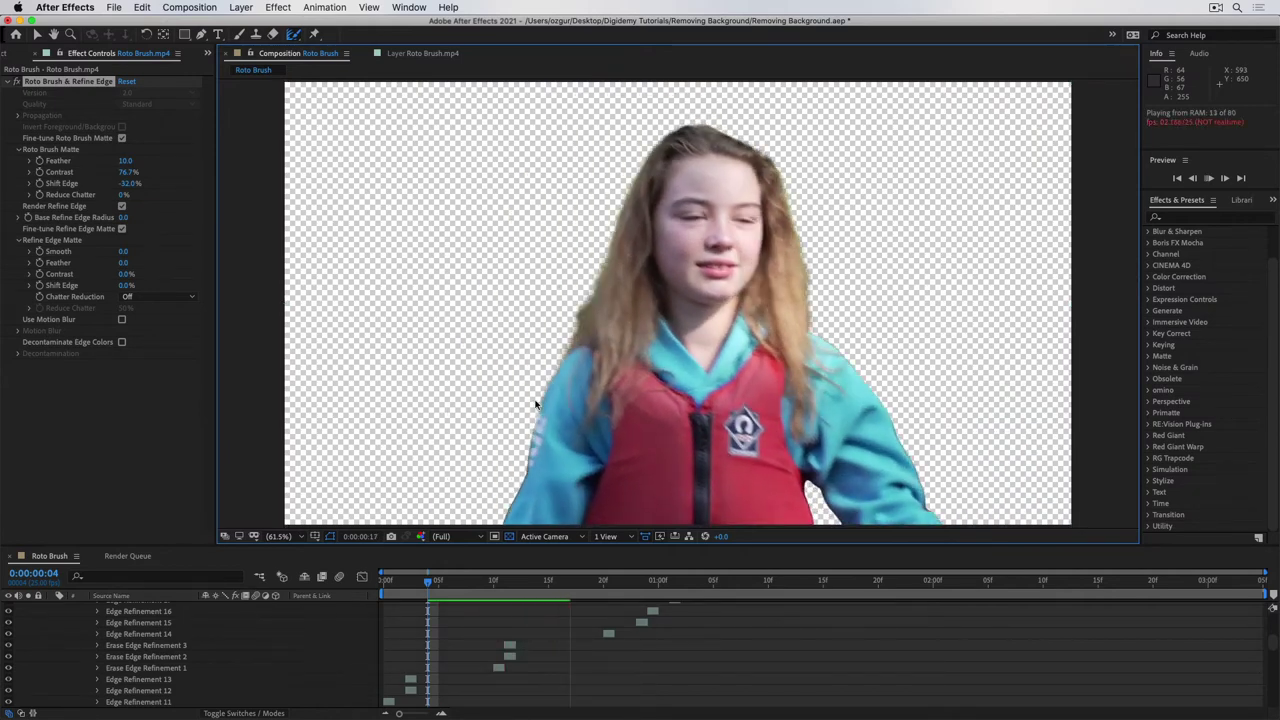
pyautogui.press('space')
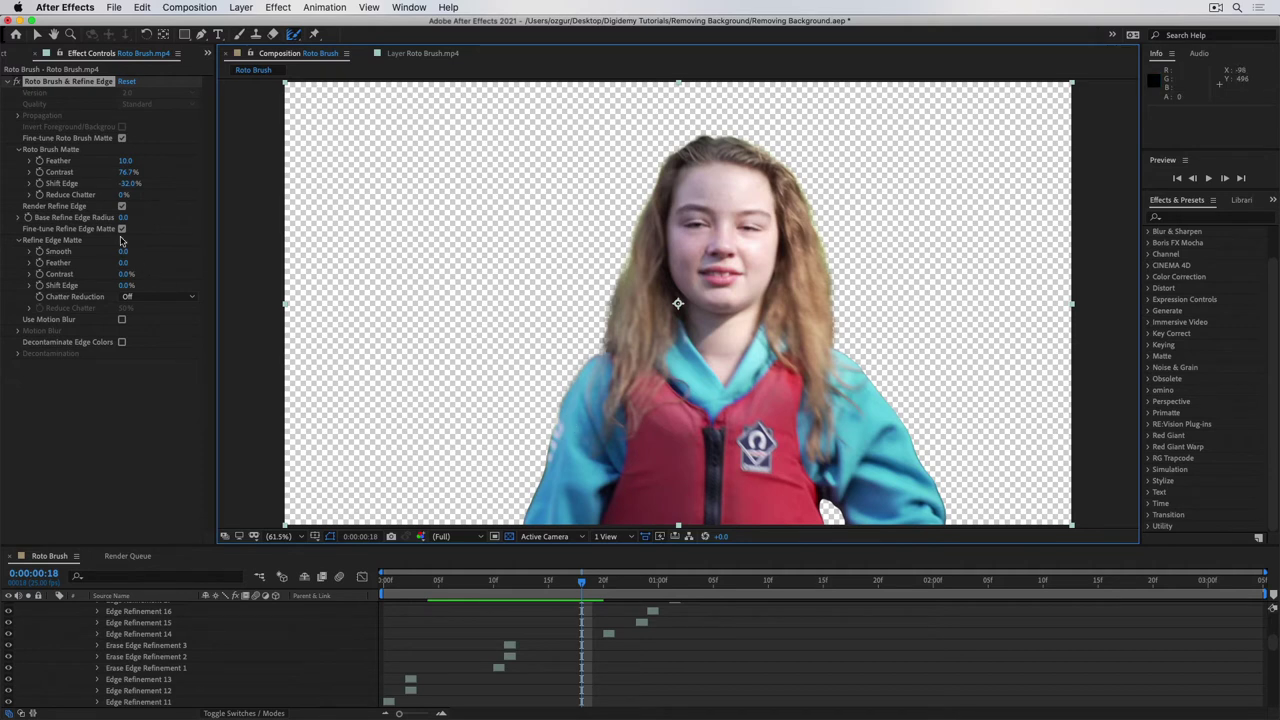
# - Set the Roto Brush Matte Reduce Chatter to 15%
pyautogui.moveTo(121, 198); pyautogui.dragTo(138, 195)
pyautogui.moveTo(155, 196); pyautogui.dragTo(173, 198)
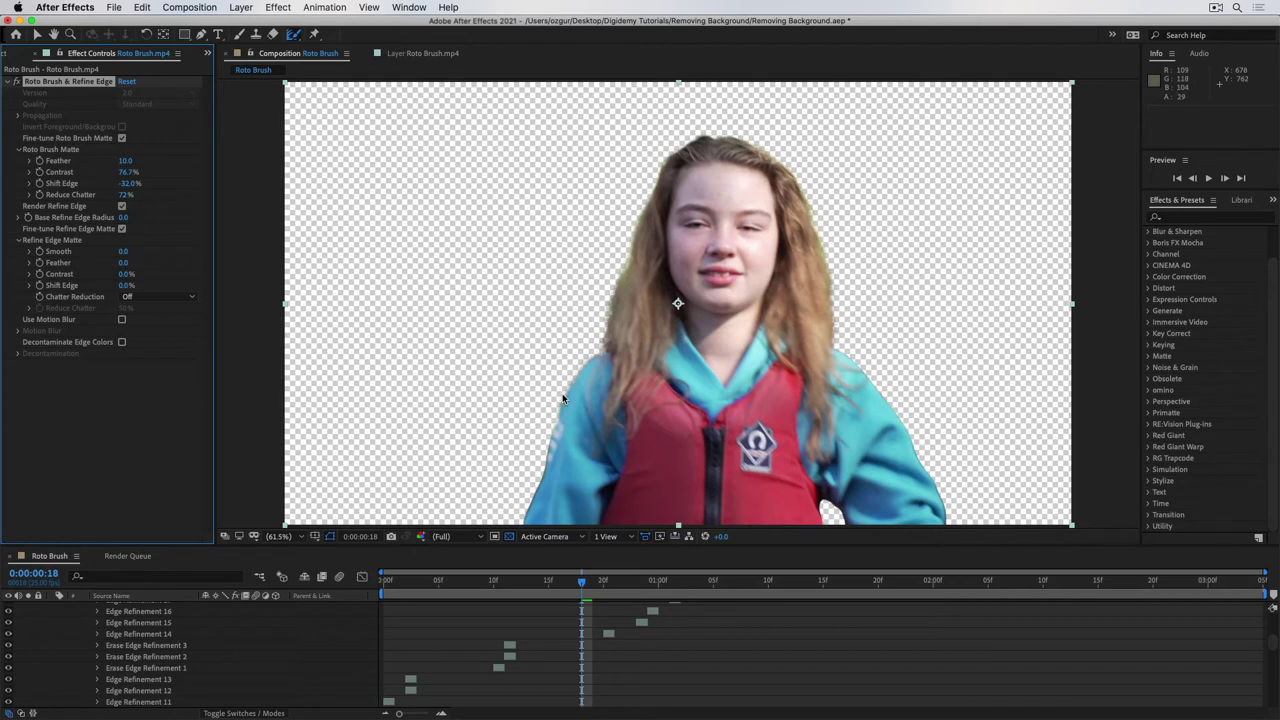
pyautogui.click(122, 196)
pyautogui.write('15')
pyautogui.press('Return')
# - Show the cut-out on black, zoom to the face at frame 0:00:00:21, and undo the last change
pyautogui.click(509, 537)
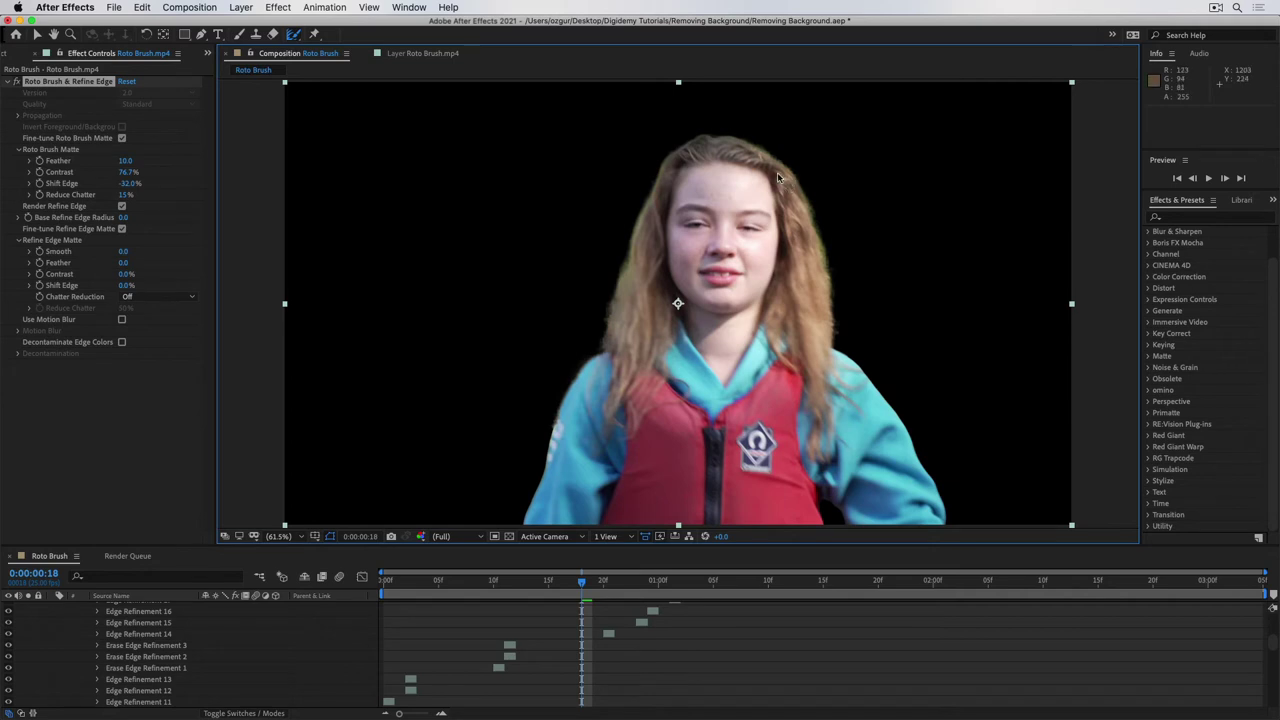
pyautogui.press('/')
pyautogui.moveTo(639, 375); pyautogui.dragTo(641, 538)
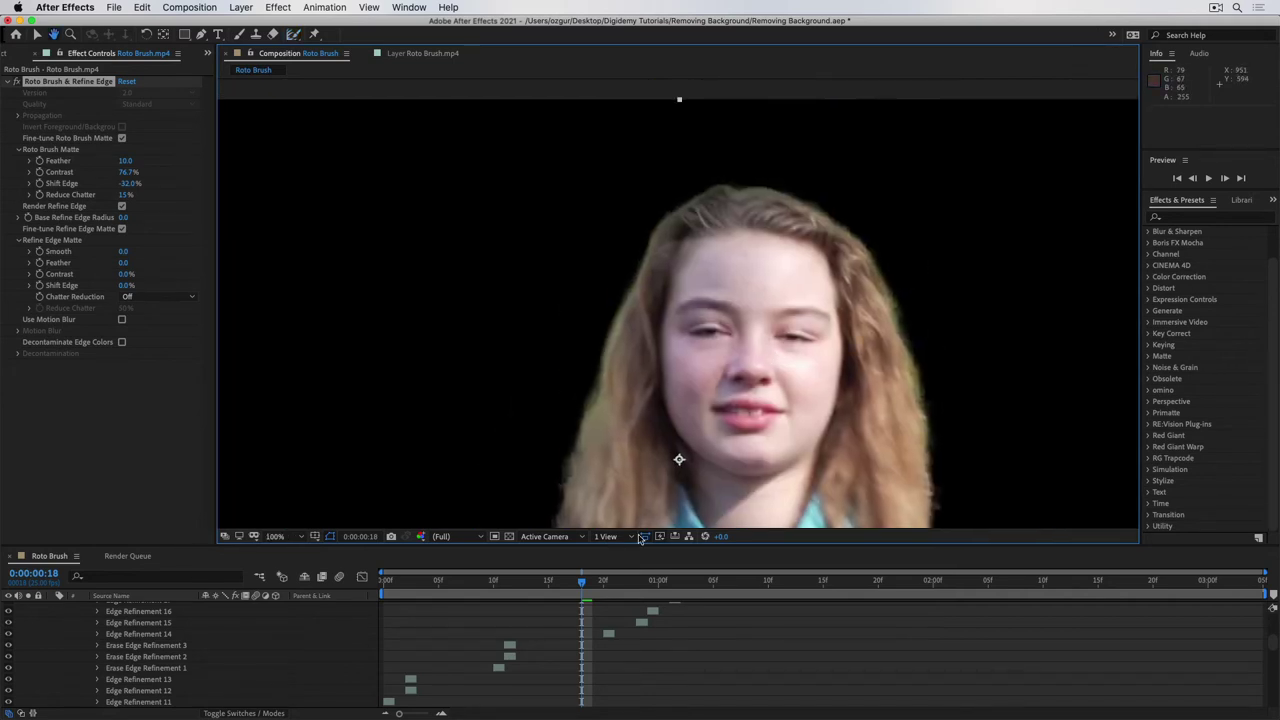
pyautogui.moveTo(582, 583); pyautogui.dragTo(620, 588)
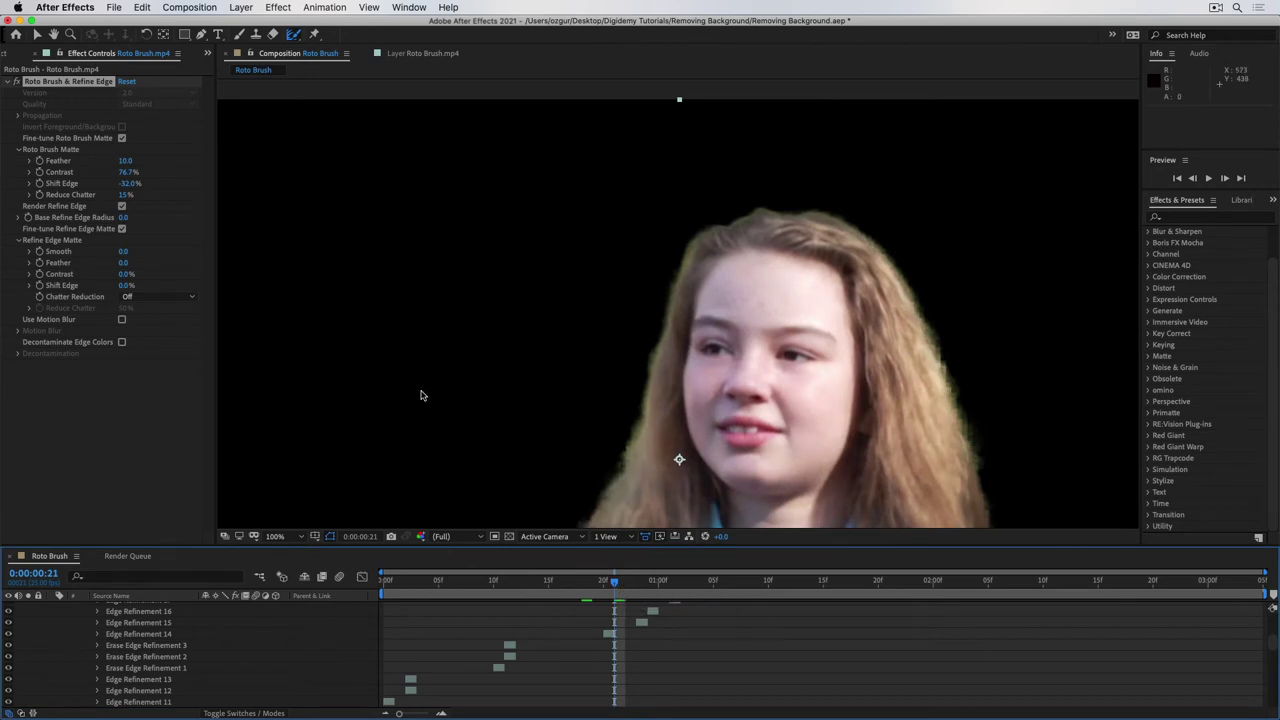
pyautogui.press('super+z')
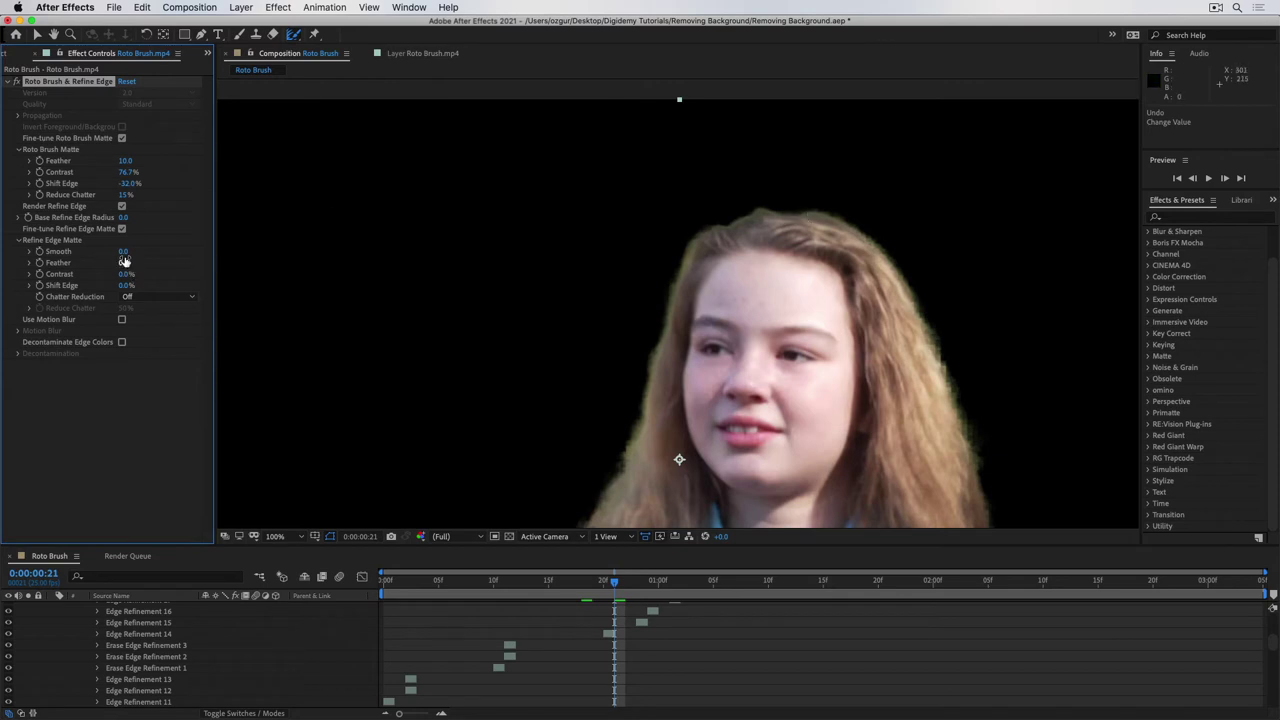
# - Raise the Refine Edge Matte Smooth to 30.0, then zoom out to 200%
pyautogui.moveTo(141, 252); pyautogui.dragTo(164, 252)
pyautogui.scroll(4, 822, 272)
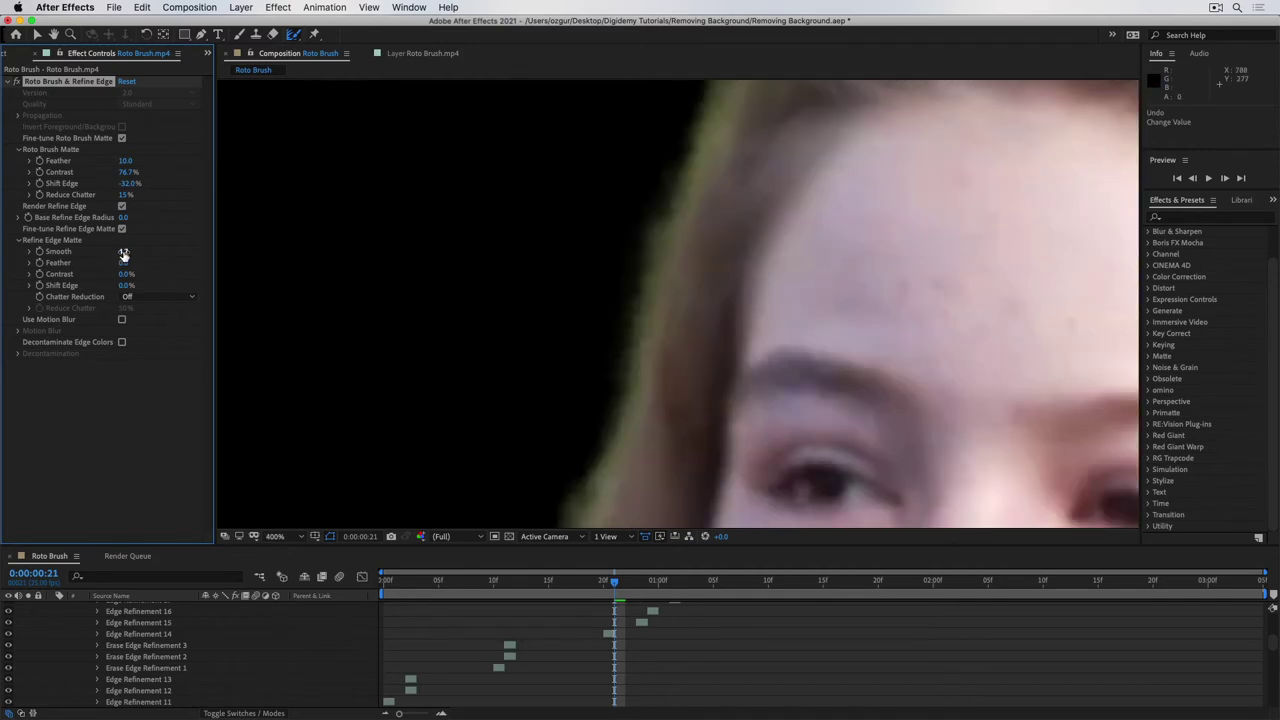
pyautogui.moveTo(122, 252); pyautogui.dragTo(338, 254)
pyautogui.press(',')
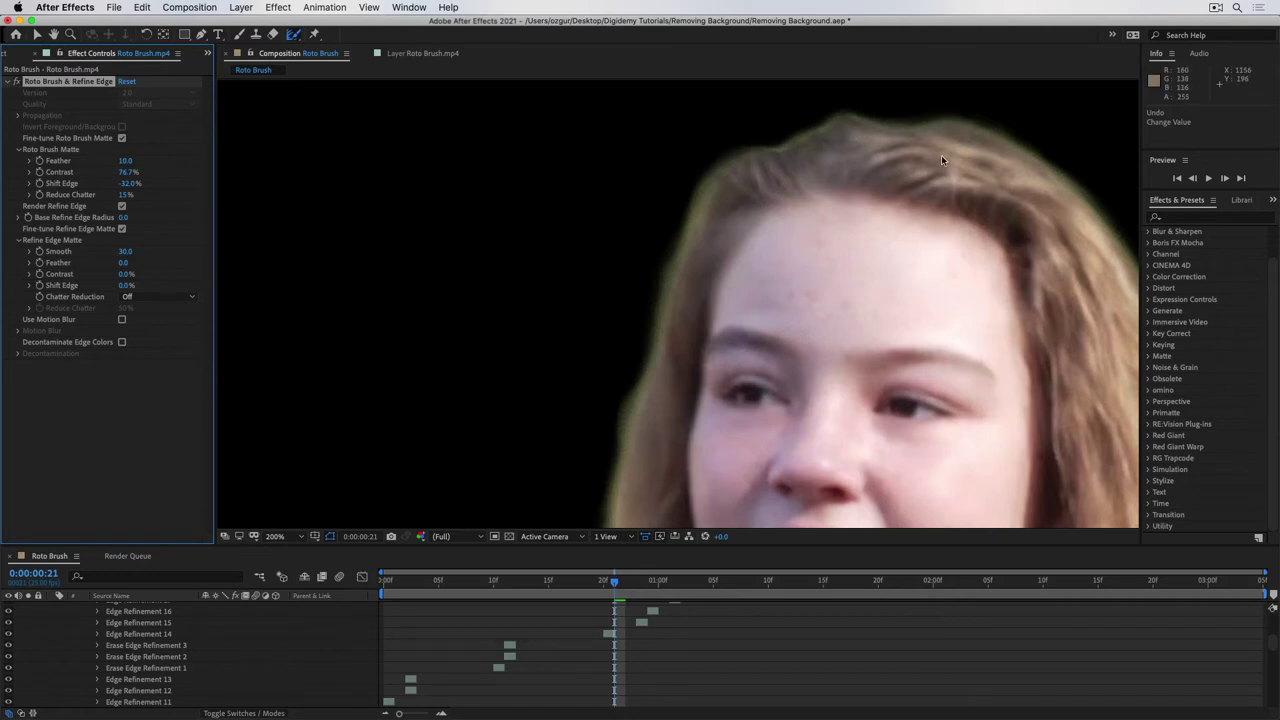
# - Set Refine Edge Smooth back to 5.0, trying and undoing a Feather increase
pyautogui.click(130, 249)
pyautogui.write('5')
pyautogui.press('Return')
pyautogui.moveTo(147, 263); pyautogui.dragTo(195, 267)
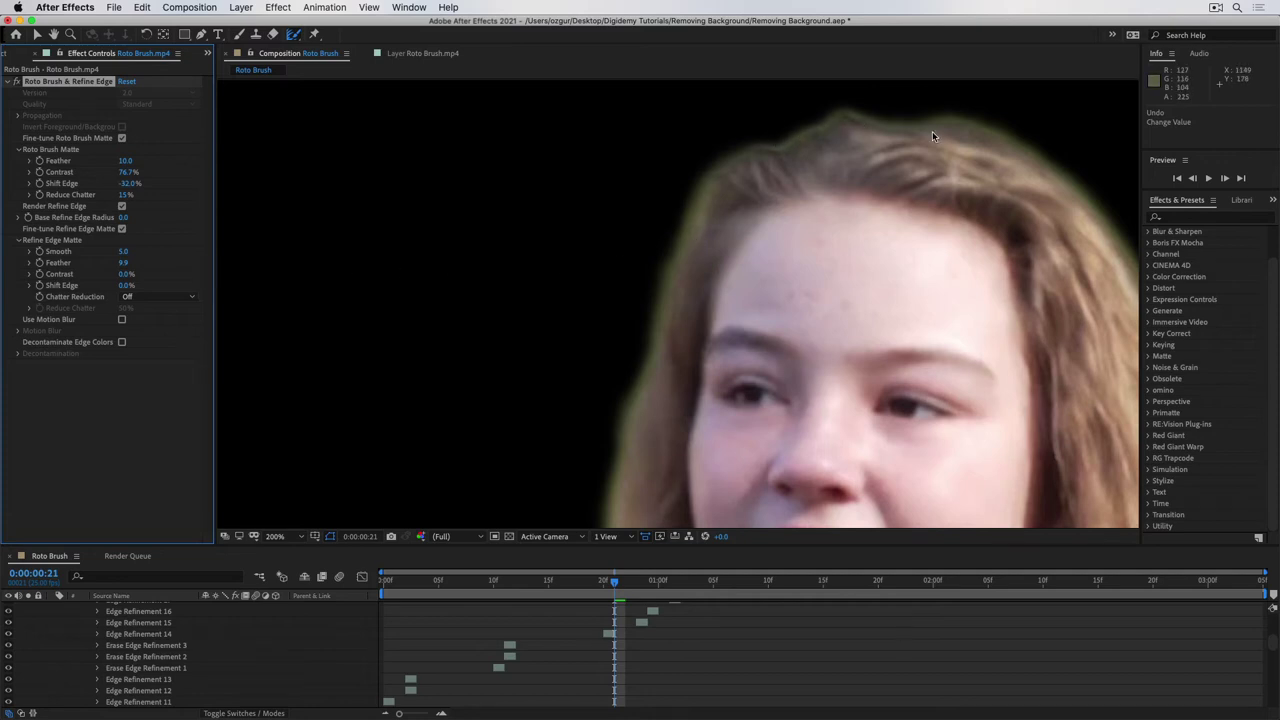
pyautogui.press('super+z')
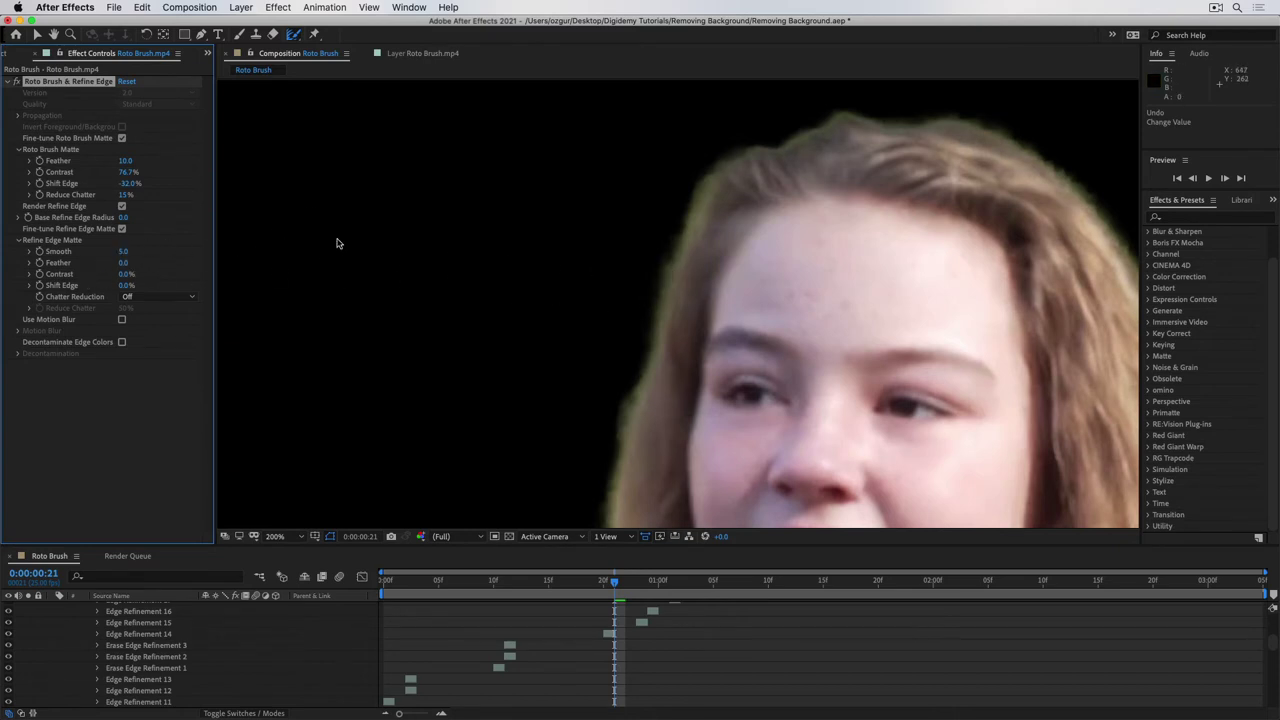
# - Set the Refine Edge Contrast to 25%
pyautogui.moveTo(124, 274); pyautogui.dragTo(322, 294)
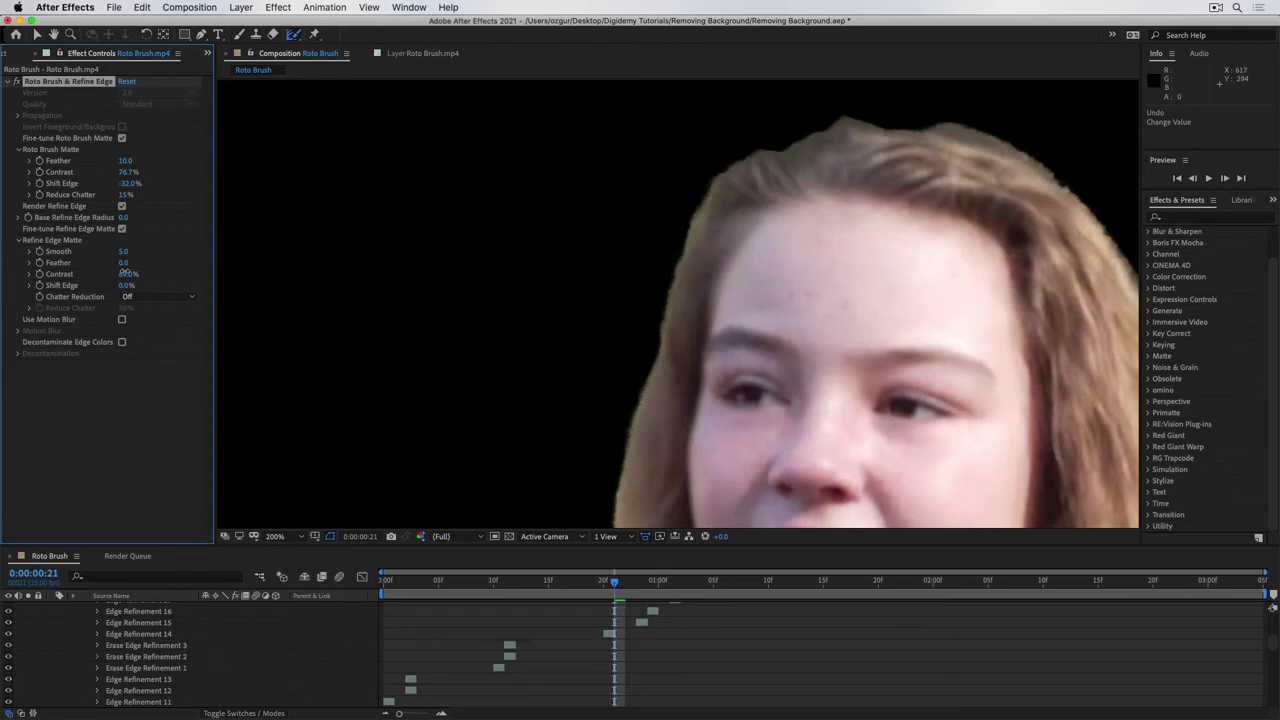
pyautogui.click(124, 271)
pyautogui.write('25')
pyautogui.press('Return')
# - Set the Refine Edge Feather to 5
pyautogui.click(124, 262)
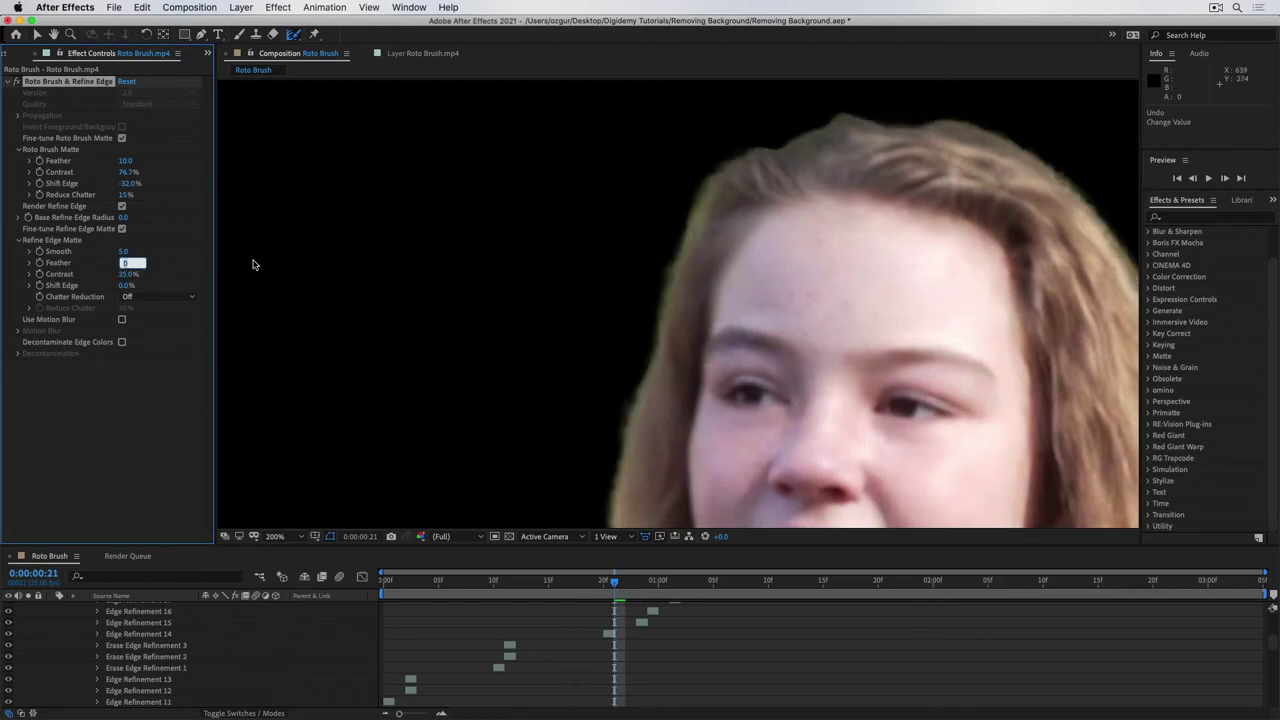
pyautogui.press('Return')
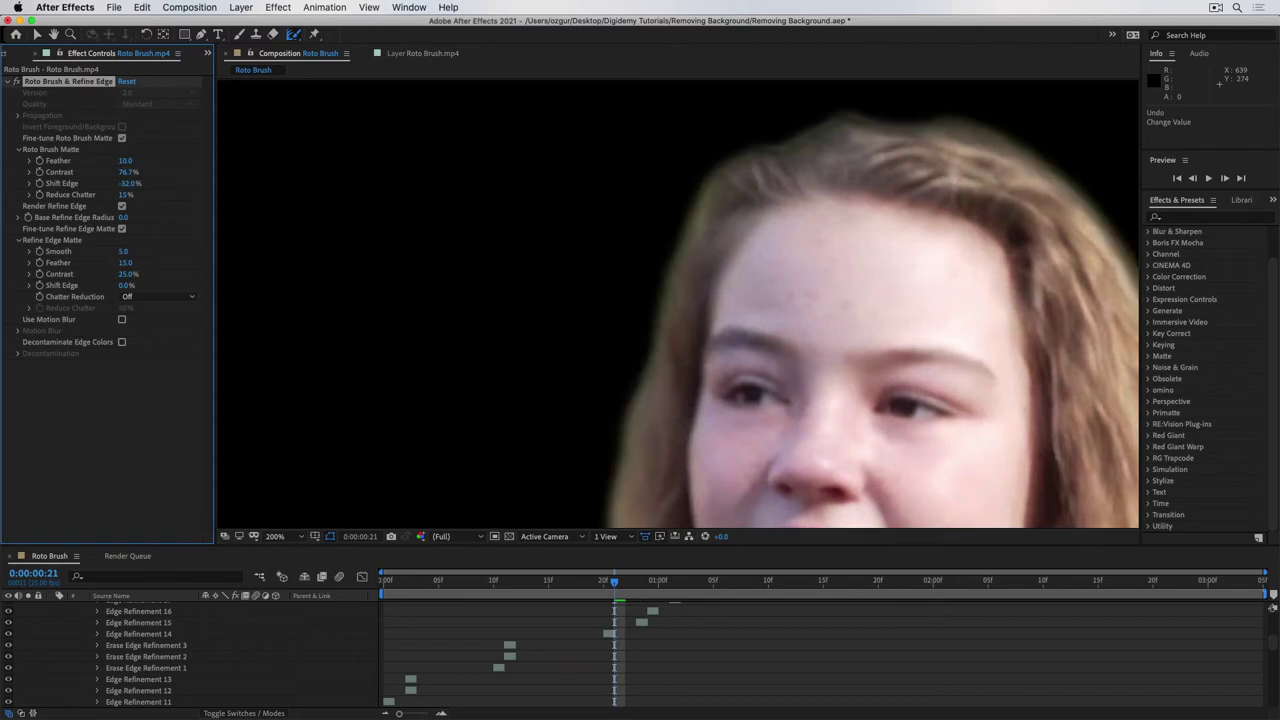
pyautogui.click(131, 262)
pyautogui.write('5')
pyautogui.press('Return')
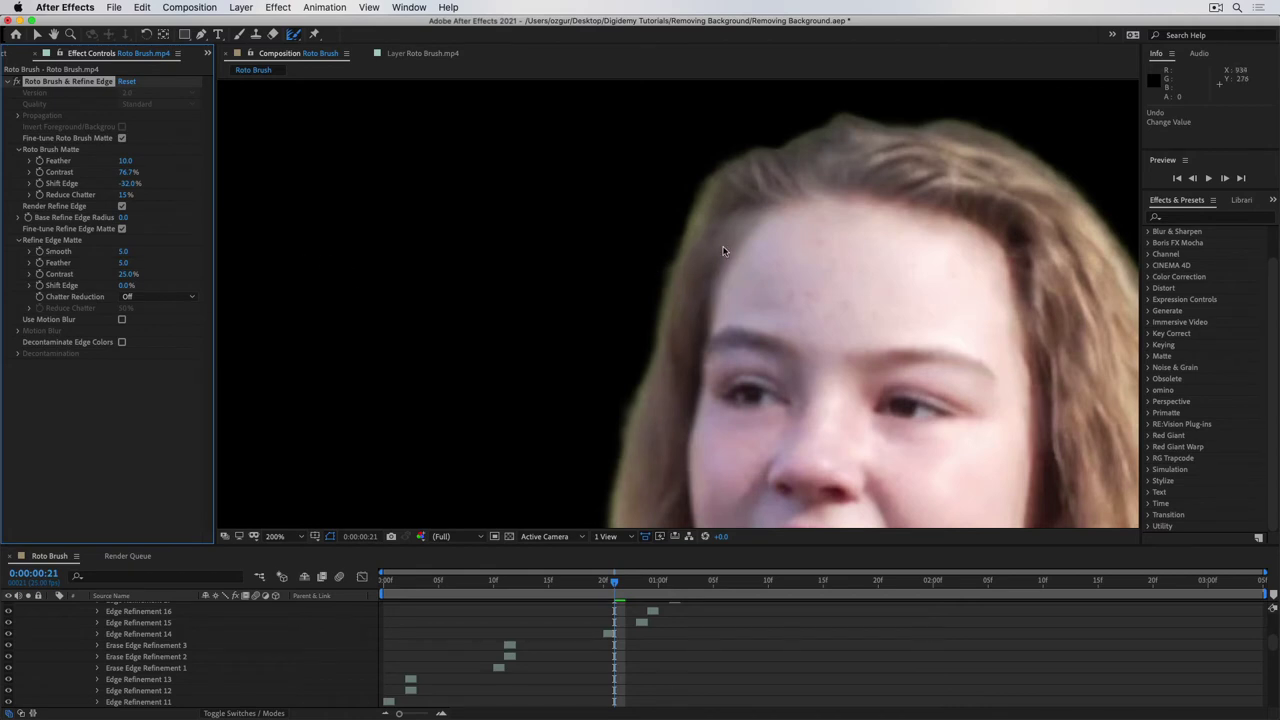
# - Set Shift Edge to -10% and check the Chatter Reduction choices
pyautogui.moveTo(893, 277); pyautogui.dragTo(613, 137)
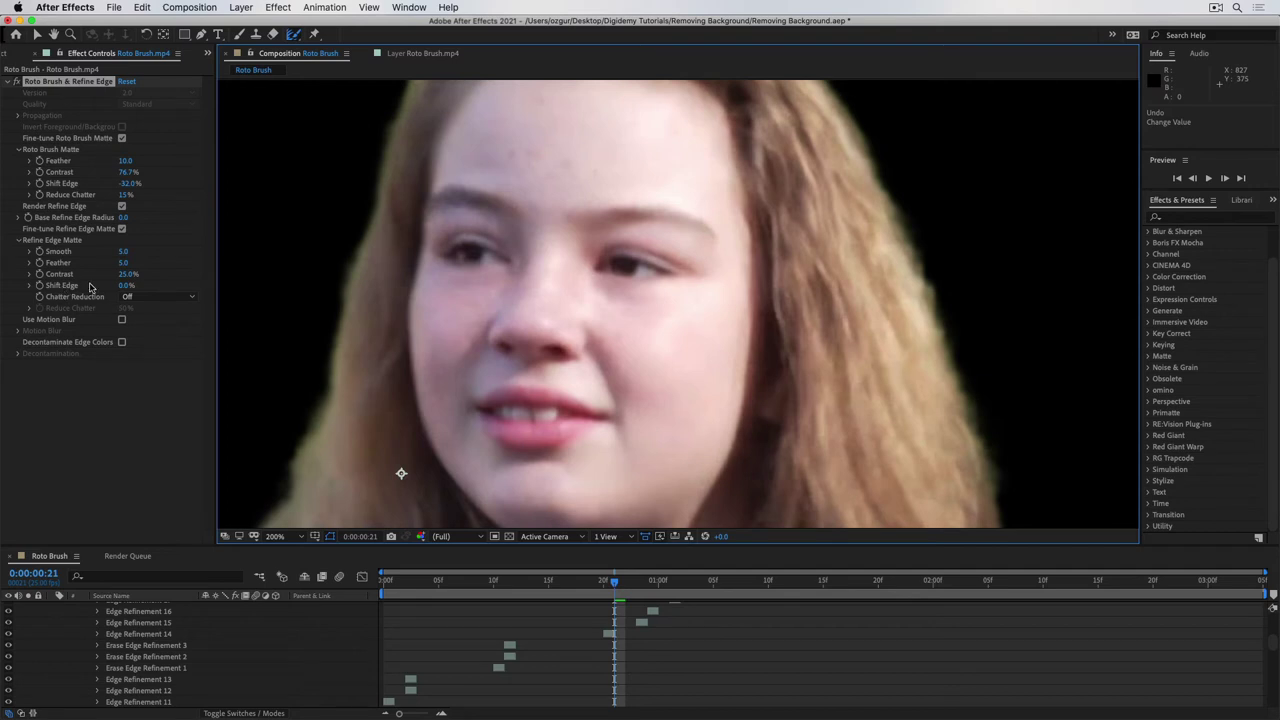
pyautogui.click(126, 287)
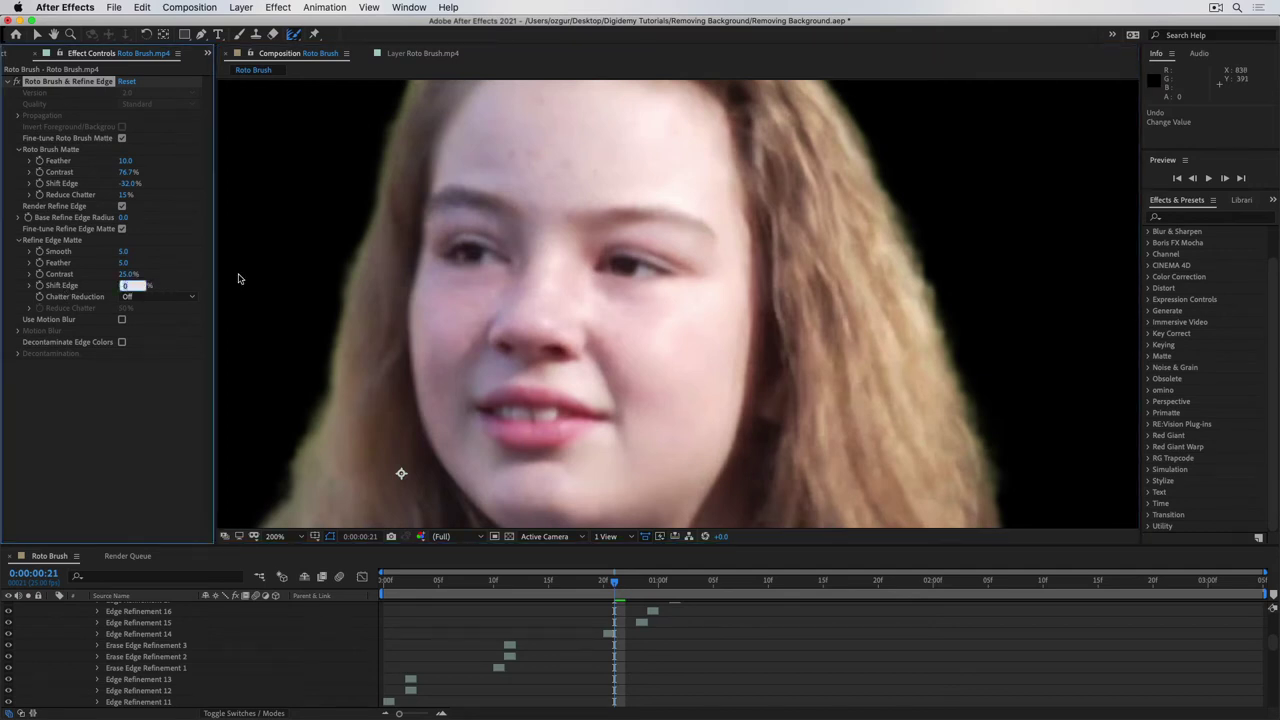
pyautogui.write('-10')
pyautogui.press('Return')
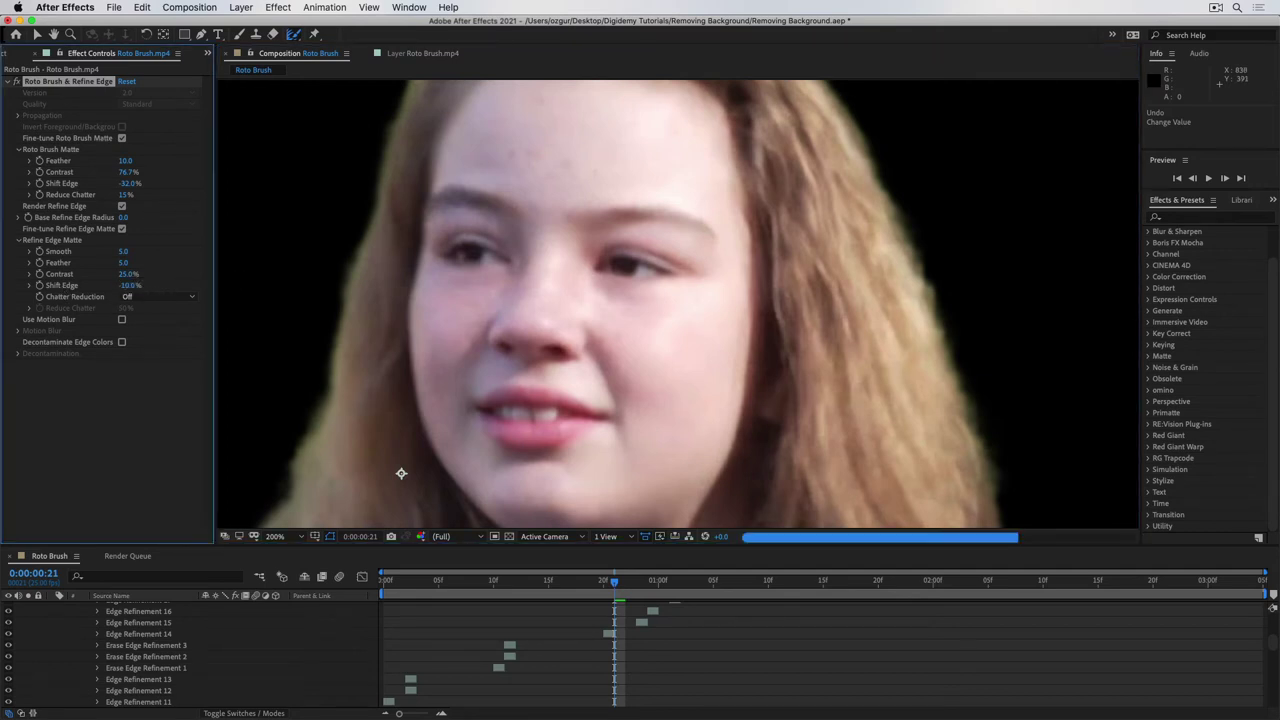
pyautogui.scroll(3, 745, 270)
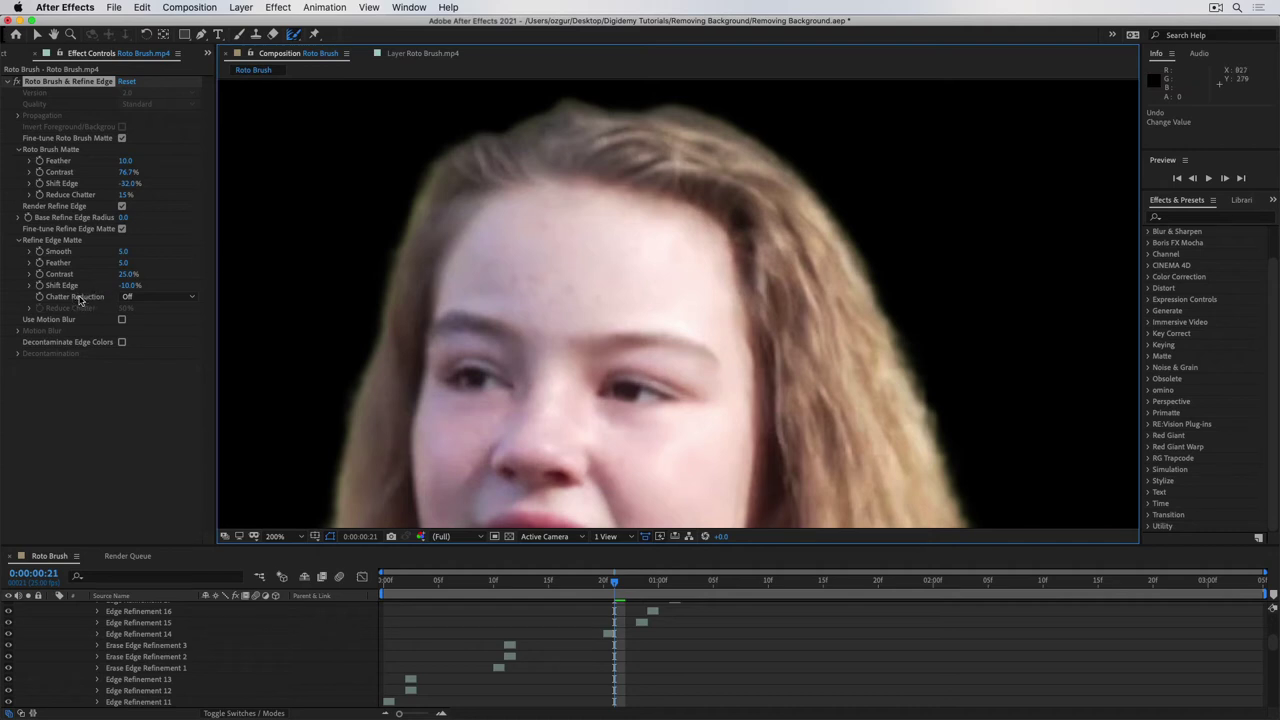
pyautogui.click(130, 298)
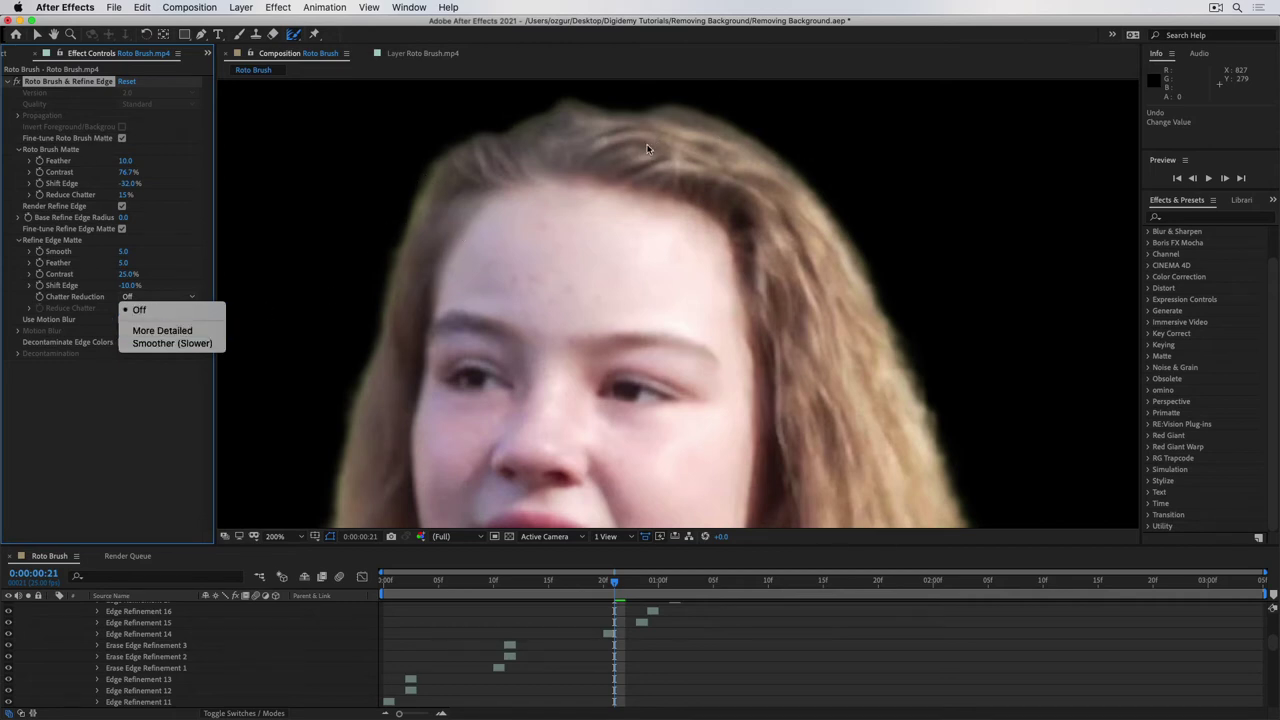
# - Leave Chatter Reduction Off and frame the shoulder and hair
pyautogui.click(614, 262)
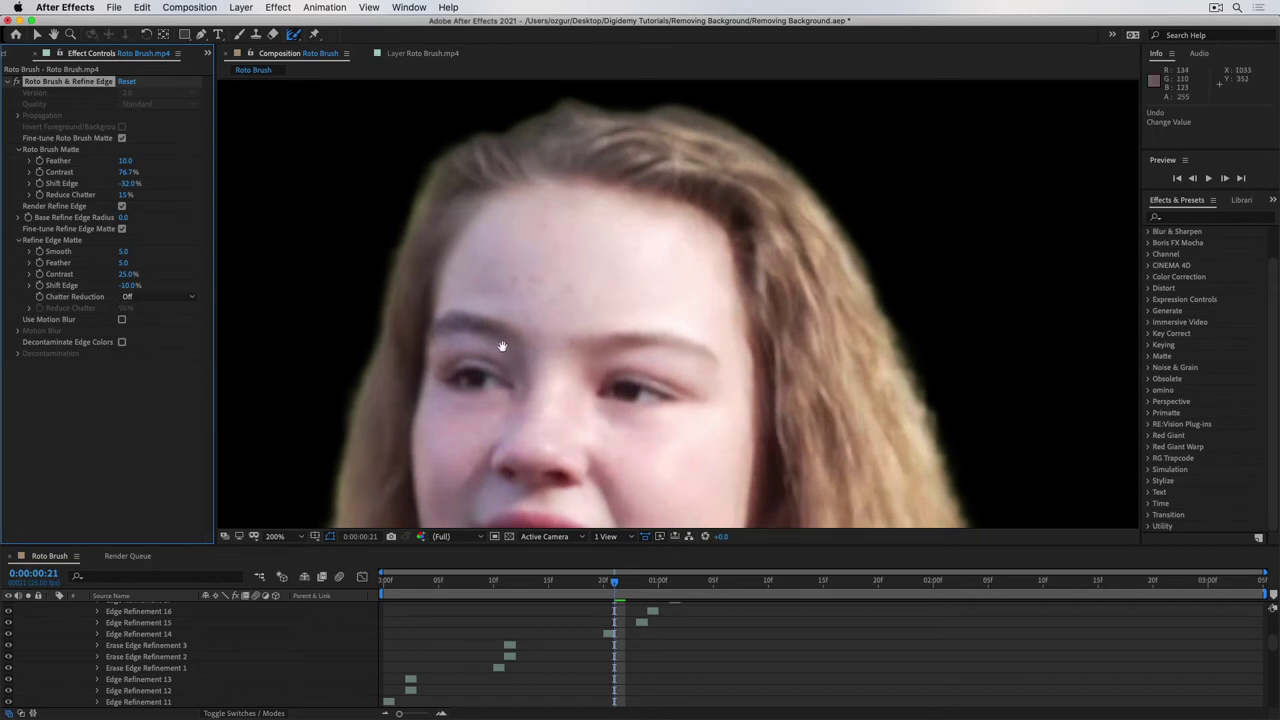
pyautogui.moveTo(500, 343); pyautogui.dragTo(908, 249)
pyautogui.moveTo(848, 327); pyautogui.dragTo(874, 237)
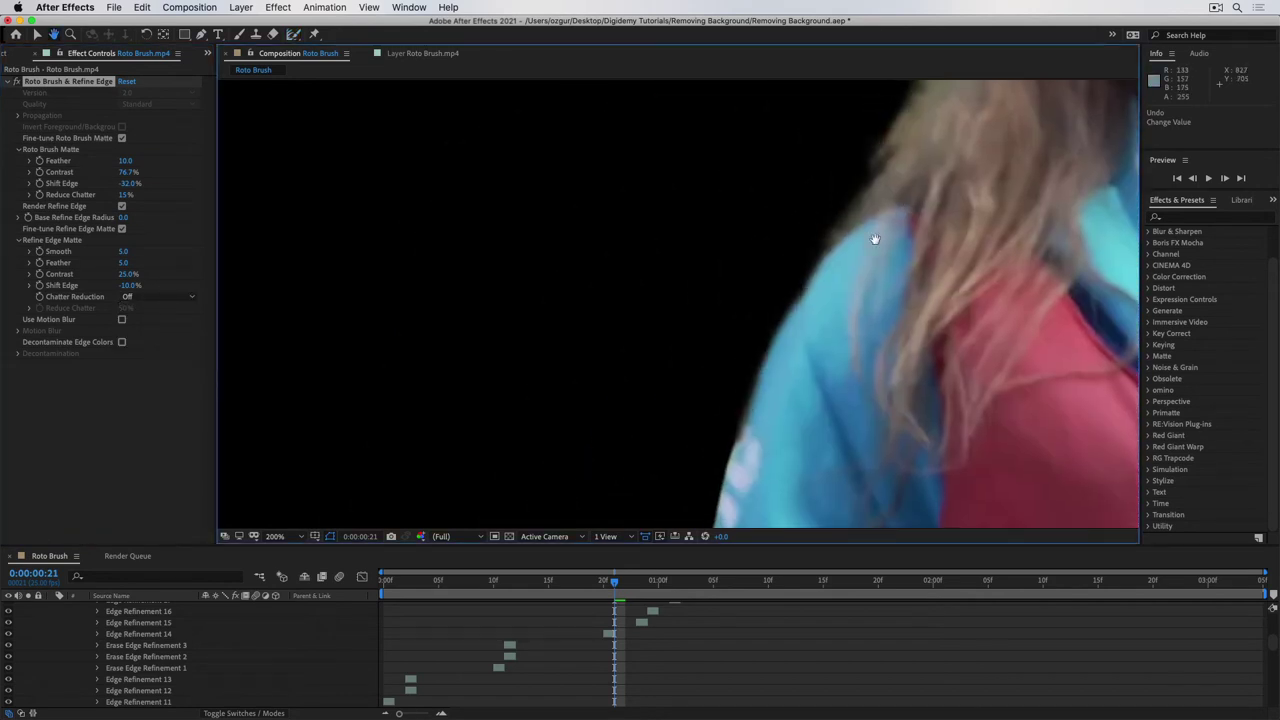
# - Enable Use Motion Blur (8 samples, 180° shutter) after comparing edges, then fit the view
pyautogui.click(121, 320)
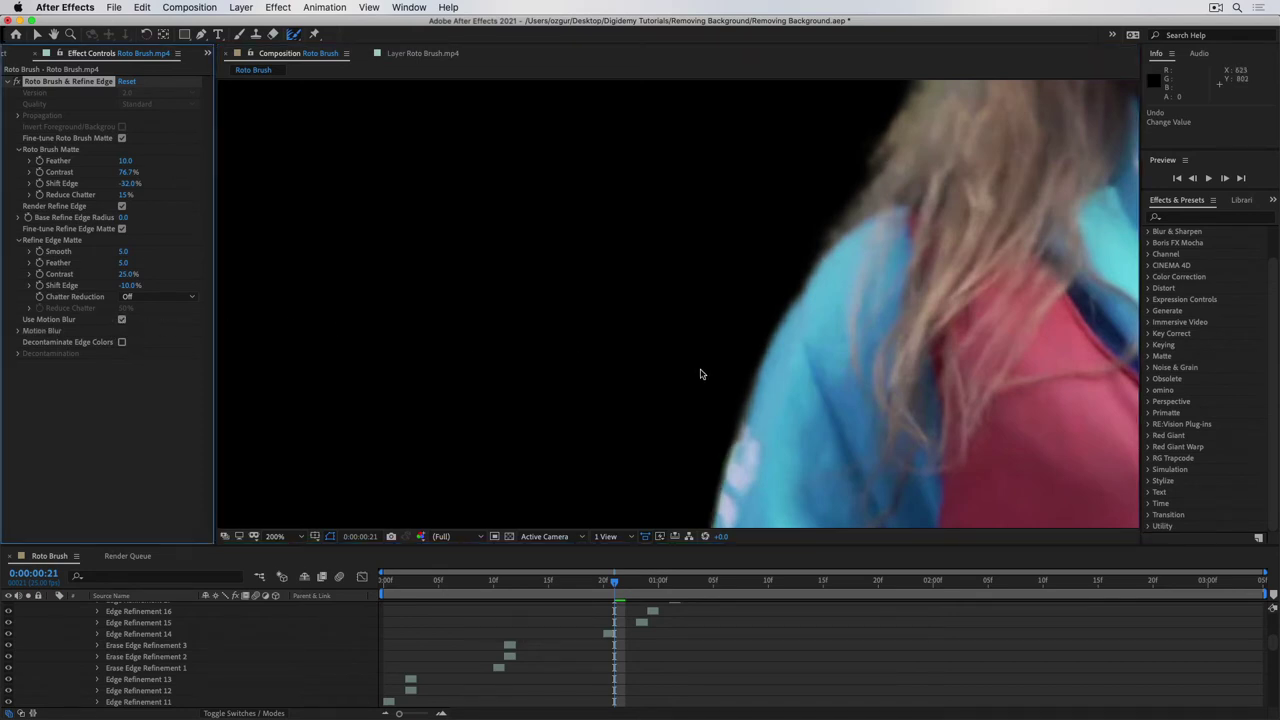
pyautogui.scroll(-5, 771, 380)
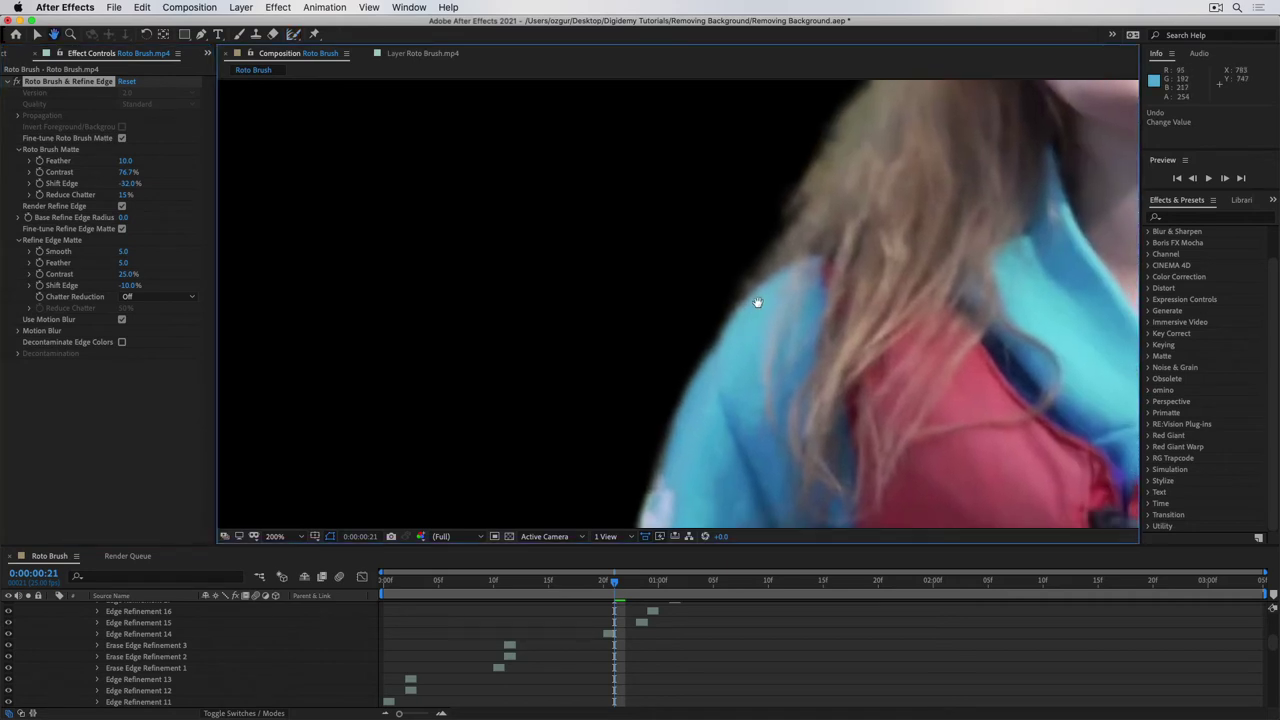
pyautogui.scroll(2, 689, 280)
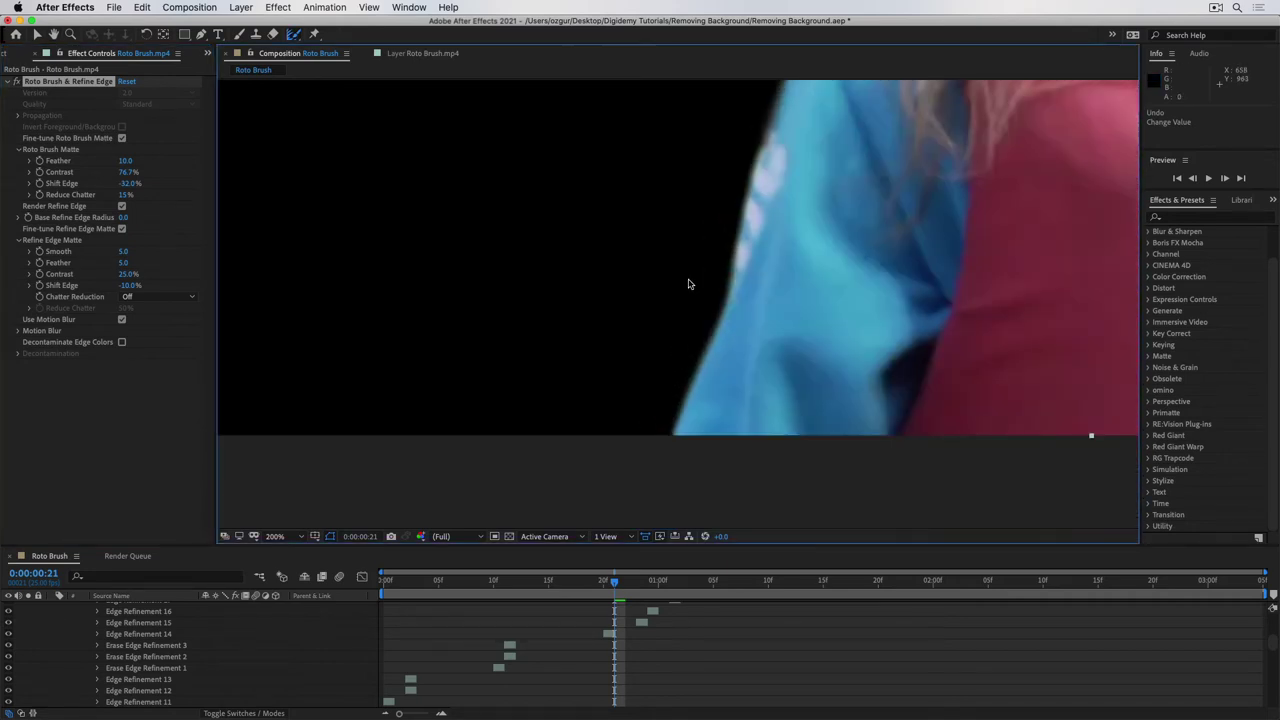
pyautogui.click(121, 320)
pyautogui.click(121, 320)
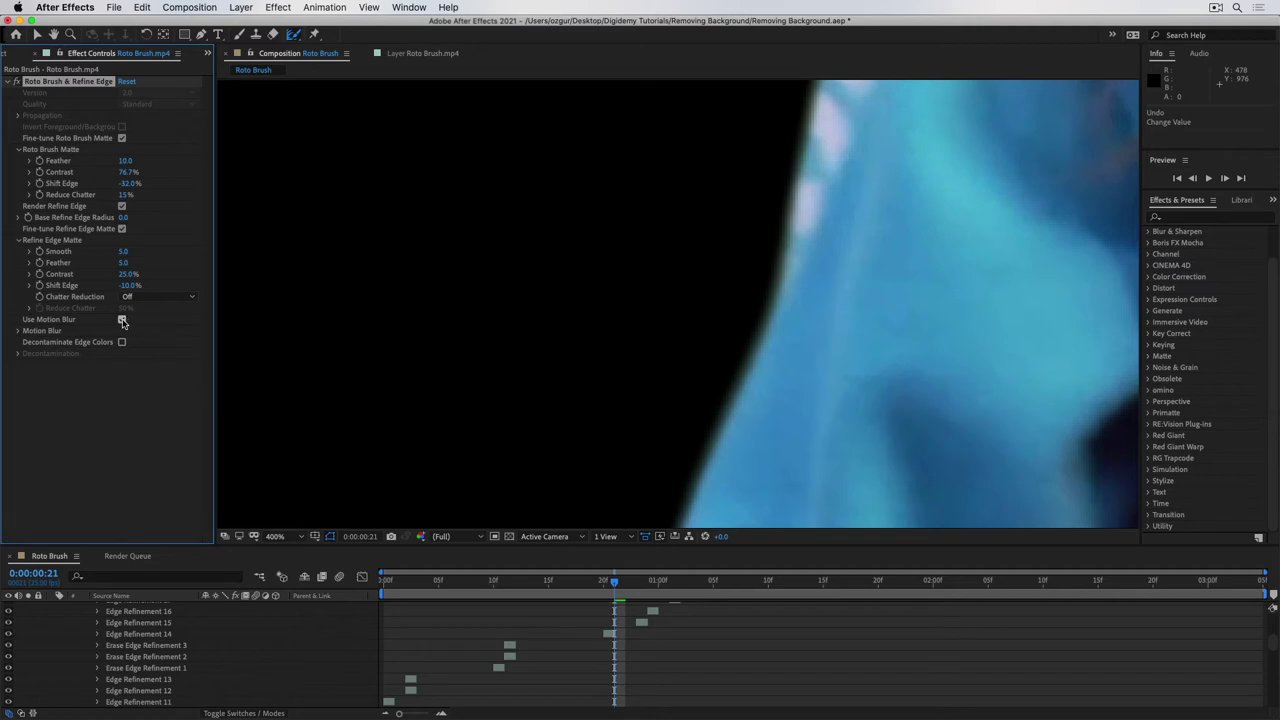
pyautogui.click(17, 331)
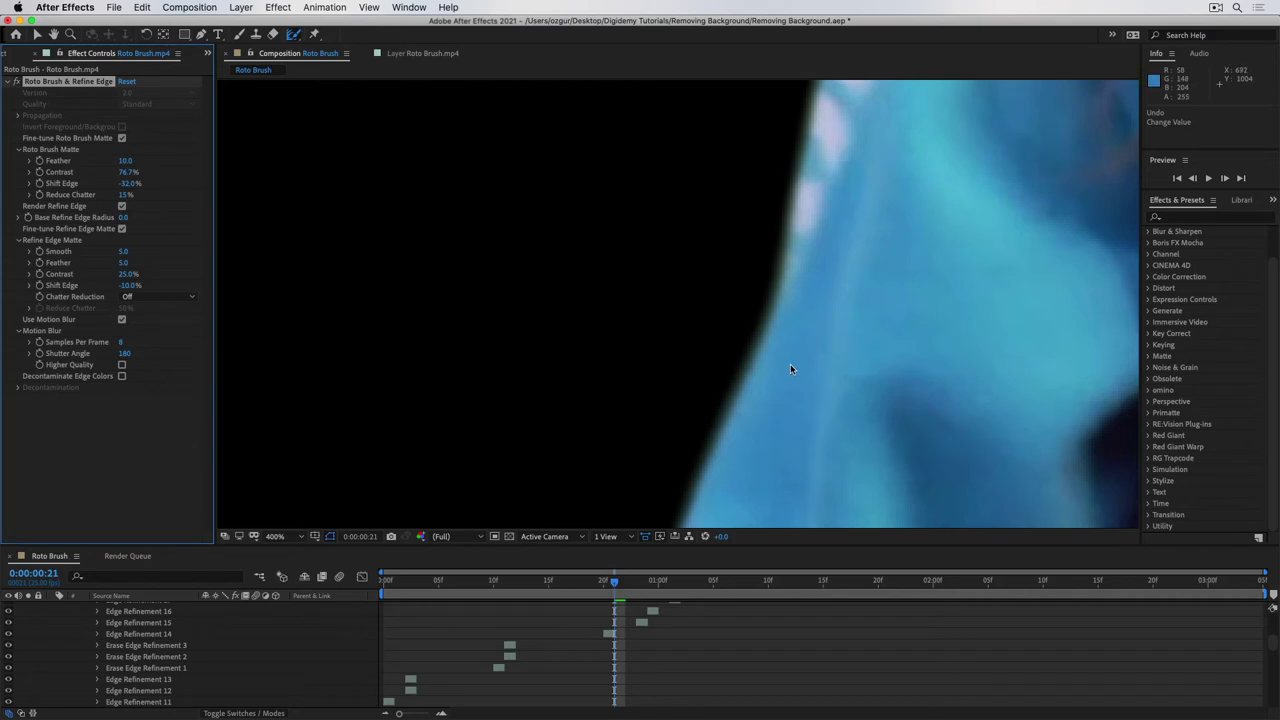
pyautogui.hotkey('shift', '/')
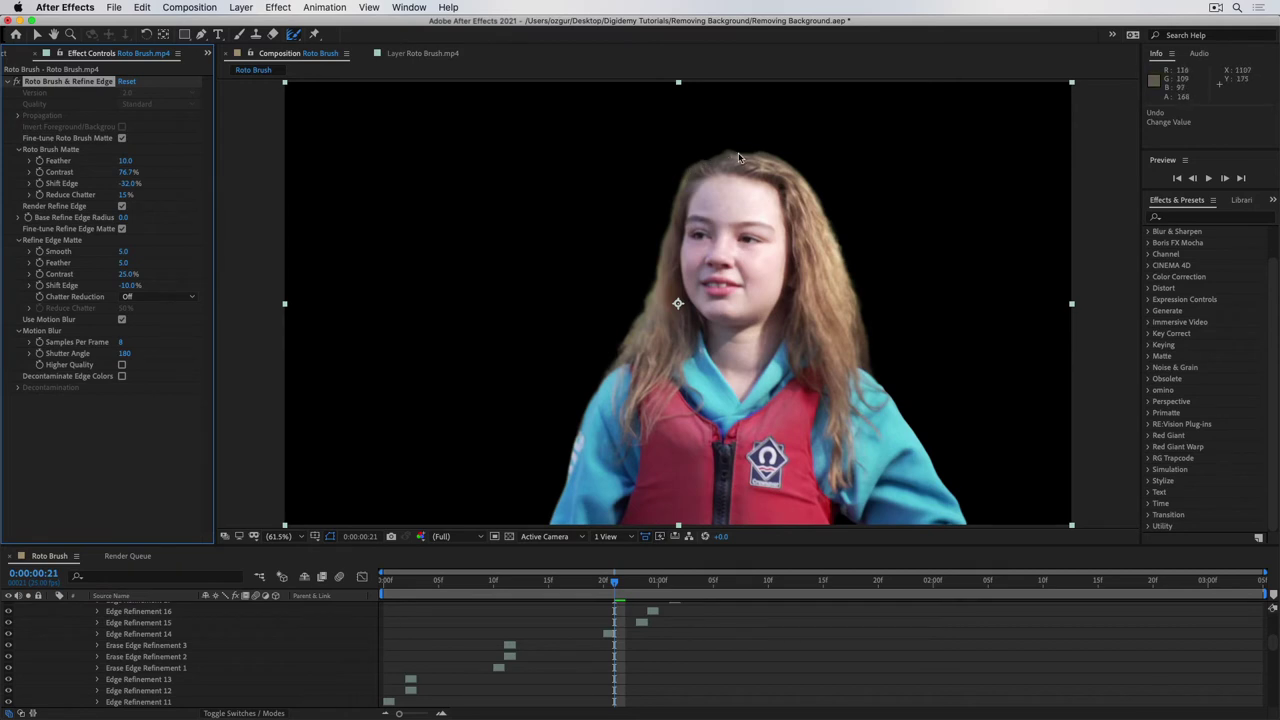
# - Check Decontaminate Edge Colors on the Roto Brush & Refine Edge matte
pyautogui.click(122, 376)
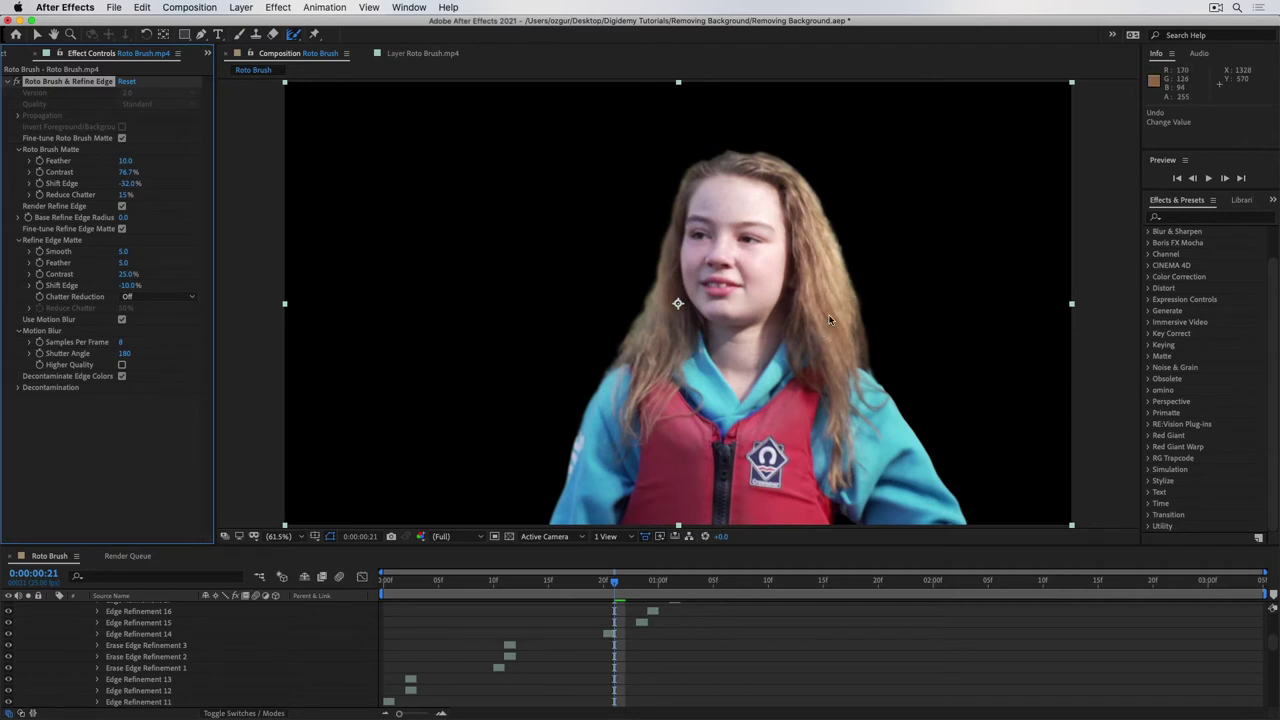
# - Compare hair edges with Decontaminate Edge Colors on and off, leave it unchecked, and fit the view
pyautogui.scroll(6, 828, 157)
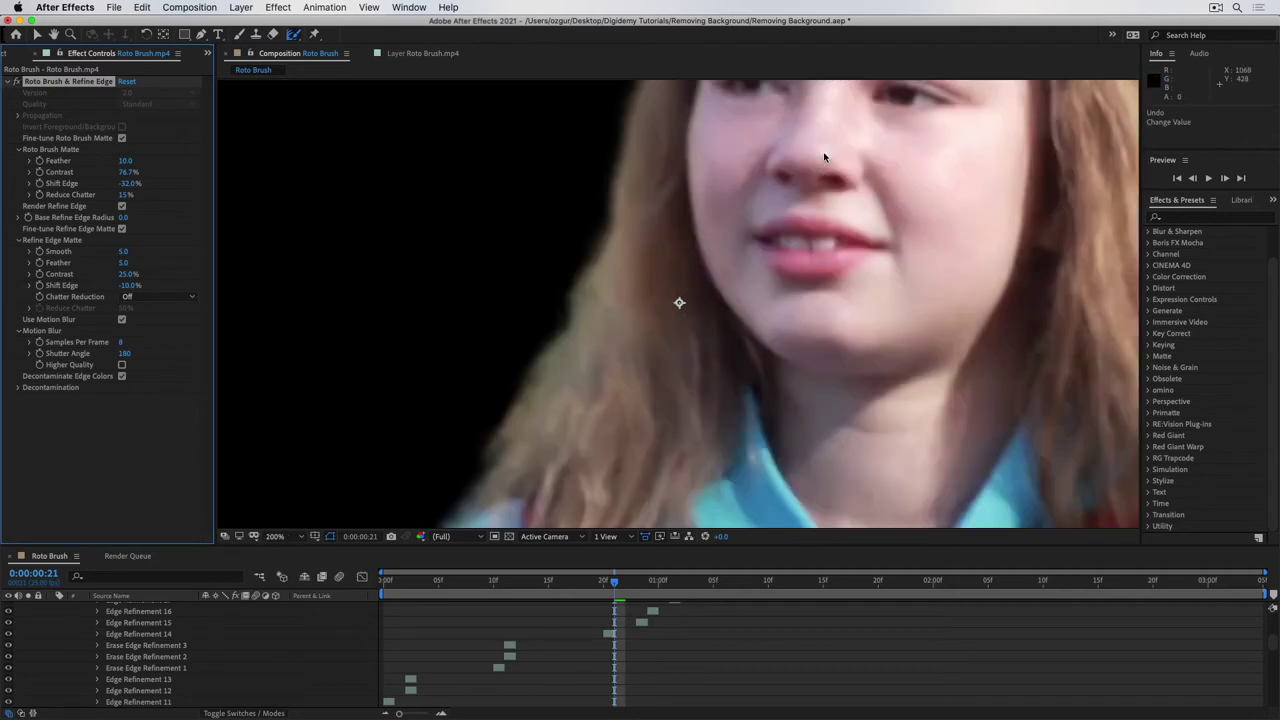
pyautogui.scroll(5, 854, 342)
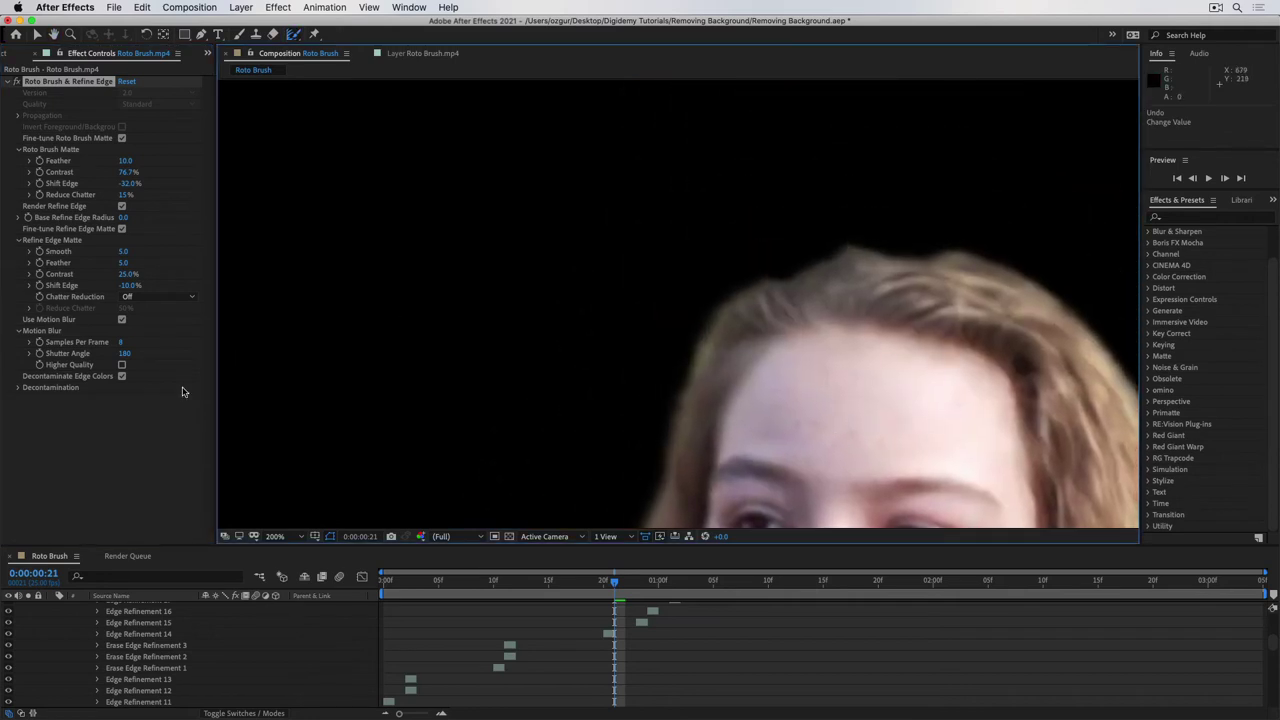
pyautogui.click(128, 378)
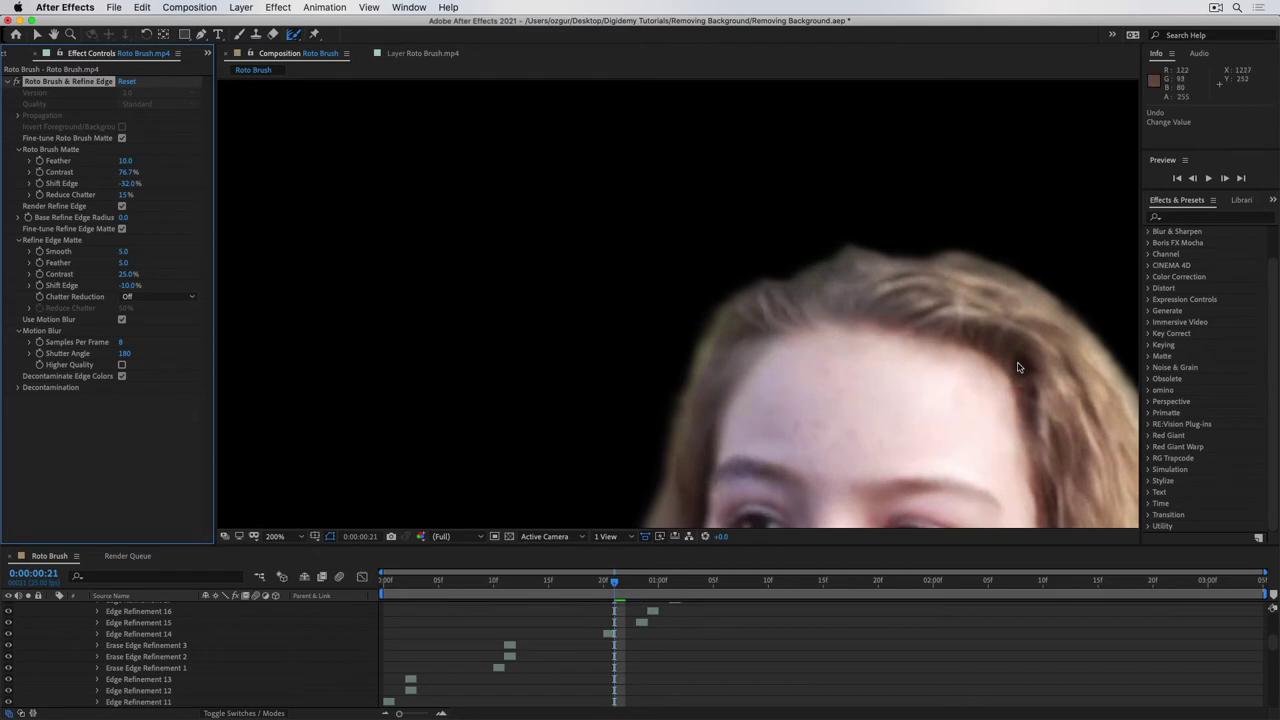
pyautogui.moveTo(1017, 366); pyautogui.dragTo(621, 310)
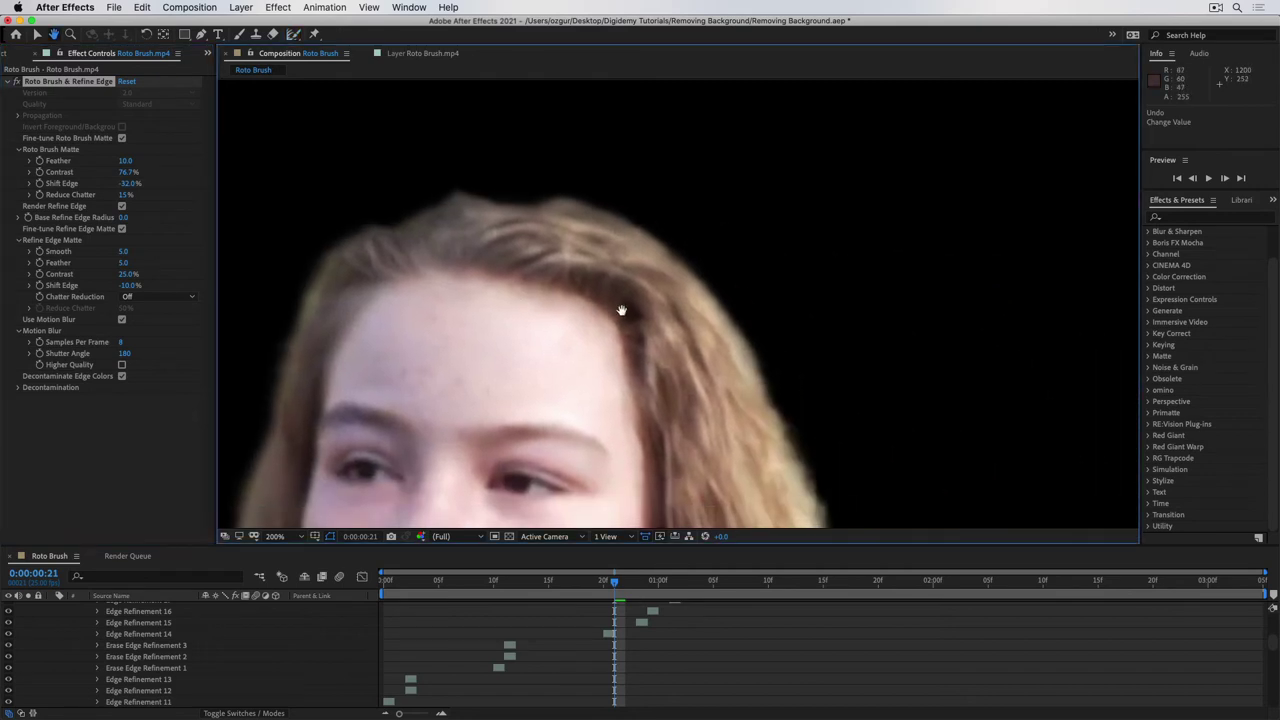
pyautogui.click(121, 377)
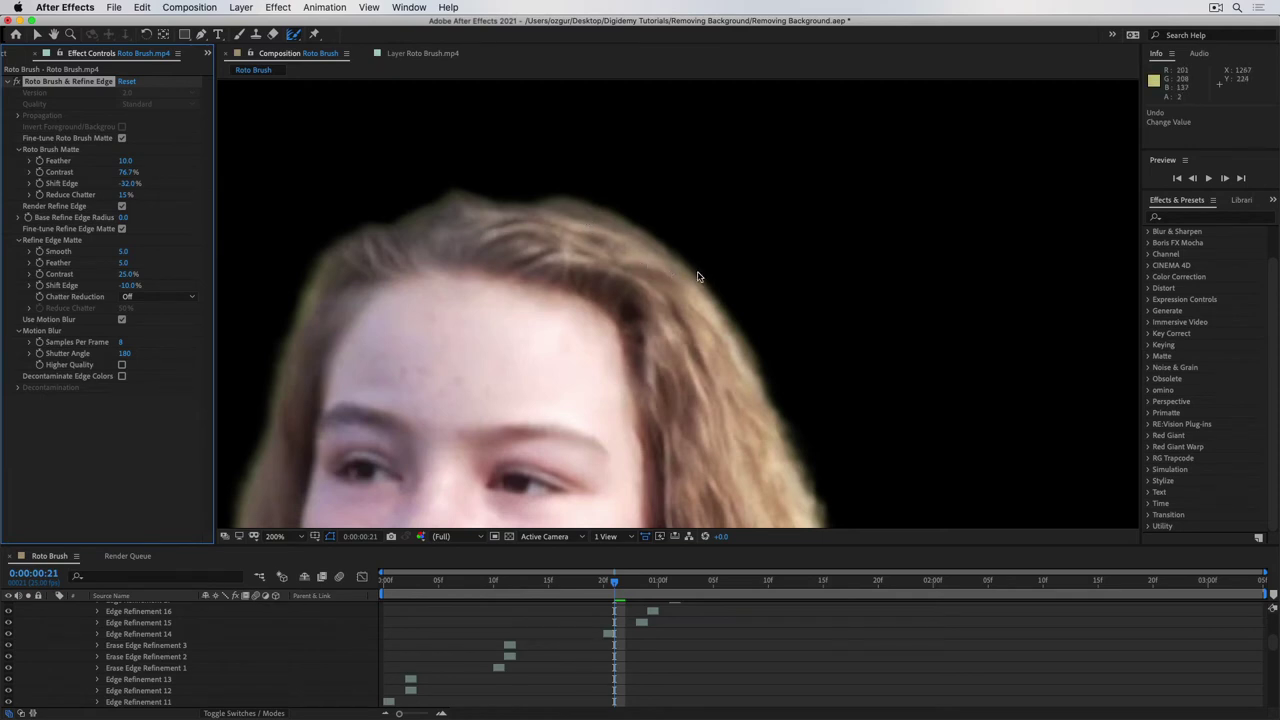
pyautogui.click(121, 377)
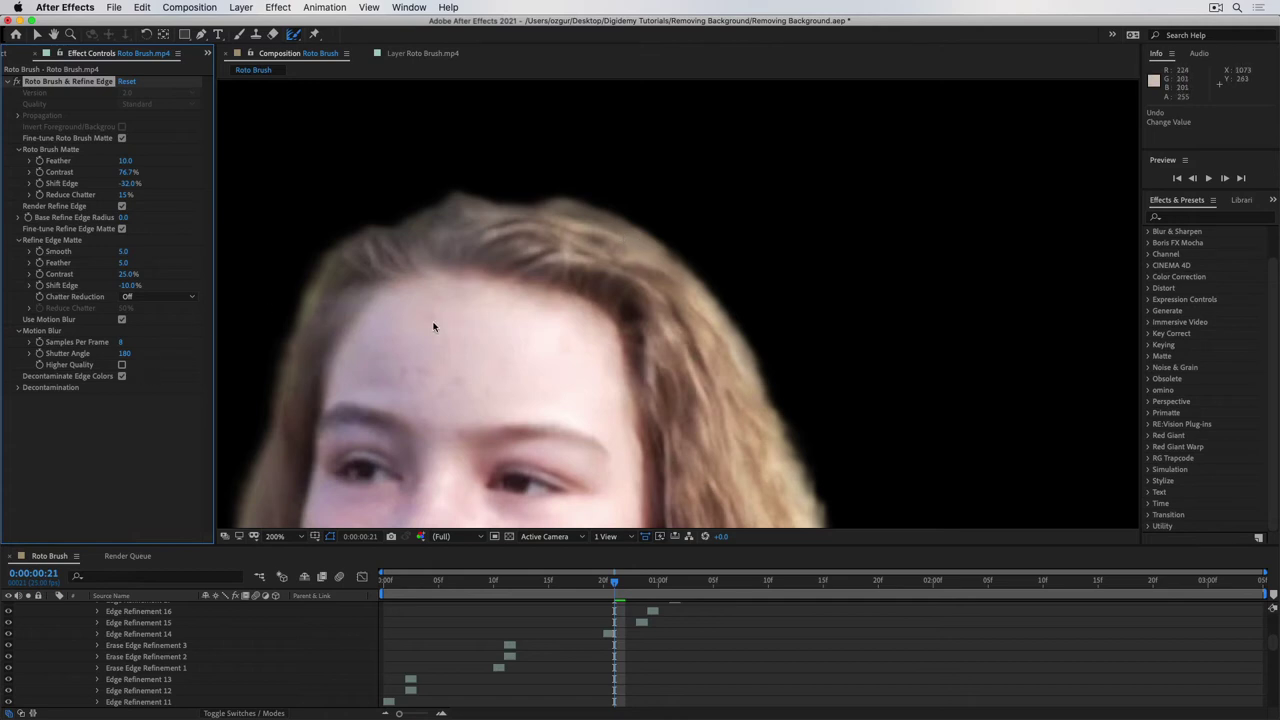
pyautogui.moveTo(300, 391); pyautogui.dragTo(560, 220)
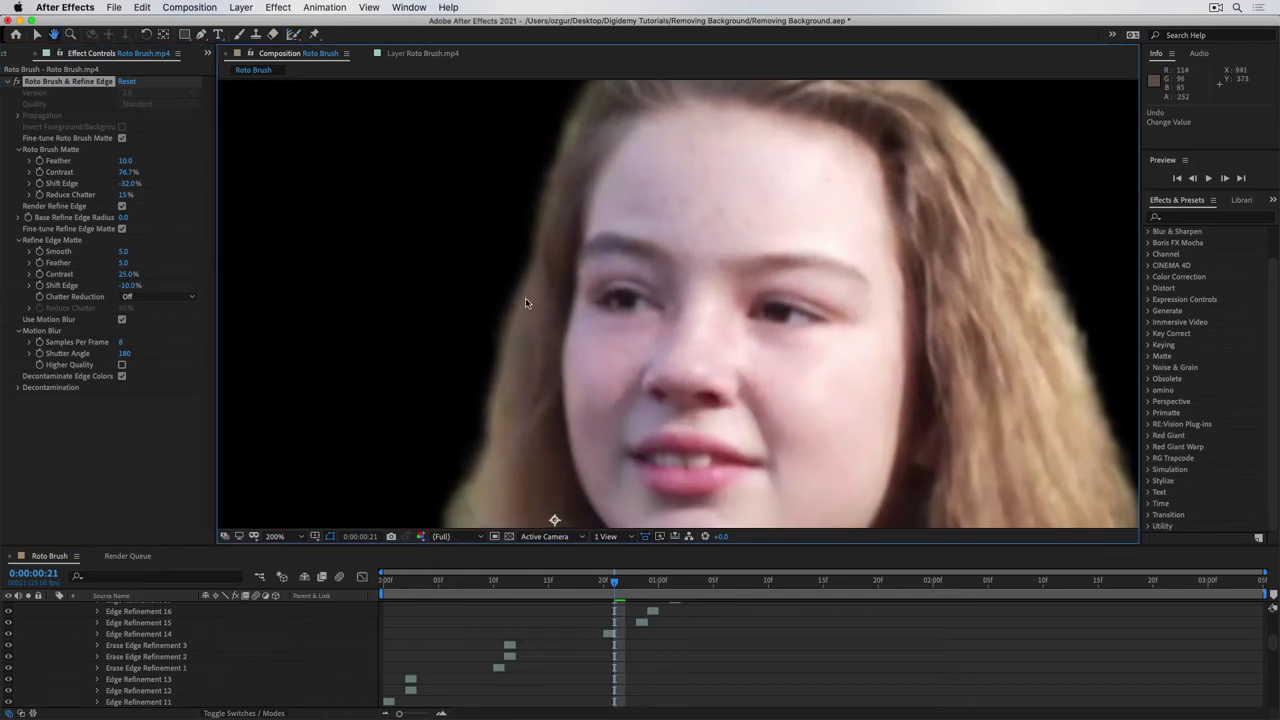
pyautogui.click(122, 377)
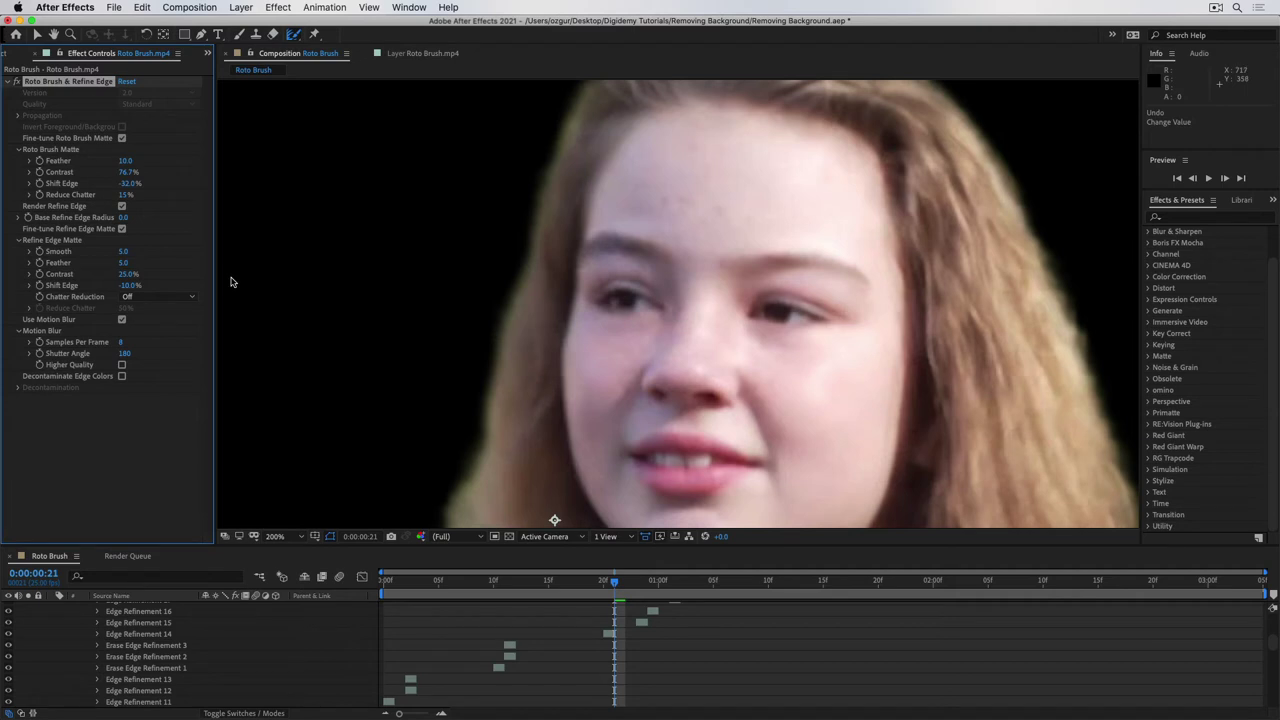
pyautogui.hotkey('shift', '/')
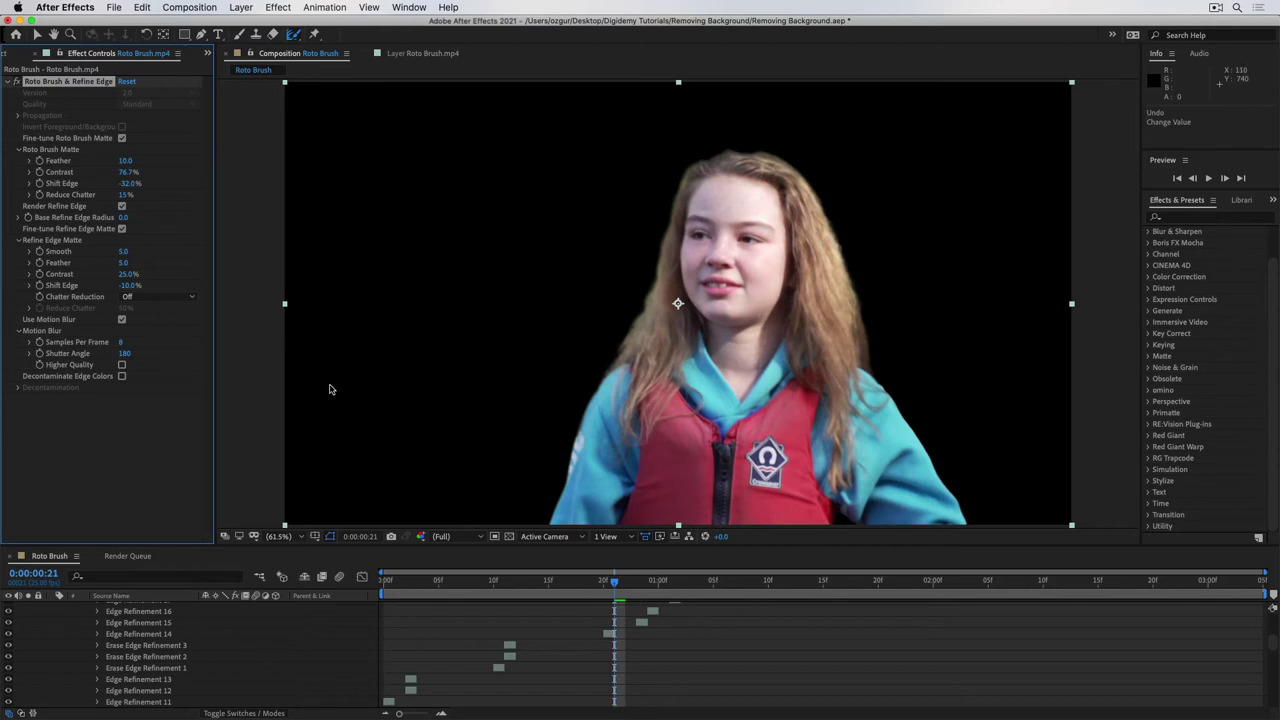
# - Collapse and duplicate the Roto Brush.mp4 layer via Edit > Duplicate
pyautogui.press('h')
pyautogui.scroll(4, 251, 680)
pyautogui.scroll(6, 241, 692)
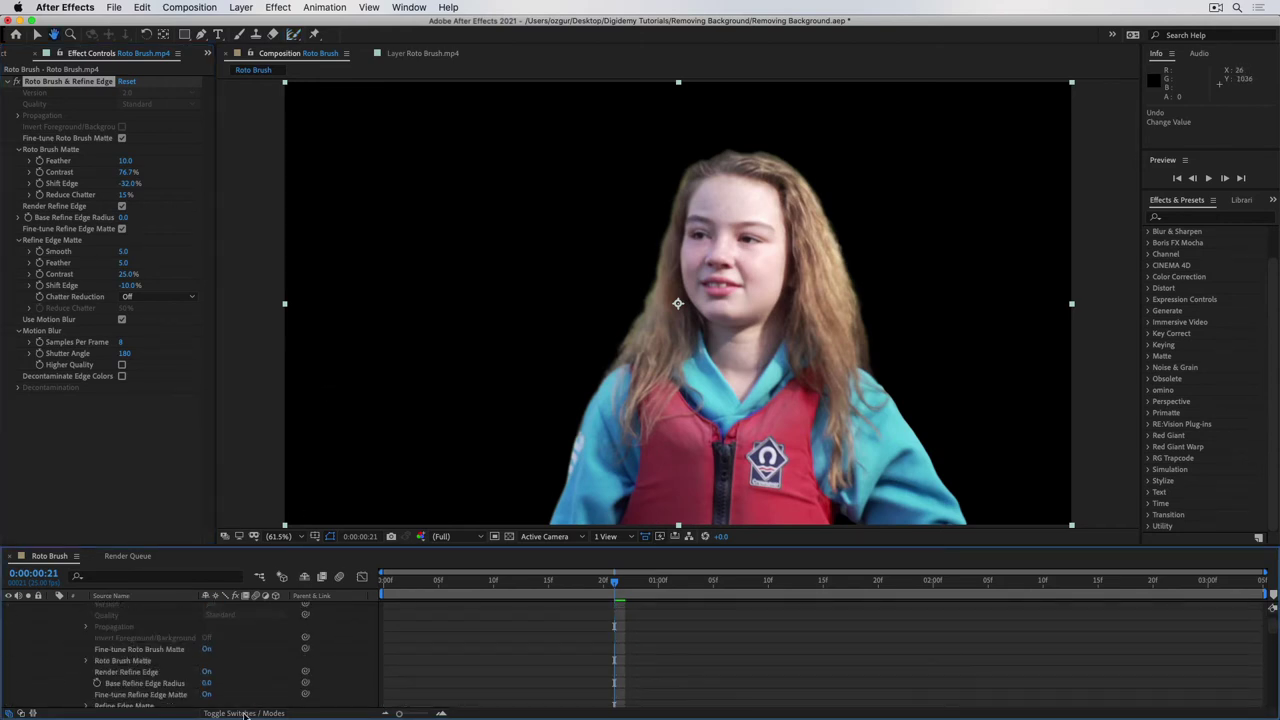
pyautogui.click(27, 623)
pyautogui.click(53, 608)
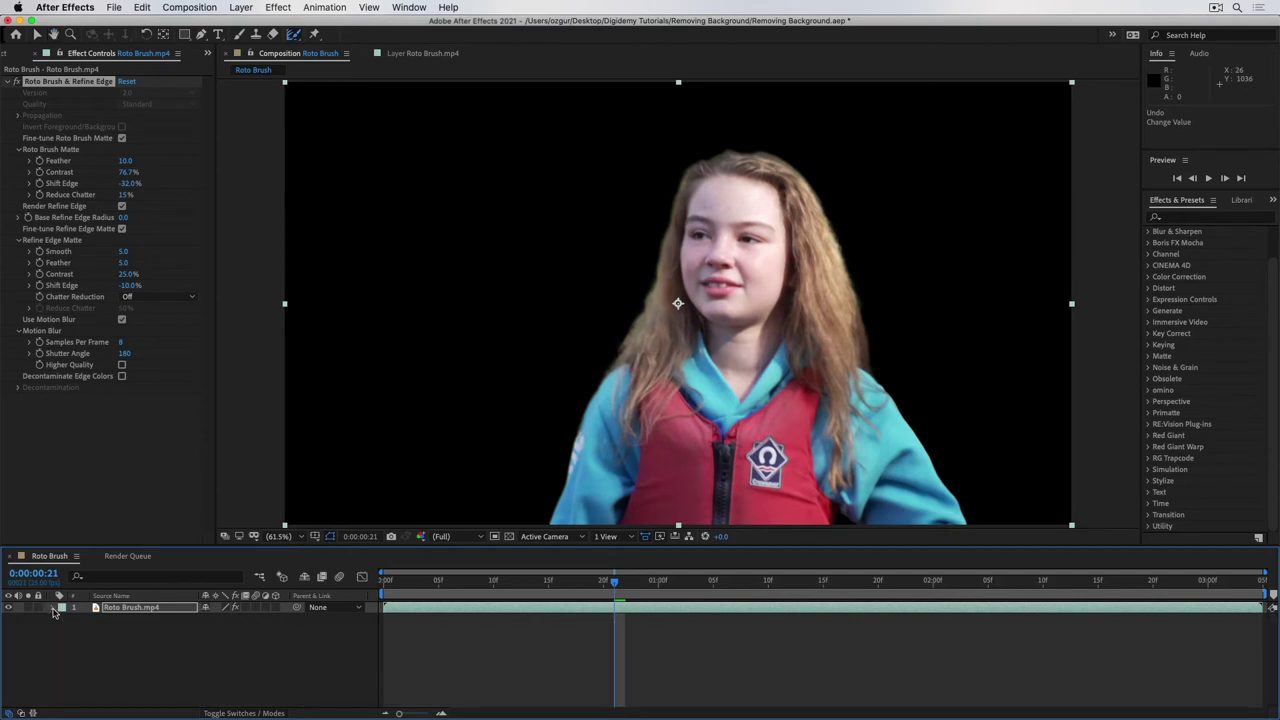
pyautogui.click(138, 611)
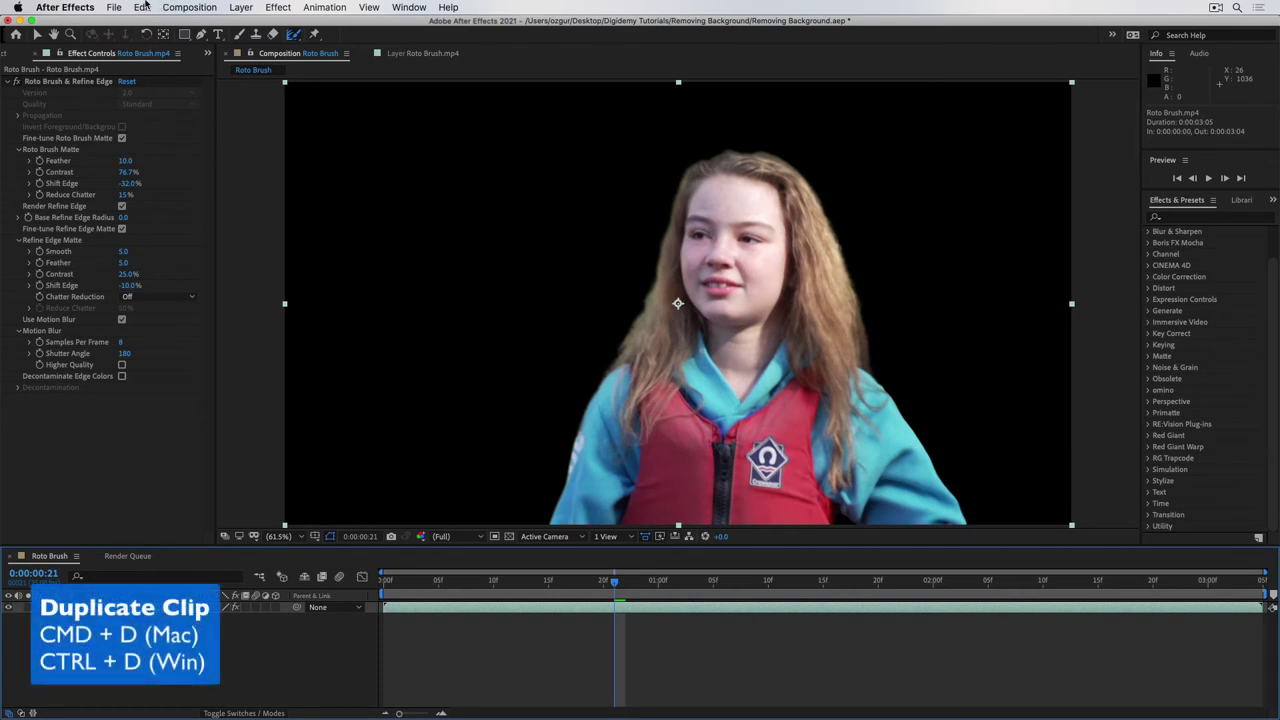
pyautogui.click(146, 7)
pyautogui.click(175, 167)
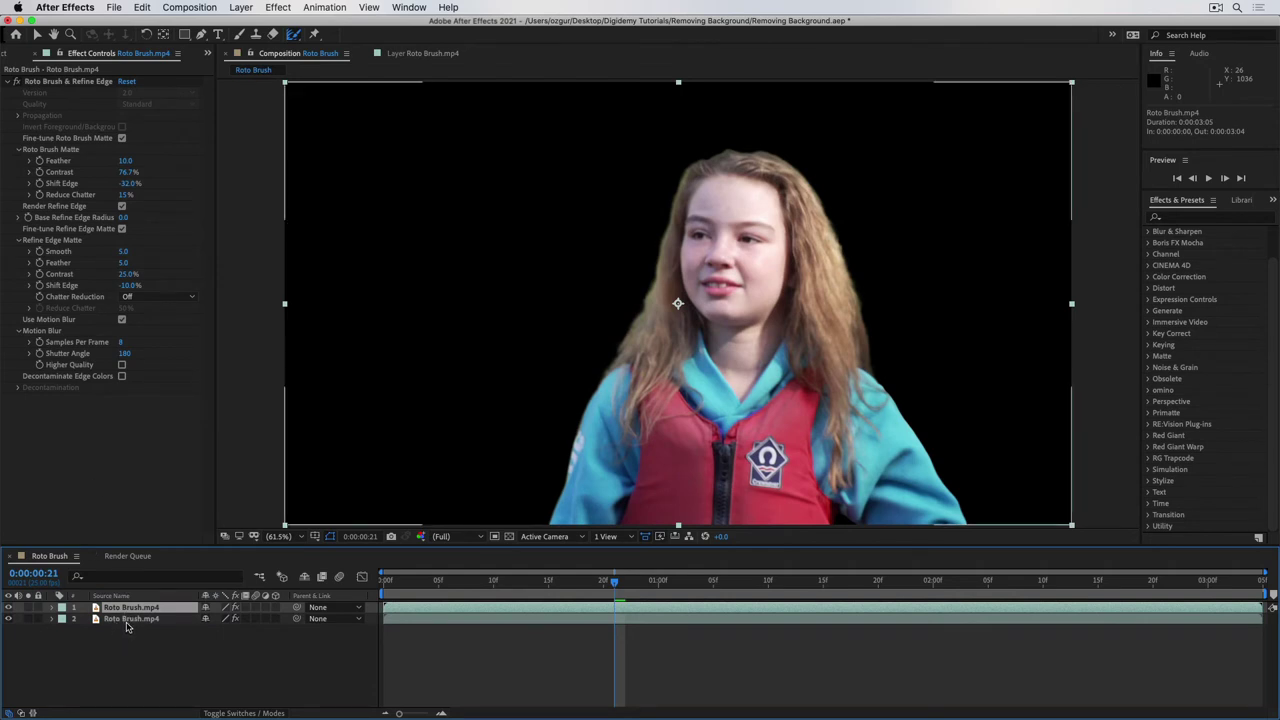
# - Rename the lower copy 'Background' and the upper copy 'Cutout'
pyautogui.click(141, 622)
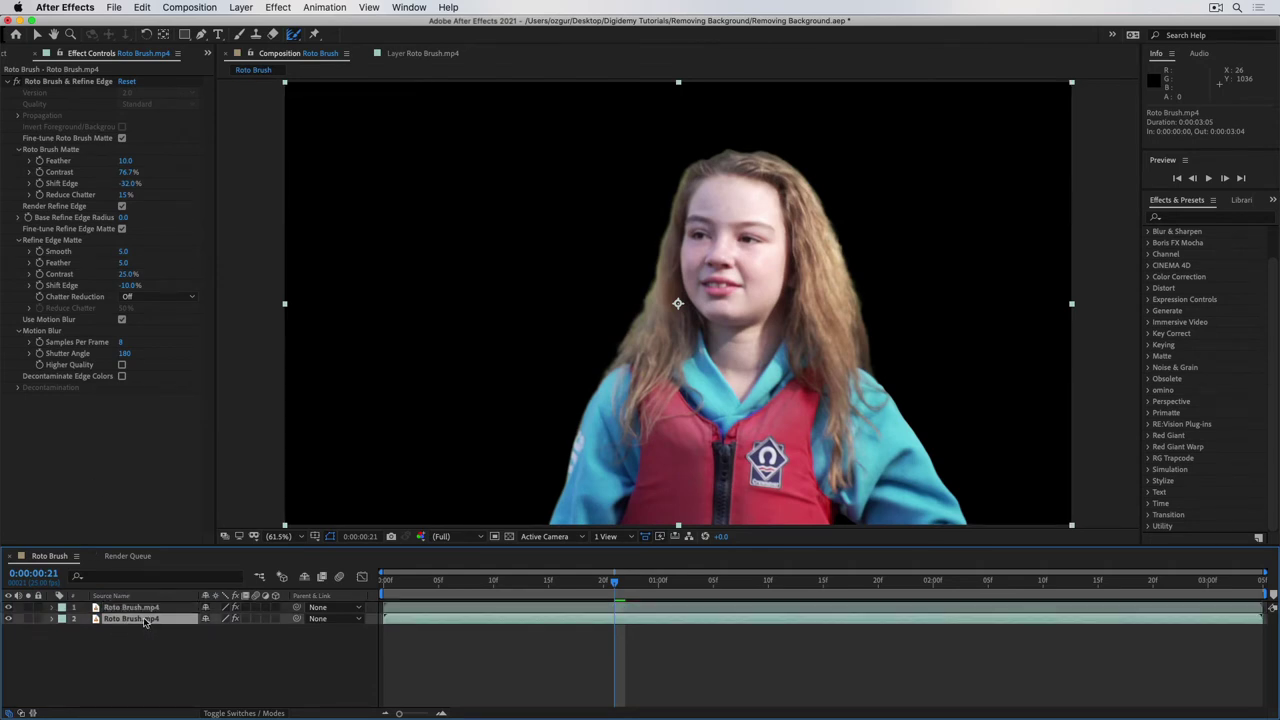
pyautogui.press('Return')
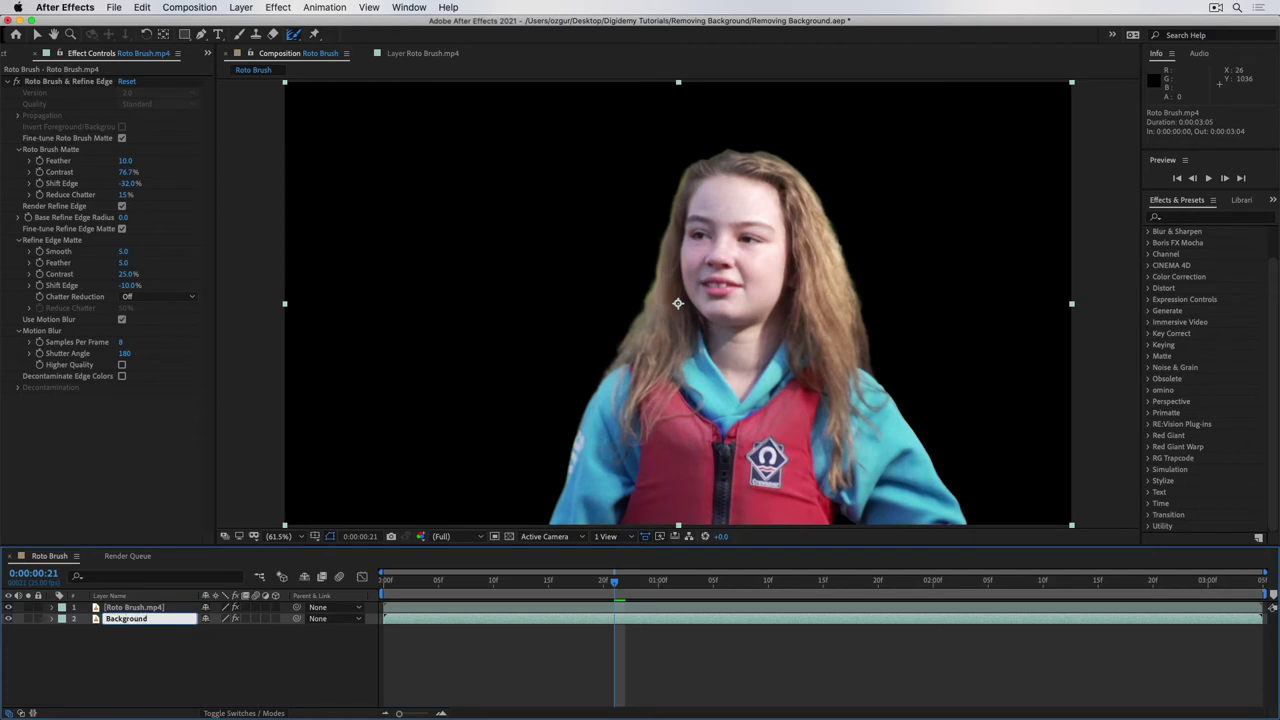
pyautogui.press('Return')
pyautogui.click(176, 606)
pyautogui.press('Return')
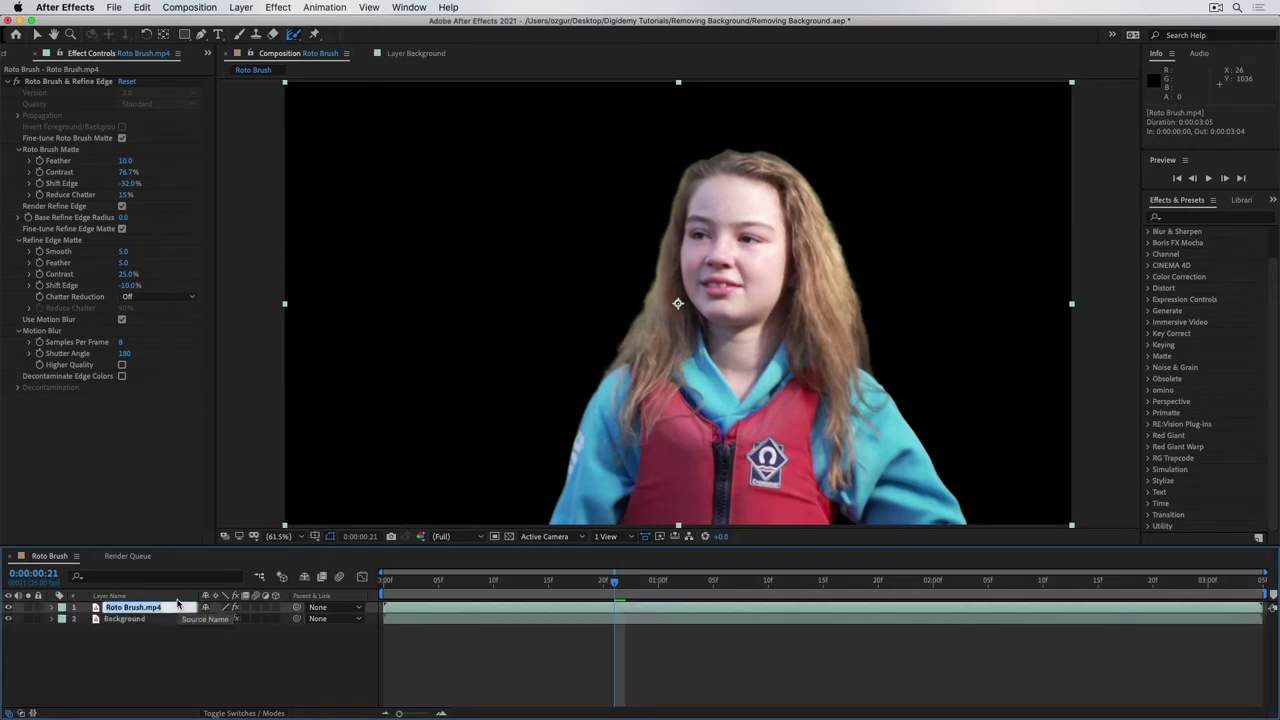
pyautogui.write('Cutout')
pyautogui.press('Return')
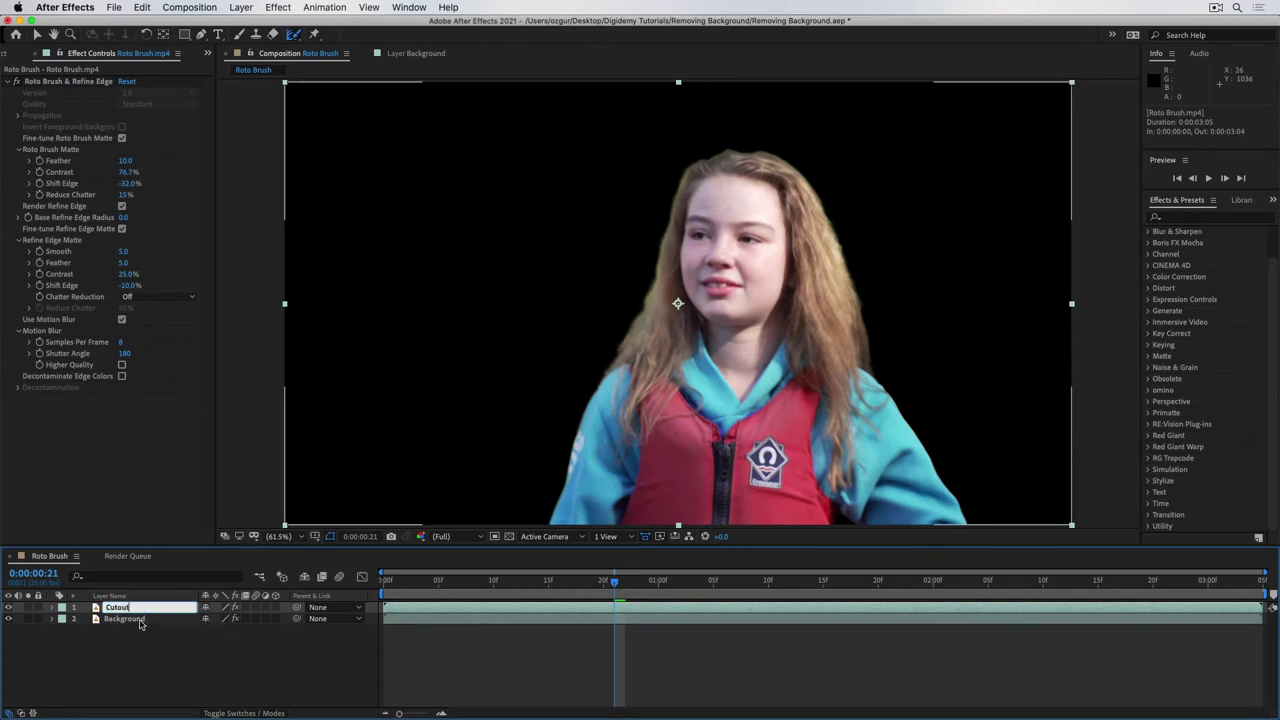
pyautogui.click(152, 620)
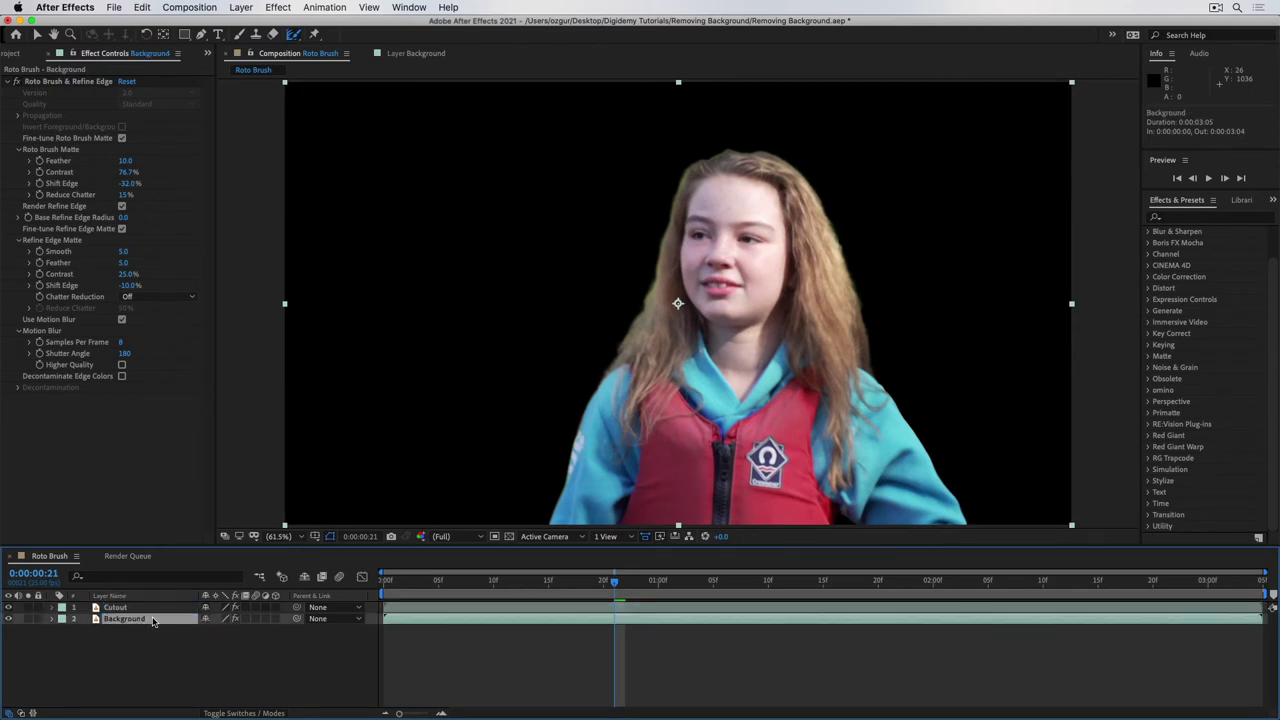
# - Delete Roto Brush & Refine Edge from Background, then test-shift Cutout, preview, and undo the move
pyautogui.click(108, 82)
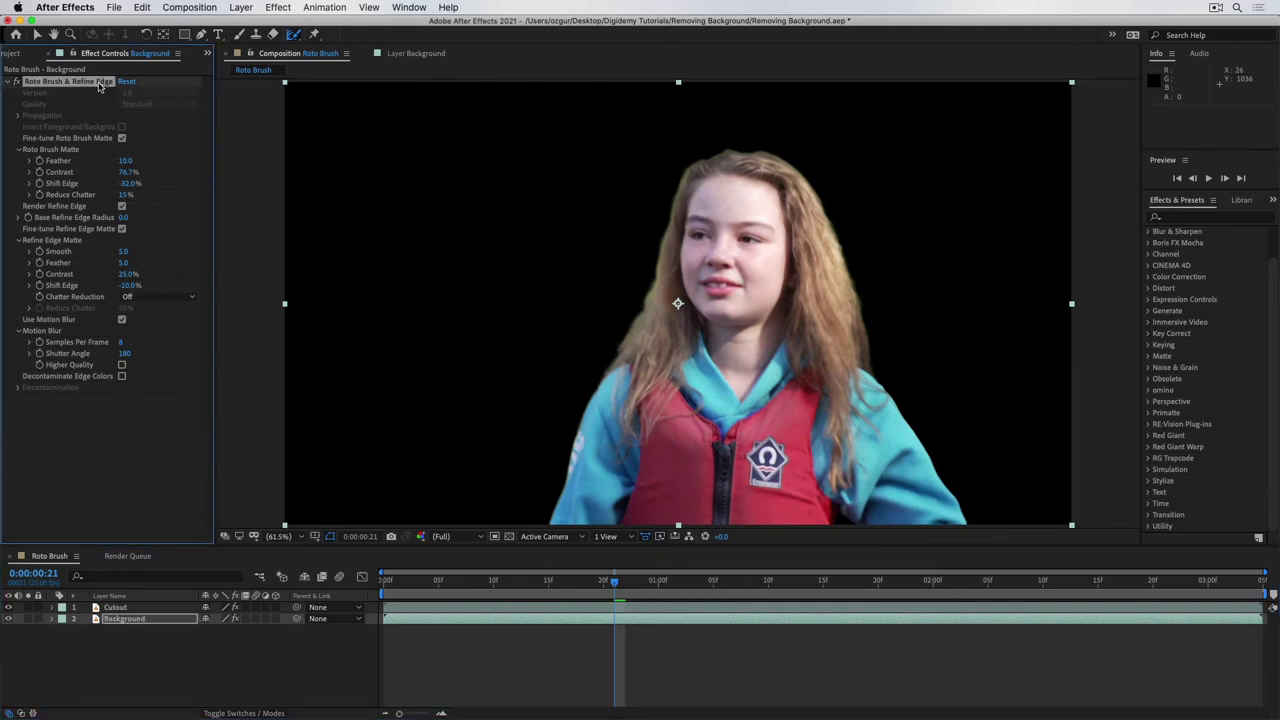
pyautogui.press('Delete')
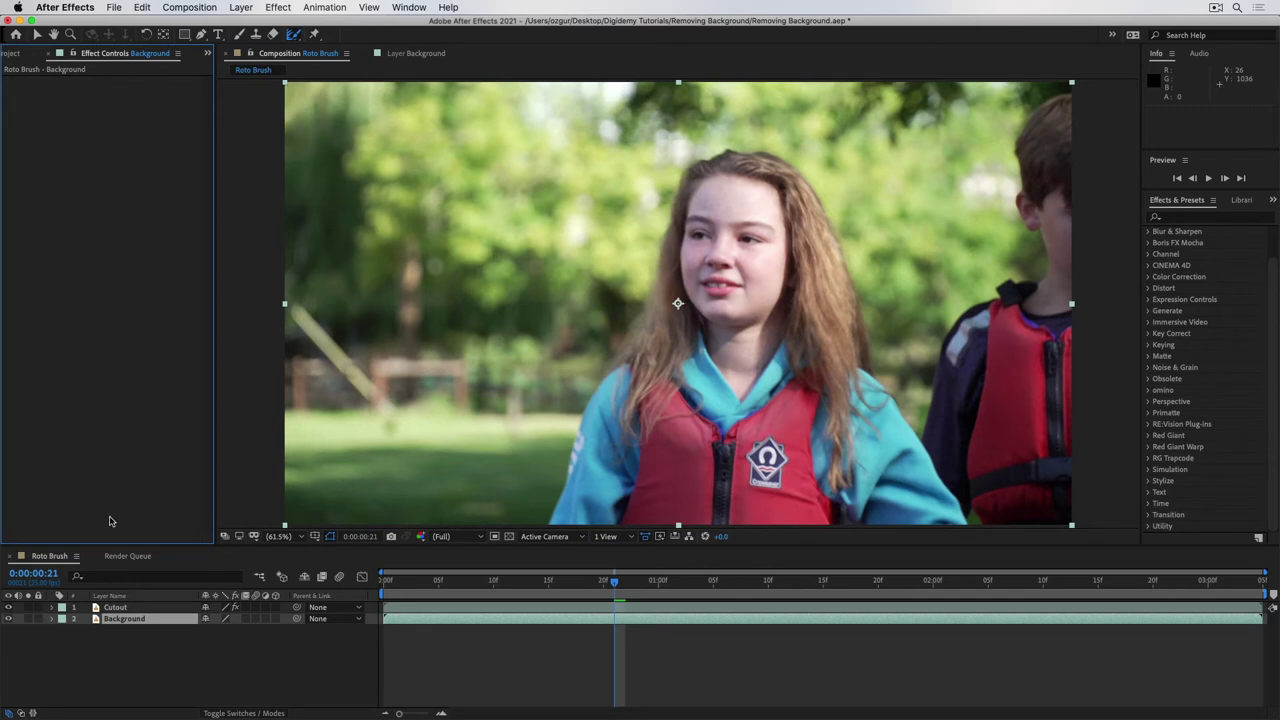
pyautogui.click(118, 608)
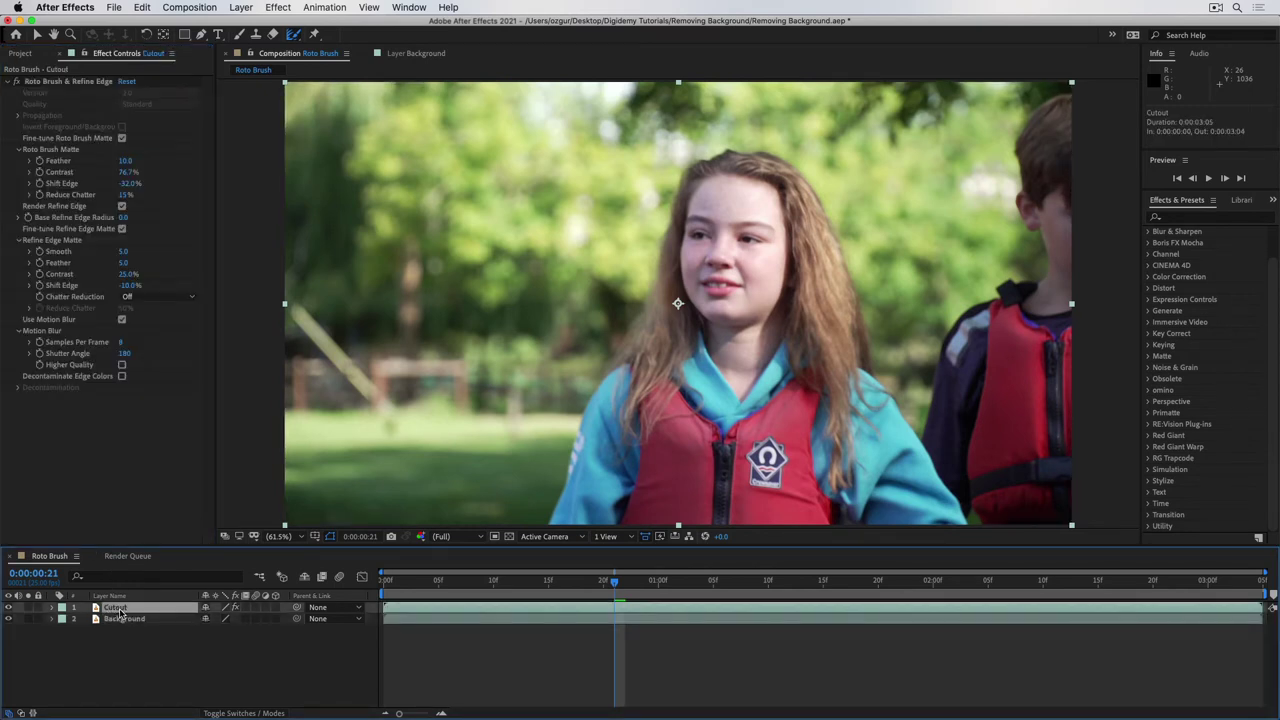
pyautogui.click(718, 449)
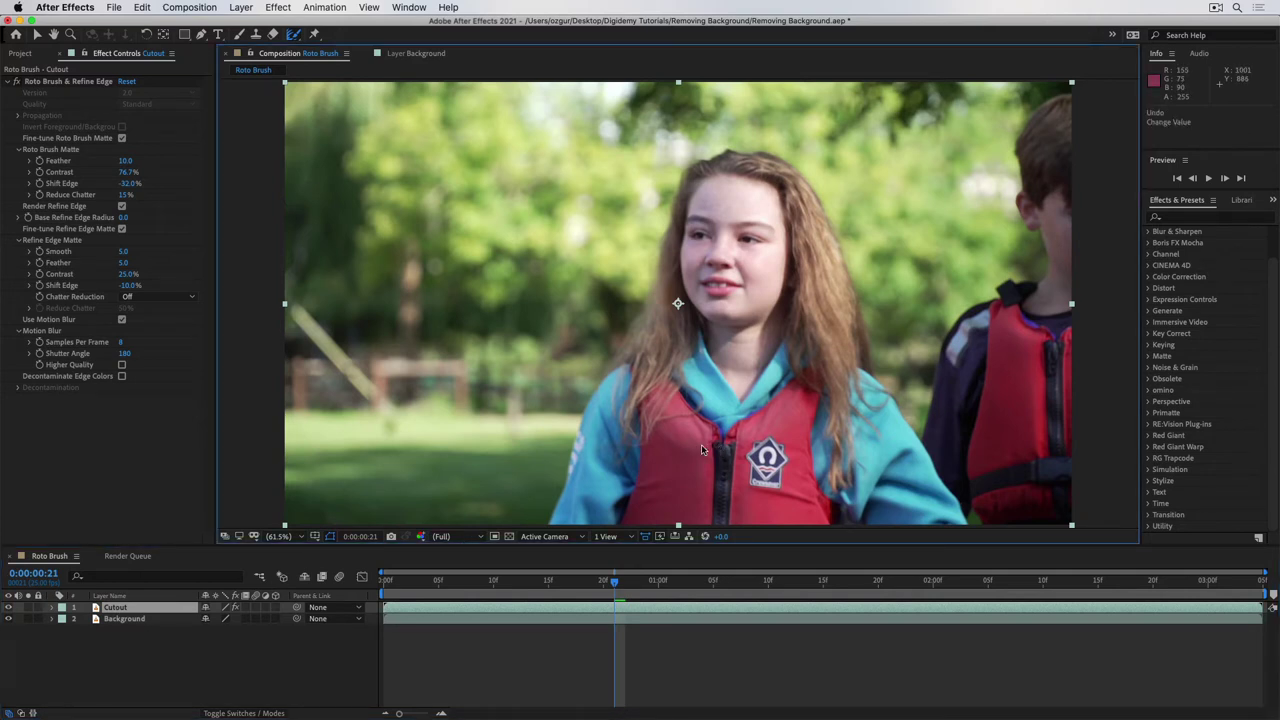
pyautogui.moveTo(701, 444); pyautogui.dragTo(365, 453)
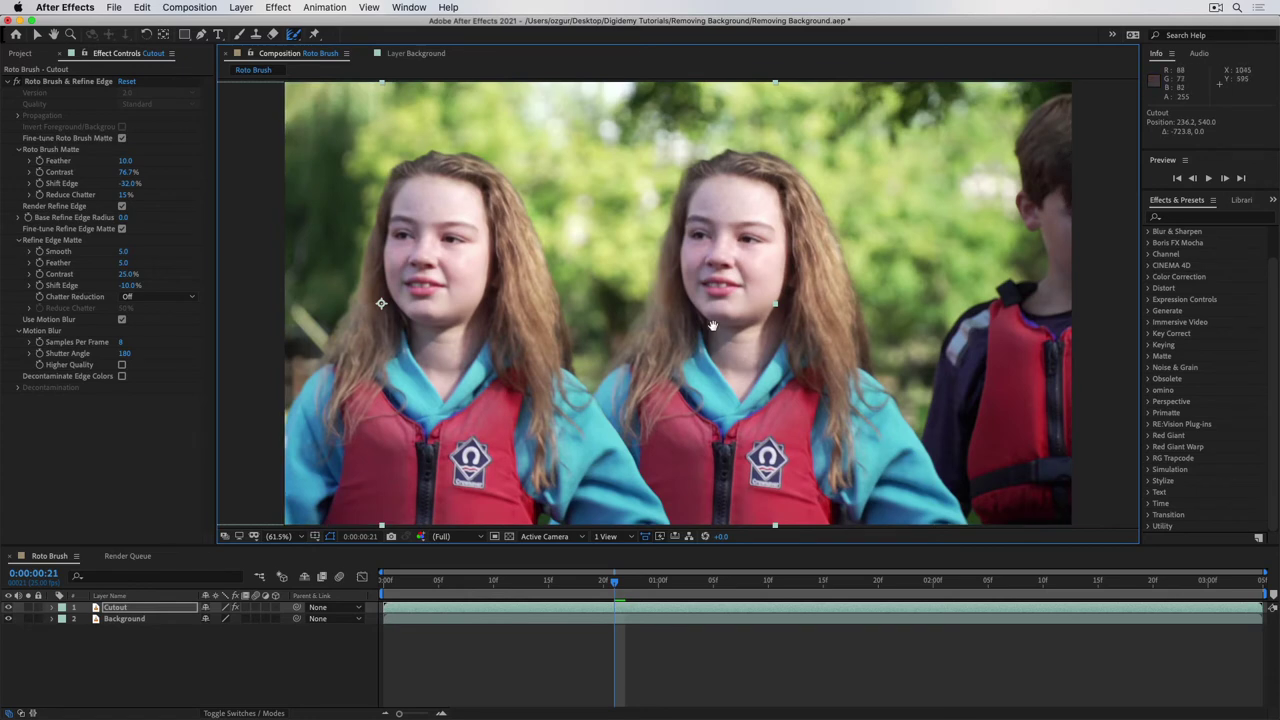
pyautogui.press('space')
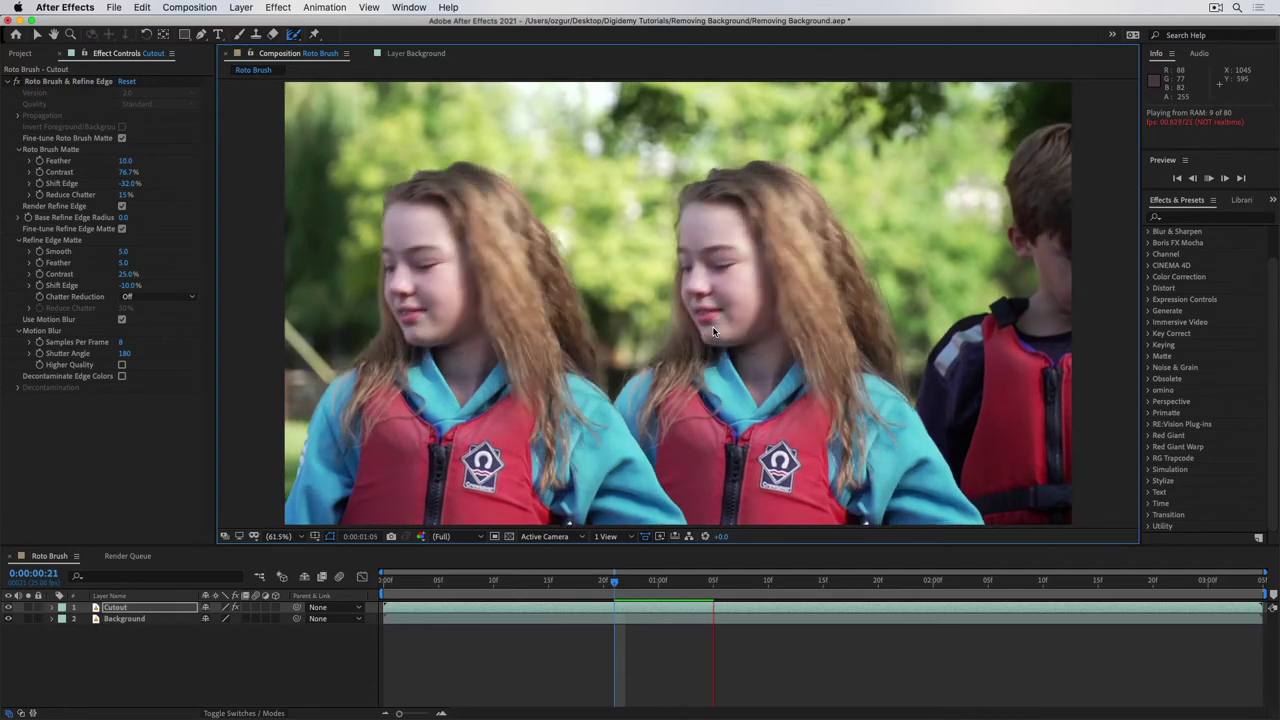
pyautogui.press('space')
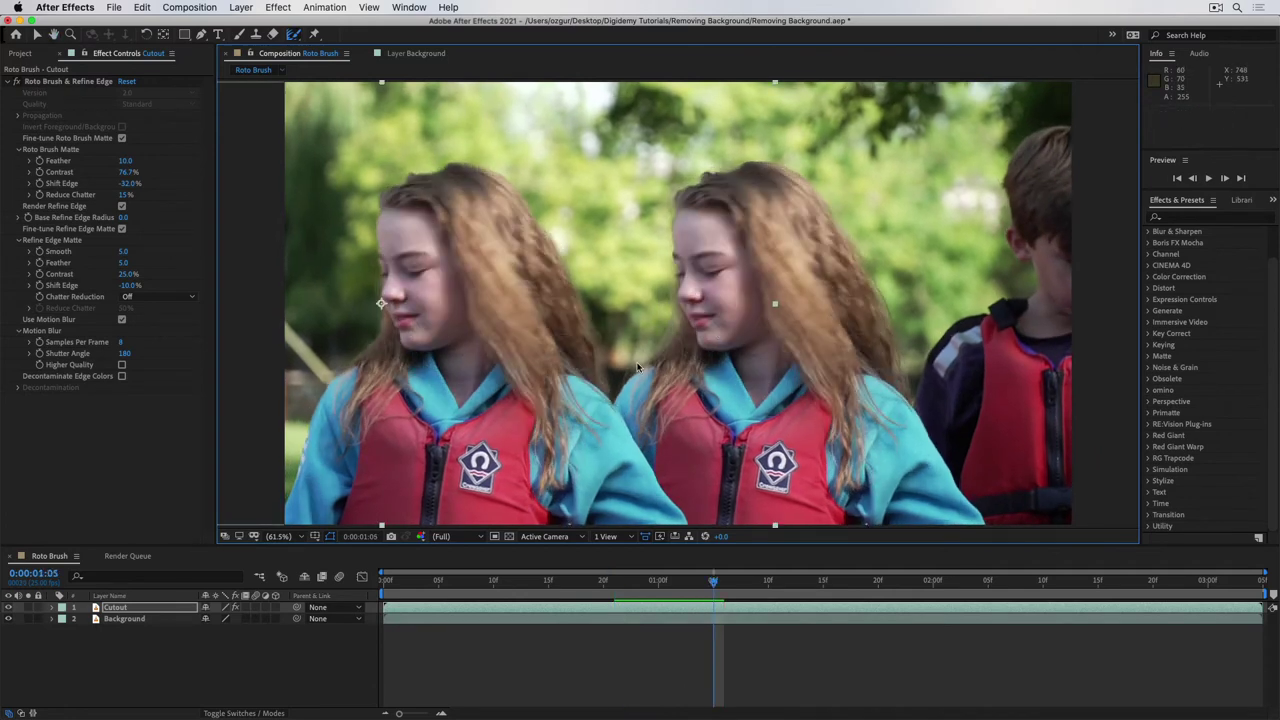
pyautogui.click(142, 7)
pyautogui.click(165, 21)
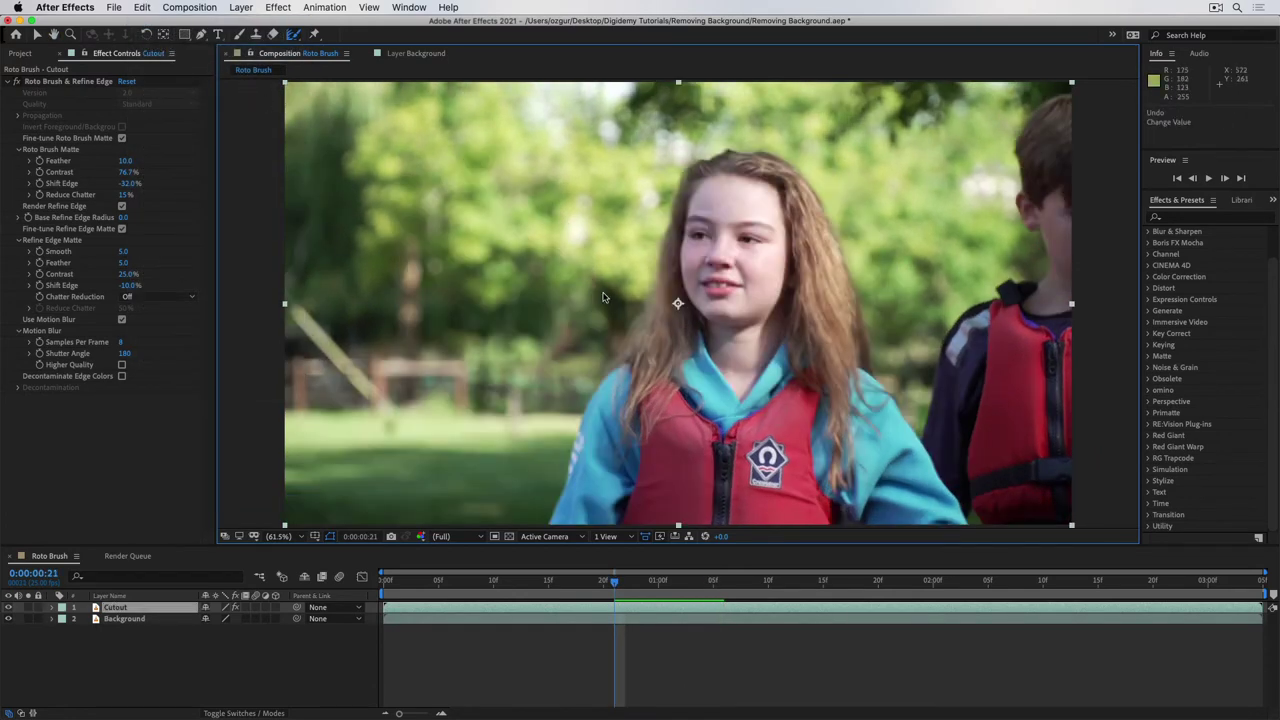
# - Apply Lumetri Color to the Cutout layer and expand Basic Correction
pyautogui.click(659, 611)
pyautogui.click(1195, 217)
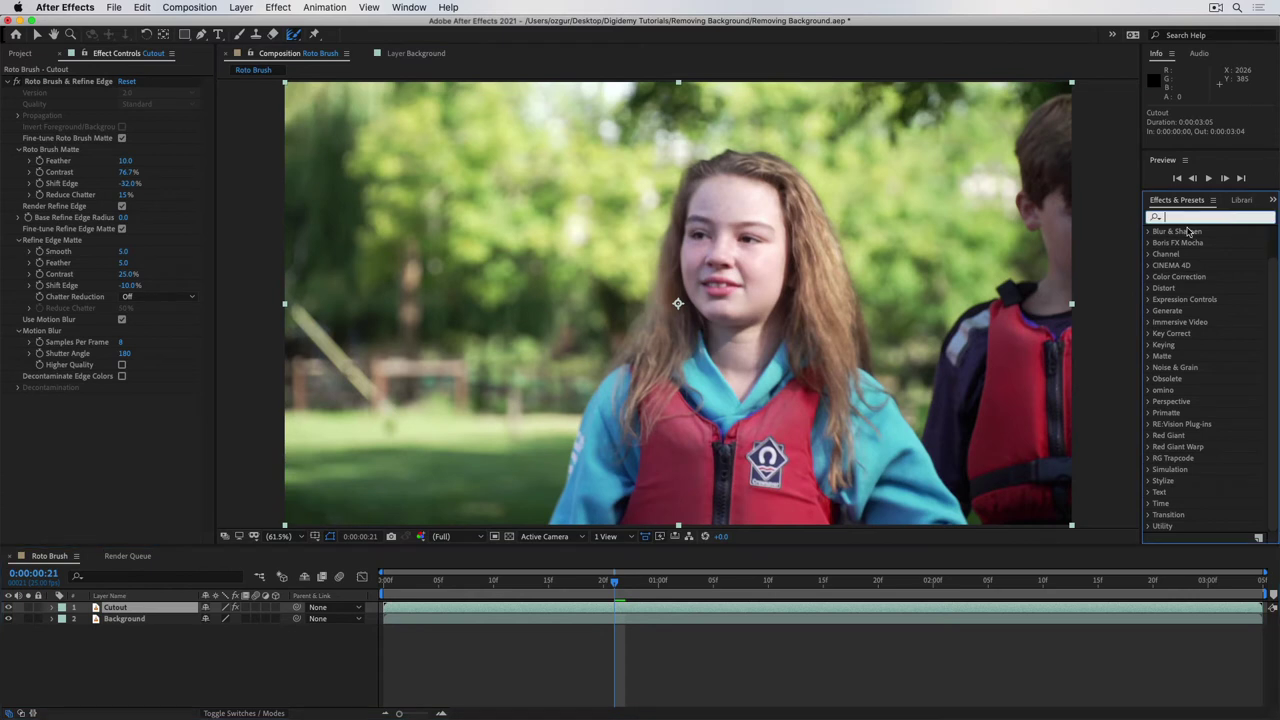
pyautogui.write('lumet')
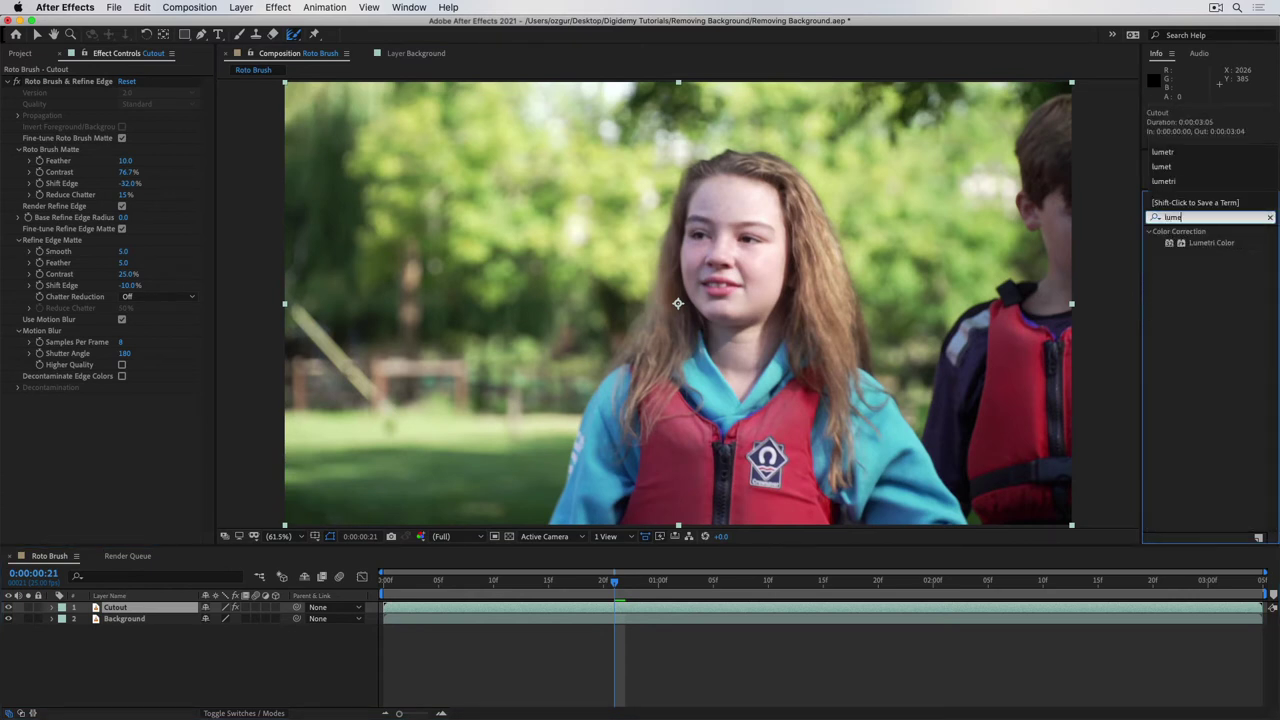
pyautogui.click(1213, 243)
pyautogui.doubleClick(1215, 247)
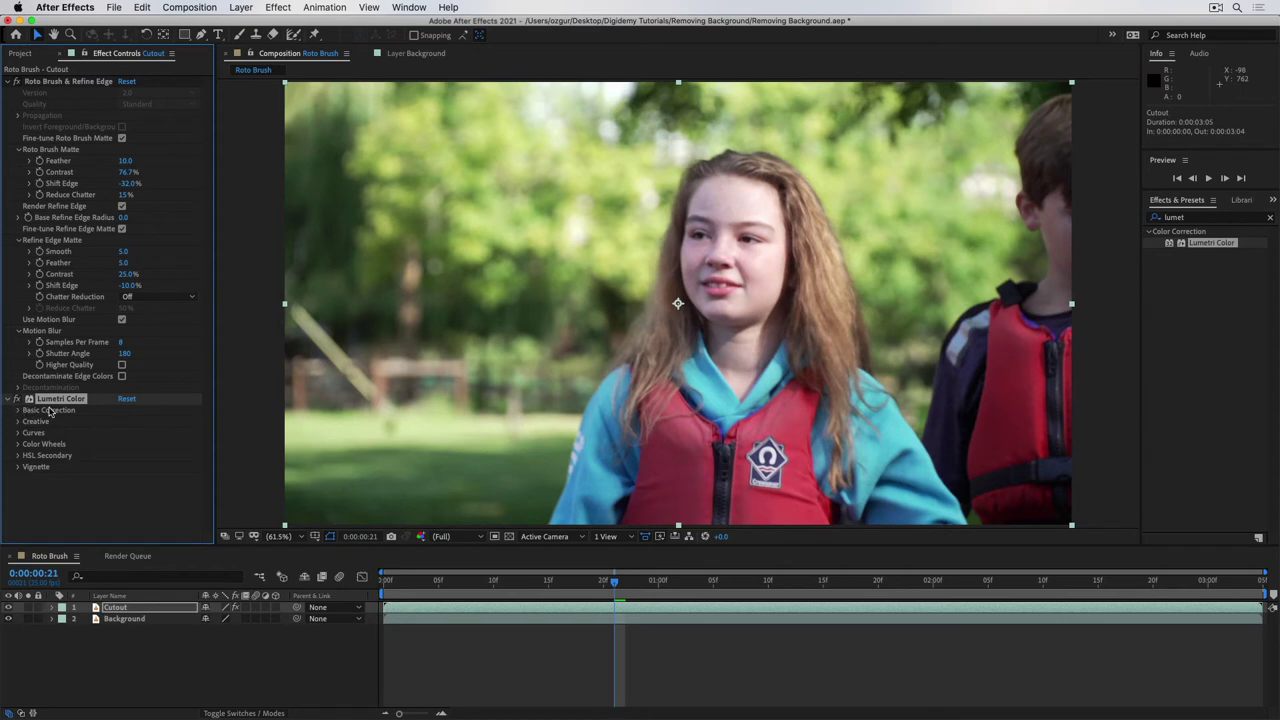
pyautogui.click(18, 411)
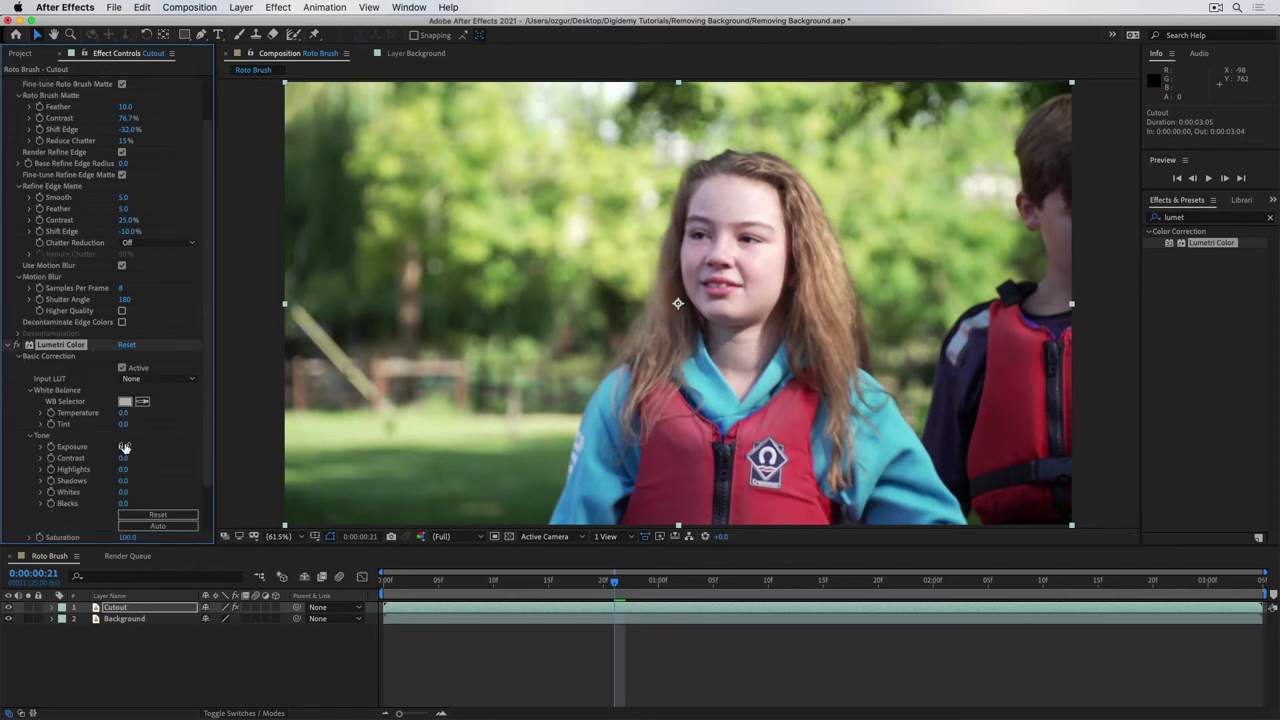
# - Grade Cutout: Exposure -0.5, Temperature 32.1, Contrast 12.3, Highlights -6.1, Shadows 29.9
pyautogui.moveTo(124, 448); pyautogui.dragTo(102, 450)
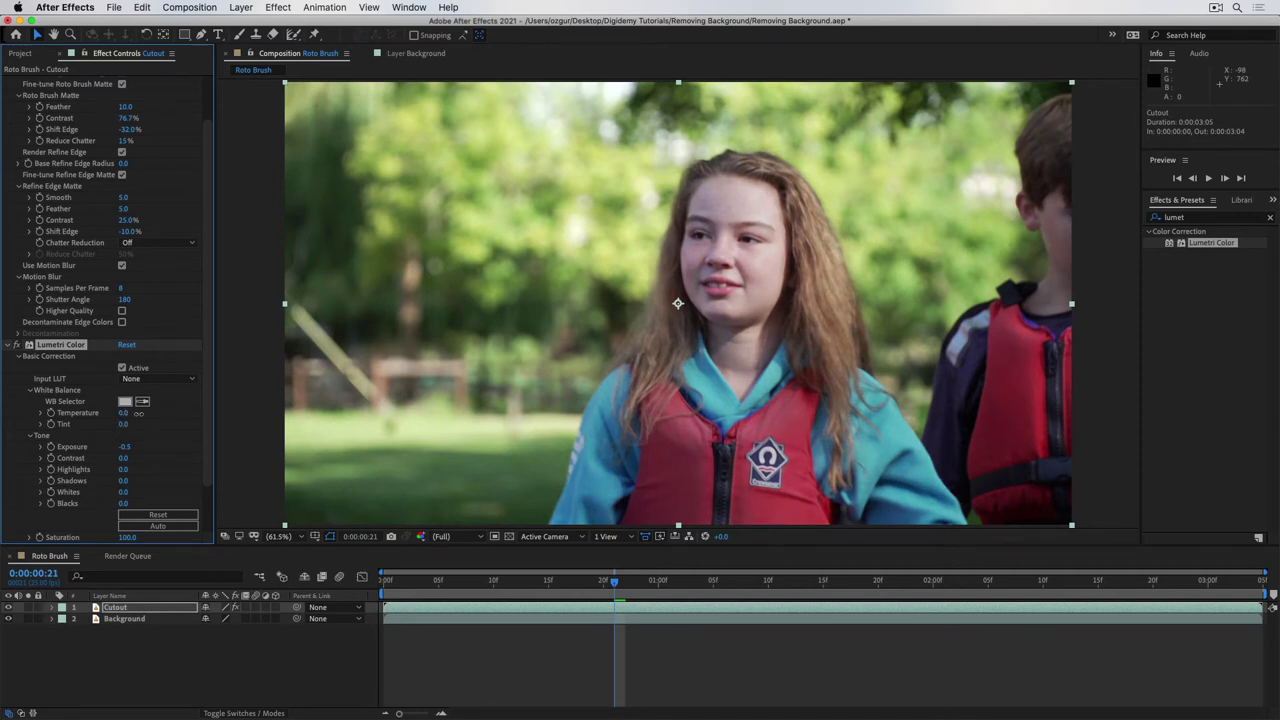
pyautogui.moveTo(185, 408); pyautogui.dragTo(260, 397)
pyautogui.moveTo(124, 460); pyautogui.dragTo(205, 459)
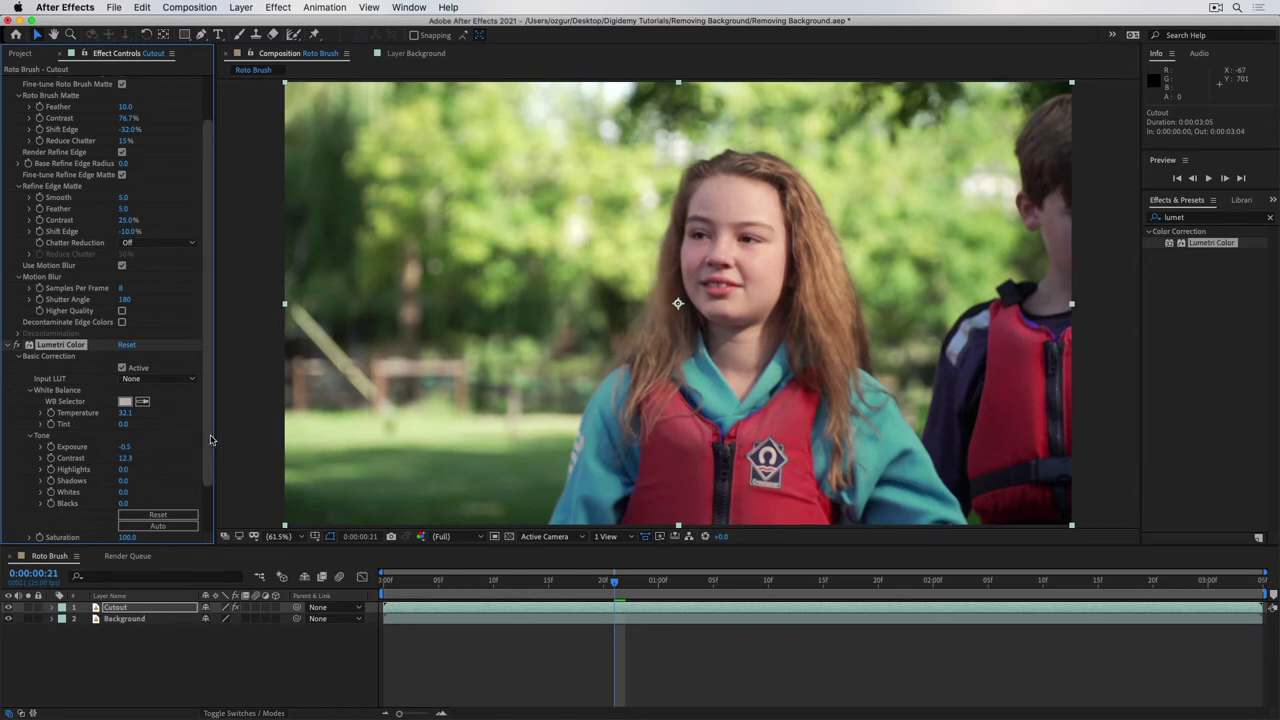
pyautogui.moveTo(115, 474); pyautogui.dragTo(91, 480)
pyautogui.moveTo(123, 481); pyautogui.dragTo(309, 473)
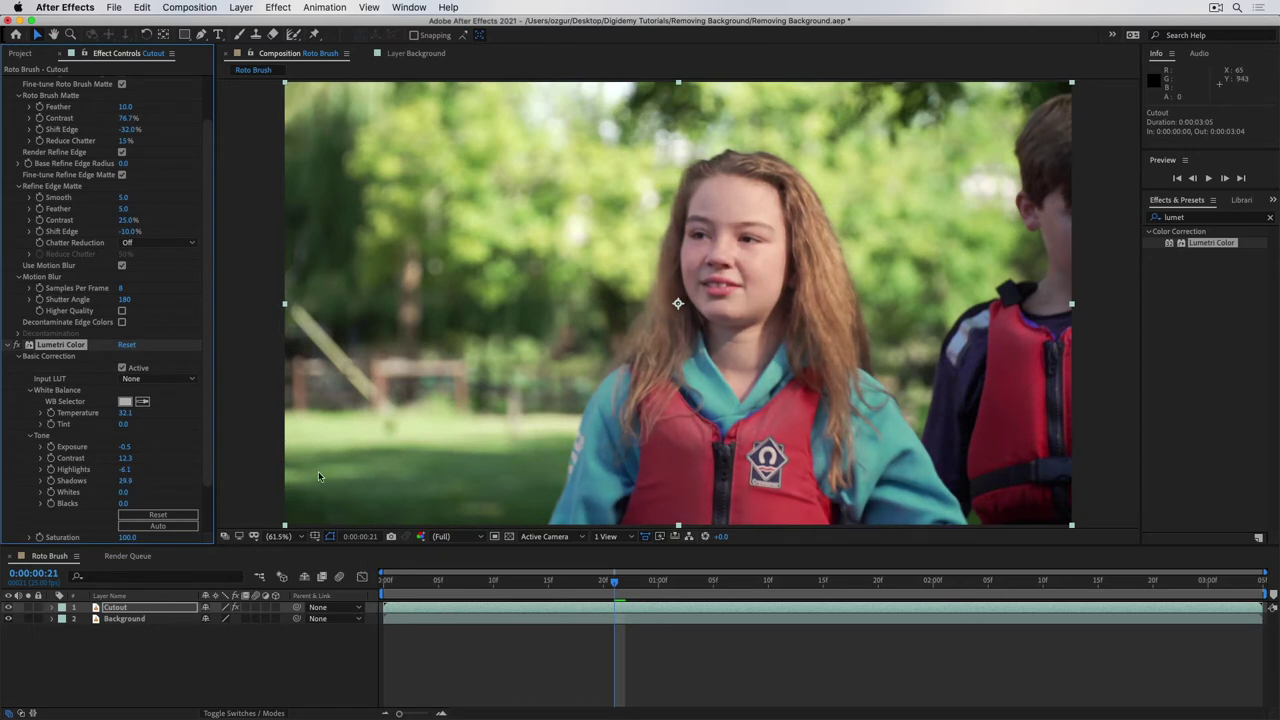
pyautogui.moveTo(585, 586); pyautogui.dragTo(561, 588)
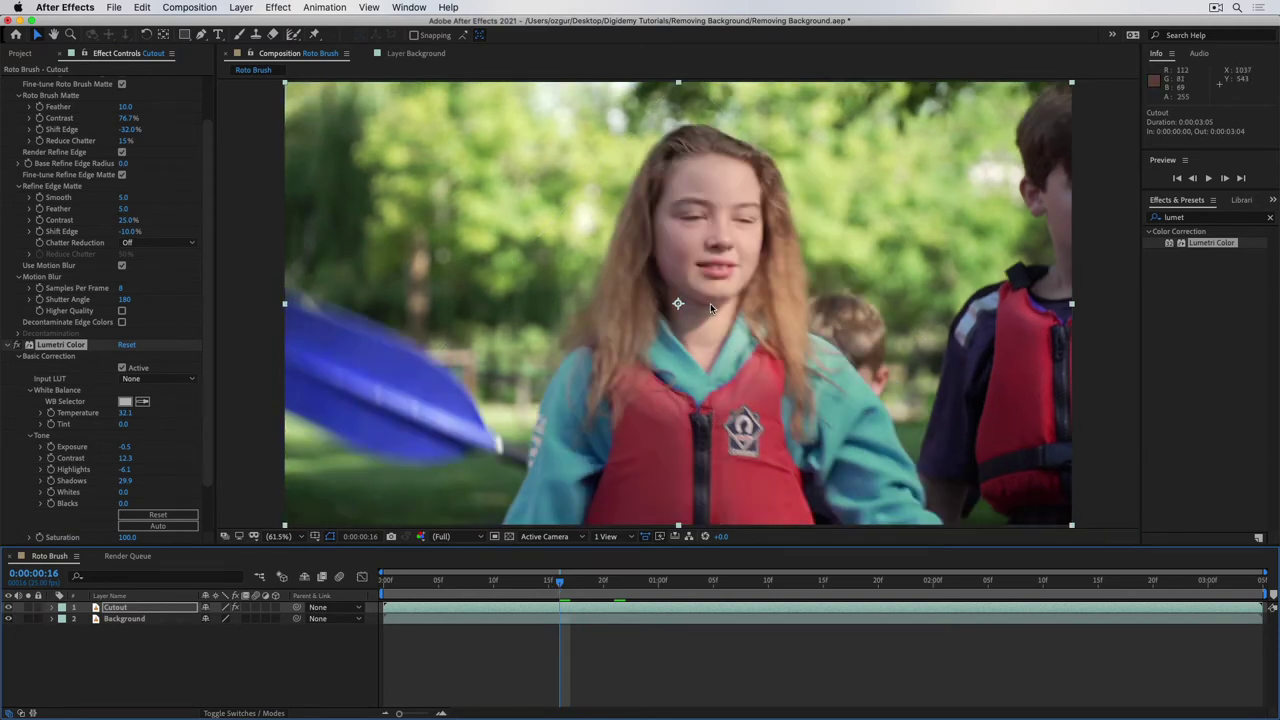
pyautogui.moveTo(484, 583); pyautogui.dragTo(408, 594)
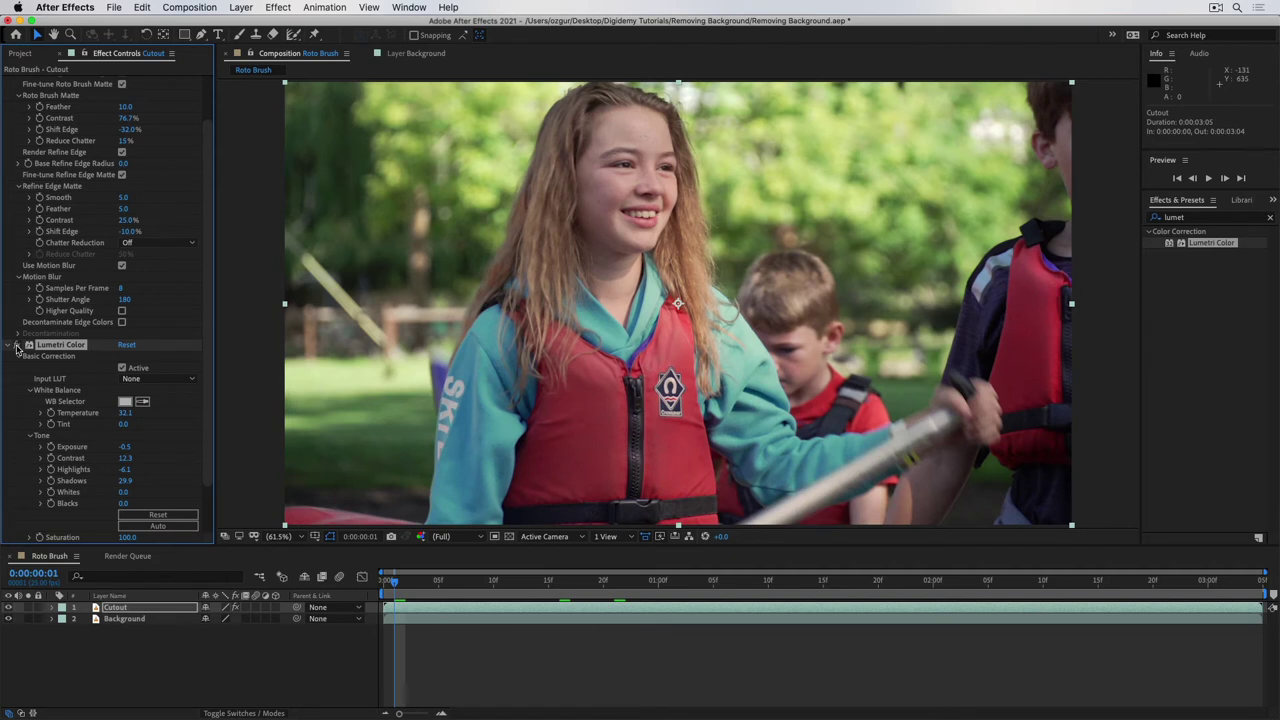
# - Add Lumetri Color to the Background layer with Saturation set to 0
pyautogui.click(140, 621)
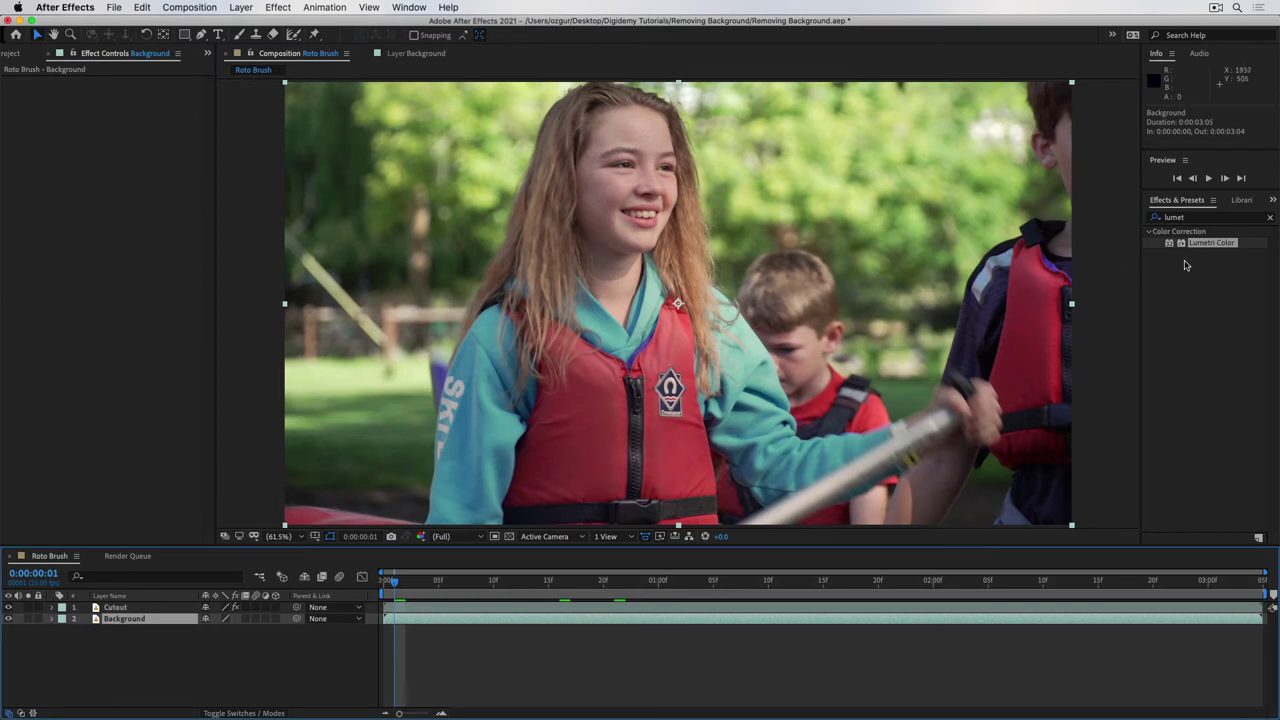
pyautogui.doubleClick(1212, 244)
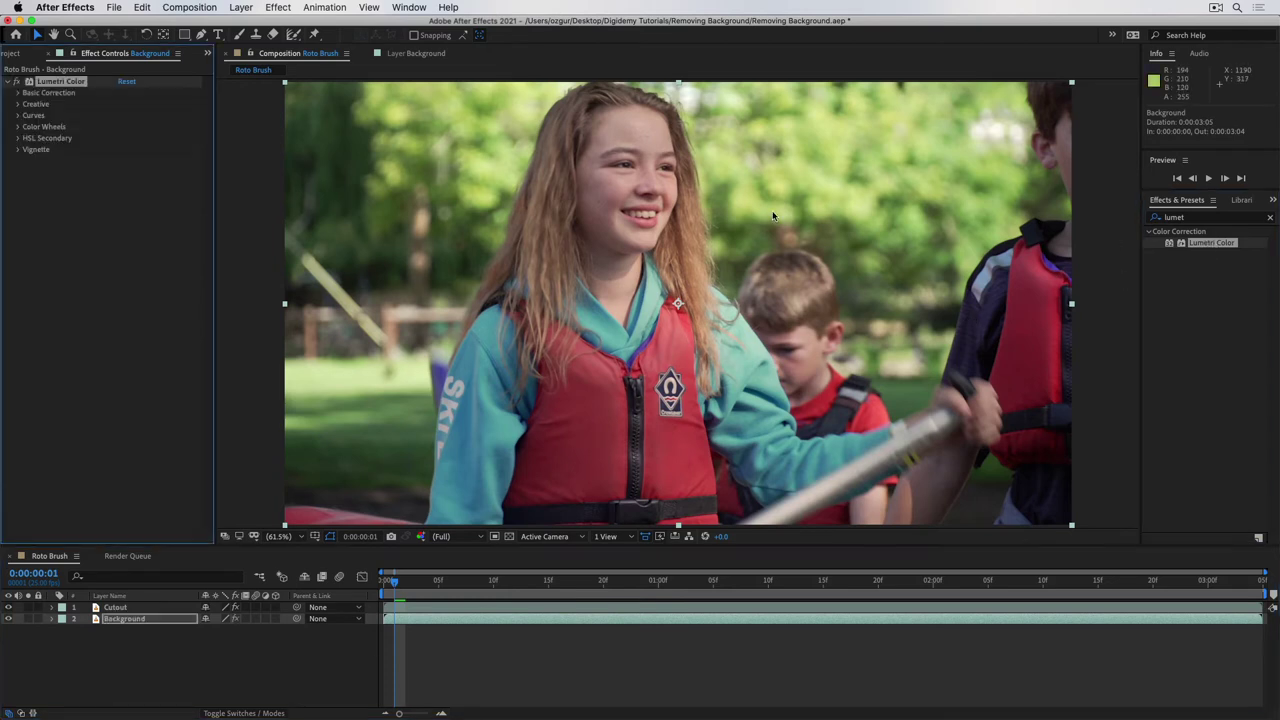
pyautogui.click(17, 92)
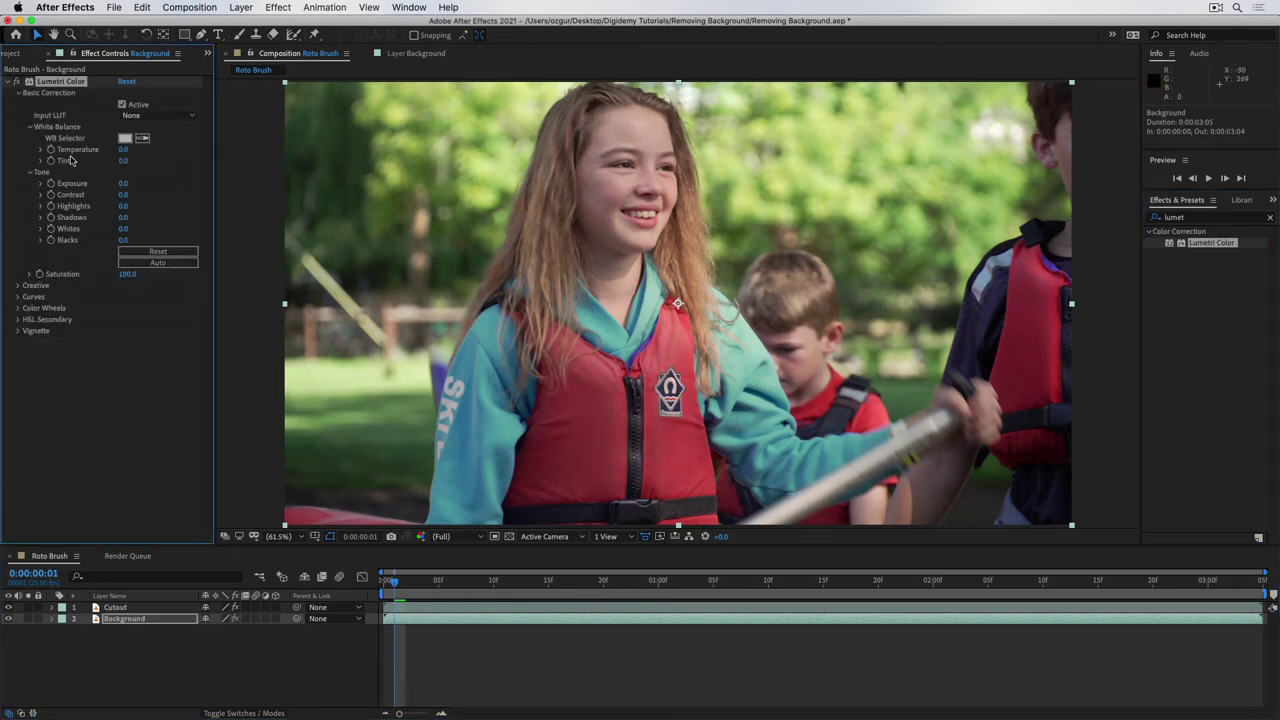
pyautogui.write('0')
pyautogui.press('Return')
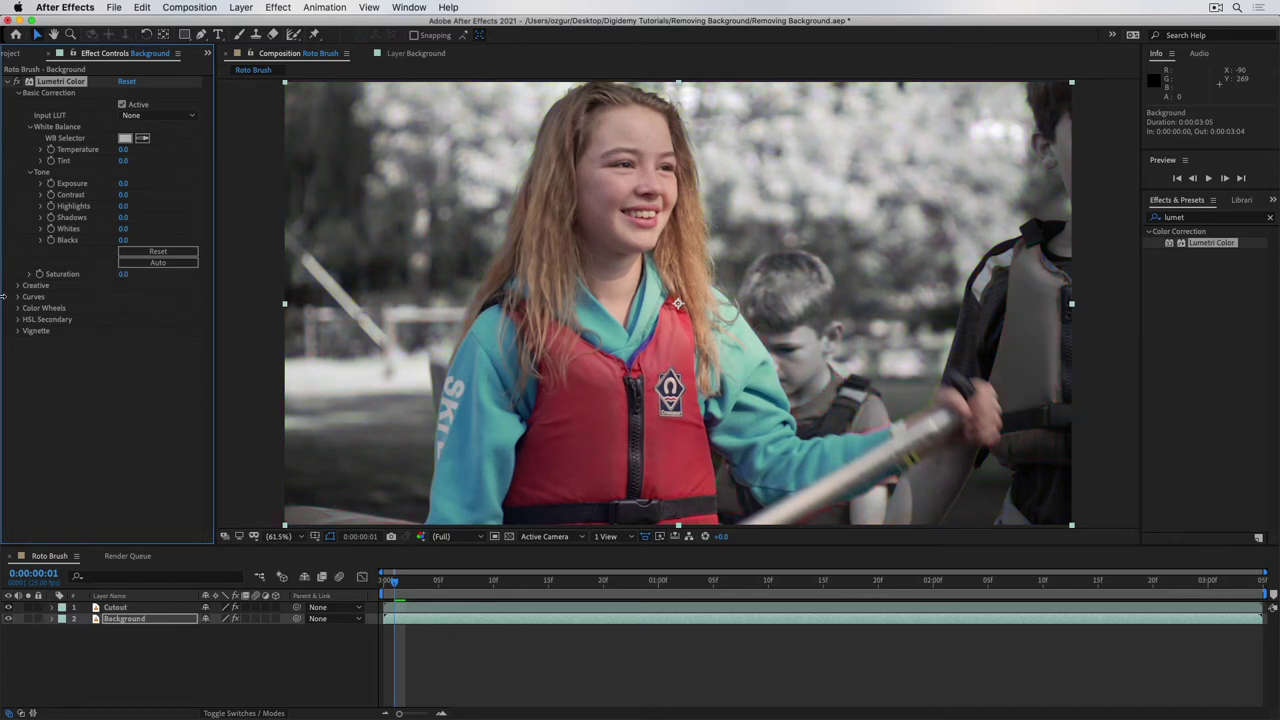
pyautogui.click(968, 586)
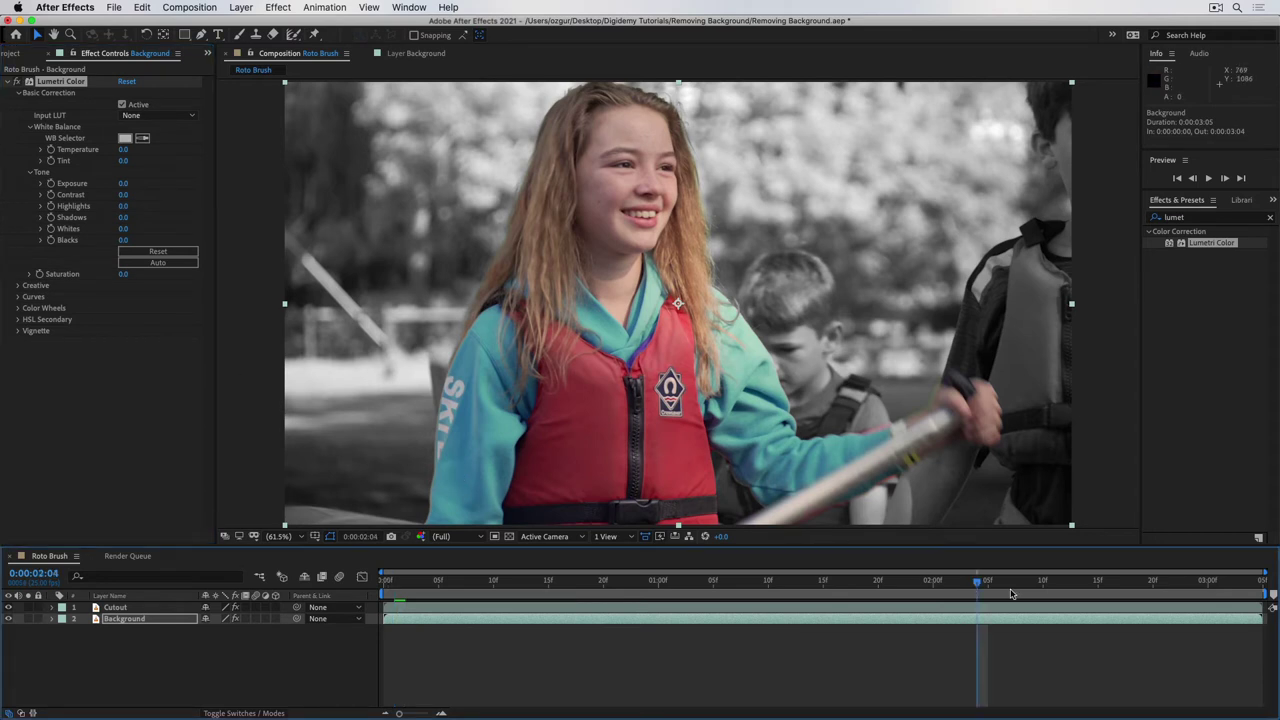
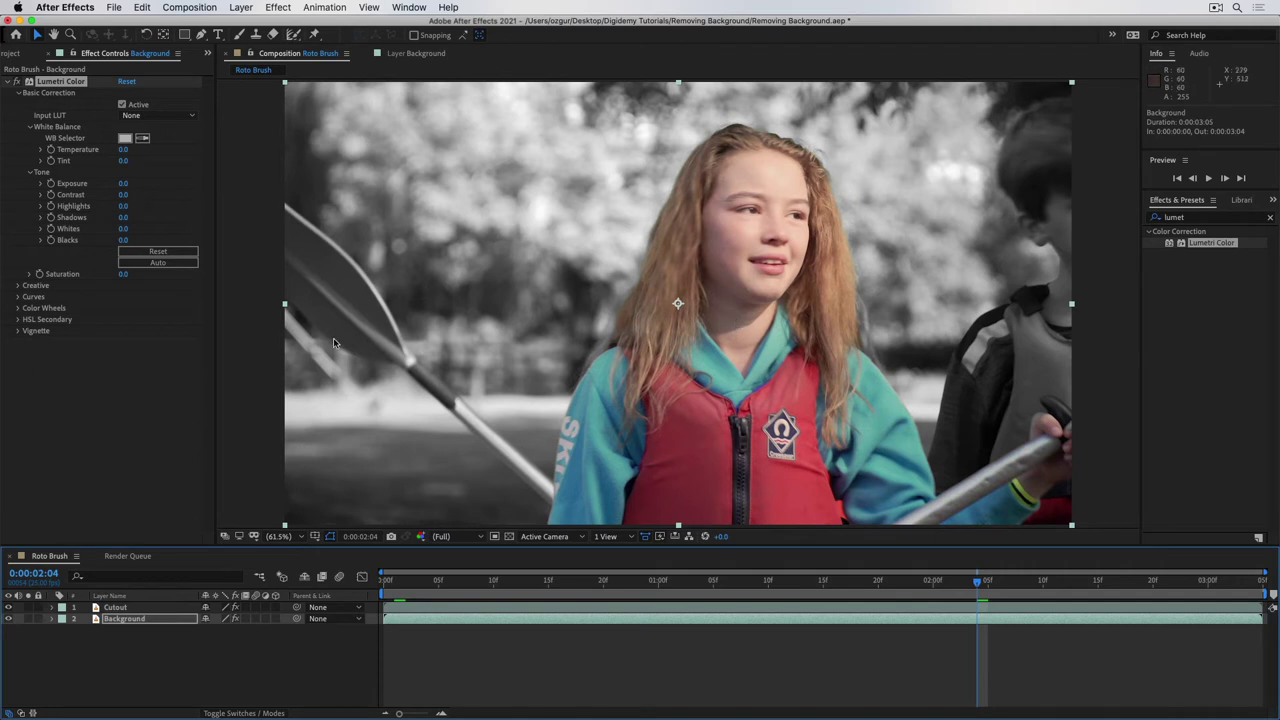
# - Delete Lumetri Color from the Background layer and compare by toggling the Cutout layer's visibility
pyautogui.click(73, 87)
pyautogui.press('Delete')
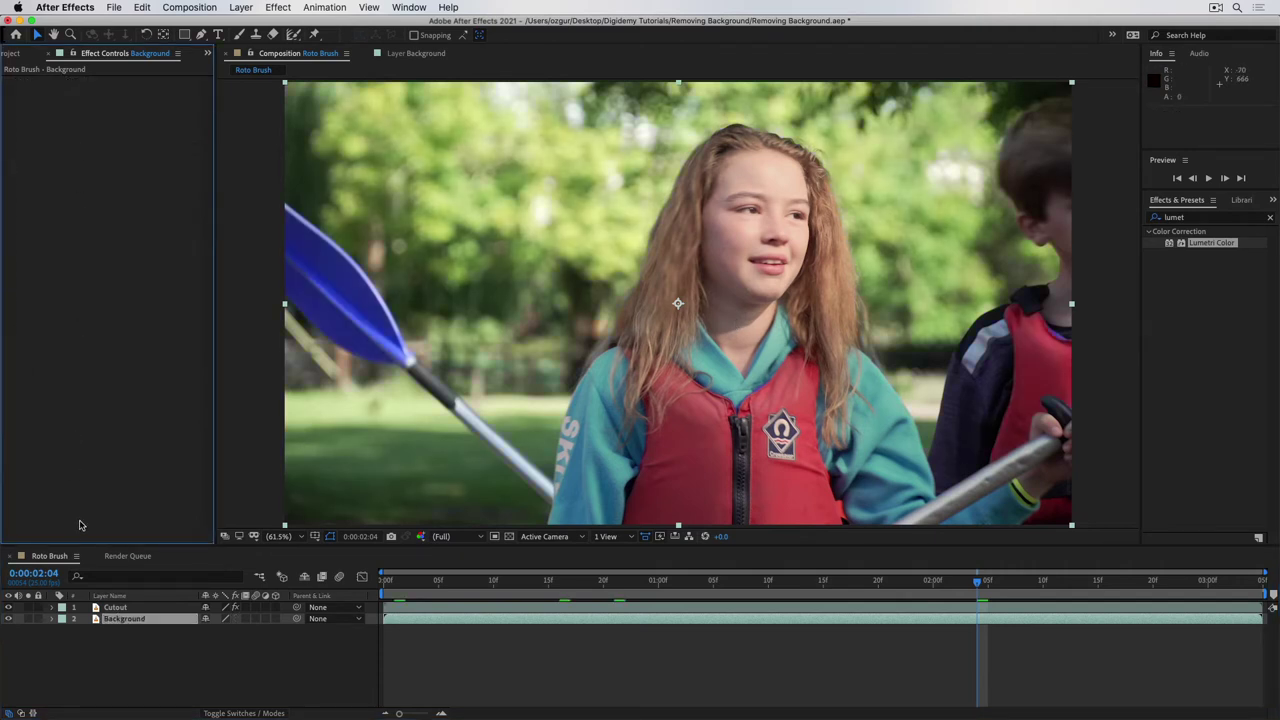
pyautogui.click(8, 607)
pyautogui.click(8, 607)
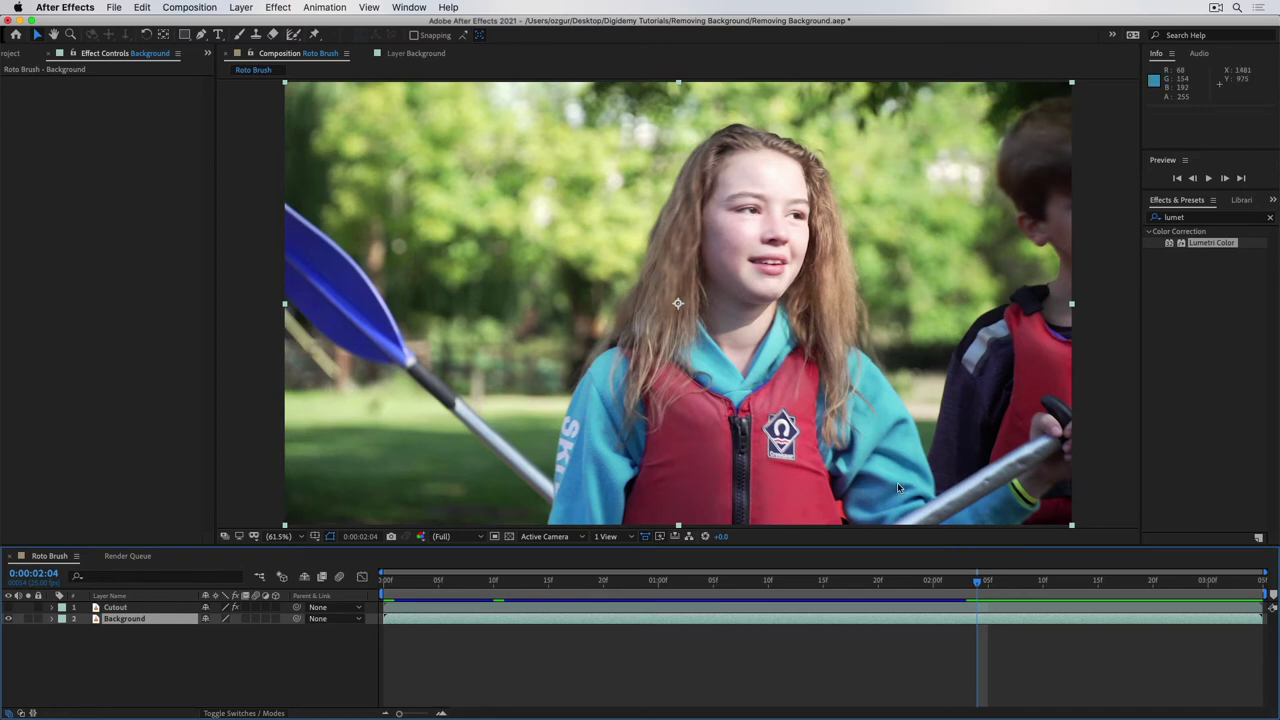
# - Scrub the timeline to a clean frame near 0:00:01:12
pyautogui.moveTo(995, 582); pyautogui.dragTo(570, 582)
pyautogui.press('Home')
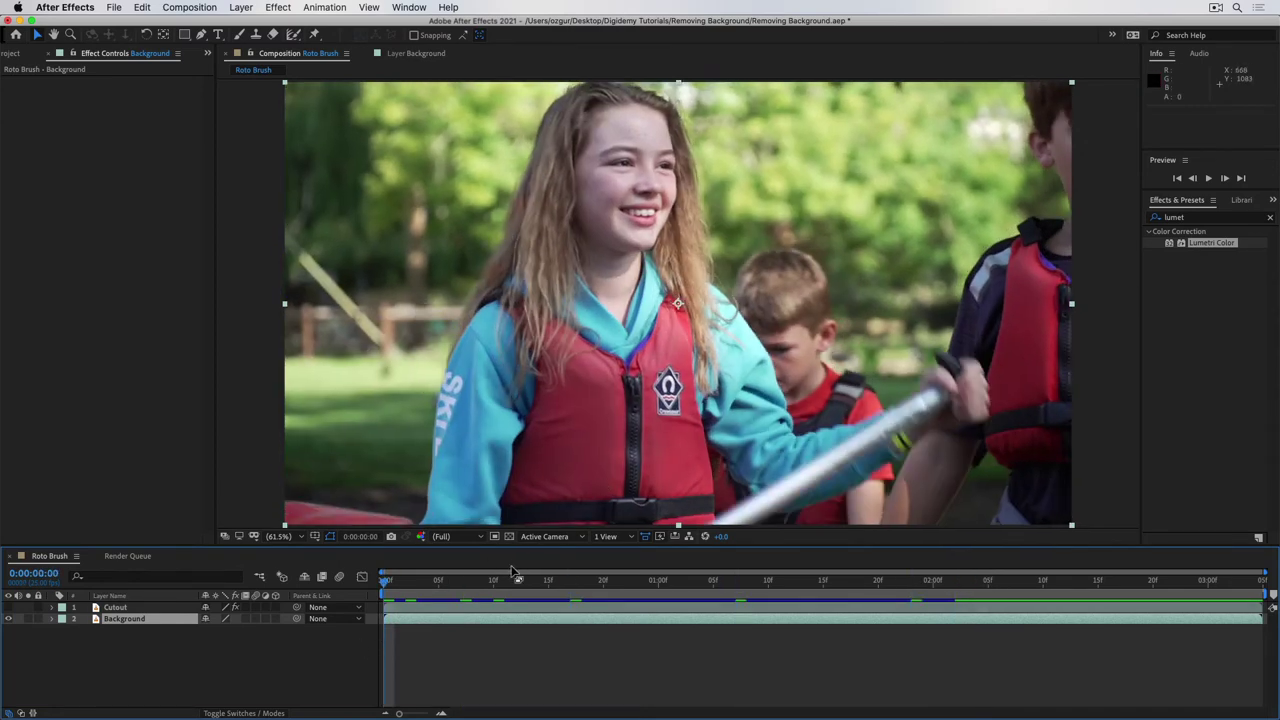
pyautogui.moveTo(395, 590); pyautogui.dragTo(592, 582)
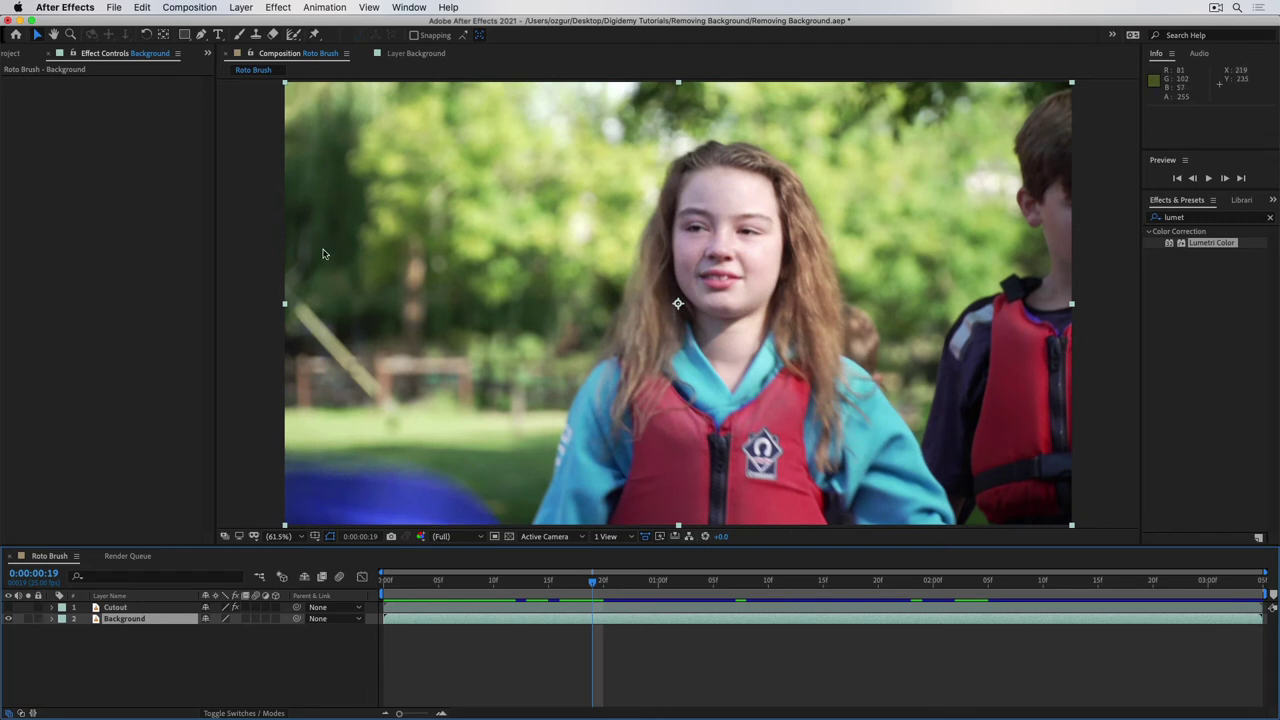
pyautogui.moveTo(594, 582); pyautogui.dragTo(706, 584)
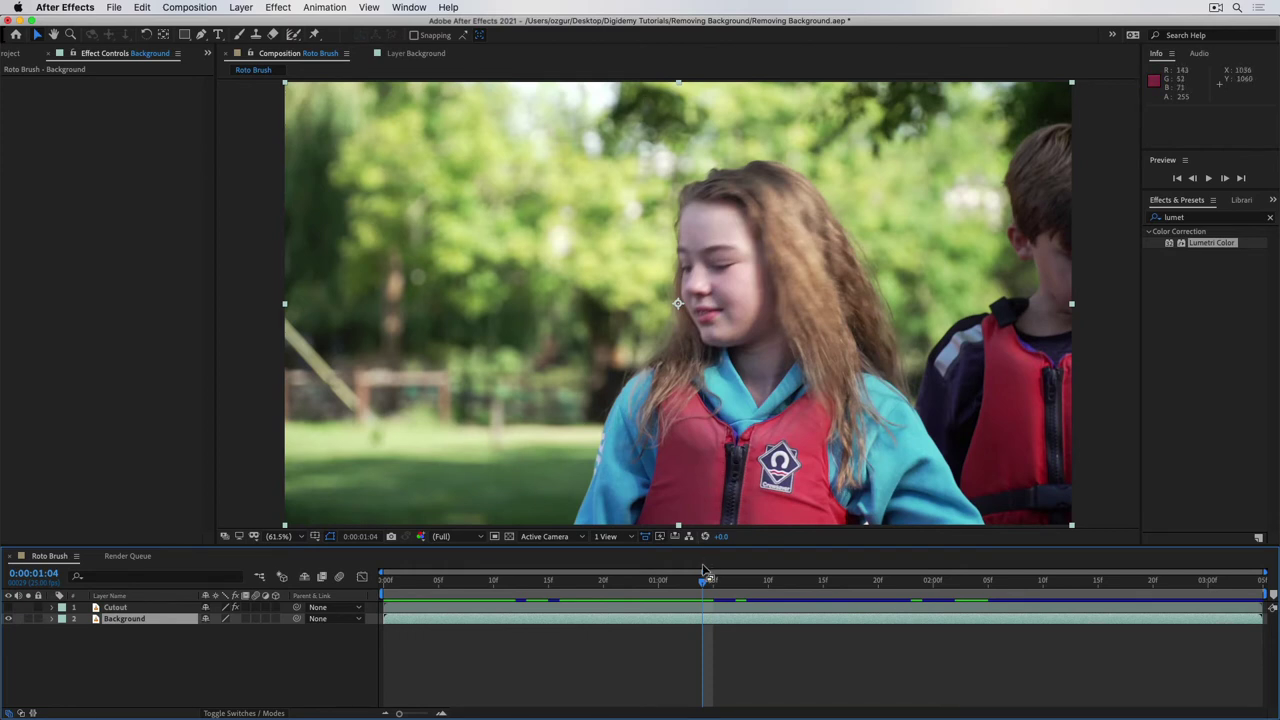
pyautogui.moveTo(704, 581); pyautogui.dragTo(816, 606)
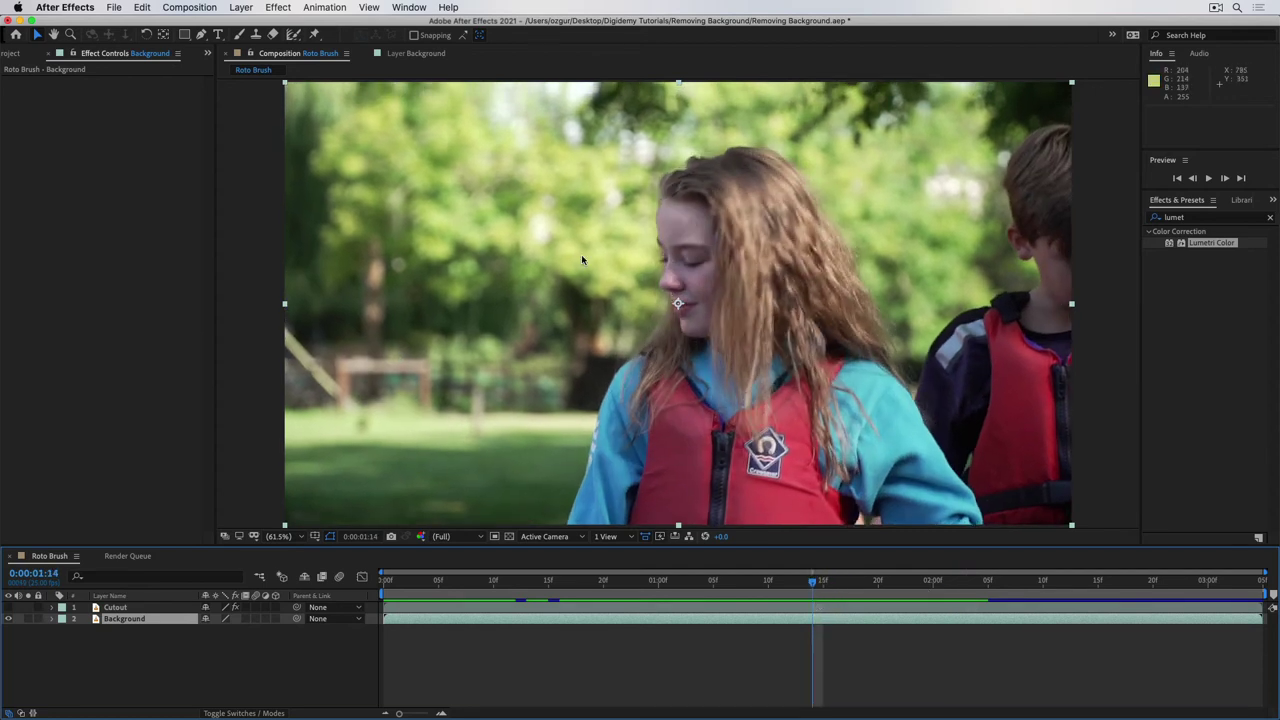
# - Queue a Save Frame export of the current frame, then remove it from the Render Queue
pyautogui.click(205, 7)
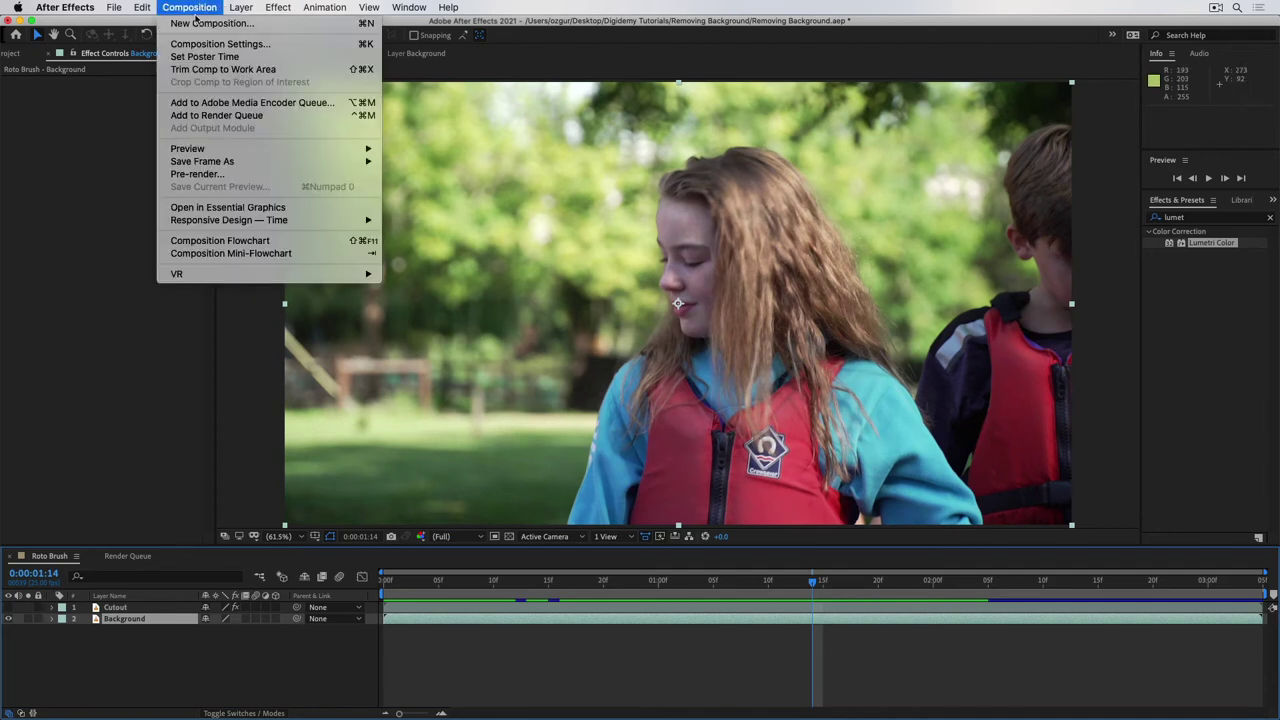
pyautogui.moveTo(225, 161)
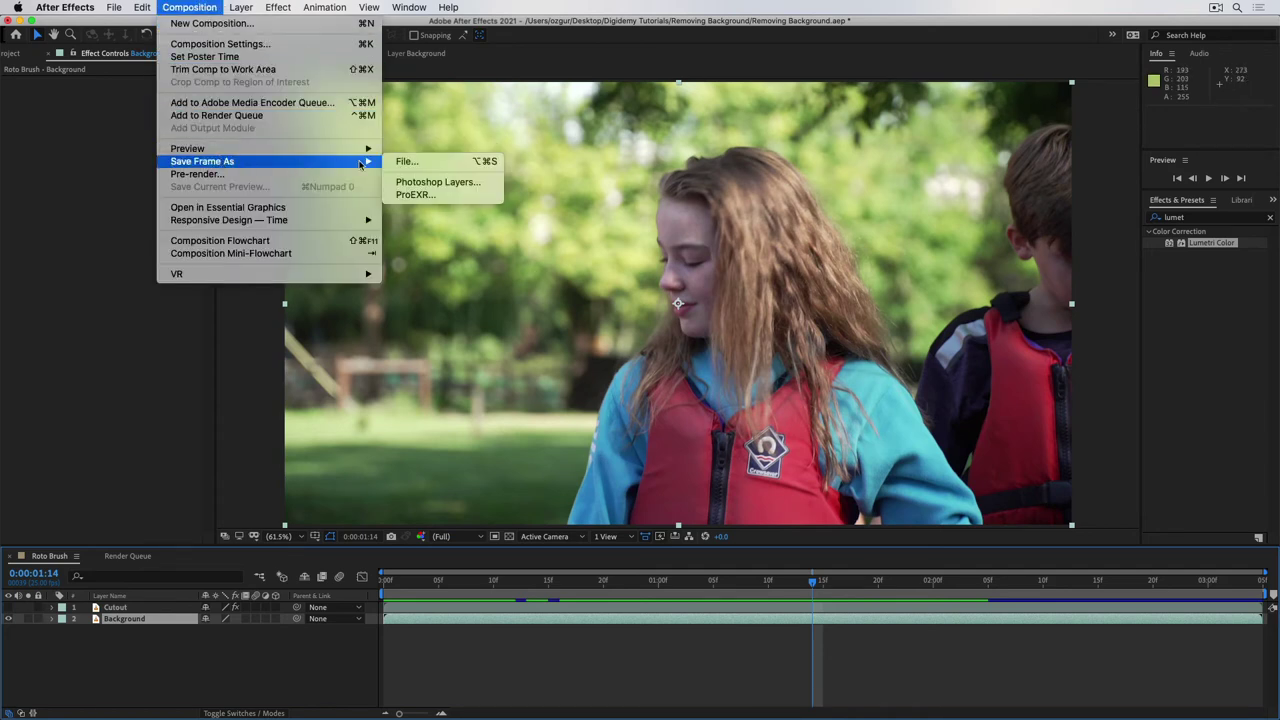
pyautogui.click(405, 161)
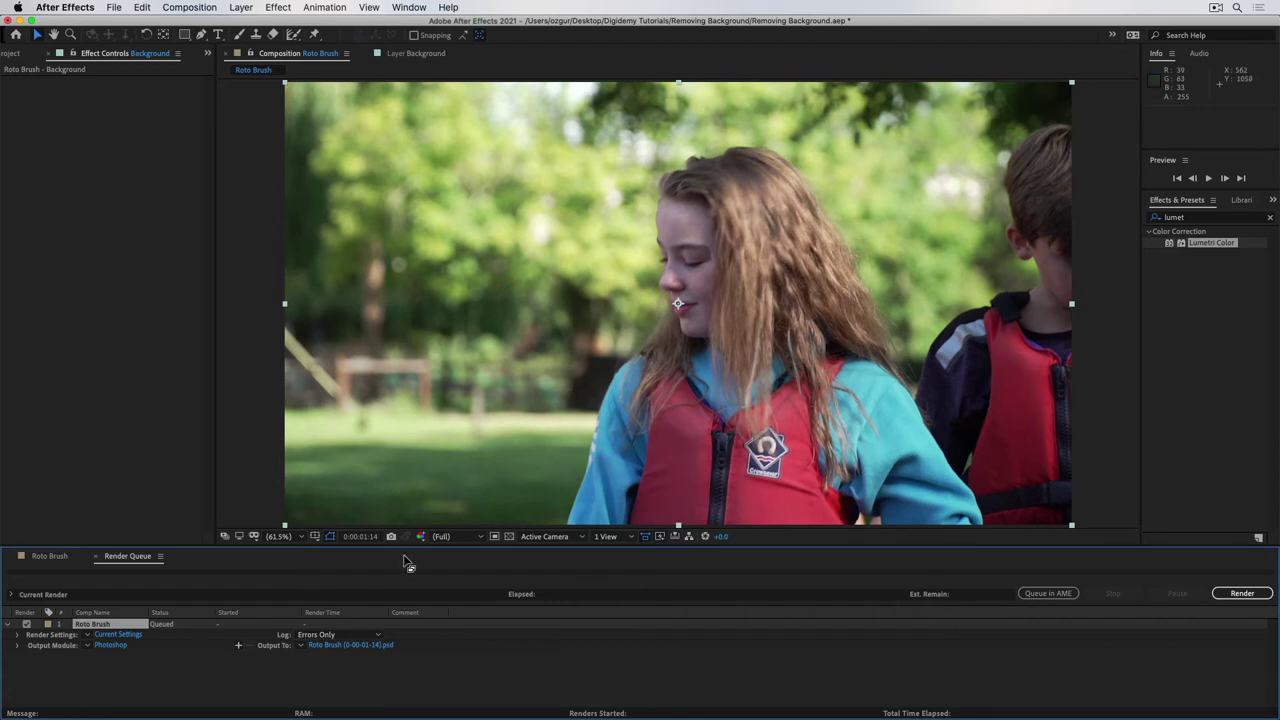
pyautogui.click(100, 626)
pyautogui.press('Delete')
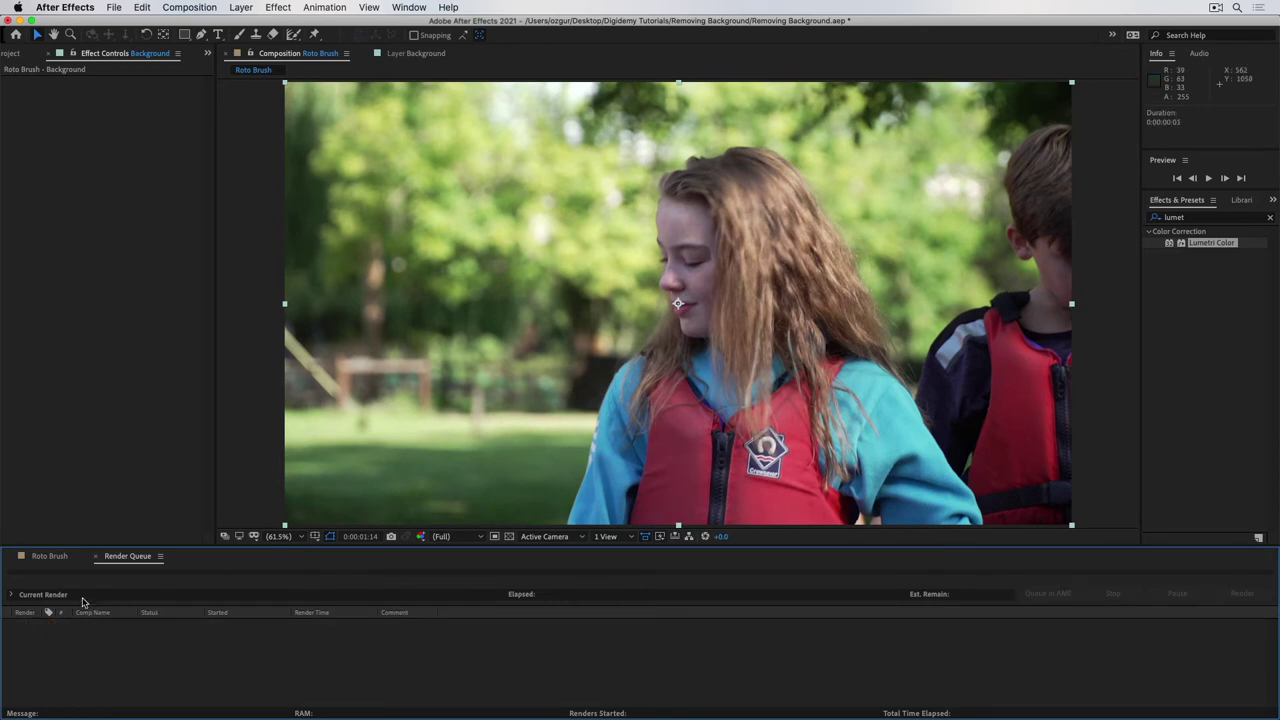
# - Narrow the Roto Brush work area to the single frame at 0:00:01:14
pyautogui.click(50, 556)
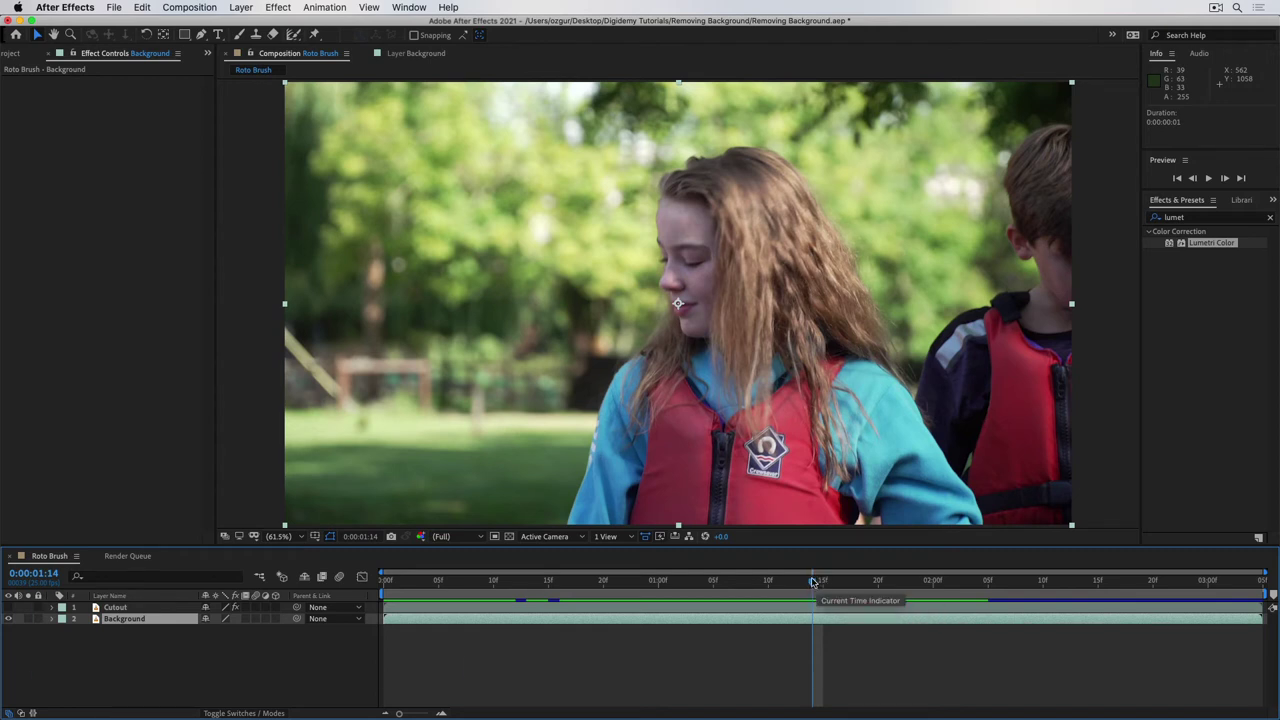
pyautogui.press('b')
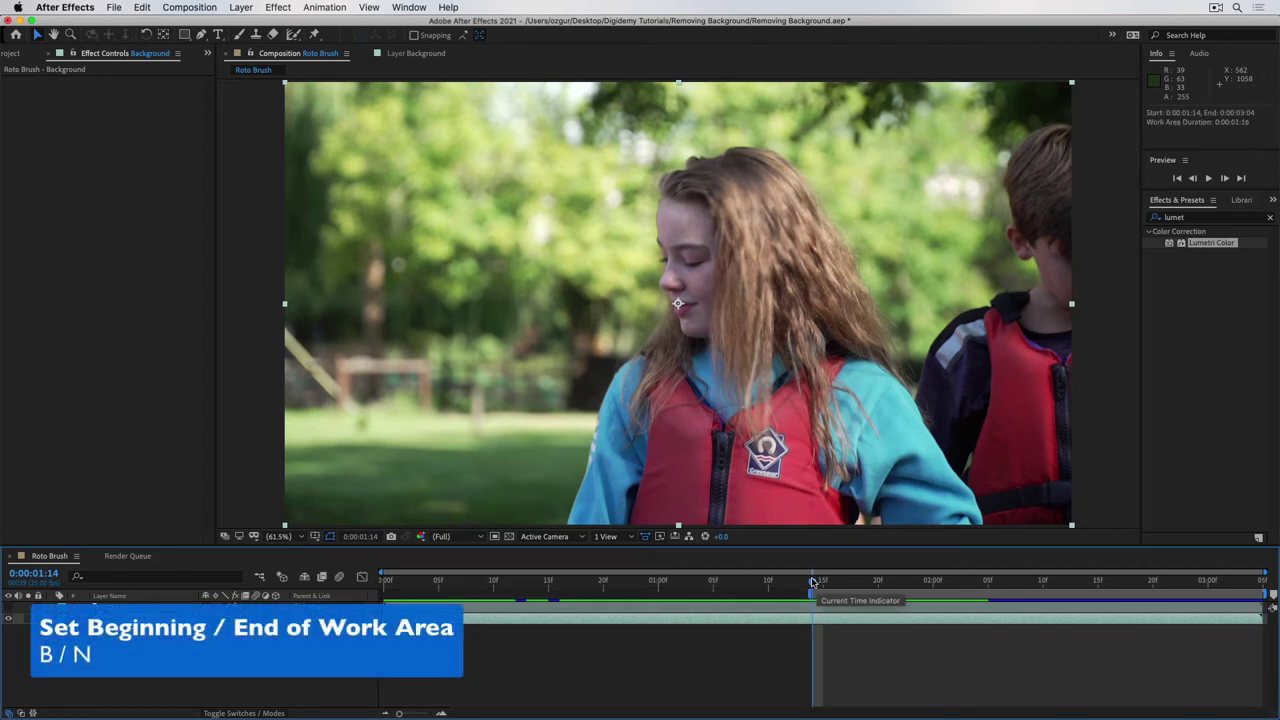
pyautogui.press('n')
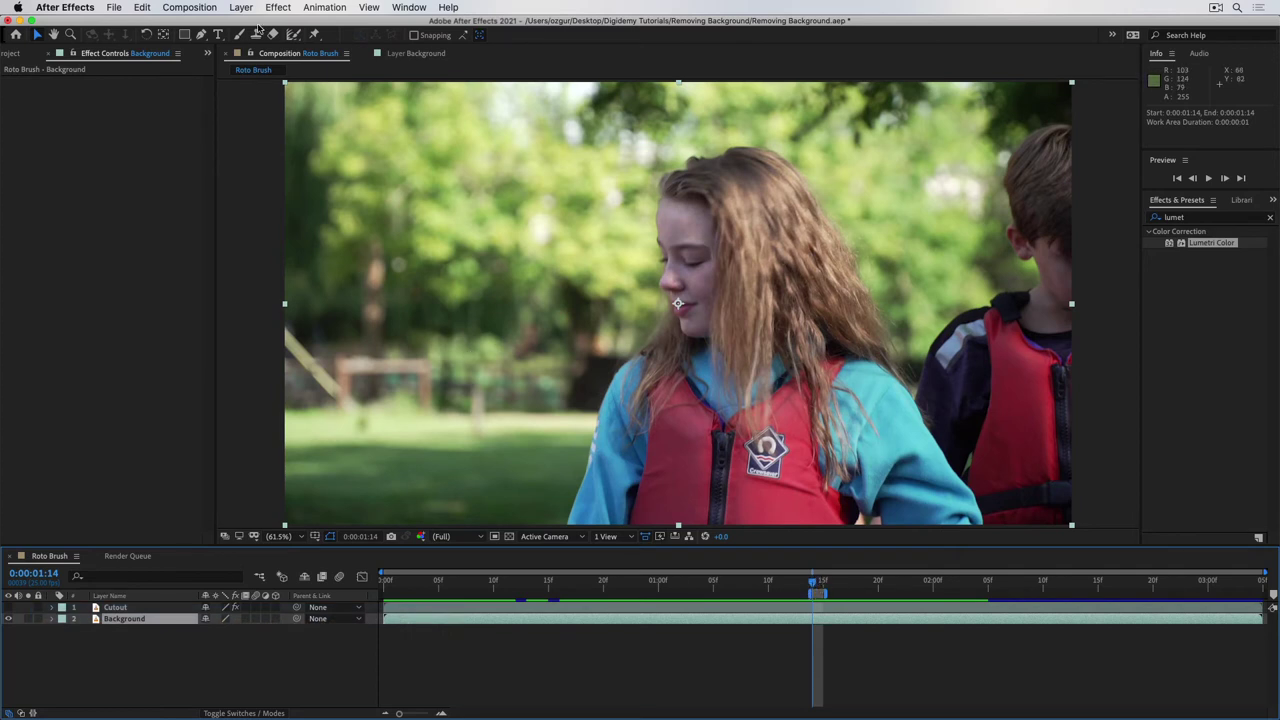
pyautogui.click(203, 7)
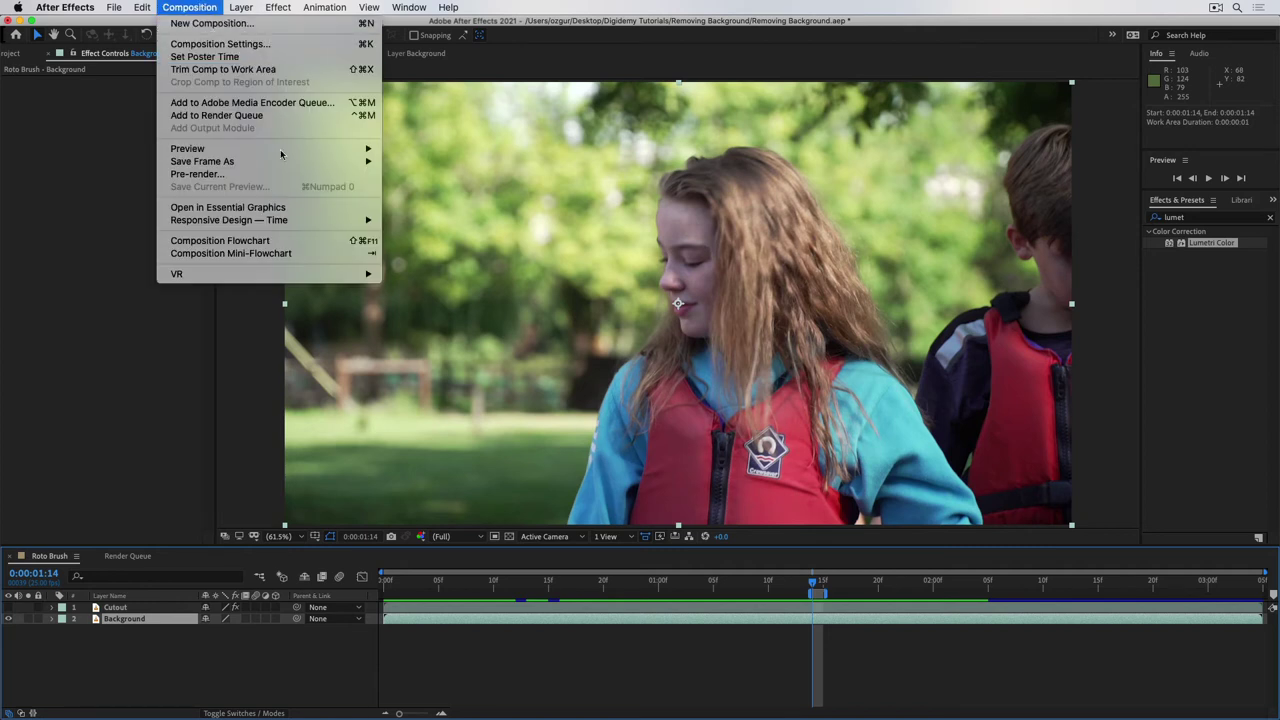
# - Queue the current frame as a file with the output module set to RGB channels only
pyautogui.moveTo(333, 163)
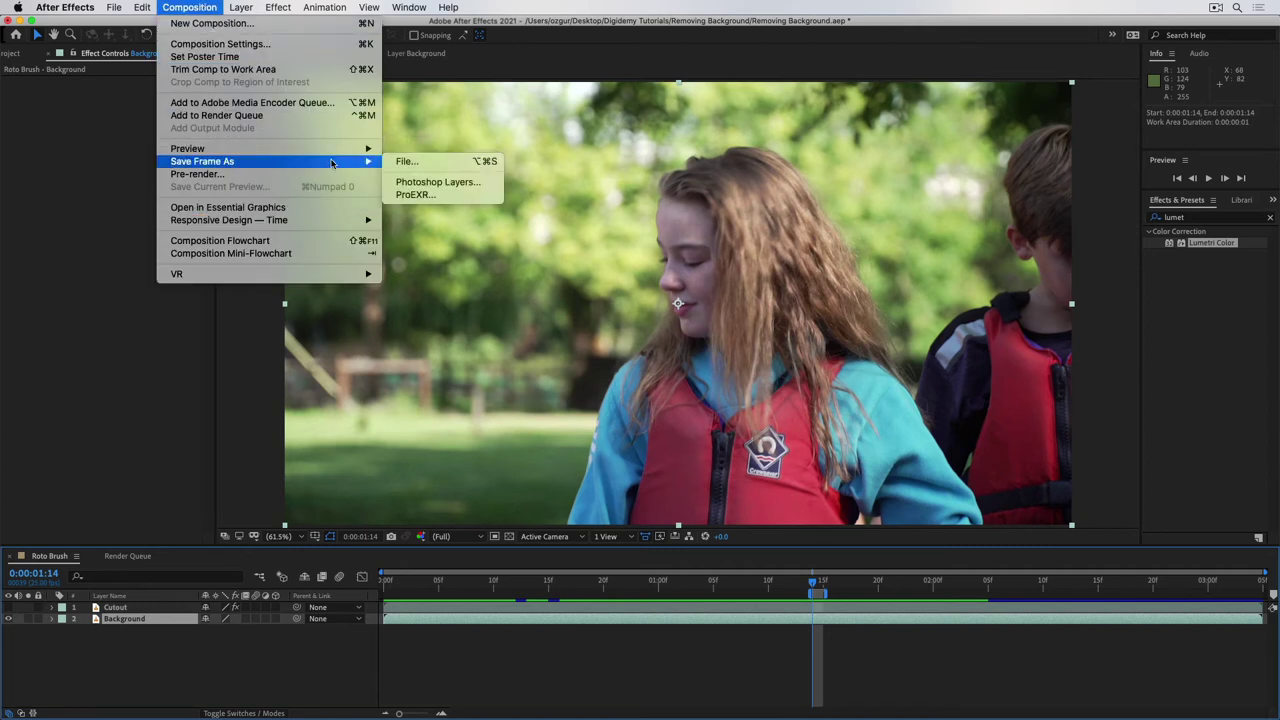
pyautogui.click(402, 162)
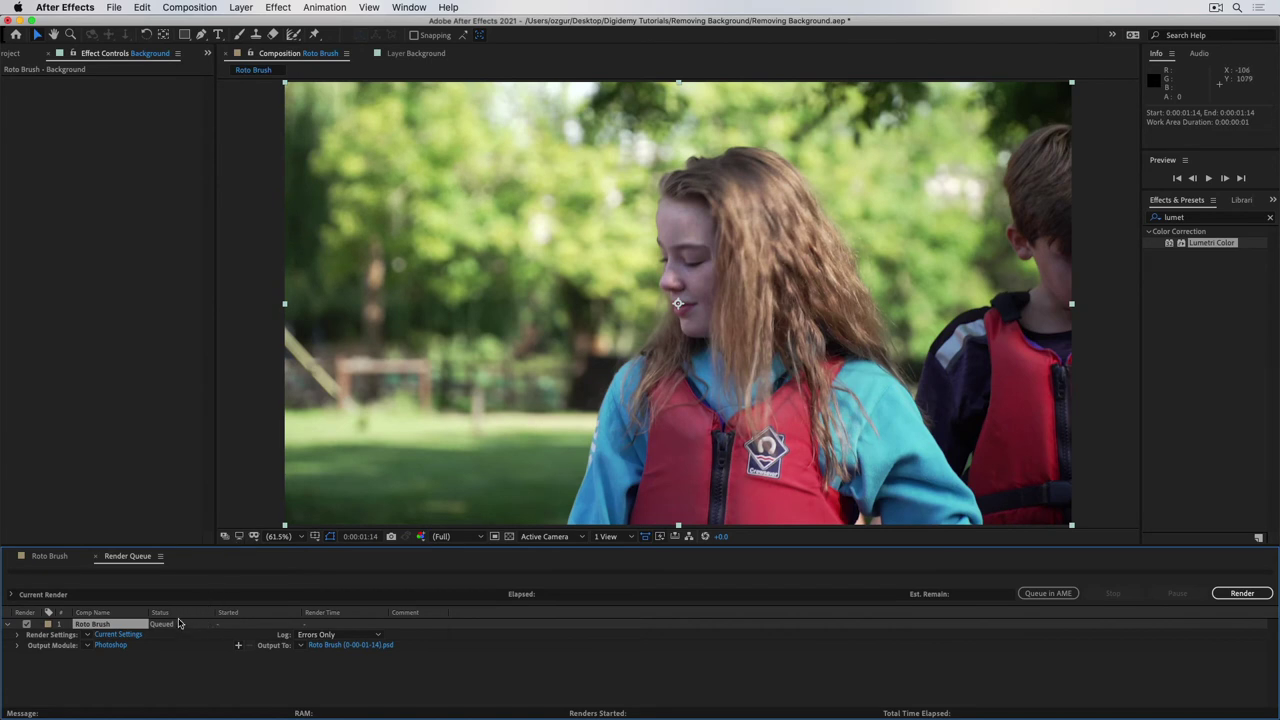
pyautogui.click(111, 645)
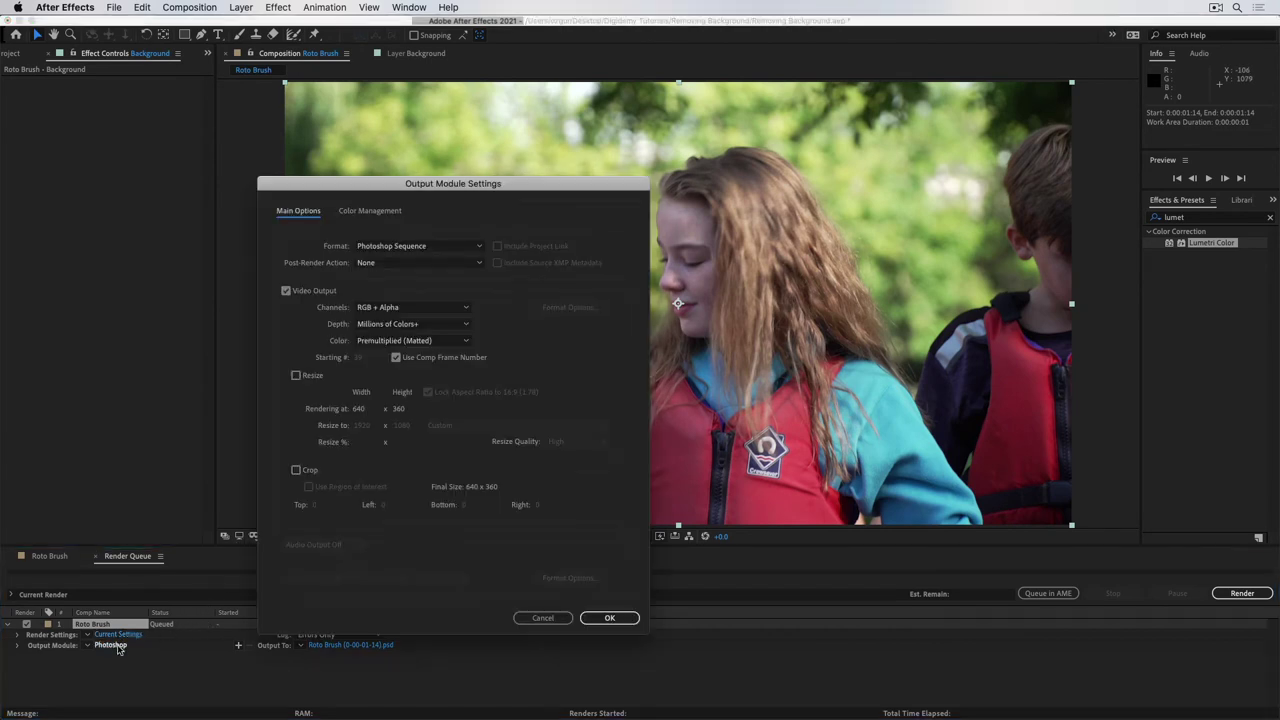
pyautogui.click(395, 310)
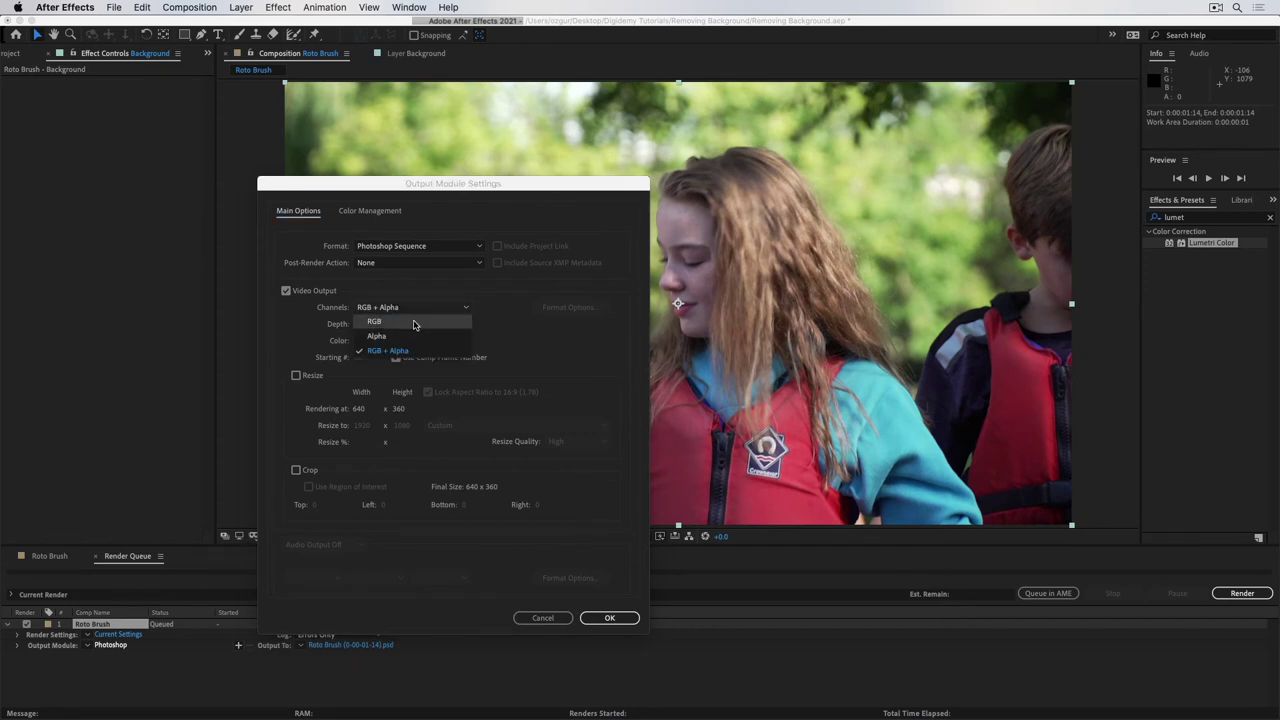
pyautogui.click(414, 323)
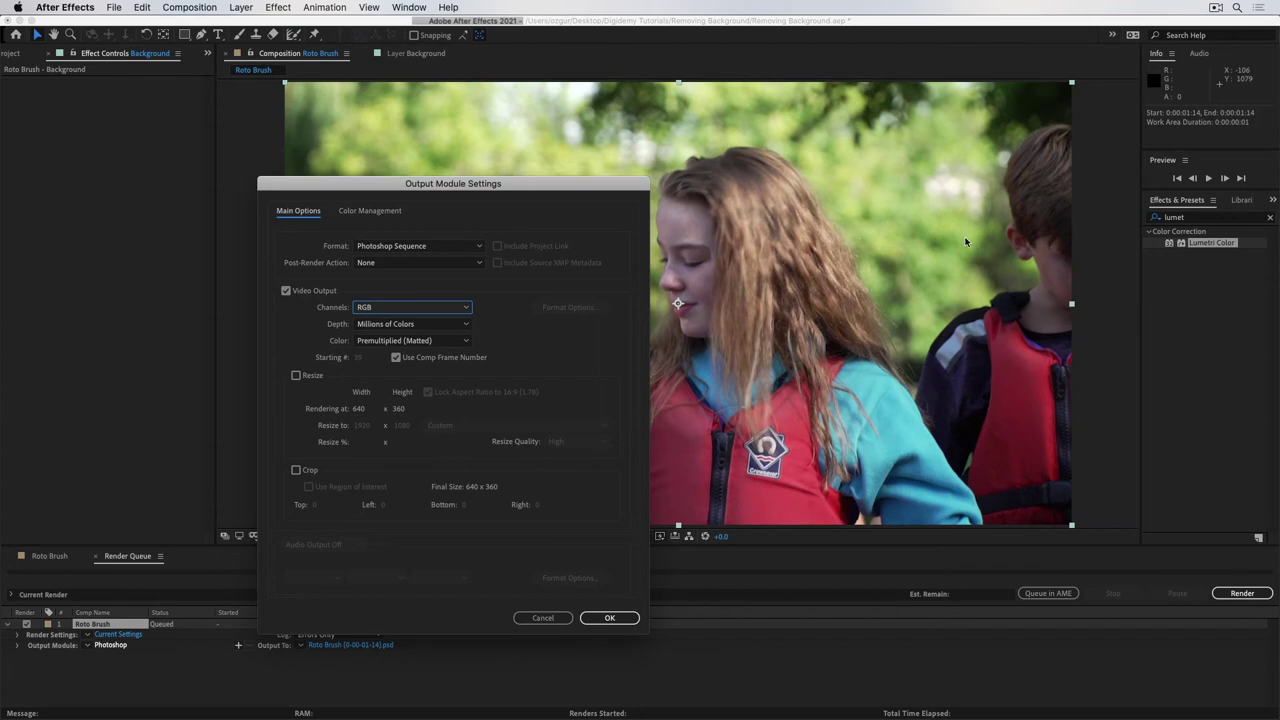
pyautogui.click(608, 618)
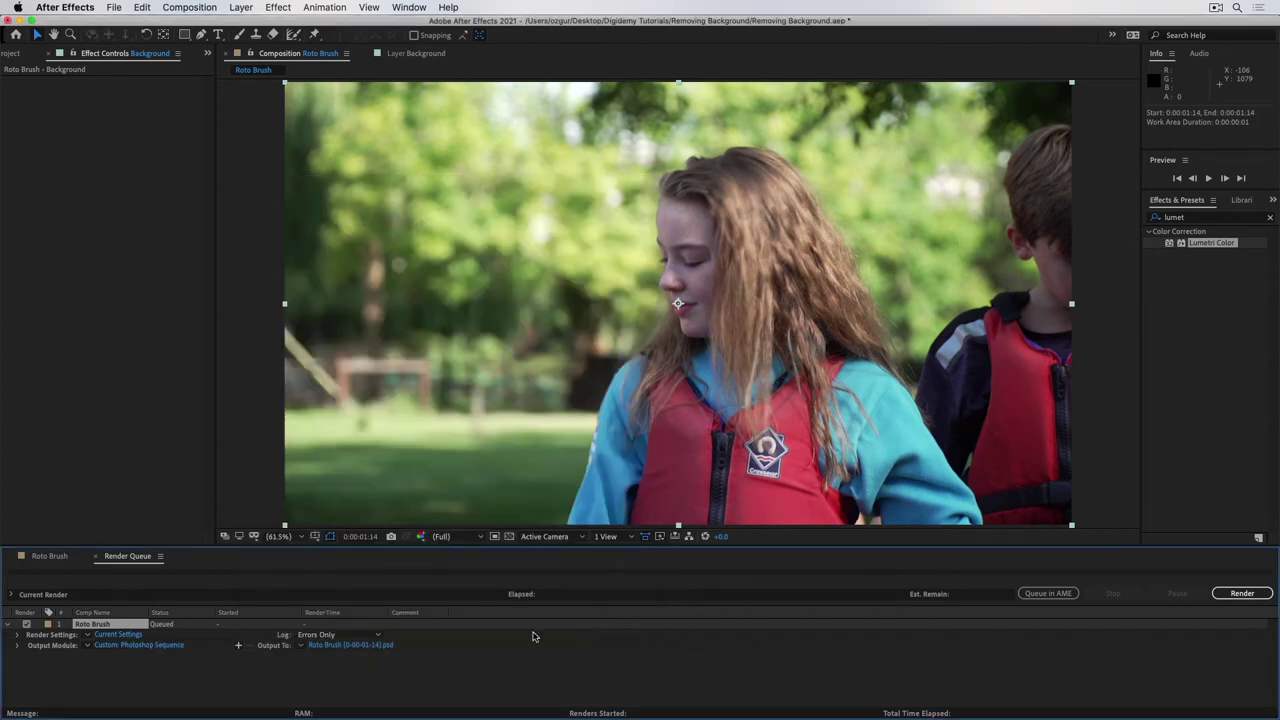
# - Render the frame to BG Cleanup.psd and open it in Photoshop from Finder
pyautogui.click(360, 647)
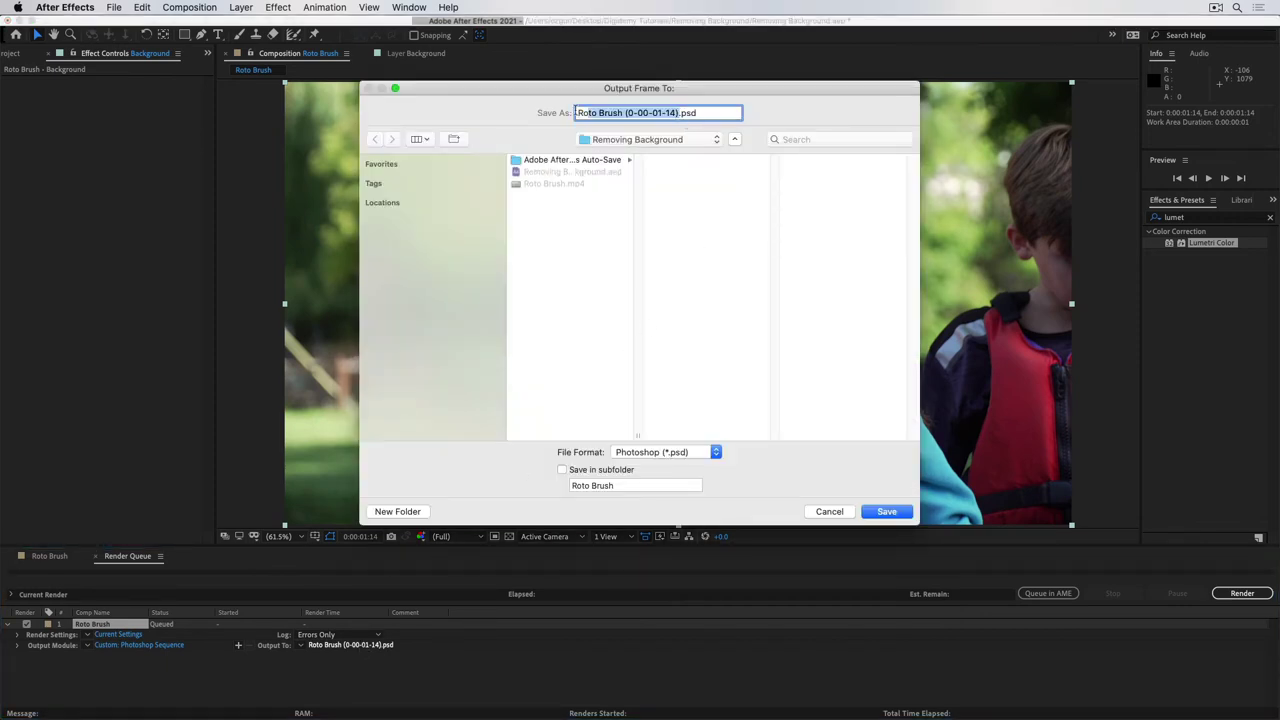
pyautogui.write('BG Clea')
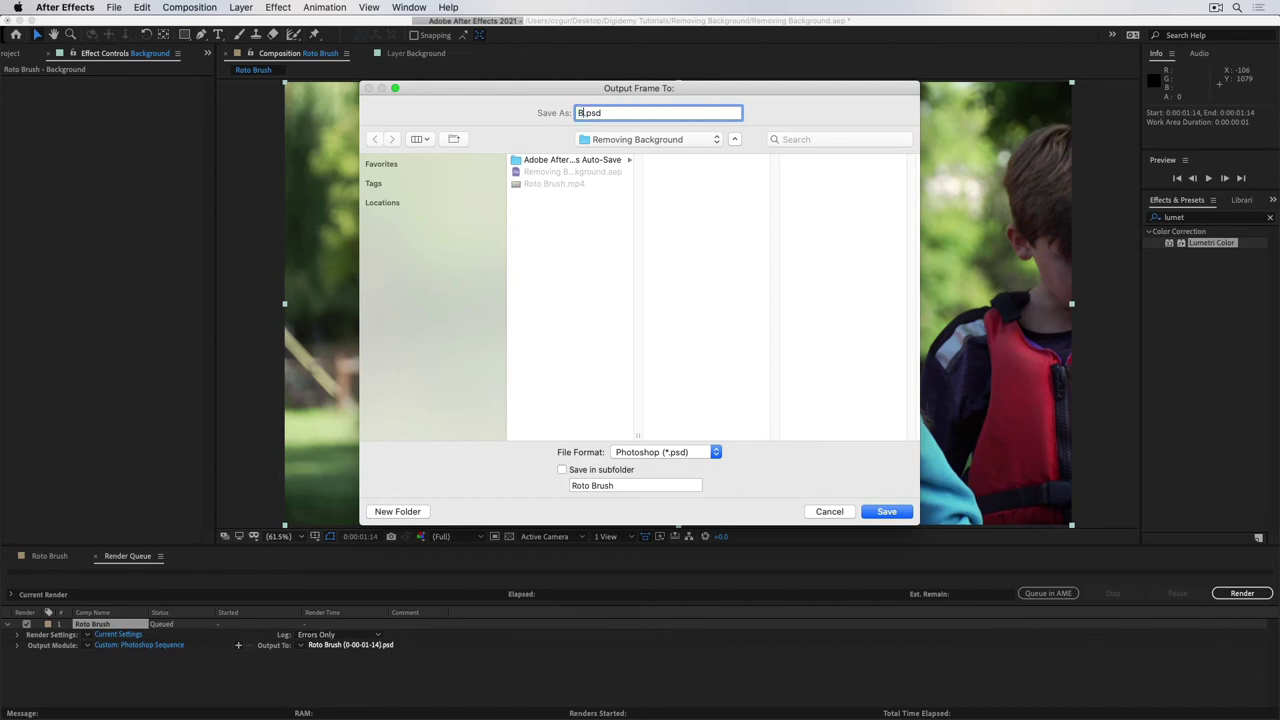
pyautogui.write('nup')
pyautogui.click(887, 511)
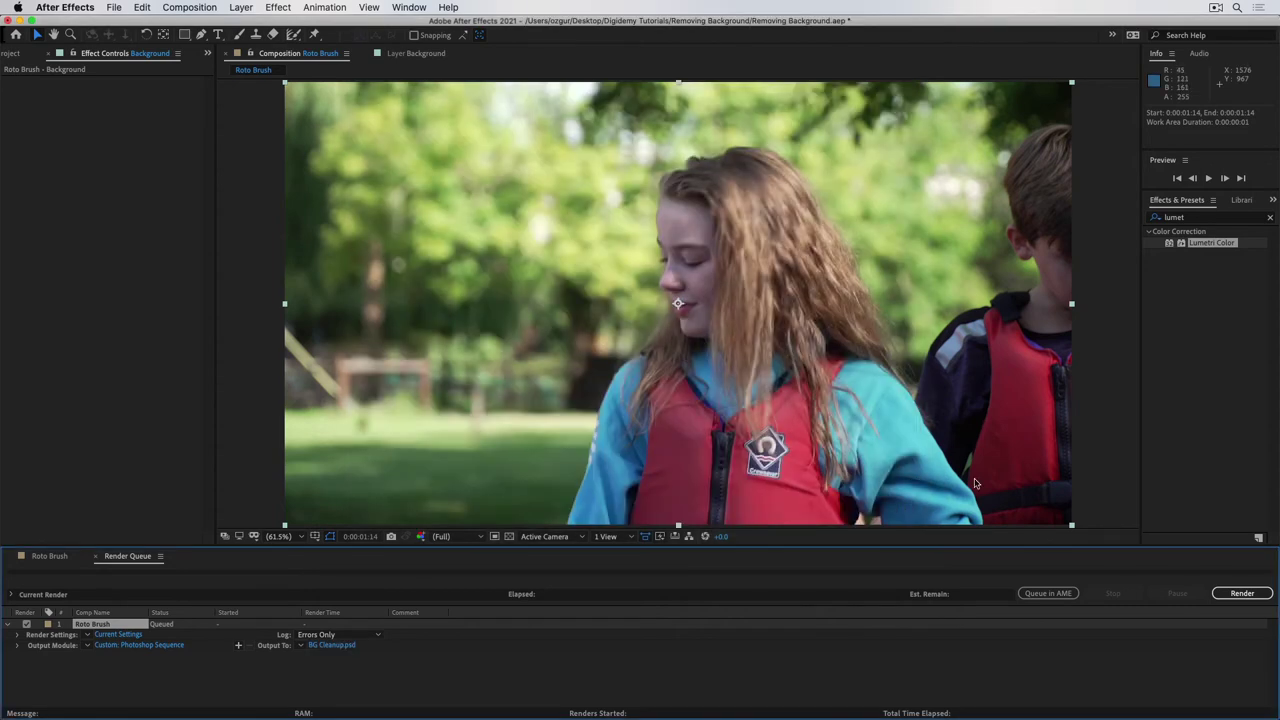
pyautogui.click(1230, 595)
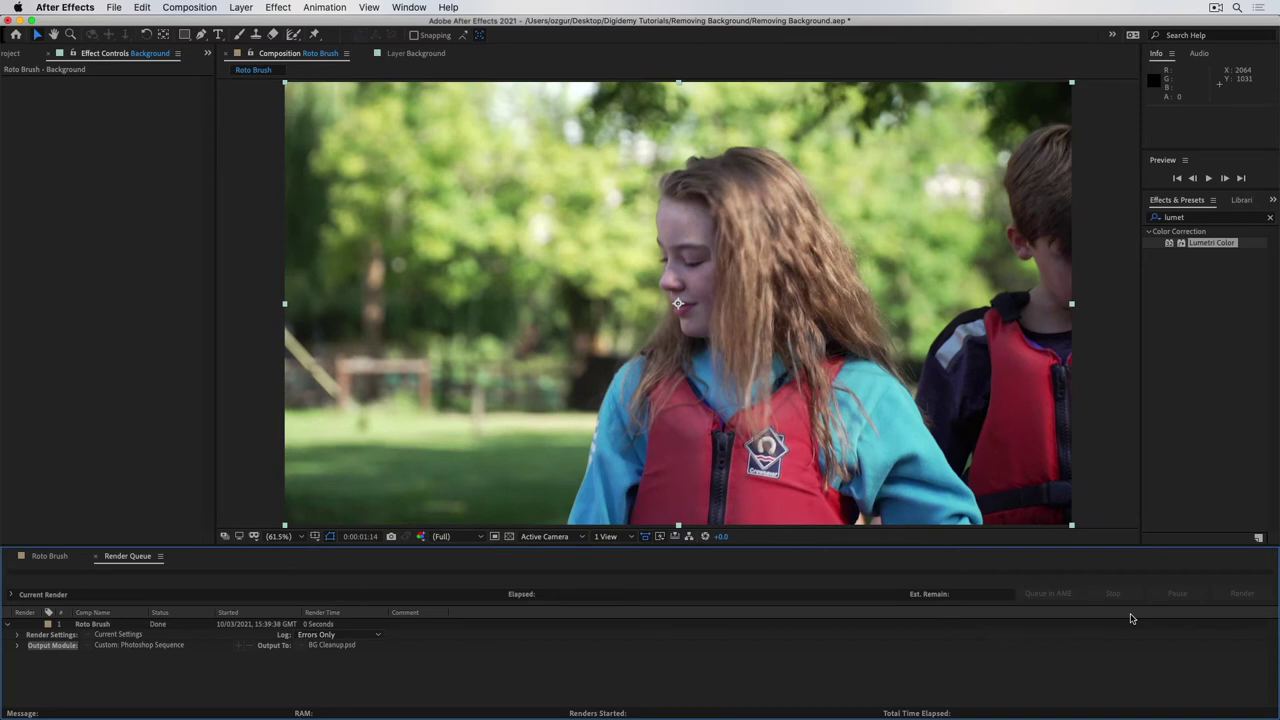
pyautogui.press('super+Tab')
pyautogui.doubleClick(646, 194)
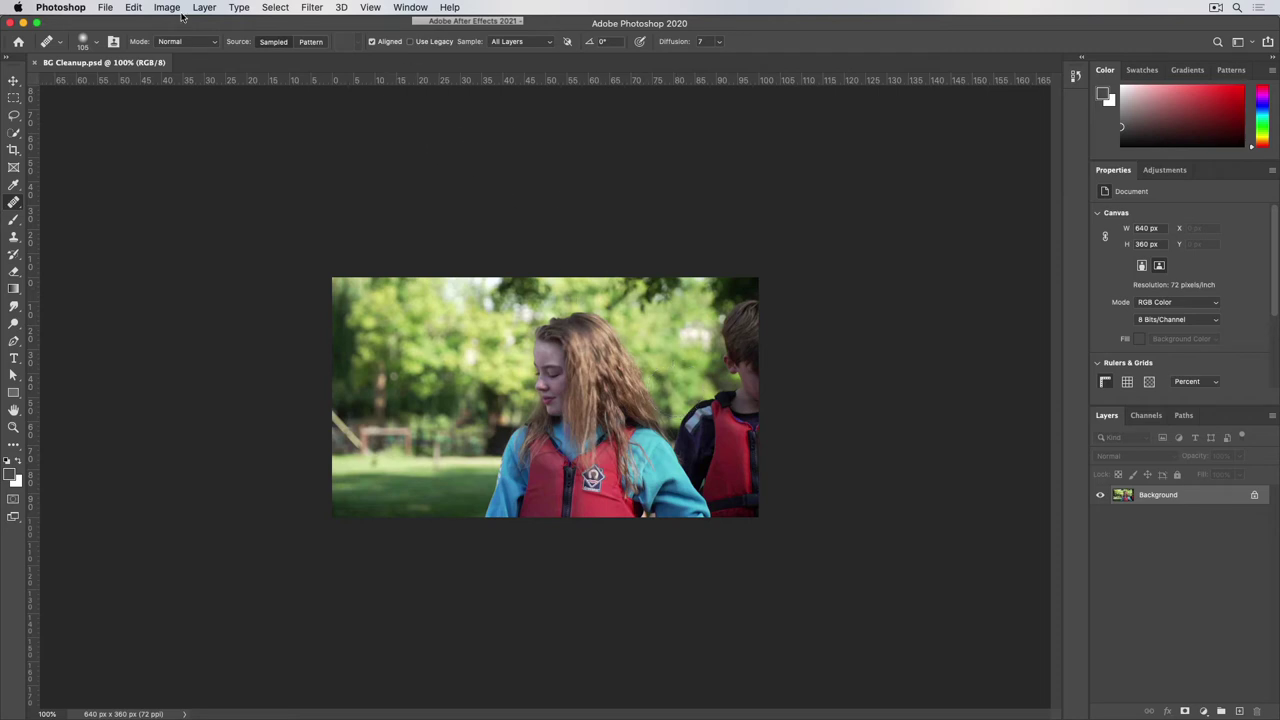
# - Confirm BG Cleanup.psd is 640 × 360 px, select the Healing Brush, and return to After Effects
pyautogui.click(162, 7)
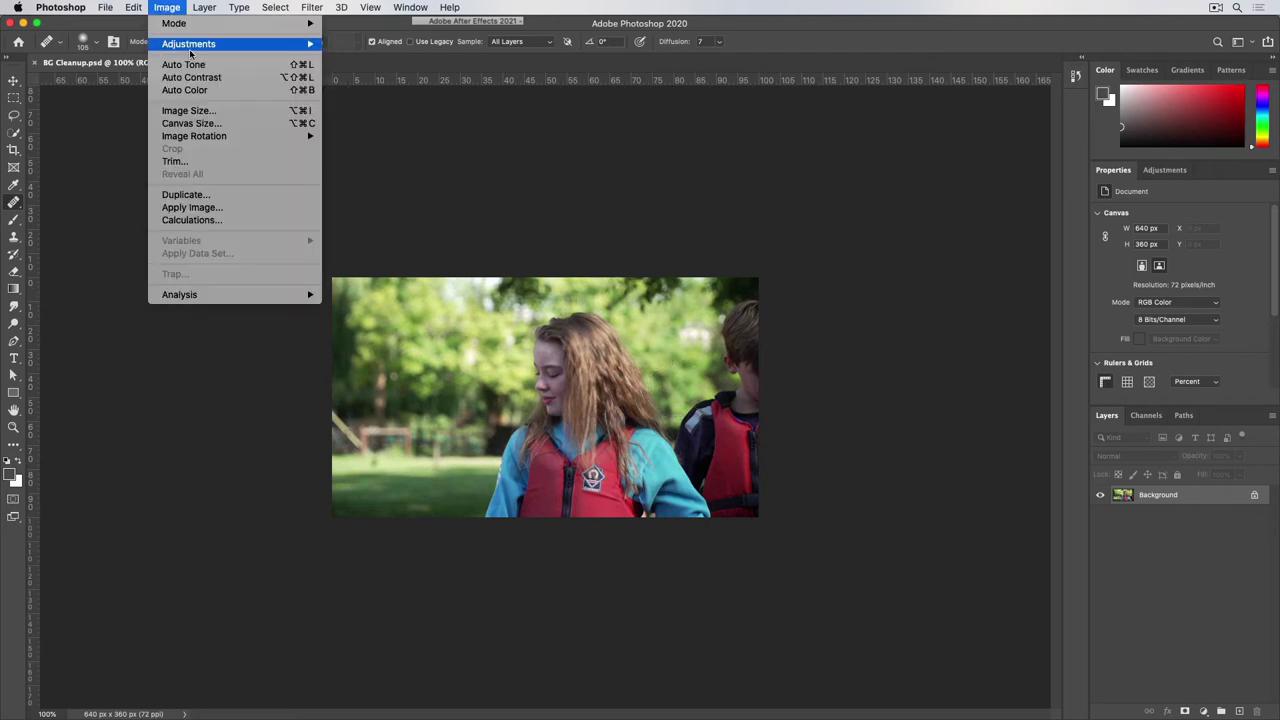
pyautogui.click(195, 113)
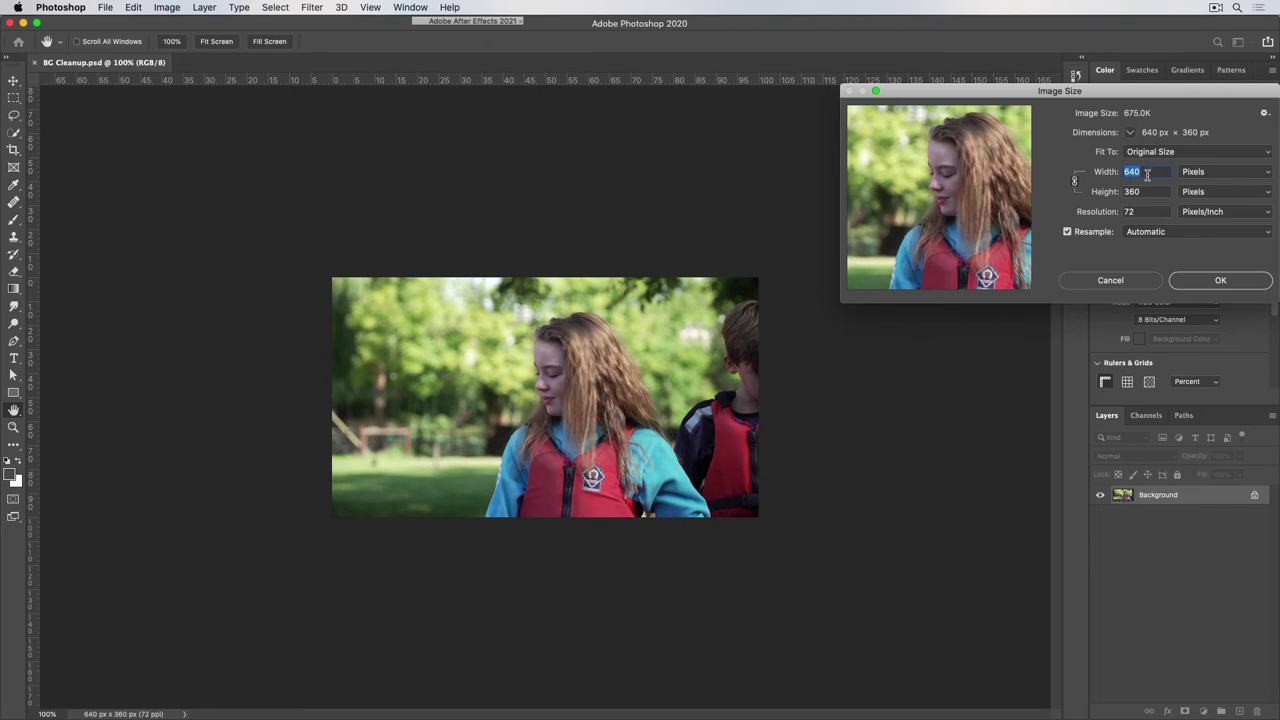
pyautogui.click(1109, 281)
pyautogui.press('j')
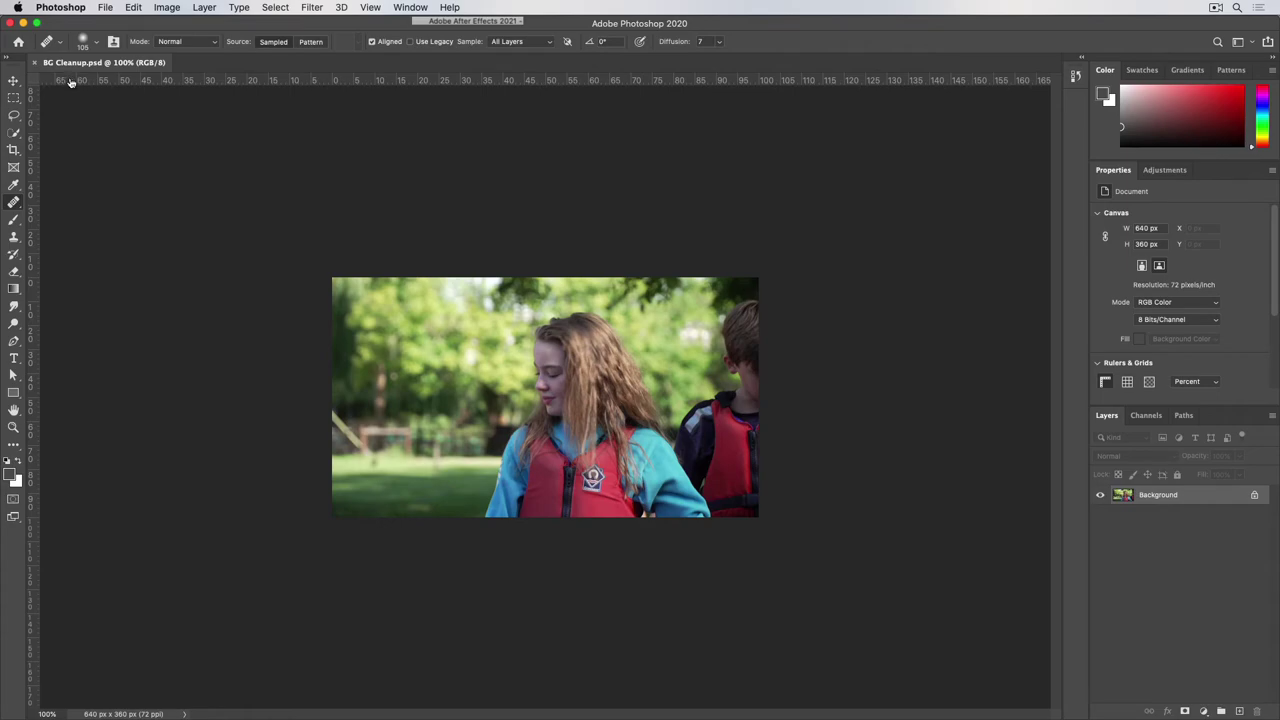
pyautogui.press('super+Tab')
pyautogui.press('super+Tab')
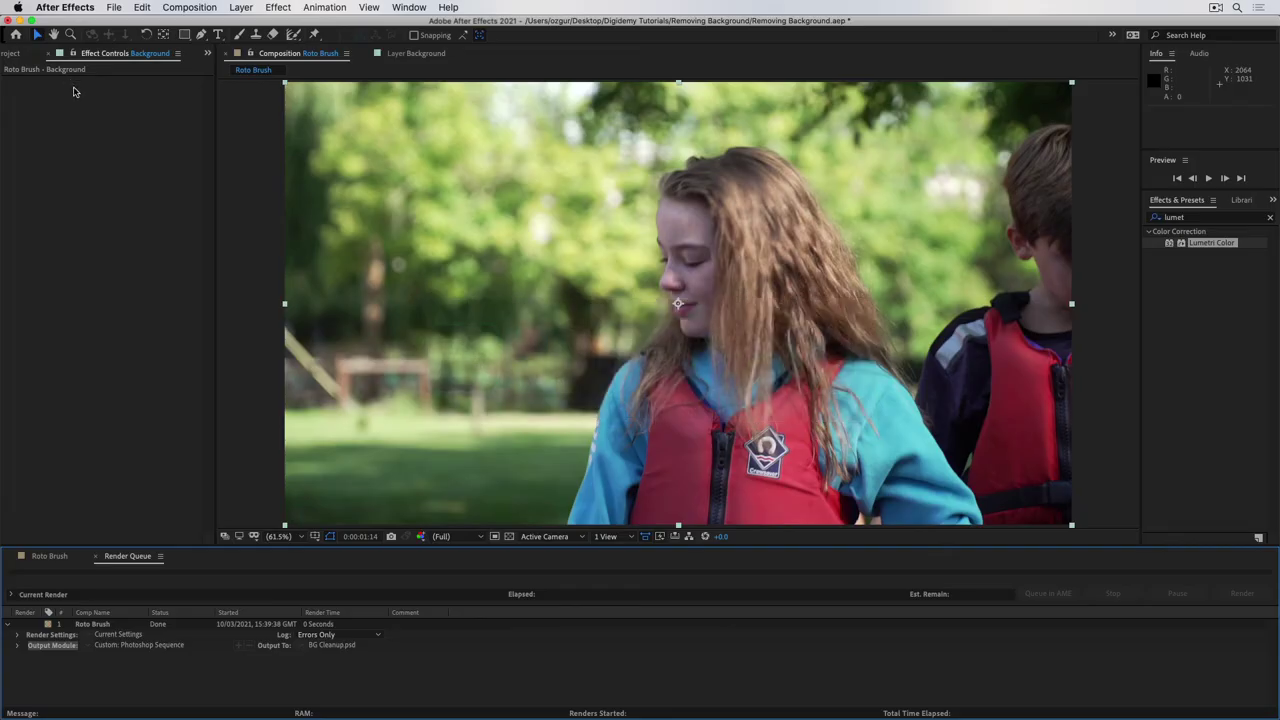
# - Duplicate the finished render job and set its render settings to Best Settings
pyautogui.click(90, 624)
pyautogui.press('super+d')
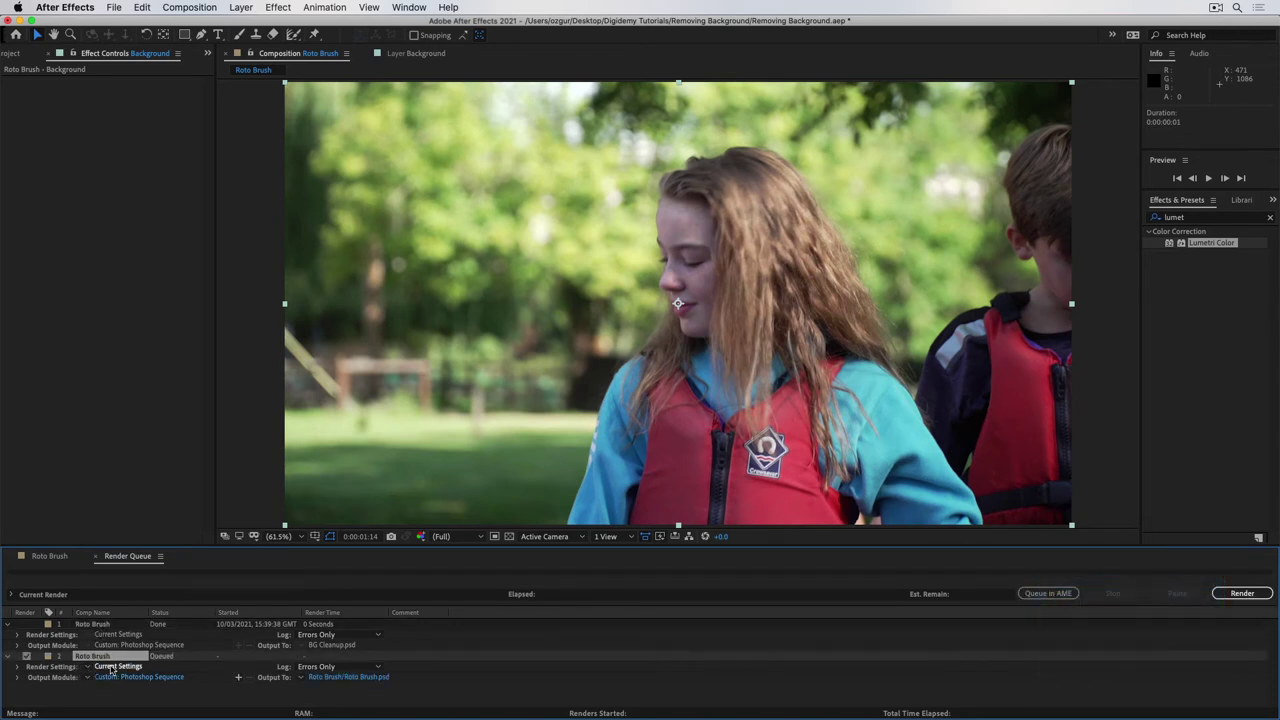
pyautogui.click(108, 668)
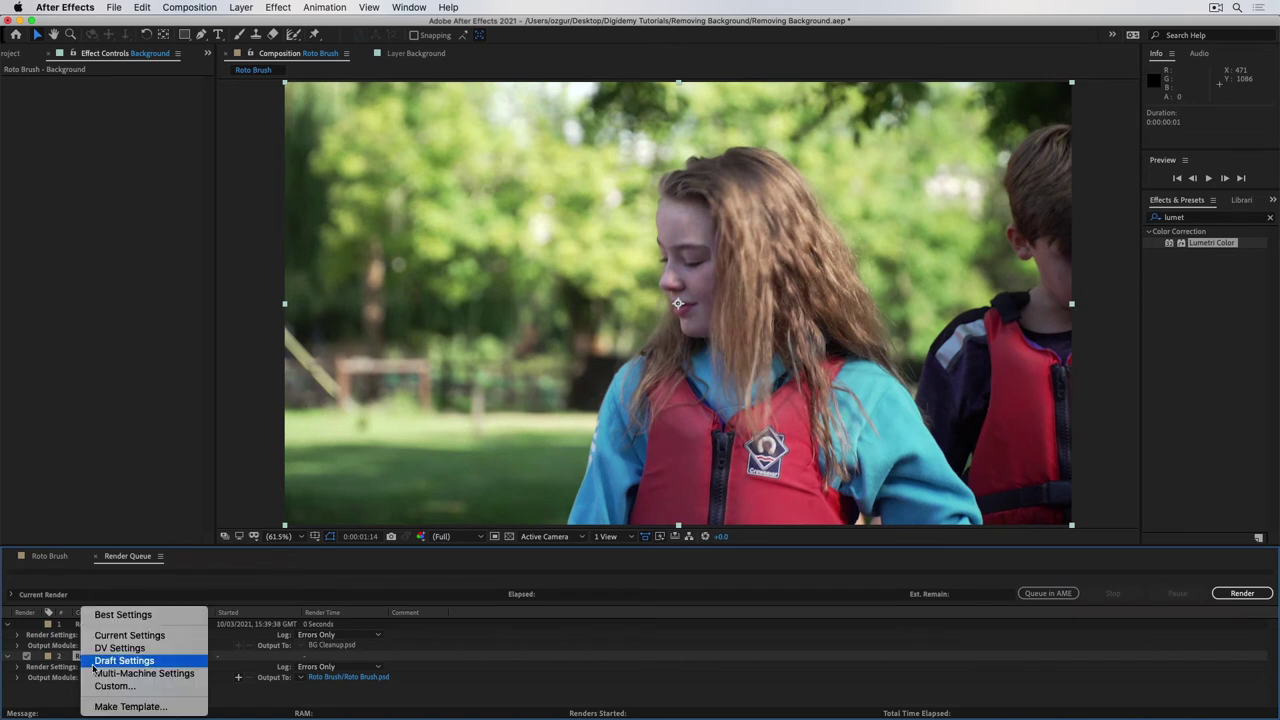
pyautogui.click(124, 615)
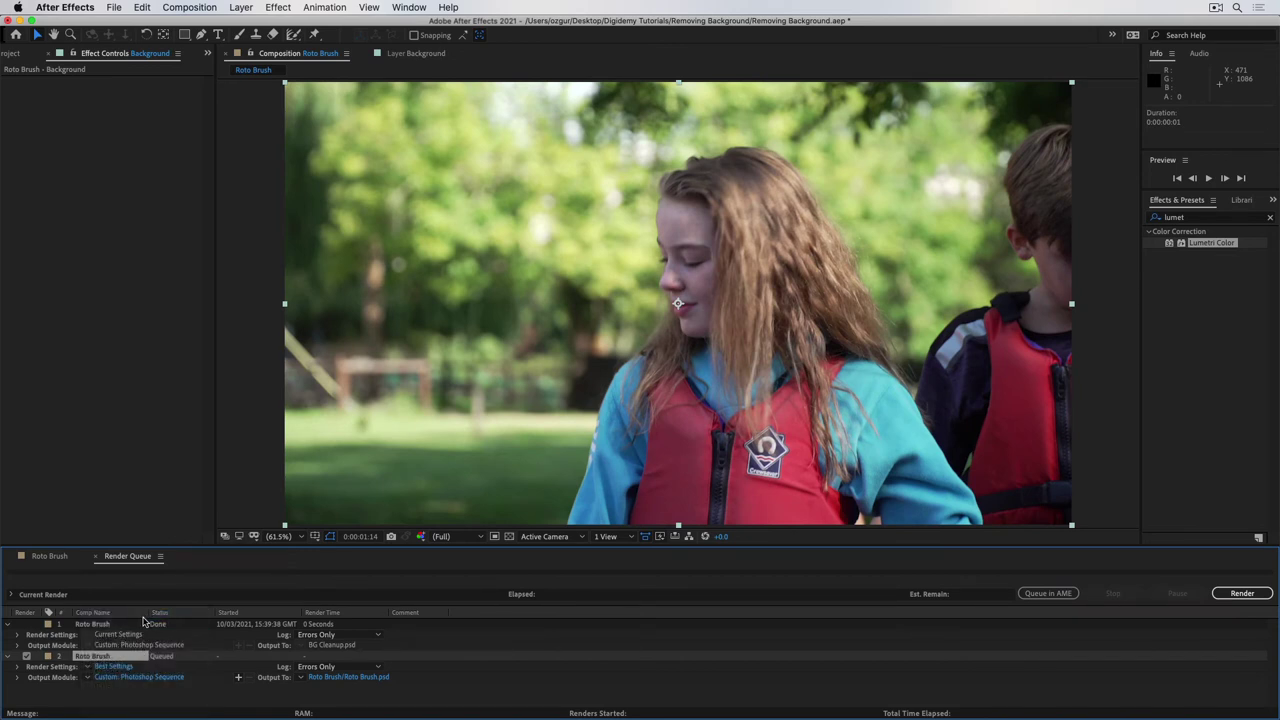
# - Output the duplicate to BG Cleanup 2.psd without a subfolder and render it
pyautogui.click(380, 678)
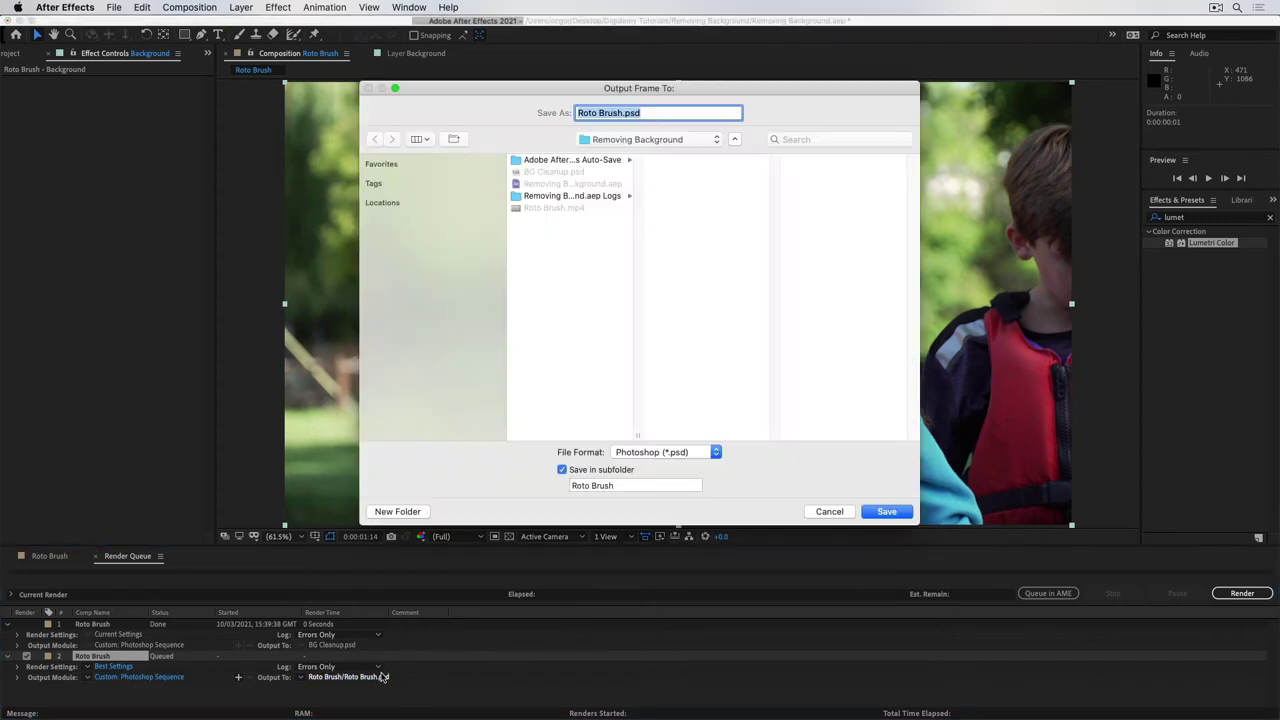
pyautogui.click(580, 173)
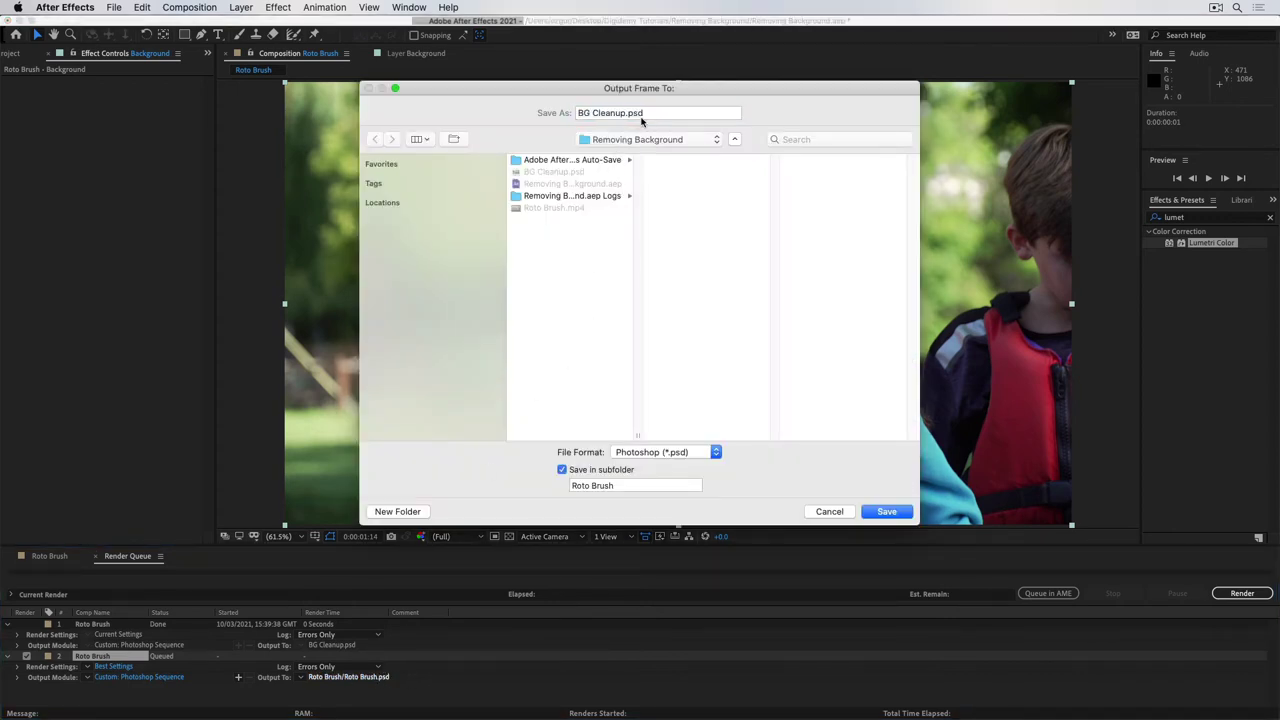
pyautogui.click(623, 113)
pyautogui.write('2')
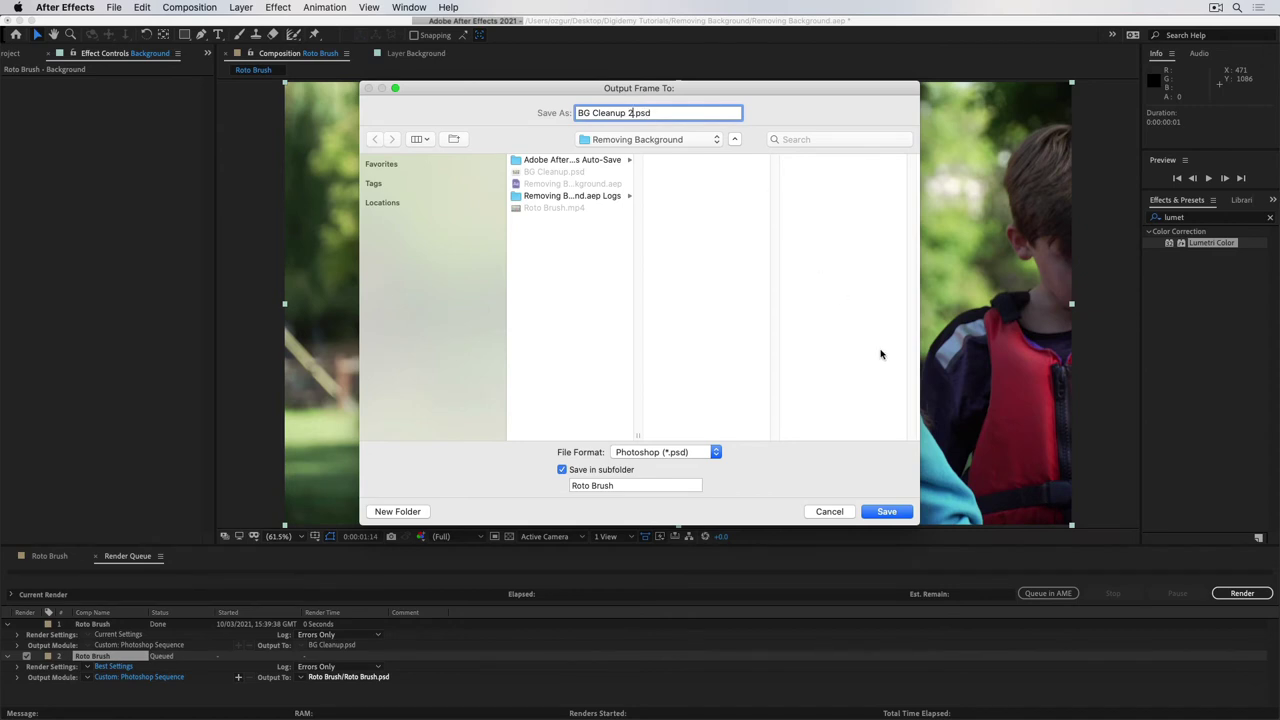
pyautogui.click(563, 470)
pyautogui.click(886, 512)
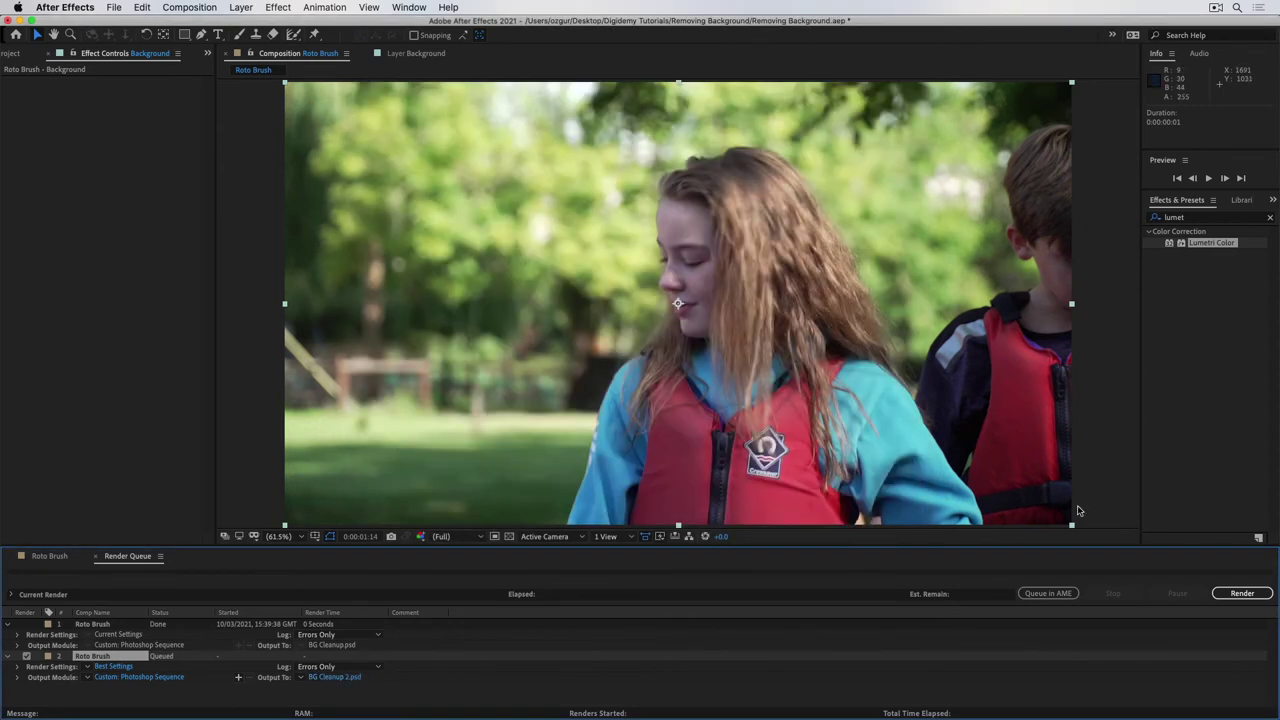
pyautogui.click(1242, 594)
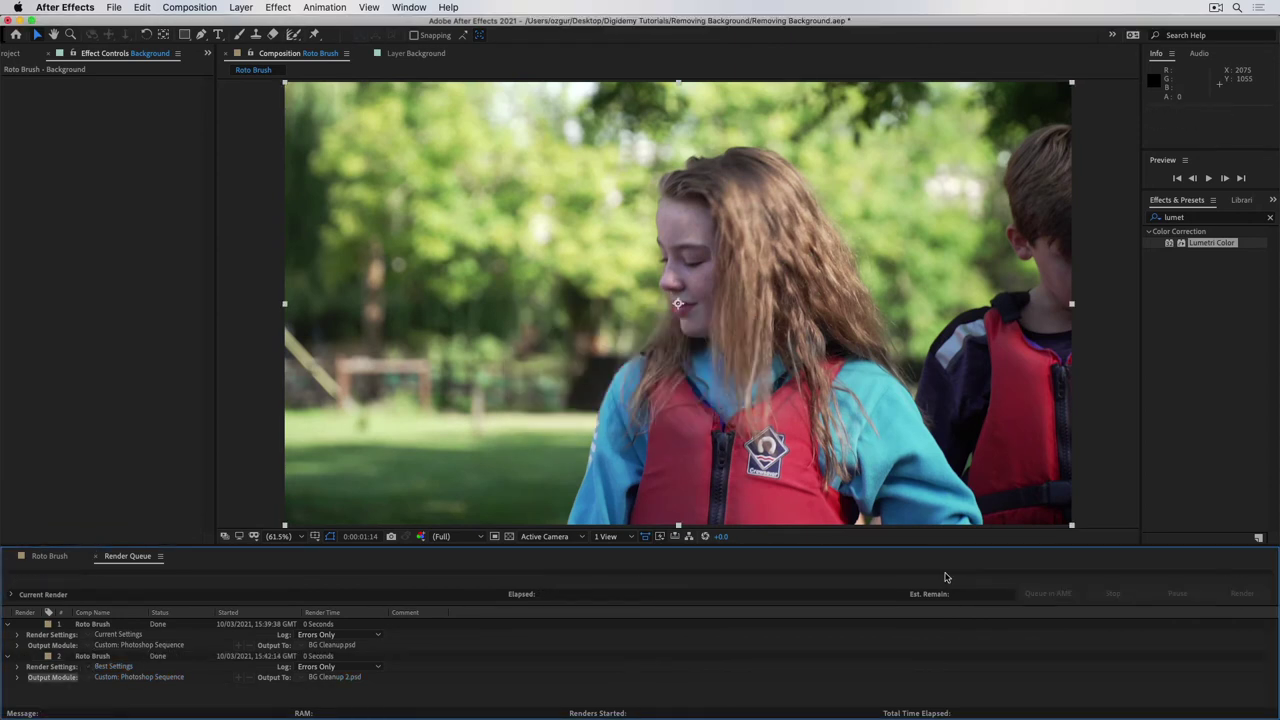
pyautogui.press('super+Tab')
pyautogui.press('super+Tab')
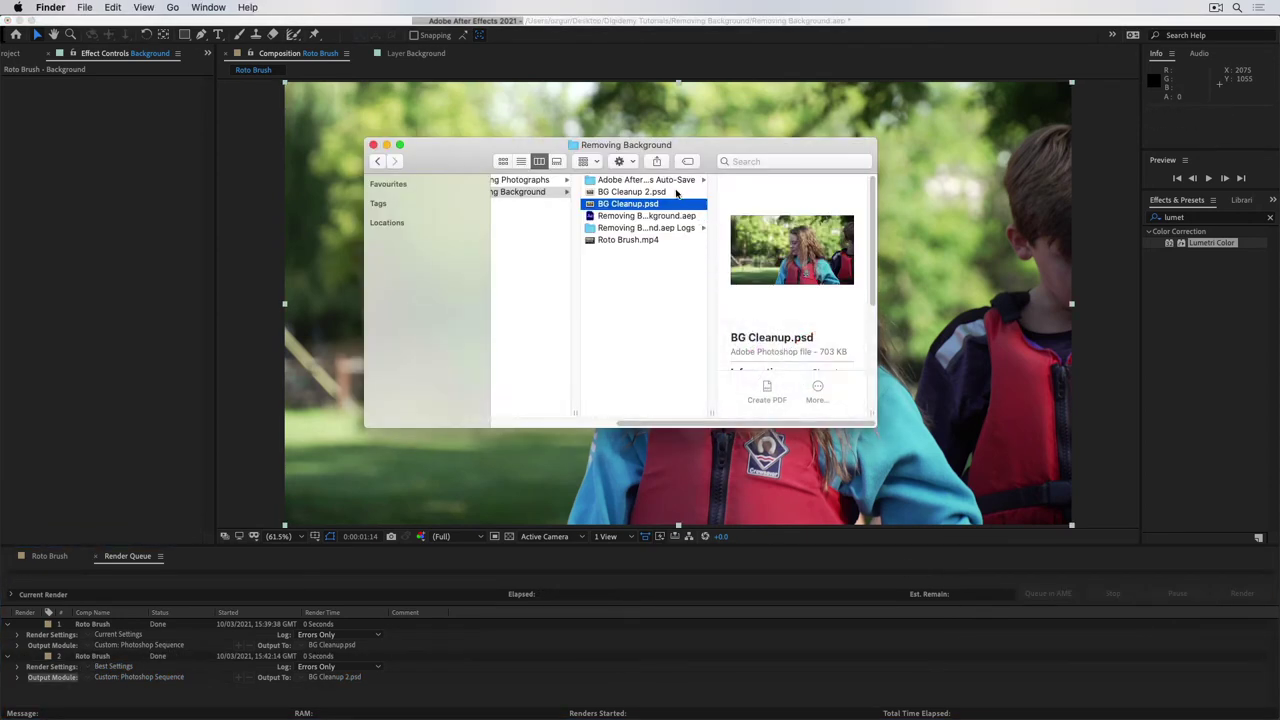
# - Open BG Cleanup 2.psd in Photoshop and confirm its 1920 × 1080 px image size
pyautogui.click(677, 192)
pyautogui.doubleClick(672, 192)
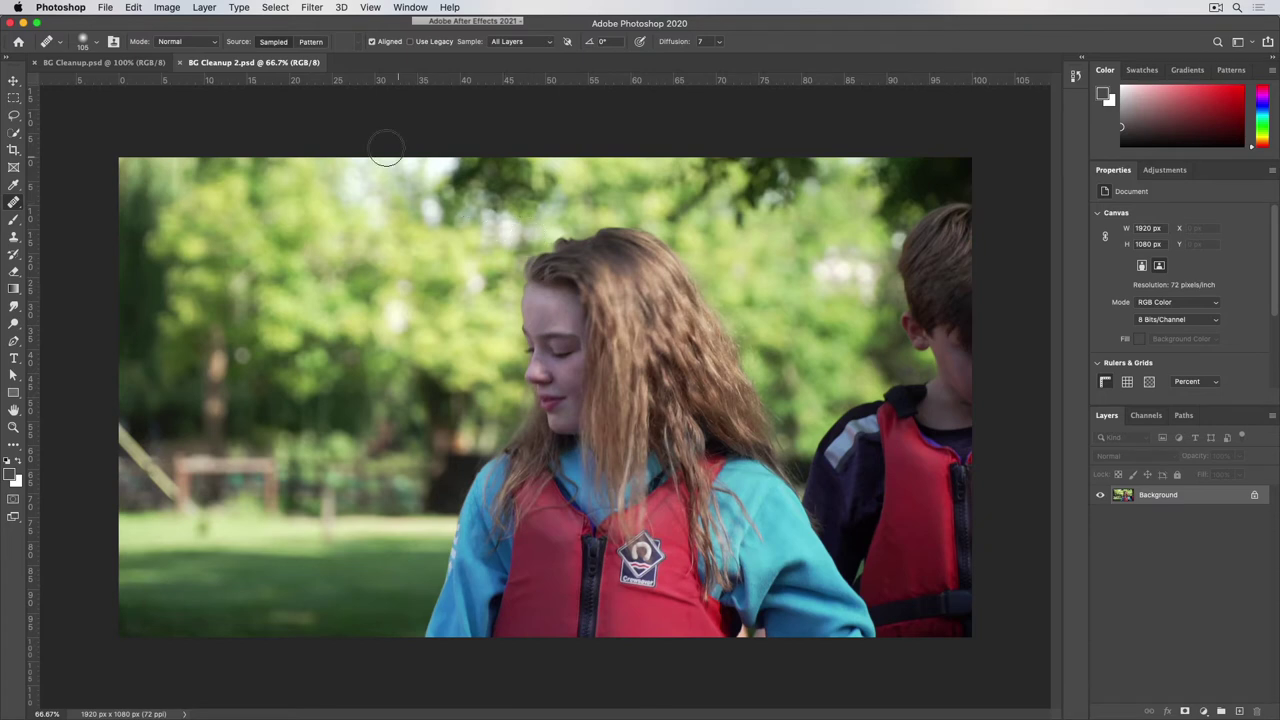
pyautogui.click(168, 8)
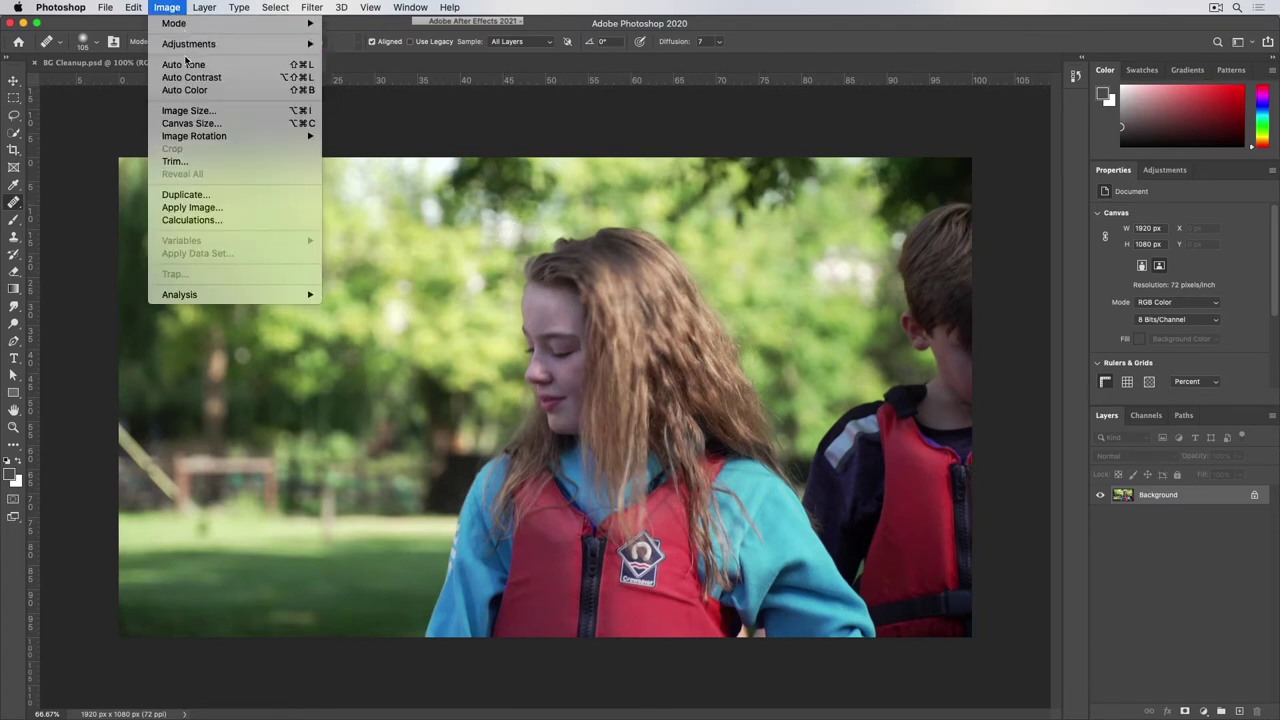
pyautogui.click(189, 110)
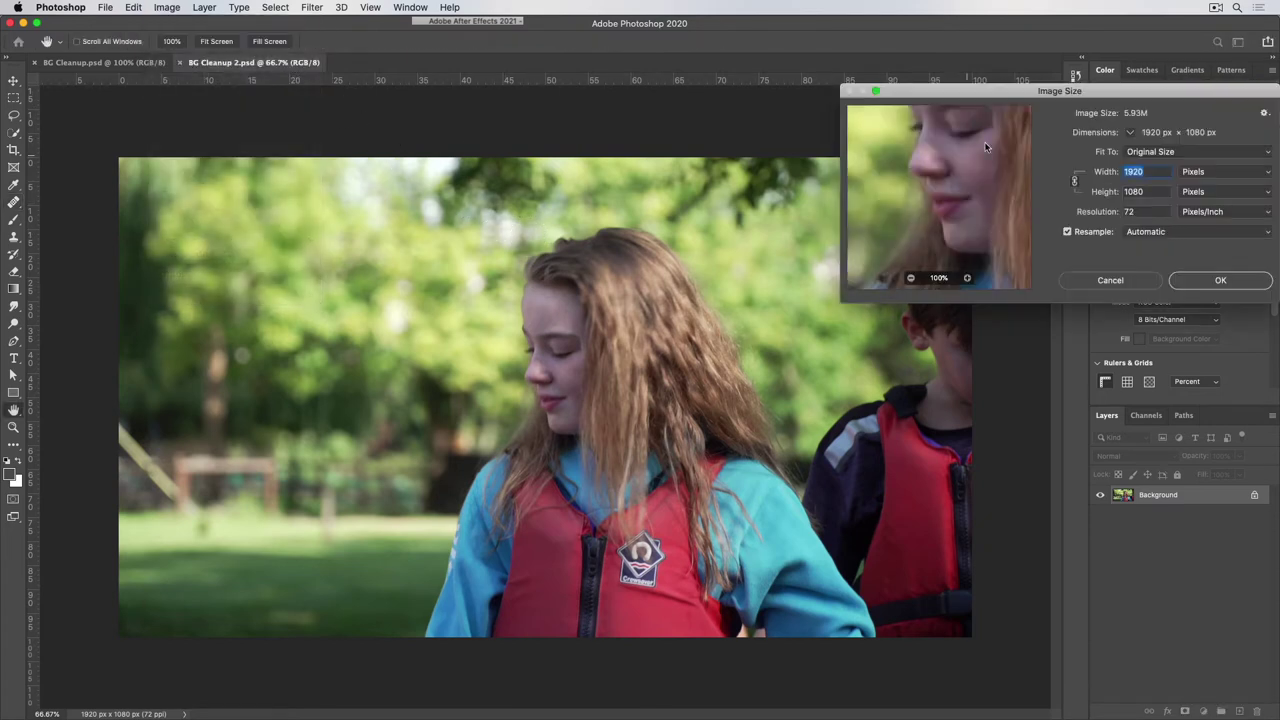
pyautogui.click(1110, 280)
pyautogui.press('j')
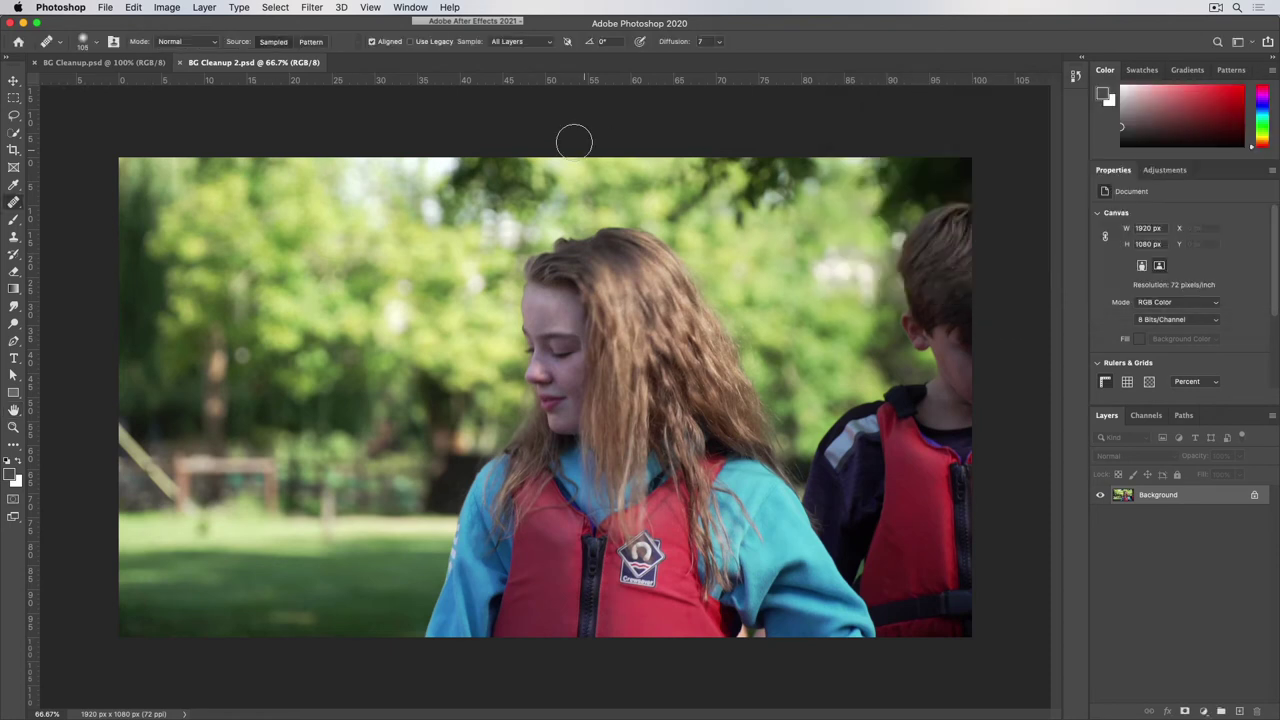
# - Close the old BG Cleanup.psd document and delete its file in Finder
pyautogui.click(35, 63)
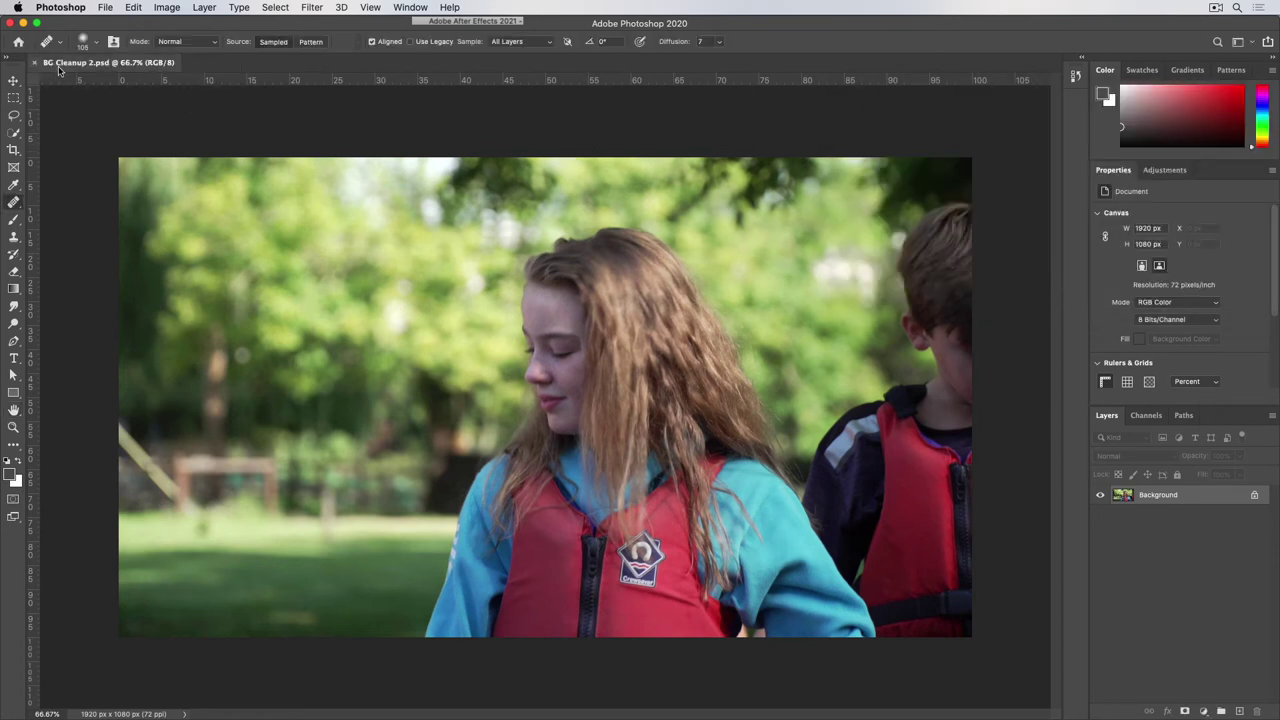
pyautogui.press('super+Tab')
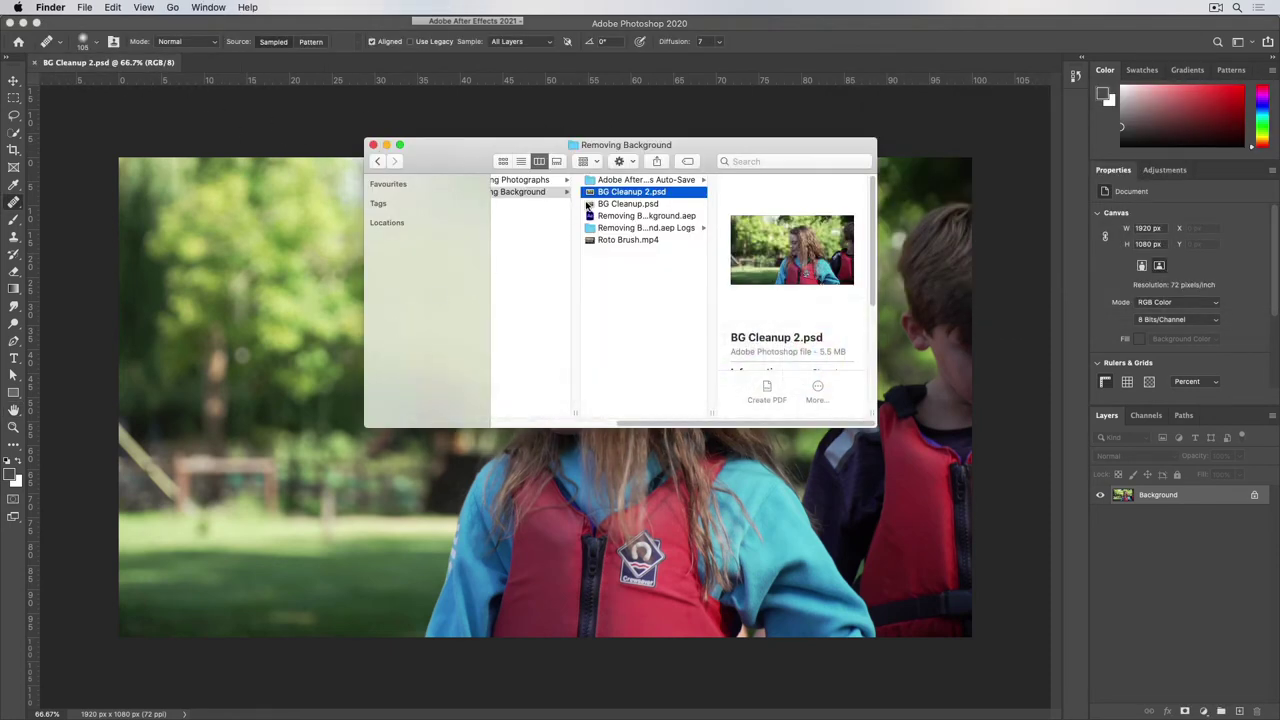
pyautogui.click(596, 204)
pyautogui.press('super+BackSpace')
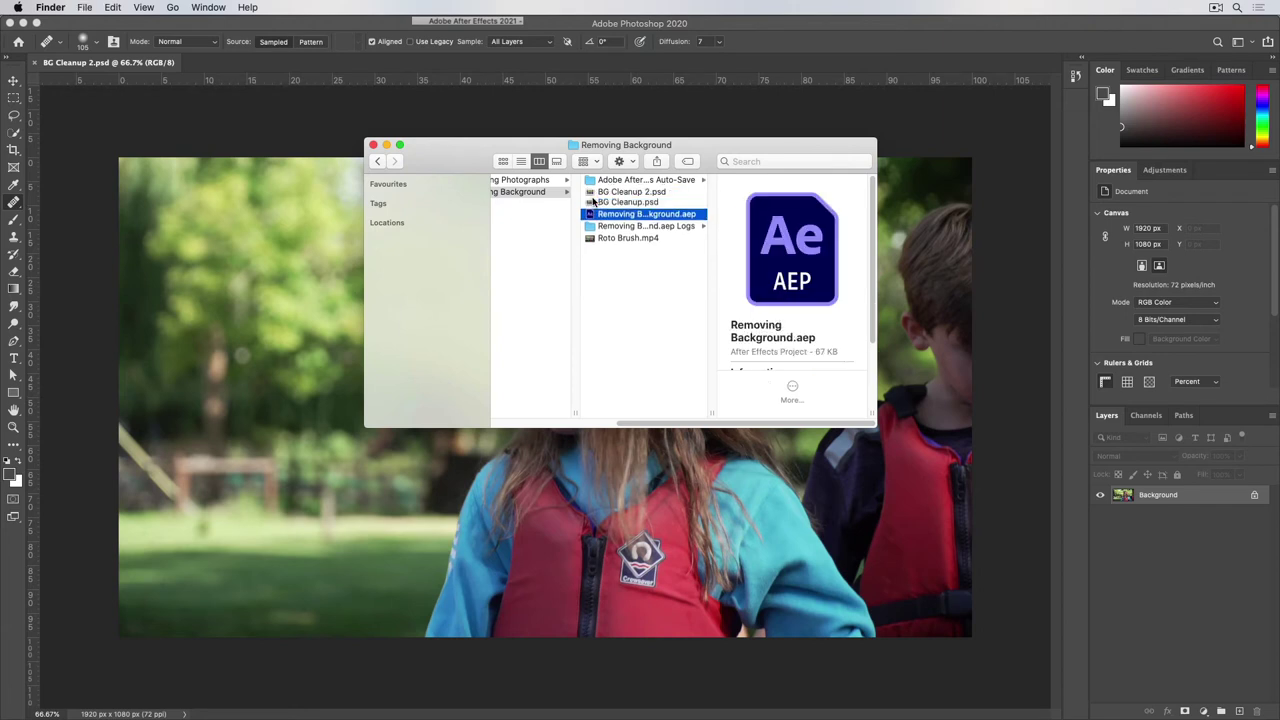
pyautogui.click(577, 28)
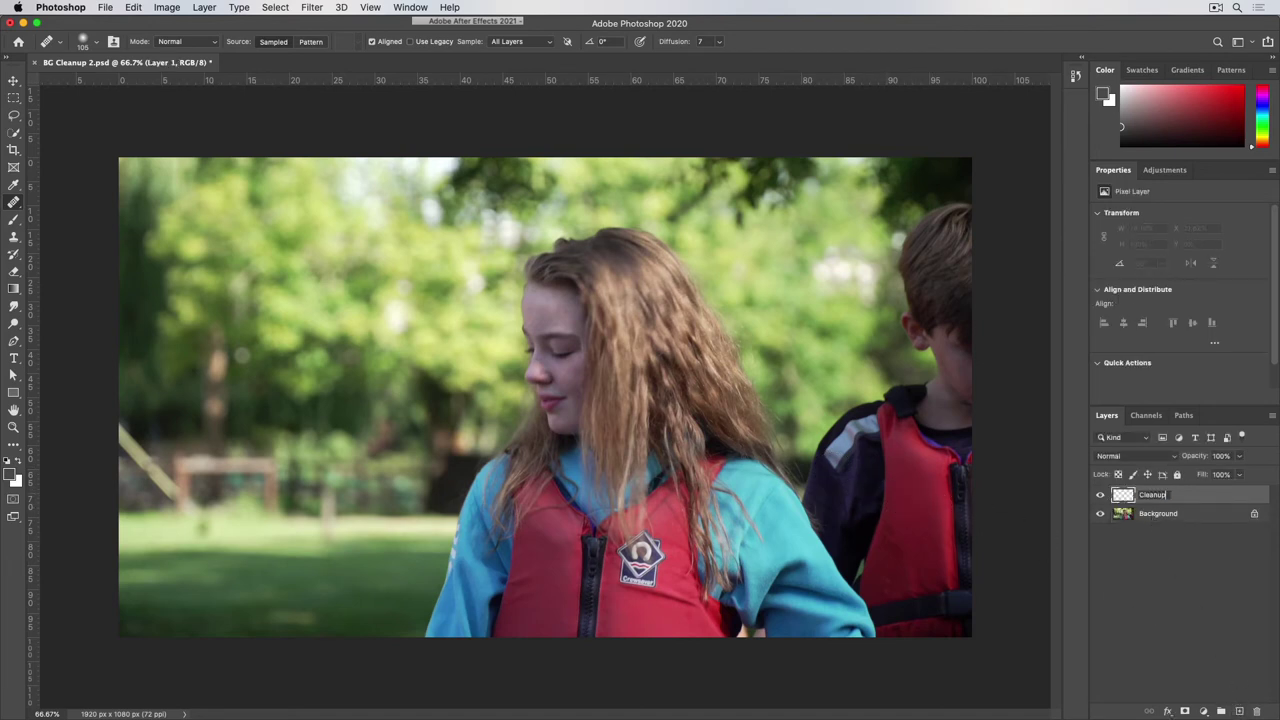
# - Name the new layer Cleanup and clone sampled grass over the girl's left shoulder edge
pyautogui.press('Return')
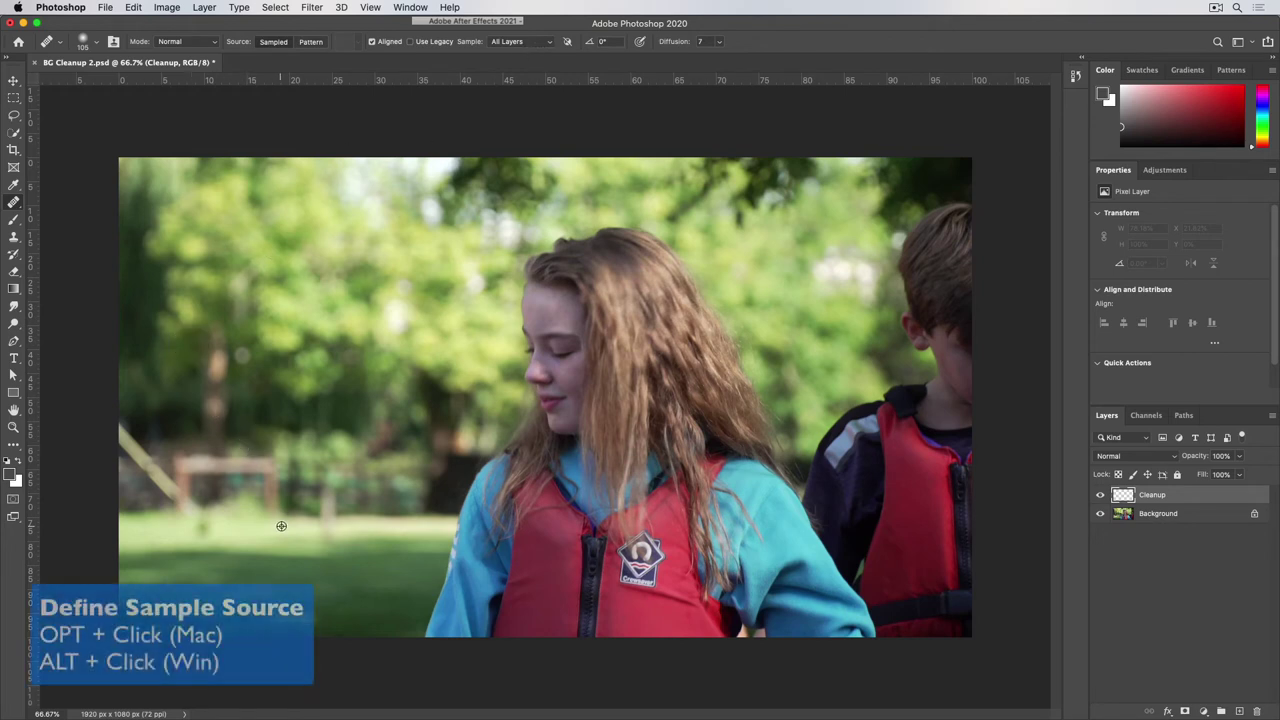
pyautogui.keyDown('alt'); pyautogui.click(354, 518); pyautogui.keyUp('alt')
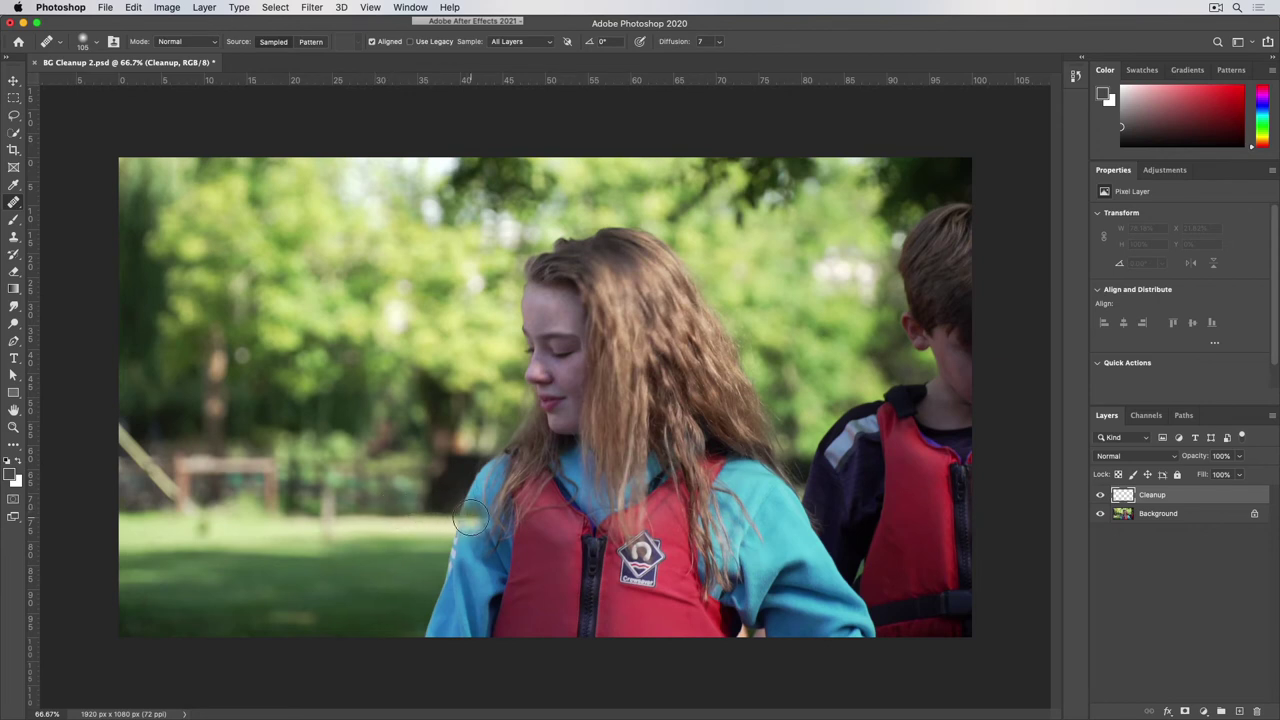
pyautogui.moveTo(466, 516)
pyautogui.mouseDown()
pyautogui.moveTo(462, 505)
pyautogui.moveTo(450, 600)
pyautogui.moveTo(472, 478)
pyautogui.mouseUp()
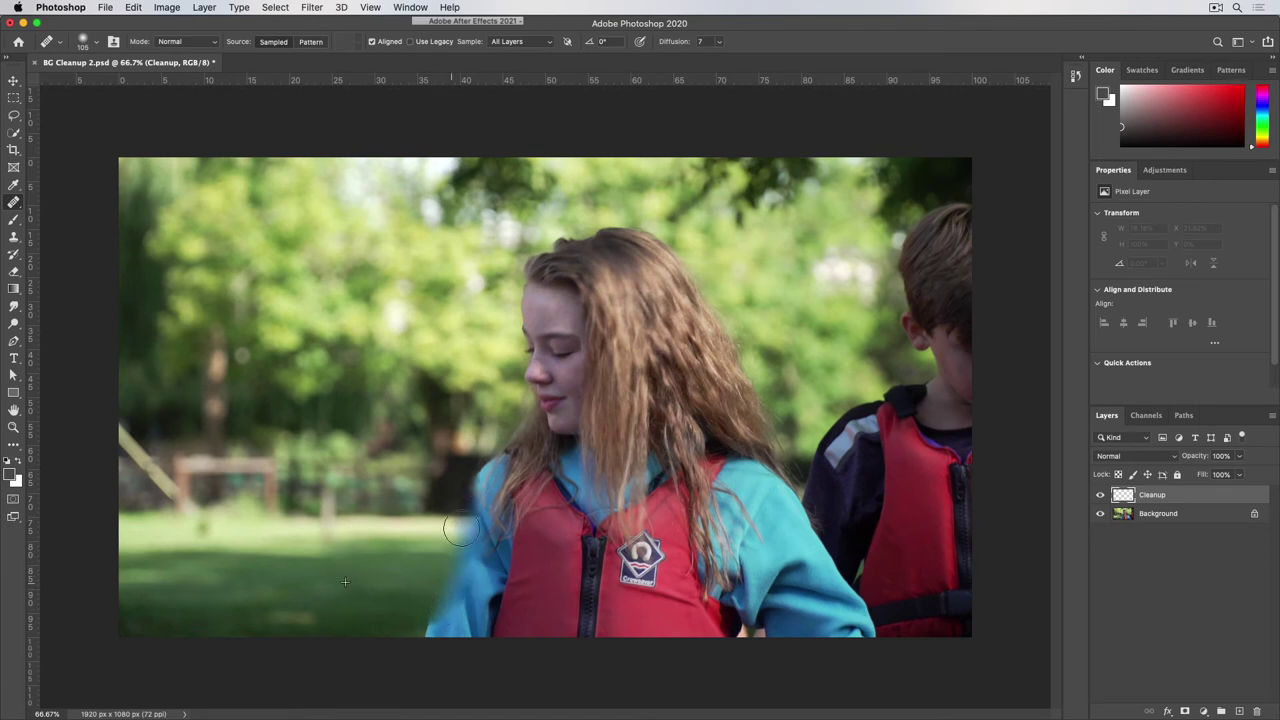
pyautogui.moveTo(461, 530)
pyautogui.mouseDown()
pyautogui.moveTo(478, 470)
pyautogui.moveTo(470, 590)
pyautogui.moveTo(426, 637)
pyautogui.moveTo(482, 605)
pyautogui.moveTo(518, 426)
pyautogui.mouseUp()
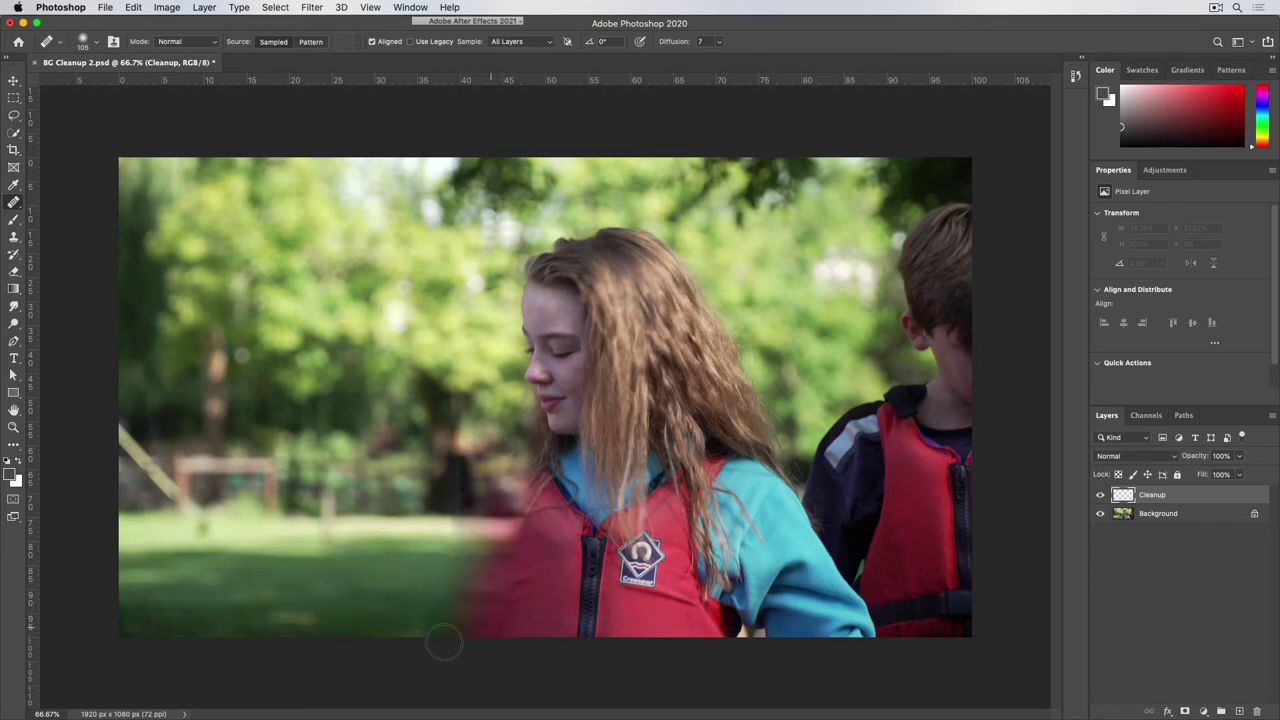
# - Cover the blue sleeve and hair edge, then resample foliage with a 243 px brush
pyautogui.moveTo(443, 640)
pyautogui.mouseDown()
pyautogui.moveTo(560, 470)
pyautogui.moveTo(520, 600)
pyautogui.moveTo(512, 395)
pyautogui.moveTo(526, 250)
pyautogui.moveTo(538, 348)
pyautogui.moveTo(558, 255)
pyautogui.moveTo(561, 341)
pyautogui.mouseUp()
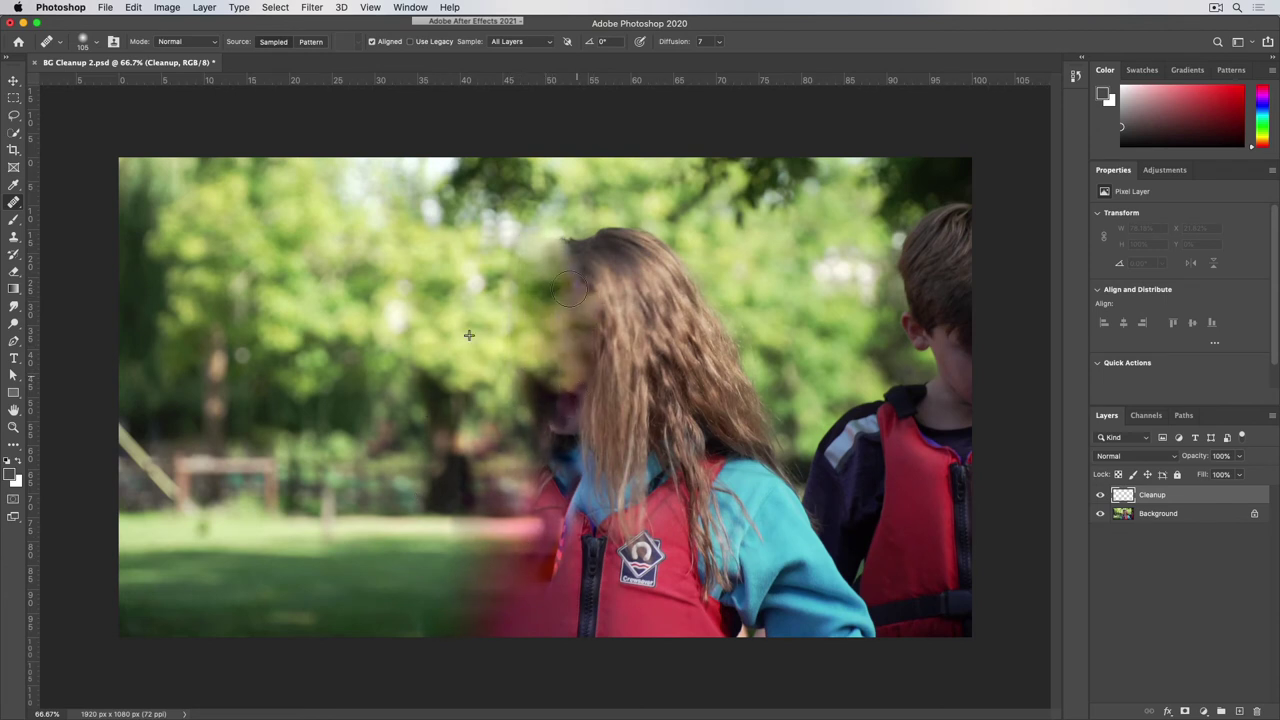
pyautogui.moveTo(570, 290)
pyautogui.mouseDown()
pyautogui.moveTo(555, 228)
pyautogui.moveTo(572, 260)
pyautogui.moveTo(555, 283)
pyautogui.mouseUp()
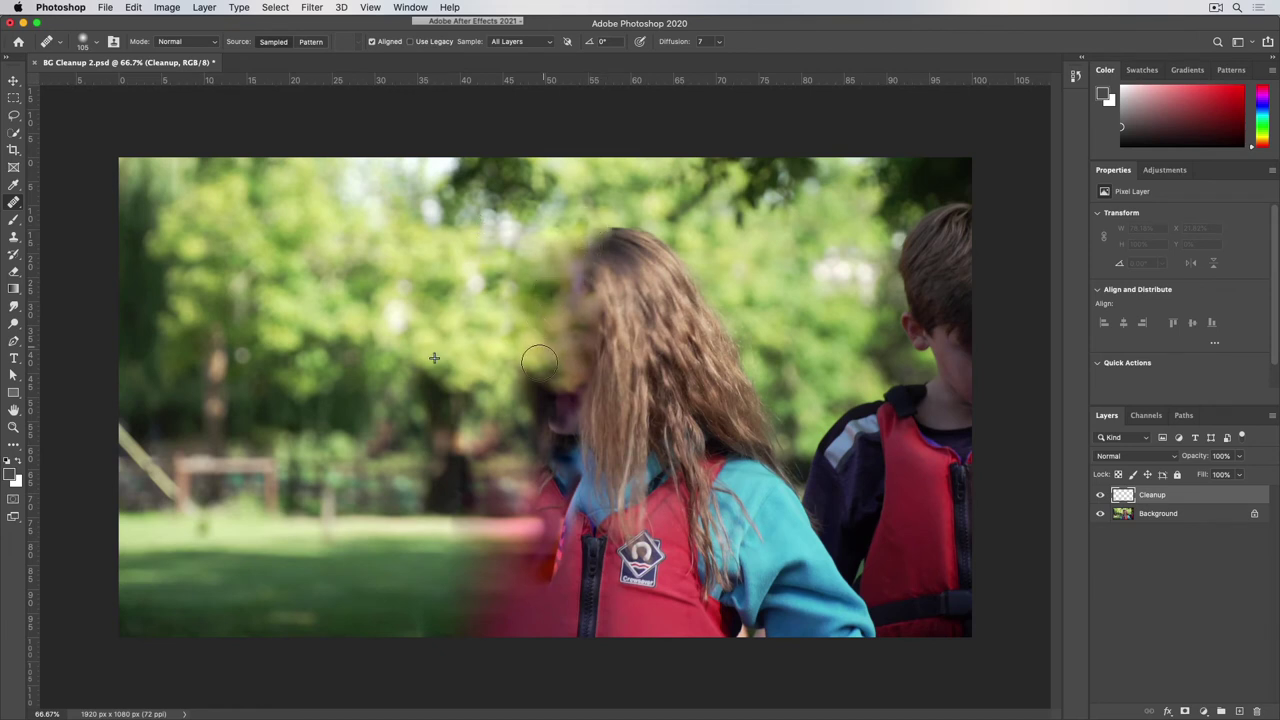
pyautogui.moveTo(539, 360)
pyautogui.mouseDown()
pyautogui.moveTo(506, 260)
pyautogui.moveTo(584, 293)
pyautogui.mouseUp()
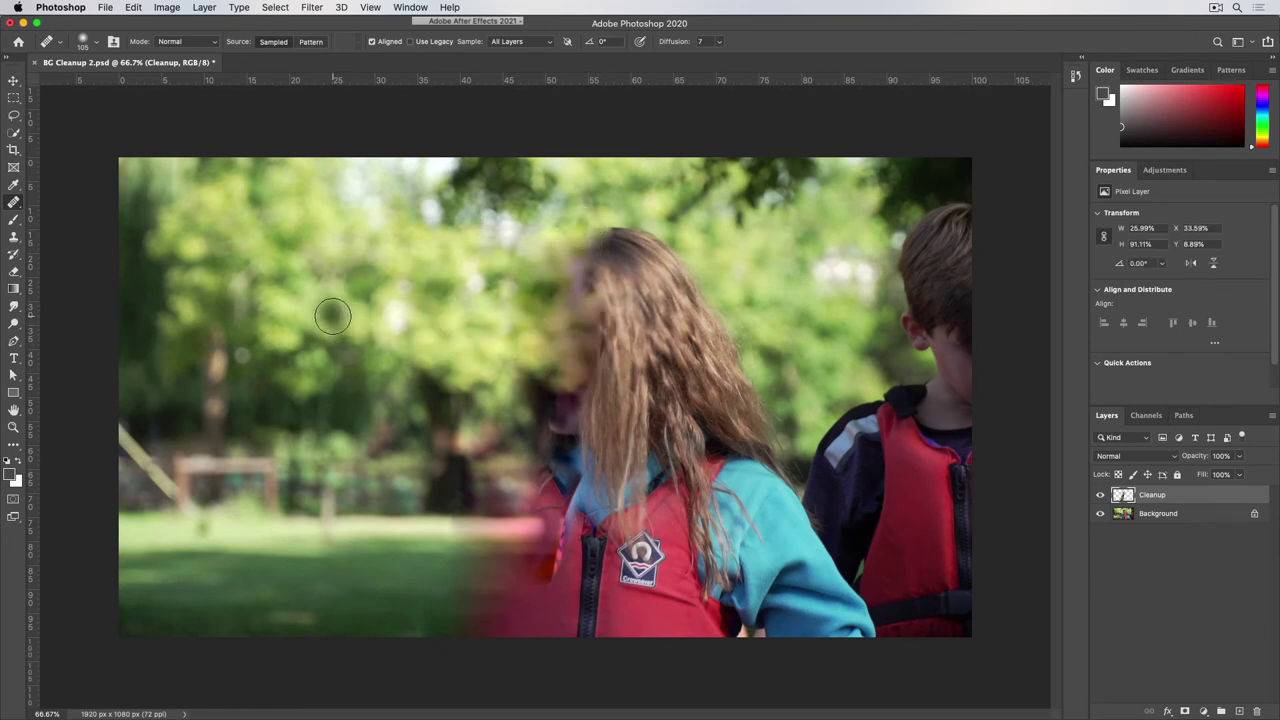
pyautogui.moveTo(333, 316); pyautogui.dragTo(319, 260)
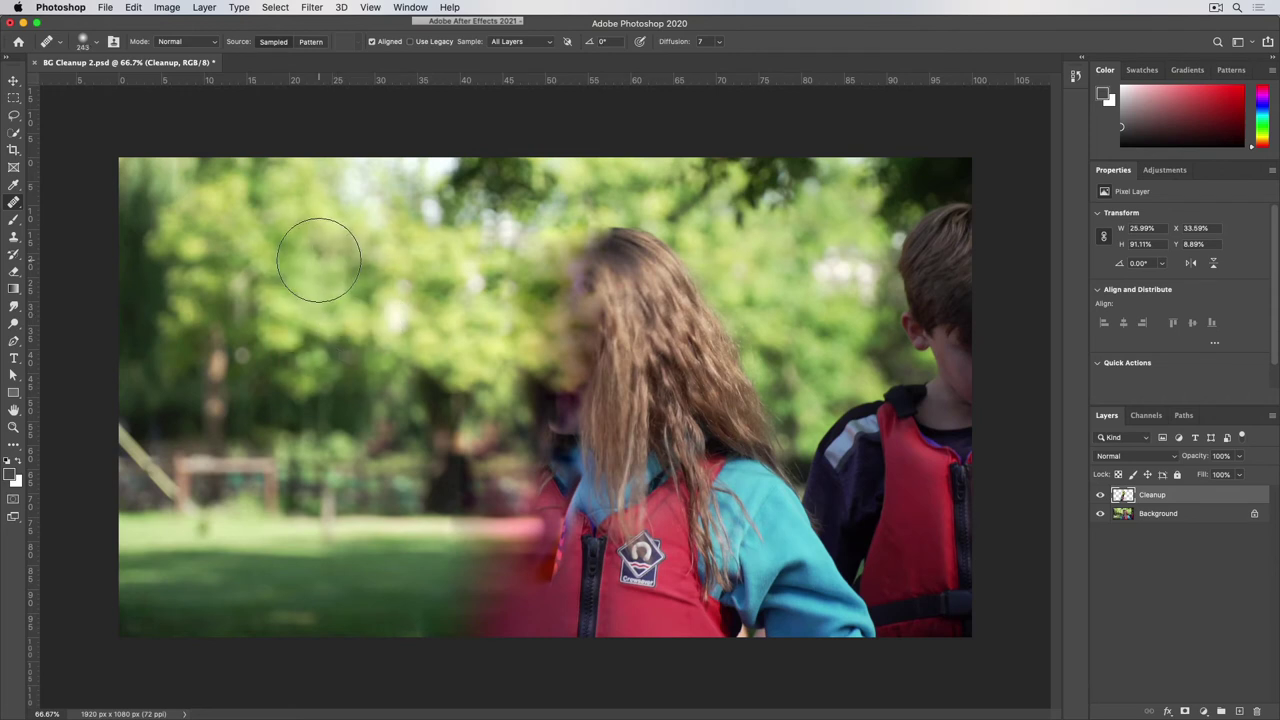
pyautogui.keyDown('alt'); pyautogui.click(318, 262); pyautogui.keyUp('alt')
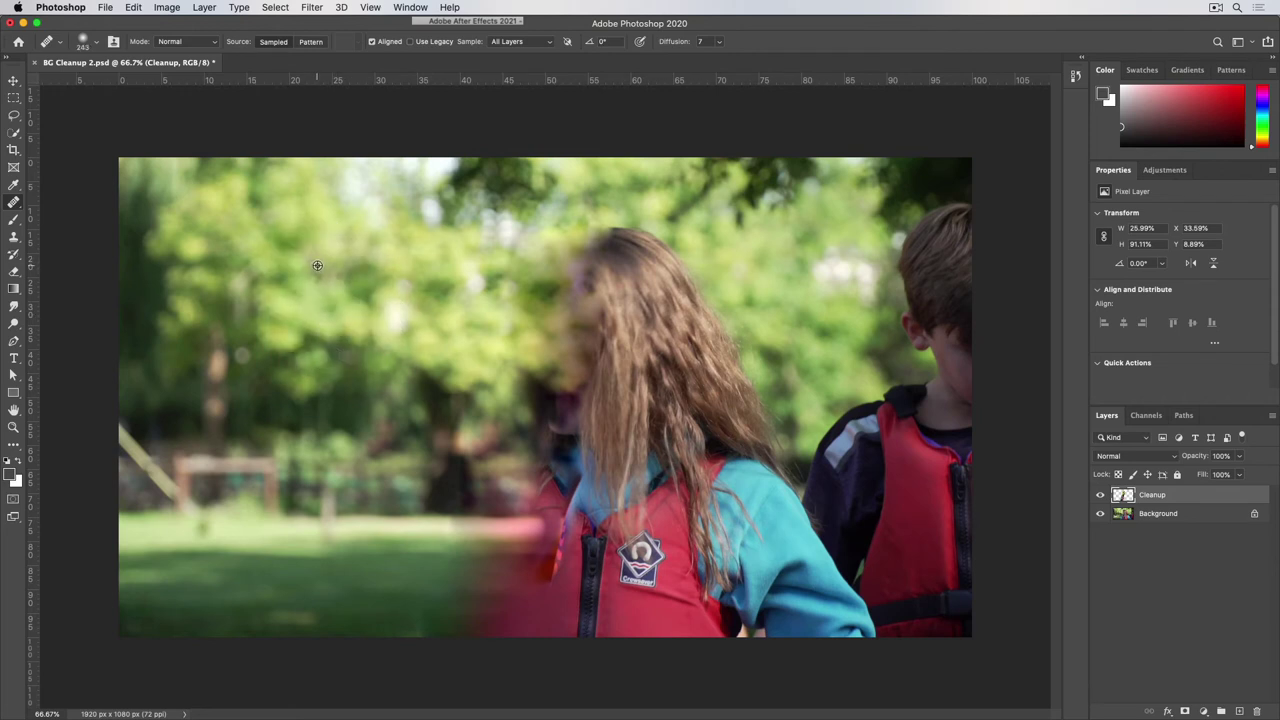
# - Clone background over the girl's face, head, the pink smear and her red vest edge
pyautogui.moveTo(491, 263)
pyautogui.mouseDown()
pyautogui.moveTo(618, 275)
pyautogui.moveTo(529, 291)
pyautogui.moveTo(660, 290)
pyautogui.moveTo(600, 295)
pyautogui.moveTo(640, 335)
pyautogui.moveTo(677, 337)
pyautogui.moveTo(625, 365)
pyautogui.moveTo(580, 337)
pyautogui.moveTo(657, 337)
pyautogui.moveTo(551, 363)
pyautogui.moveTo(717, 375)
pyautogui.moveTo(551, 337)
pyautogui.moveTo(603, 320)
pyautogui.mouseUp()
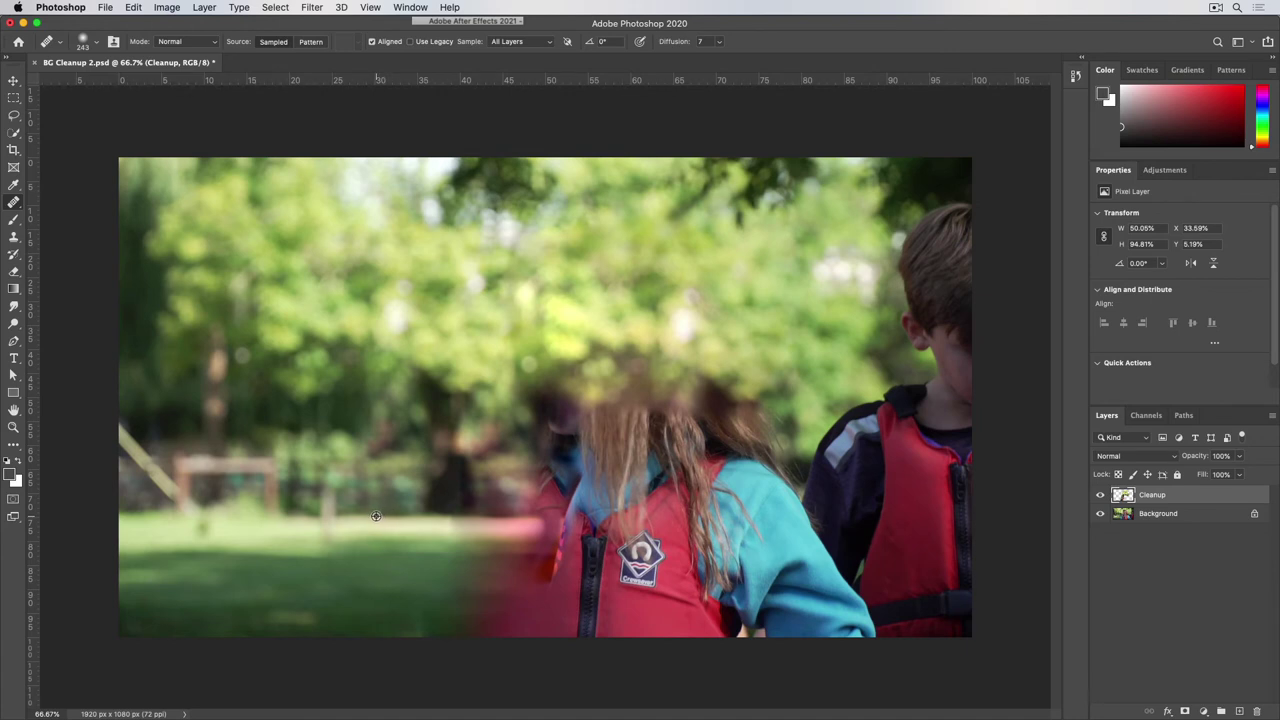
pyautogui.moveTo(440, 530)
pyautogui.mouseDown()
pyautogui.moveTo(490, 520)
pyautogui.moveTo(458, 488)
pyautogui.moveTo(508, 578)
pyautogui.moveTo(488, 554)
pyautogui.moveTo(563, 562)
pyautogui.moveTo(609, 623)
pyautogui.moveTo(489, 611)
pyautogui.moveTo(571, 580)
pyautogui.moveTo(617, 463)
pyautogui.moveTo(680, 462)
pyautogui.moveTo(580, 654)
pyautogui.mouseUp()
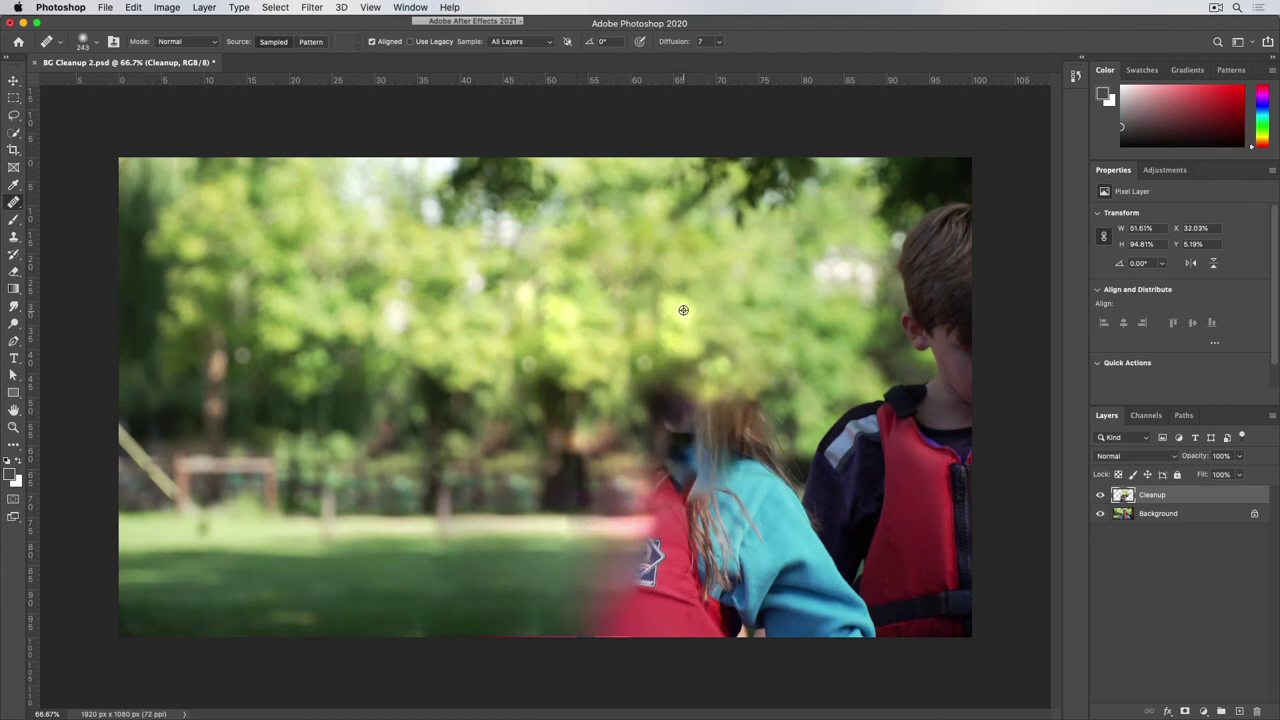
pyautogui.keyDown('alt'); pyautogui.click(496, 514); pyautogui.keyUp('alt')
pyautogui.moveTo(660, 520)
pyautogui.mouseDown()
pyautogui.moveTo(642, 550)
pyautogui.moveTo(648, 600)
pyautogui.moveTo(652, 508)
pyautogui.moveTo(623, 366)
pyautogui.moveTo(760, 475)
pyautogui.moveTo(790, 590)
pyautogui.moveTo(657, 651)
pyautogui.moveTo(714, 657)
pyautogui.moveTo(730, 540)
pyautogui.mouseUp()
# - Paint out the teal jacket and the boy's side with grass-sampled background
pyautogui.moveTo(704, 375)
pyautogui.mouseDown()
pyautogui.moveTo(788, 501)
pyautogui.moveTo(790, 470)
pyautogui.moveTo(815, 480)
pyautogui.mouseUp()
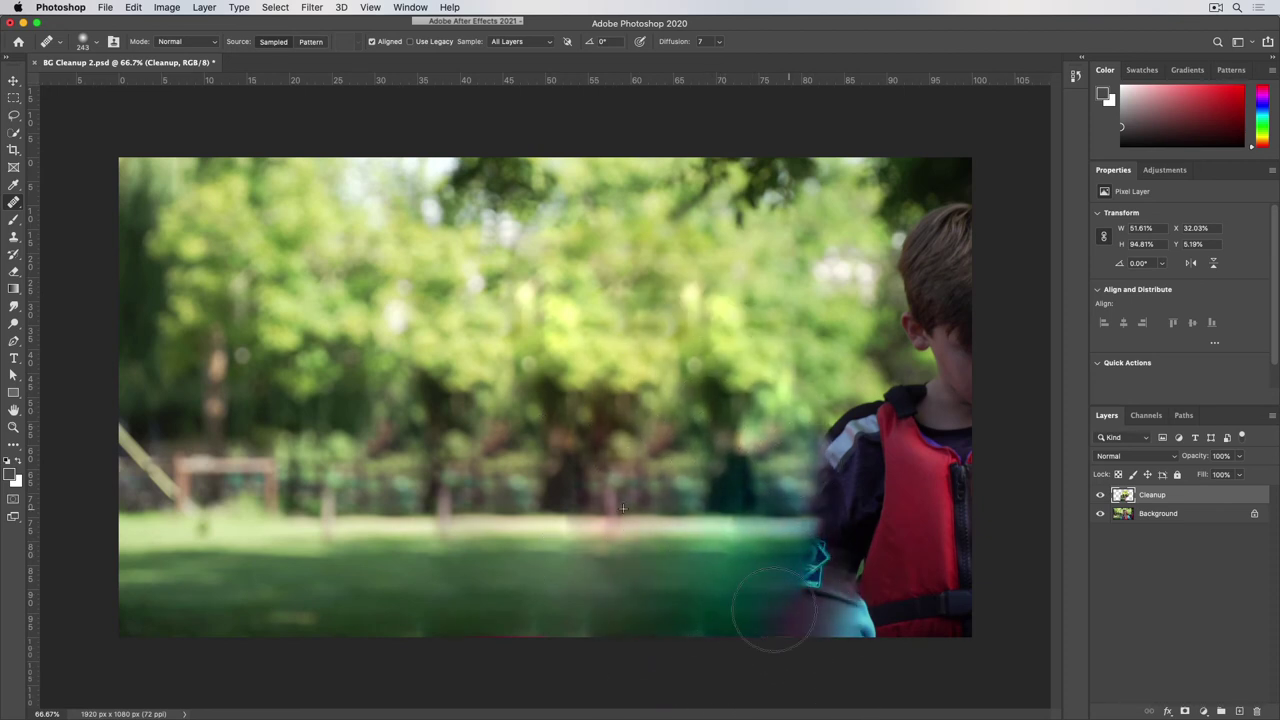
pyautogui.press('super+z')
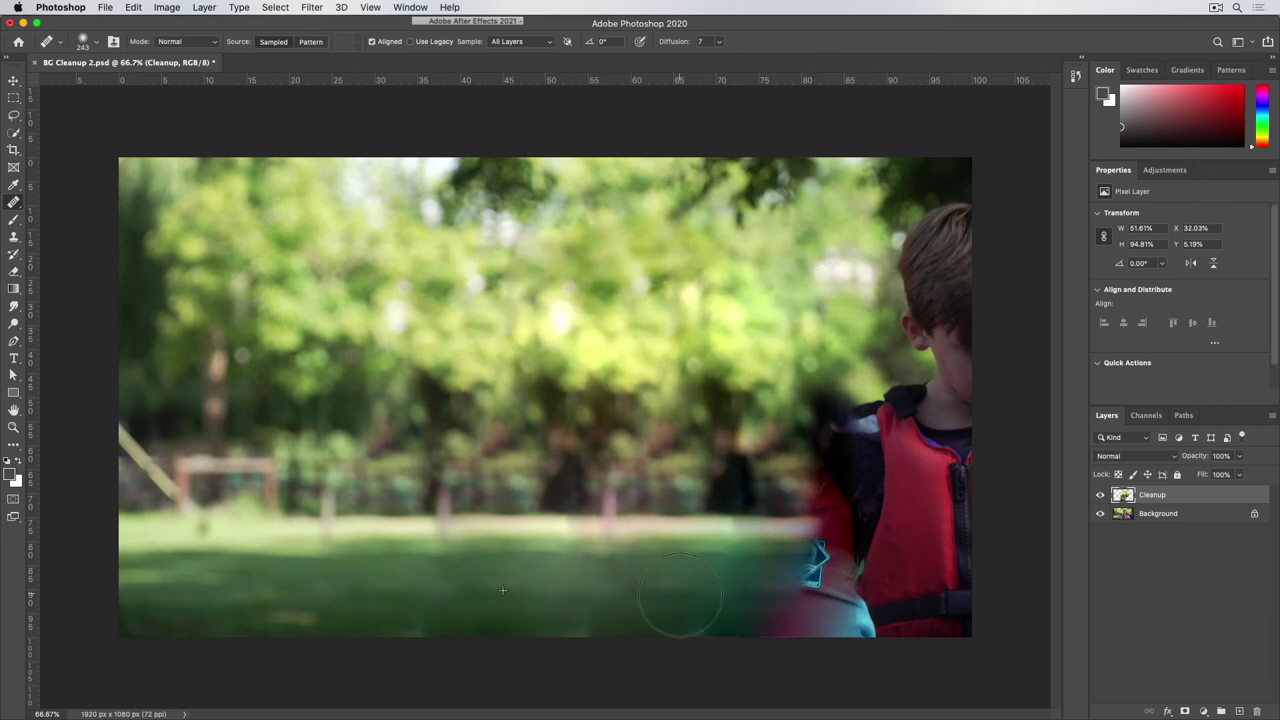
pyautogui.click(706, 535)
pyautogui.moveTo(797, 510)
pyautogui.mouseDown()
pyautogui.moveTo(889, 551)
pyautogui.moveTo(797, 643)
pyautogui.moveTo(894, 578)
pyautogui.moveTo(846, 560)
pyautogui.moveTo(851, 414)
pyautogui.moveTo(914, 485)
pyautogui.moveTo(934, 451)
pyautogui.moveTo(971, 271)
pyautogui.moveTo(946, 200)
pyautogui.moveTo(971, 240)
pyautogui.moveTo(917, 500)
pyautogui.moveTo(946, 466)
pyautogui.moveTo(951, 580)
pyautogui.moveTo(821, 615)
pyautogui.moveTo(940, 620)
pyautogui.moveTo(940, 640)
pyautogui.moveTo(837, 583)
pyautogui.moveTo(859, 436)
pyautogui.moveTo(771, 543)
pyautogui.moveTo(871, 429)
pyautogui.moveTo(914, 535)
pyautogui.moveTo(829, 389)
pyautogui.mouseUp()
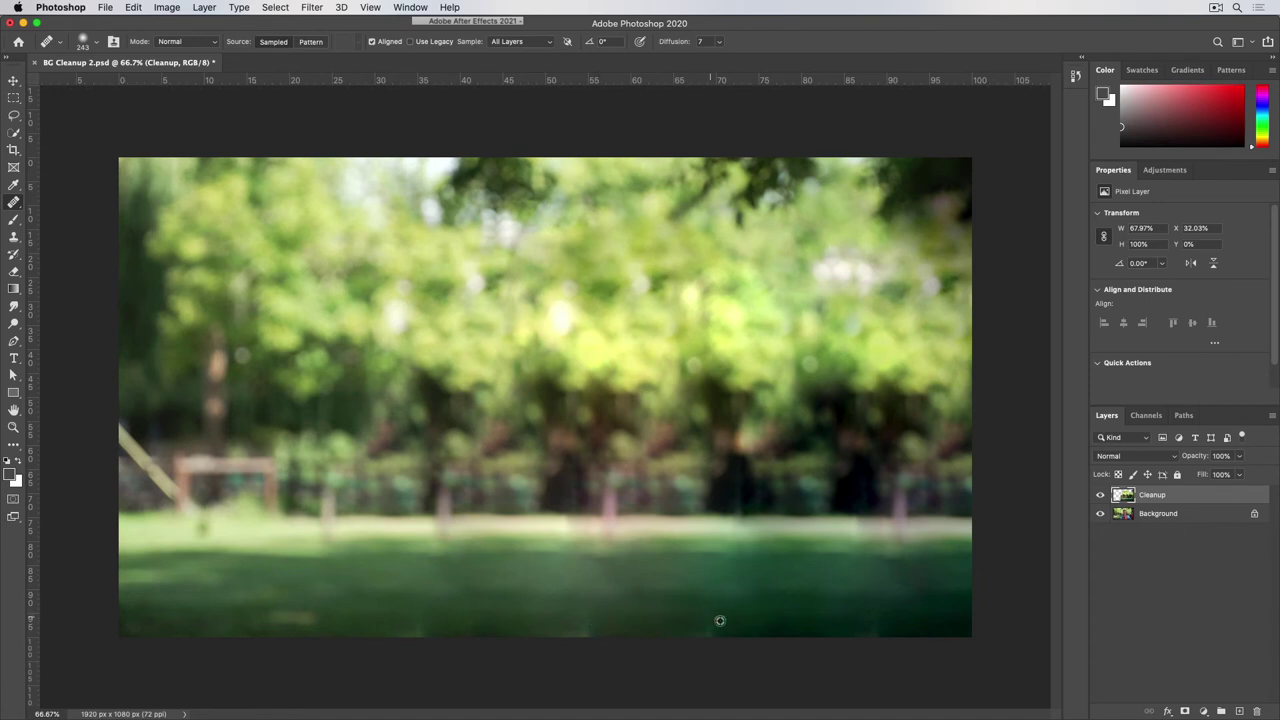
# - Heal the right-hand post and the grass edges with a 120 px Healing Brush
pyautogui.moveTo(802, 543)
pyautogui.mouseDown()
pyautogui.moveTo(775, 544)
pyautogui.moveTo(814, 535)
pyautogui.mouseUp()
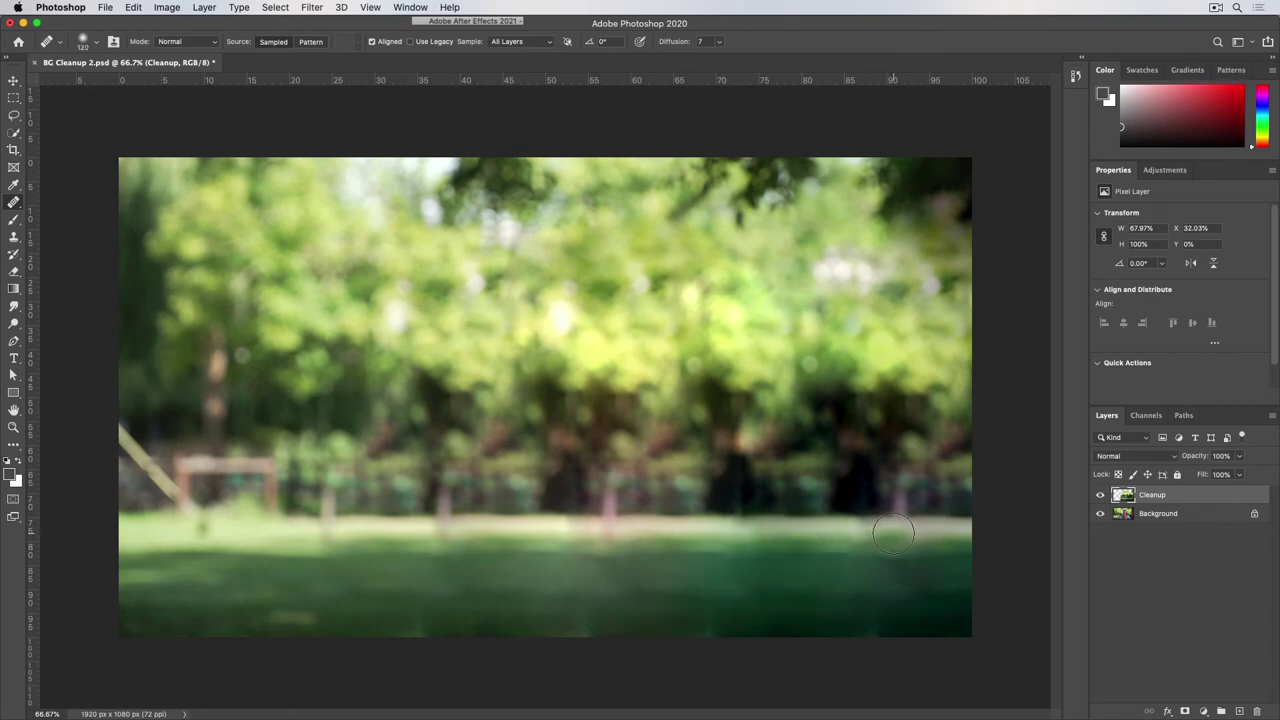
pyautogui.moveTo(895, 535)
pyautogui.mouseDown()
pyautogui.moveTo(904, 465)
pyautogui.moveTo(900, 505)
pyautogui.moveTo(878, 520)
pyautogui.mouseUp()
pyautogui.press('super+z')
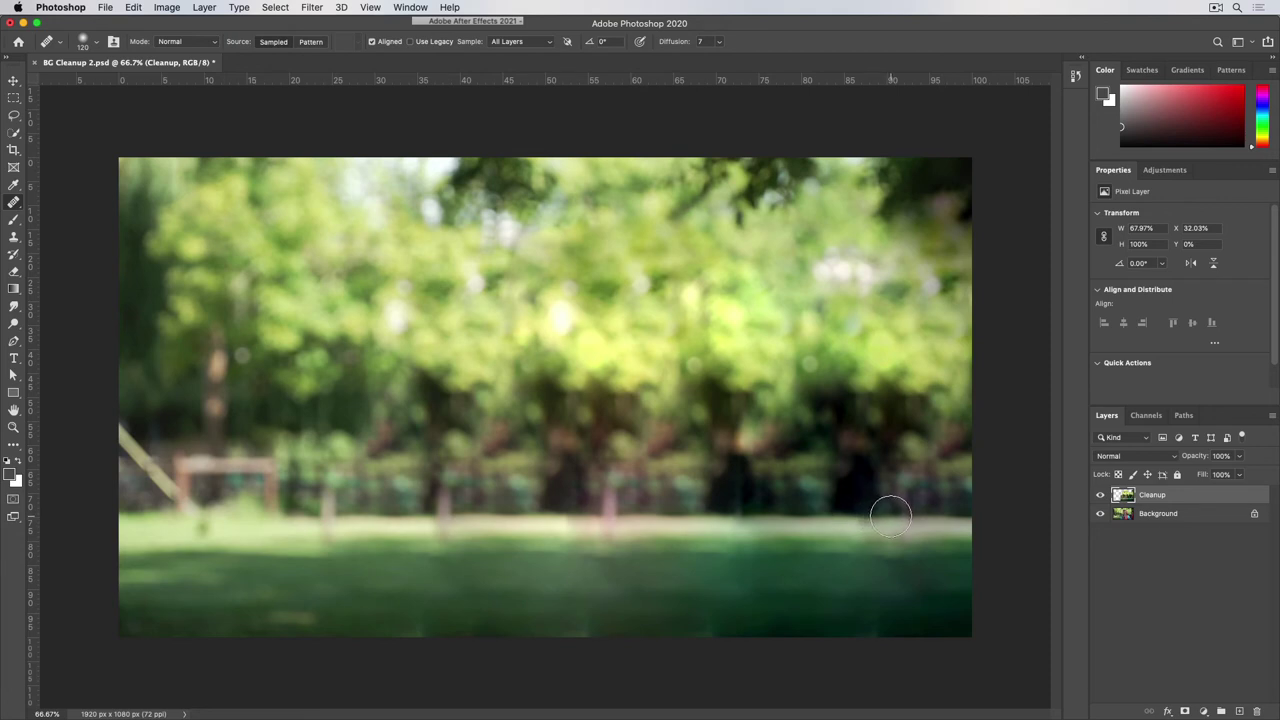
pyautogui.moveTo(891, 515)
pyautogui.mouseDown()
pyautogui.moveTo(909, 551)
pyautogui.moveTo(909, 524)
pyautogui.moveTo(937, 528)
pyautogui.mouseUp()
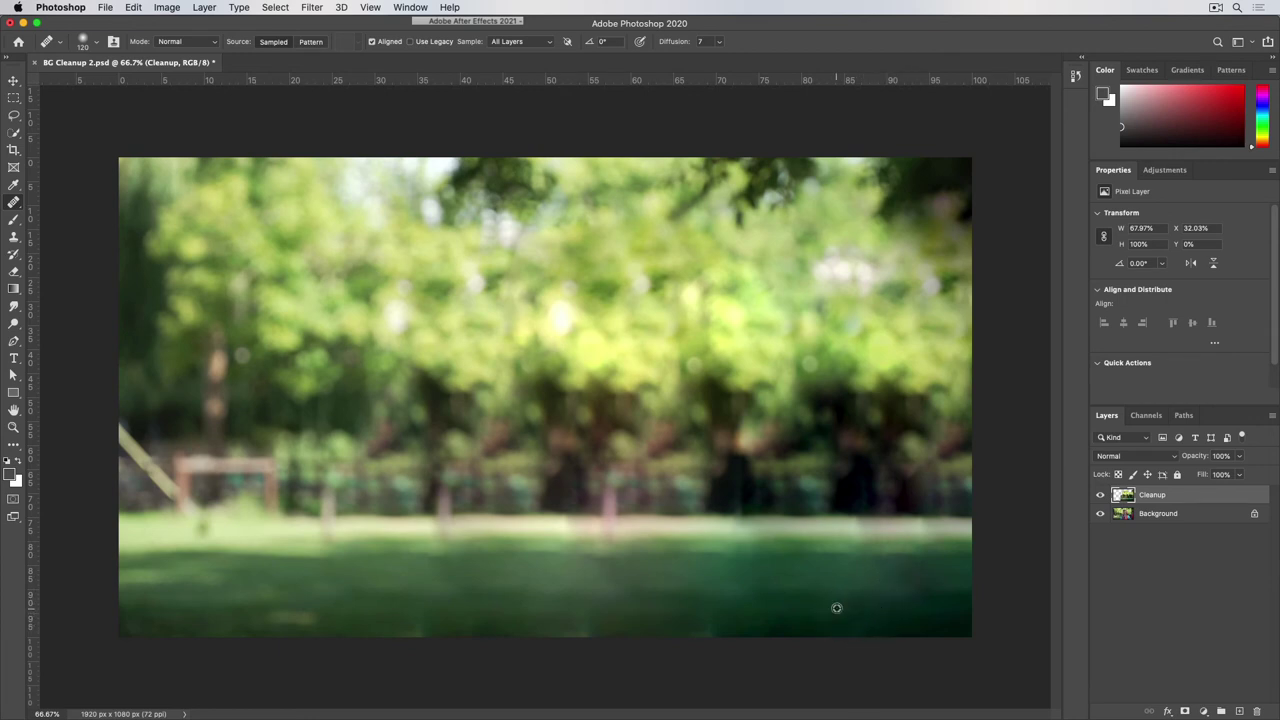
pyautogui.moveTo(684, 618)
pyautogui.mouseDown()
pyautogui.moveTo(714, 623)
pyautogui.moveTo(600, 608)
pyautogui.mouseUp()
pyautogui.moveTo(383, 621)
pyautogui.mouseDown()
pyautogui.moveTo(557, 629)
pyautogui.moveTo(517, 617)
pyautogui.mouseUp()
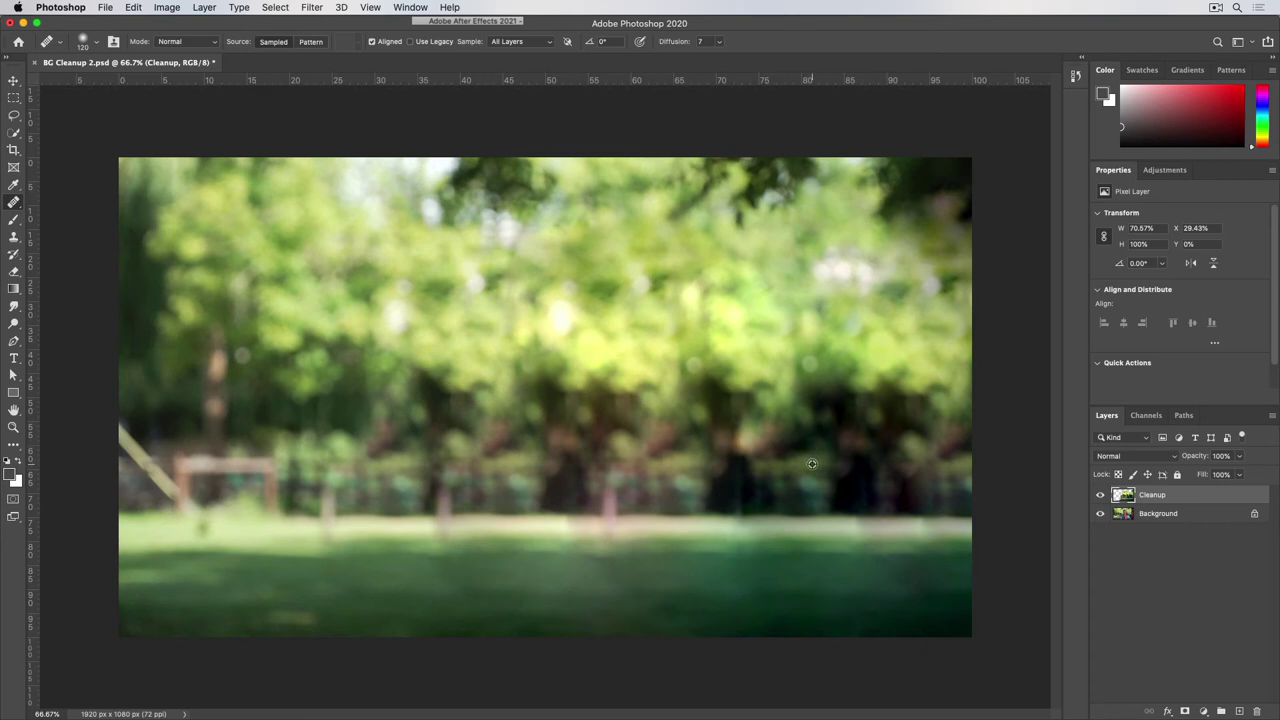
# - Heal leftover traces in the dark trees, fence line, hedge and grass line
pyautogui.moveTo(749, 466)
pyautogui.mouseDown()
pyautogui.moveTo(733, 504)
pyautogui.moveTo(720, 480)
pyautogui.moveTo(743, 454)
pyautogui.mouseUp()
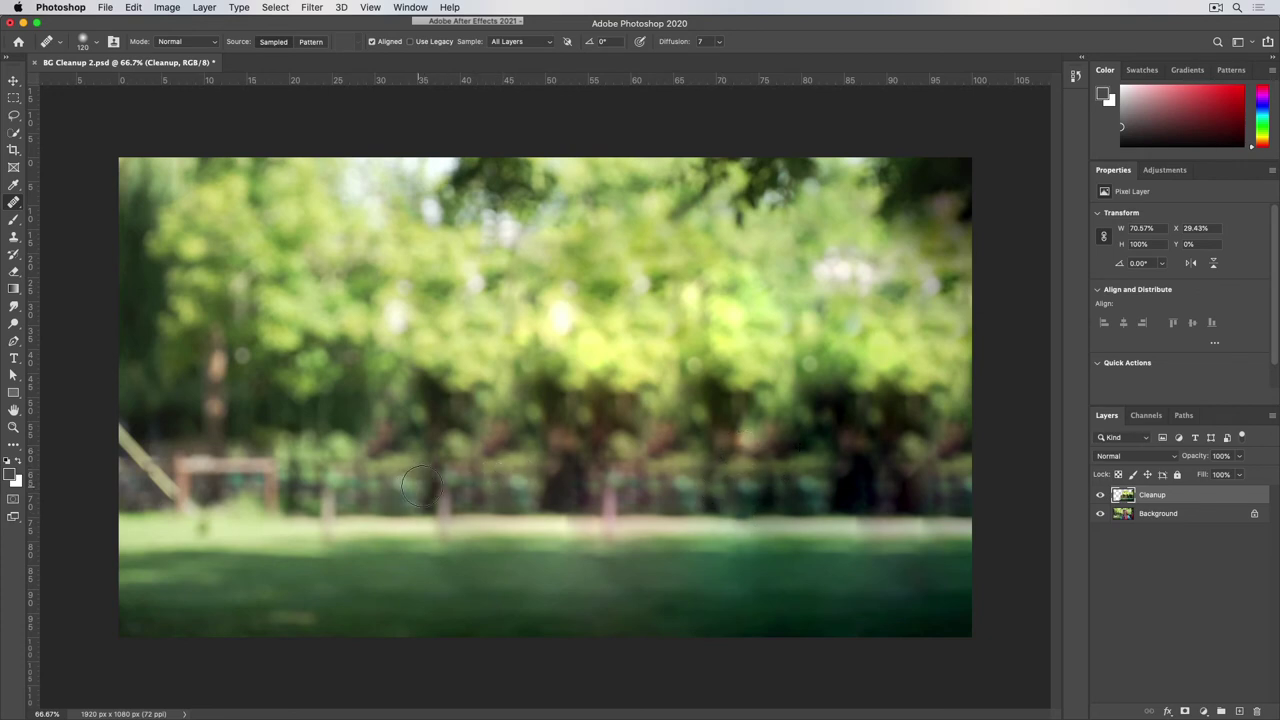
pyautogui.moveTo(420, 486); pyautogui.dragTo(449, 491)
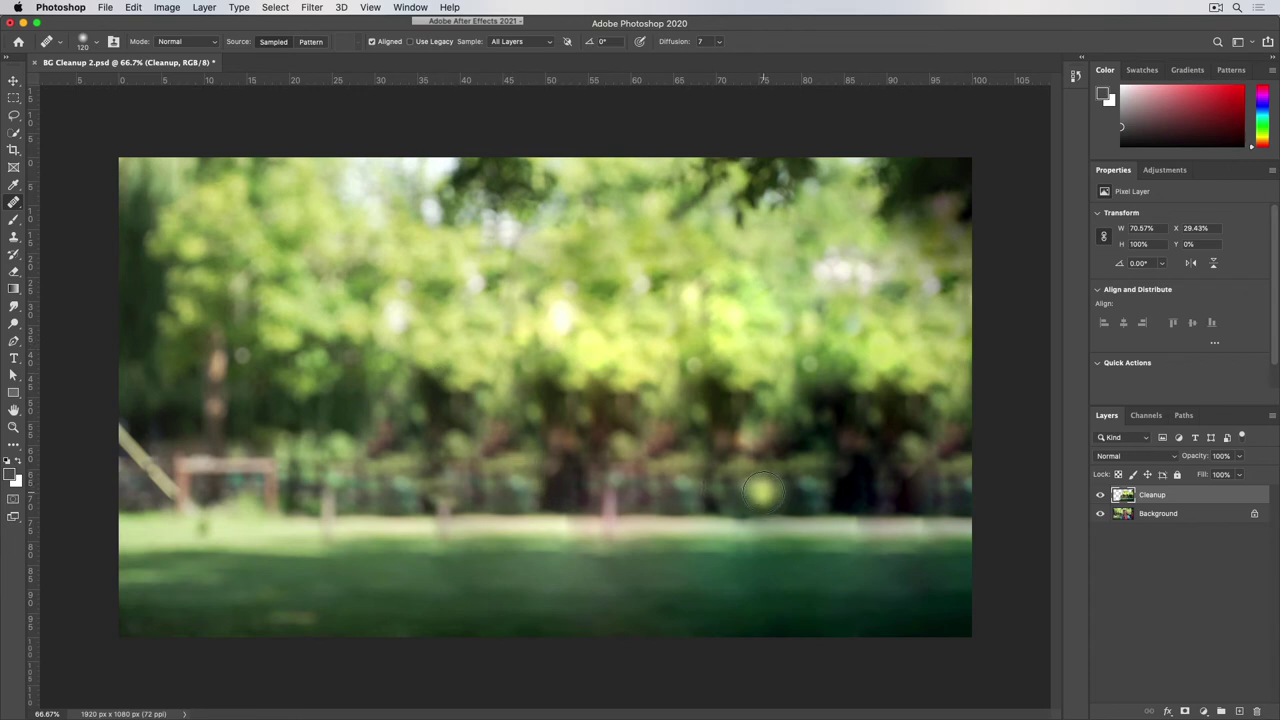
pyautogui.moveTo(758, 490)
pyautogui.mouseDown()
pyautogui.moveTo(739, 486)
pyautogui.moveTo(738, 470)
pyautogui.moveTo(750, 484)
pyautogui.mouseUp()
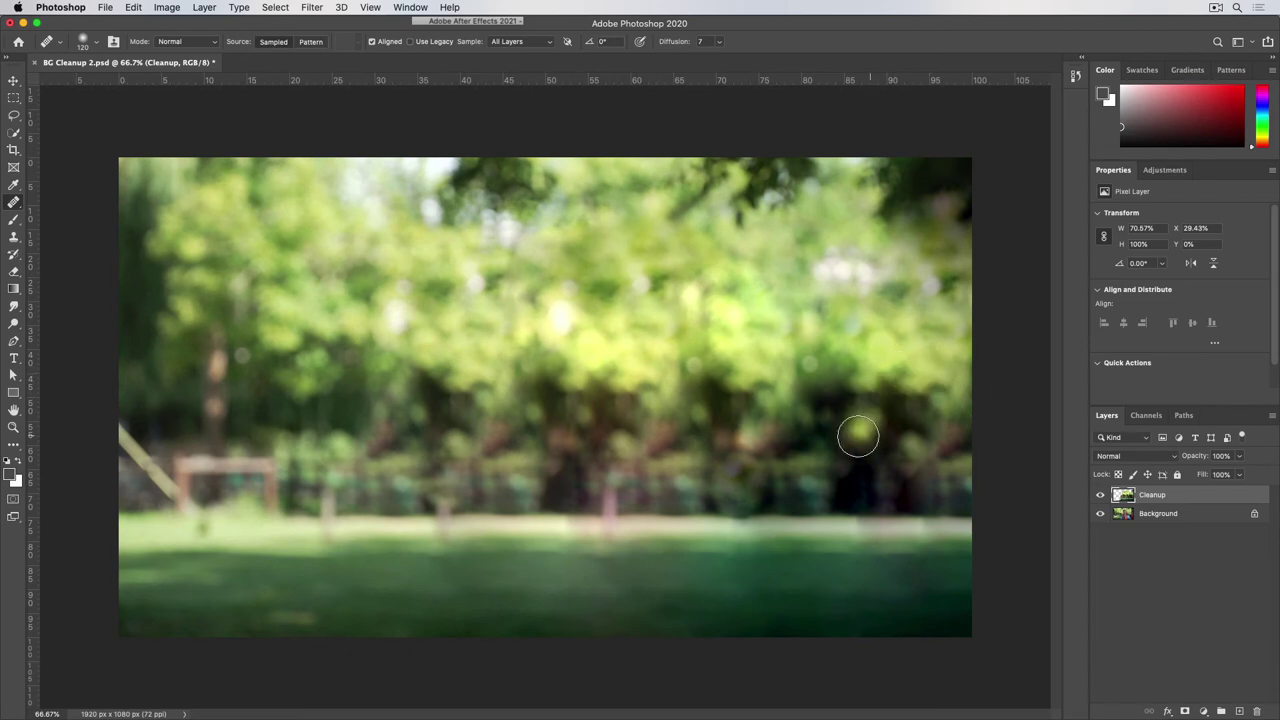
pyautogui.moveTo(857, 429)
pyautogui.mouseDown()
pyautogui.moveTo(797, 483)
pyautogui.moveTo(811, 463)
pyautogui.mouseUp()
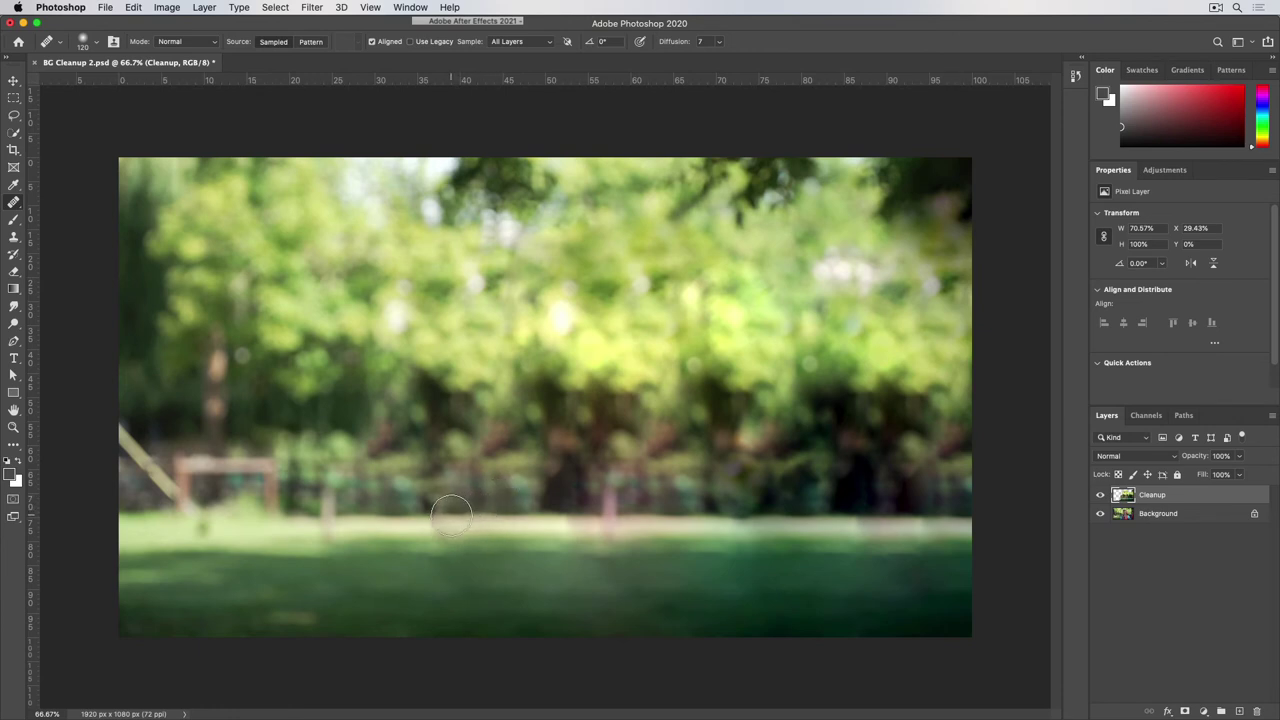
pyautogui.moveTo(451, 515); pyautogui.dragTo(431, 527)
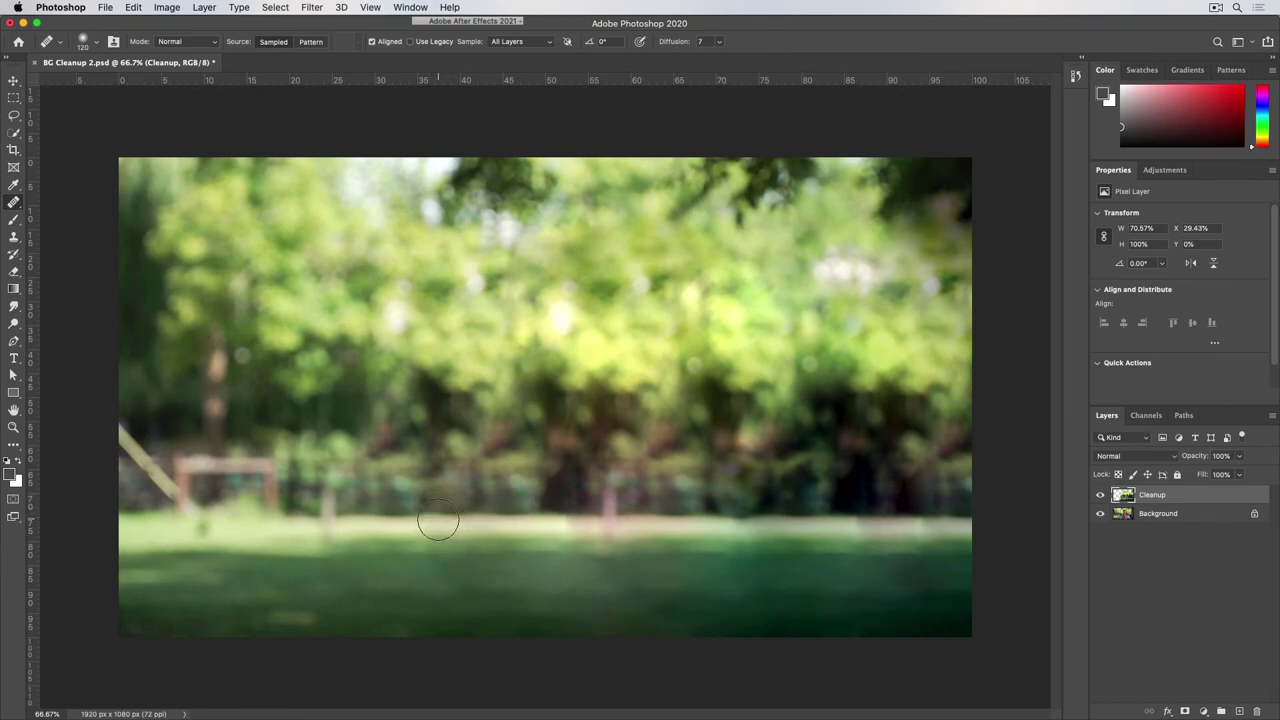
# - Compare with the Cleanup layer hidden, then heal the dark top-right foliage
pyautogui.click(1101, 495)
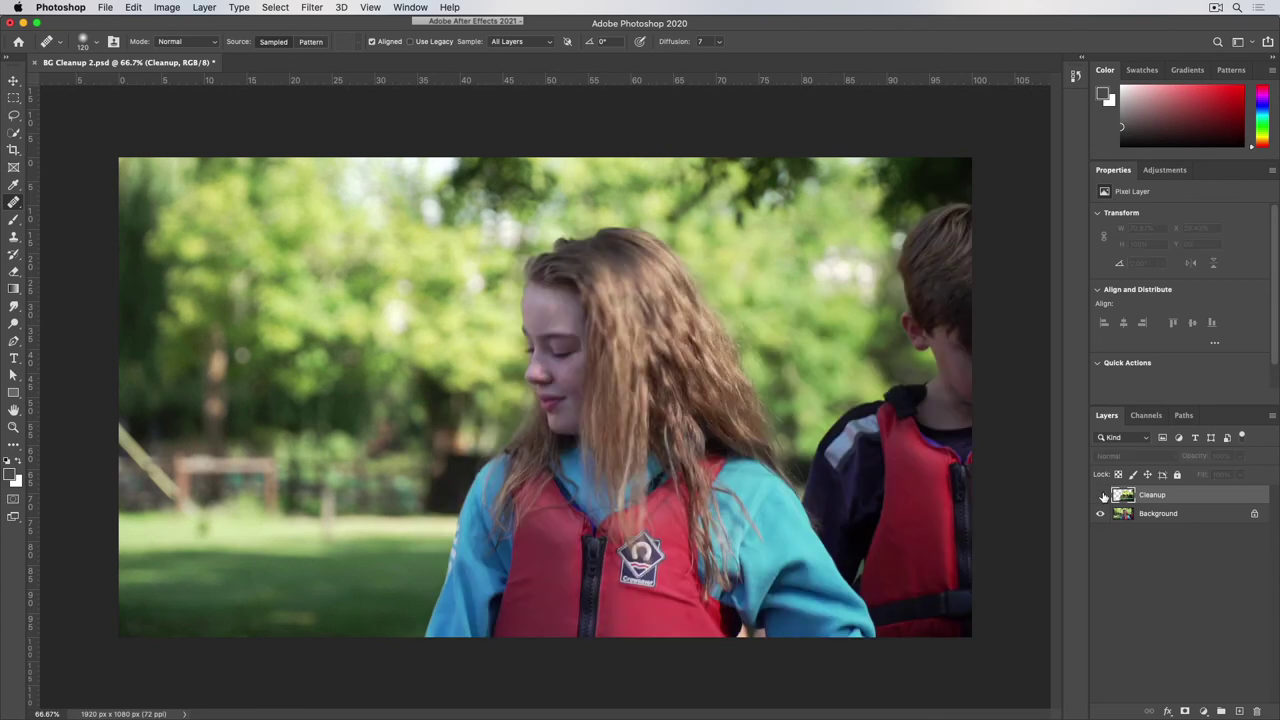
pyautogui.click(1101, 495)
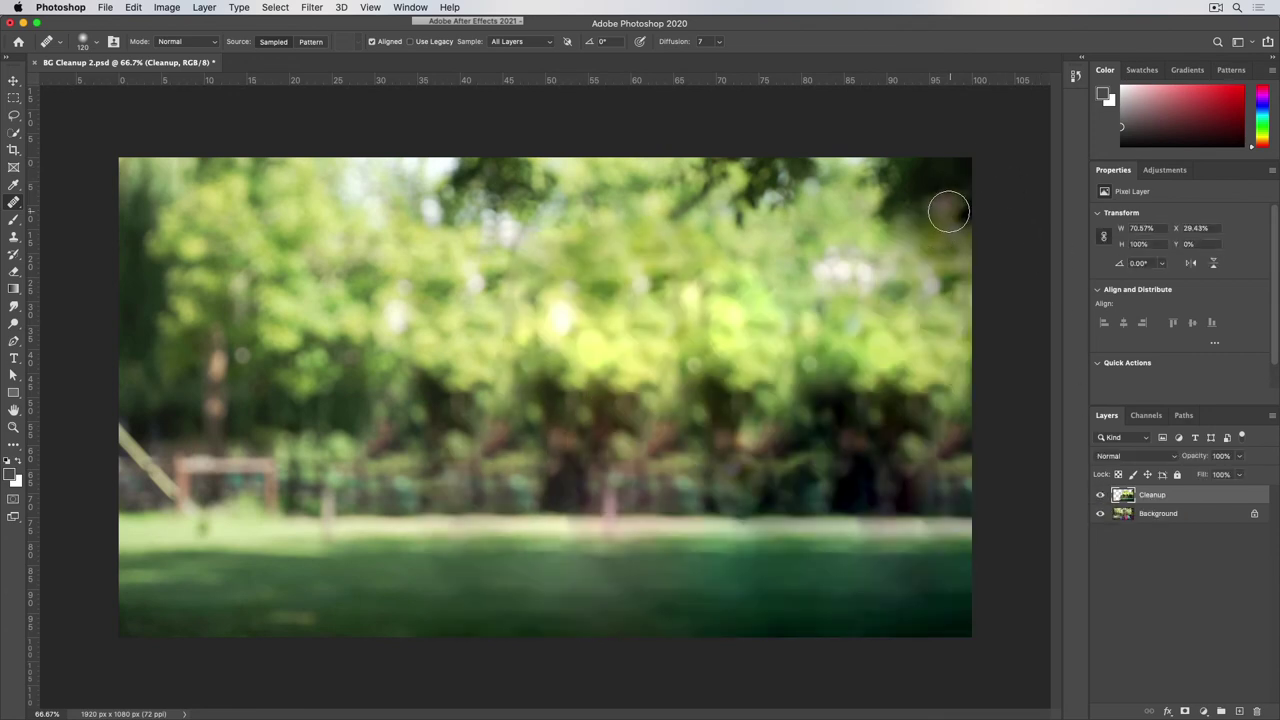
pyautogui.moveTo(948, 211)
pyautogui.mouseDown()
pyautogui.moveTo(890, 210)
pyautogui.moveTo(943, 211)
pyautogui.moveTo(957, 194)
pyautogui.moveTo(915, 259)
pyautogui.mouseUp()
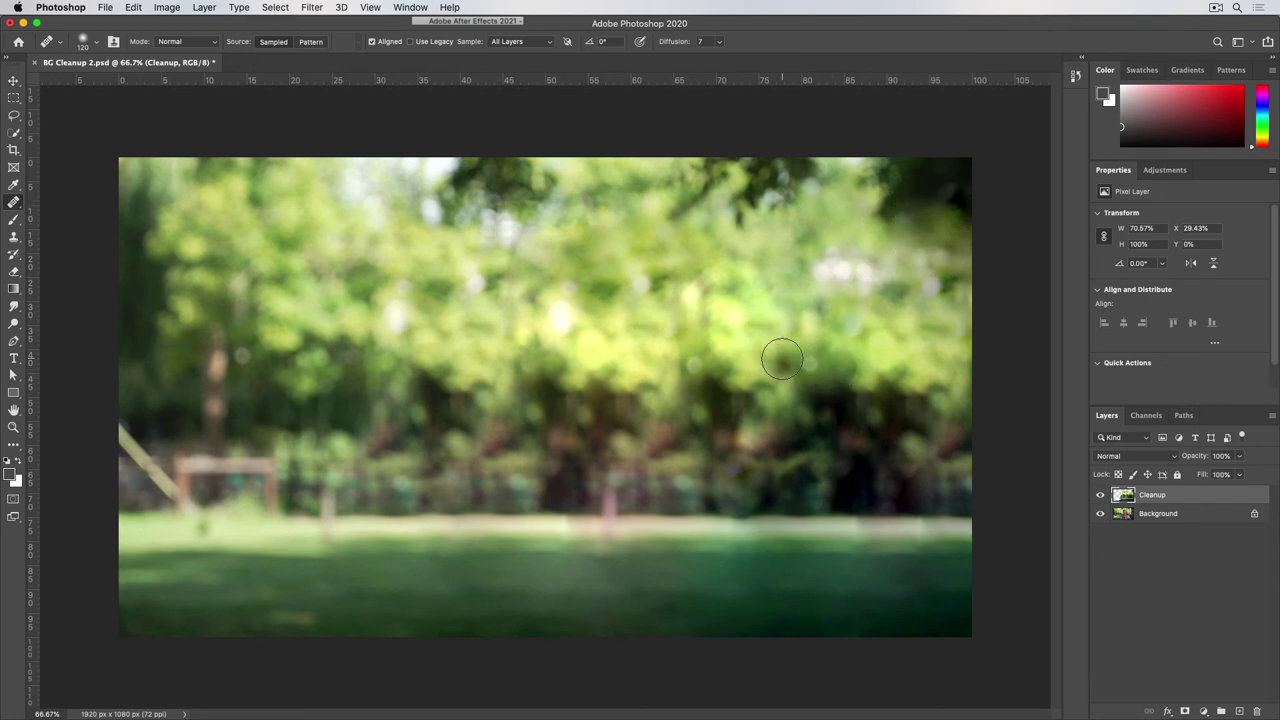
# - Save BG Cleanup 2.psd with maximum compatibility and return to After Effects
pyautogui.click(103, 7)
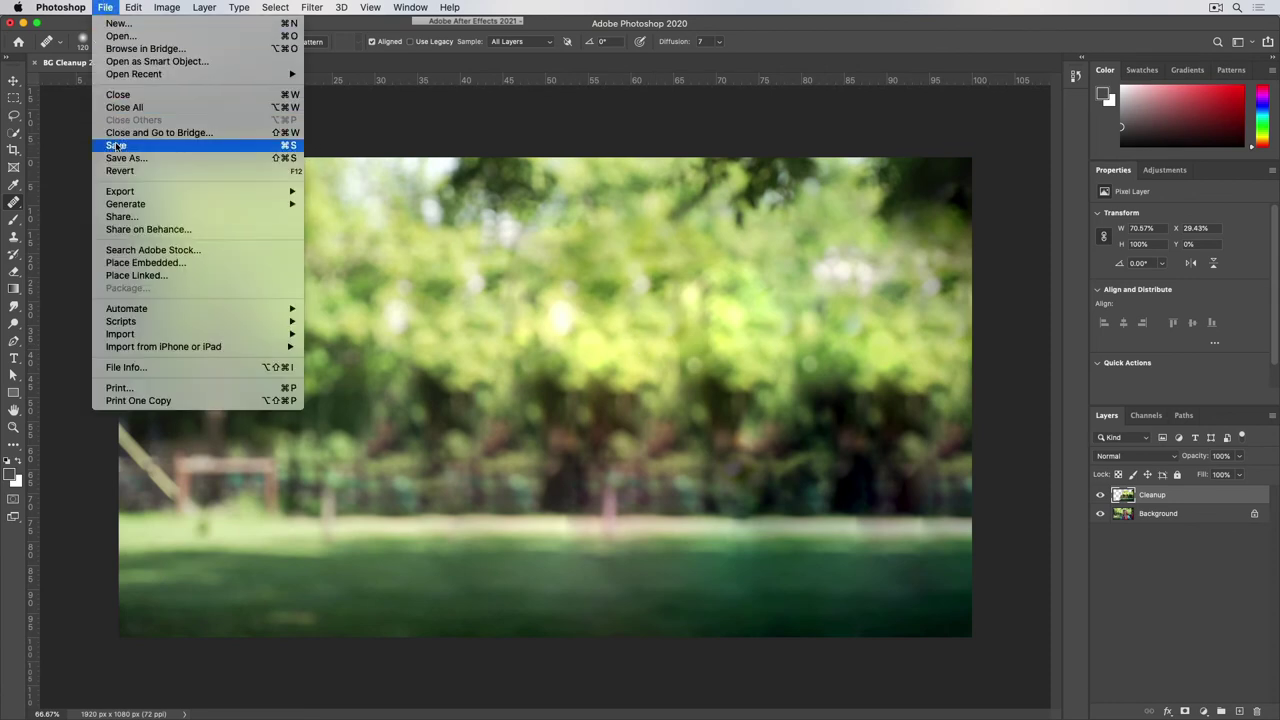
pyautogui.click(118, 147)
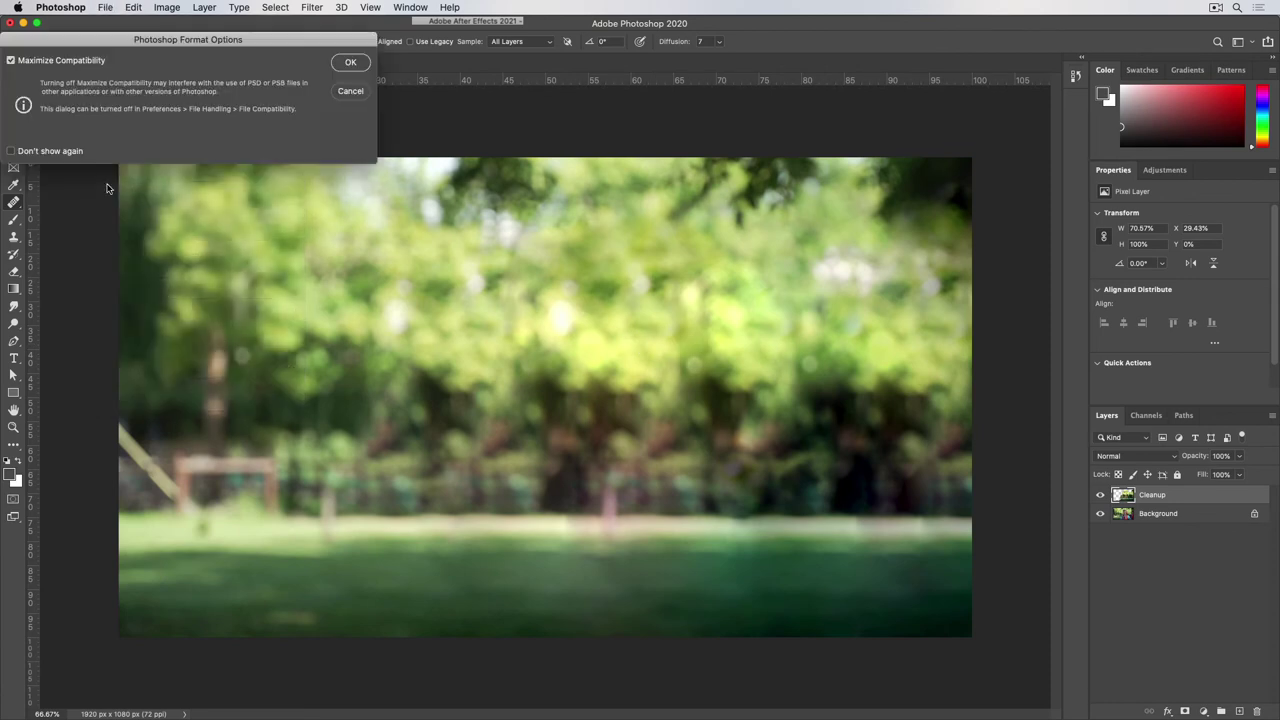
pyautogui.click(350, 63)
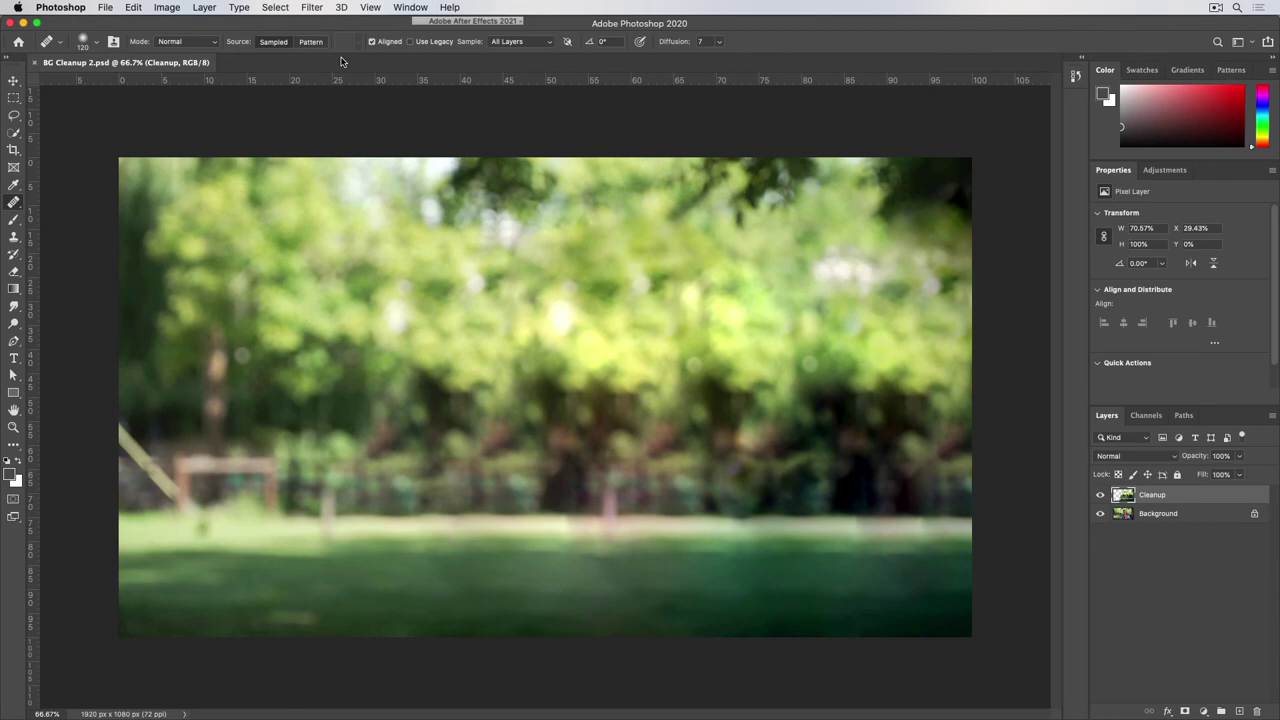
pyautogui.press('super+Tab')
pyautogui.press('super+Tab')
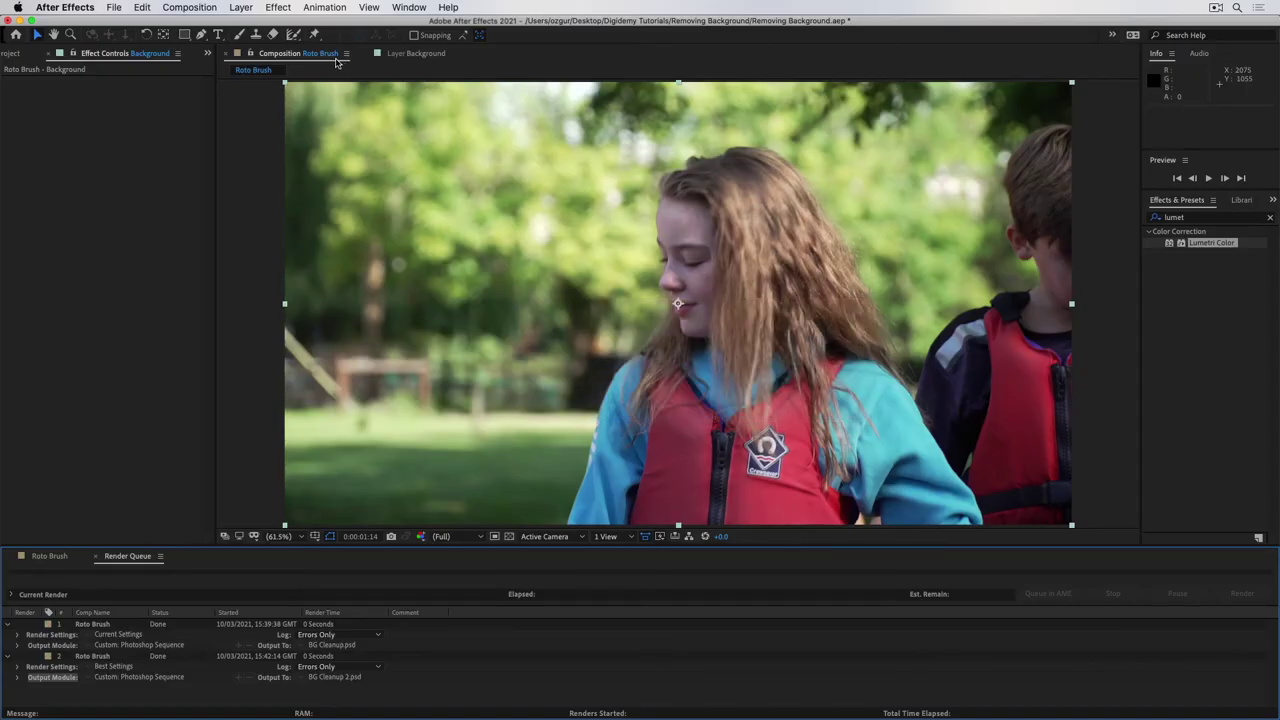
# - Import BG Cleanup 2.psd as merged-layer footage and return to the Roto Brush timeline
pyautogui.click(9, 55)
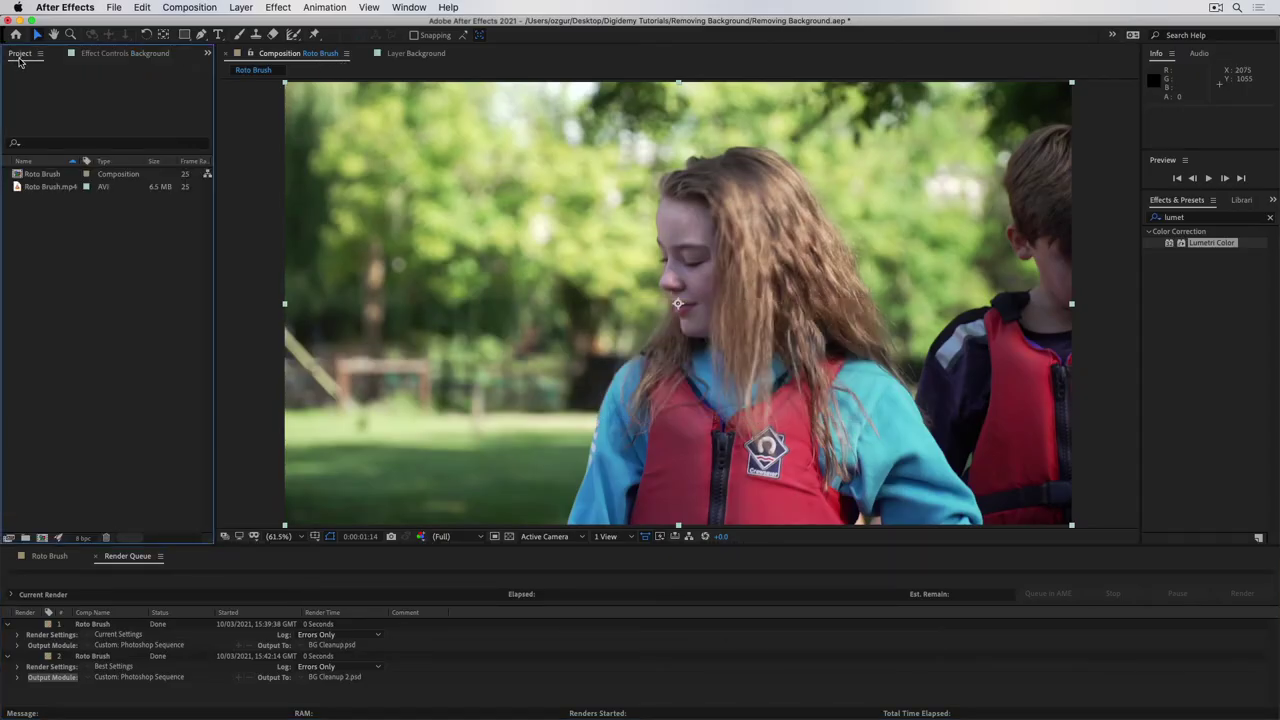
pyautogui.doubleClick(53, 204)
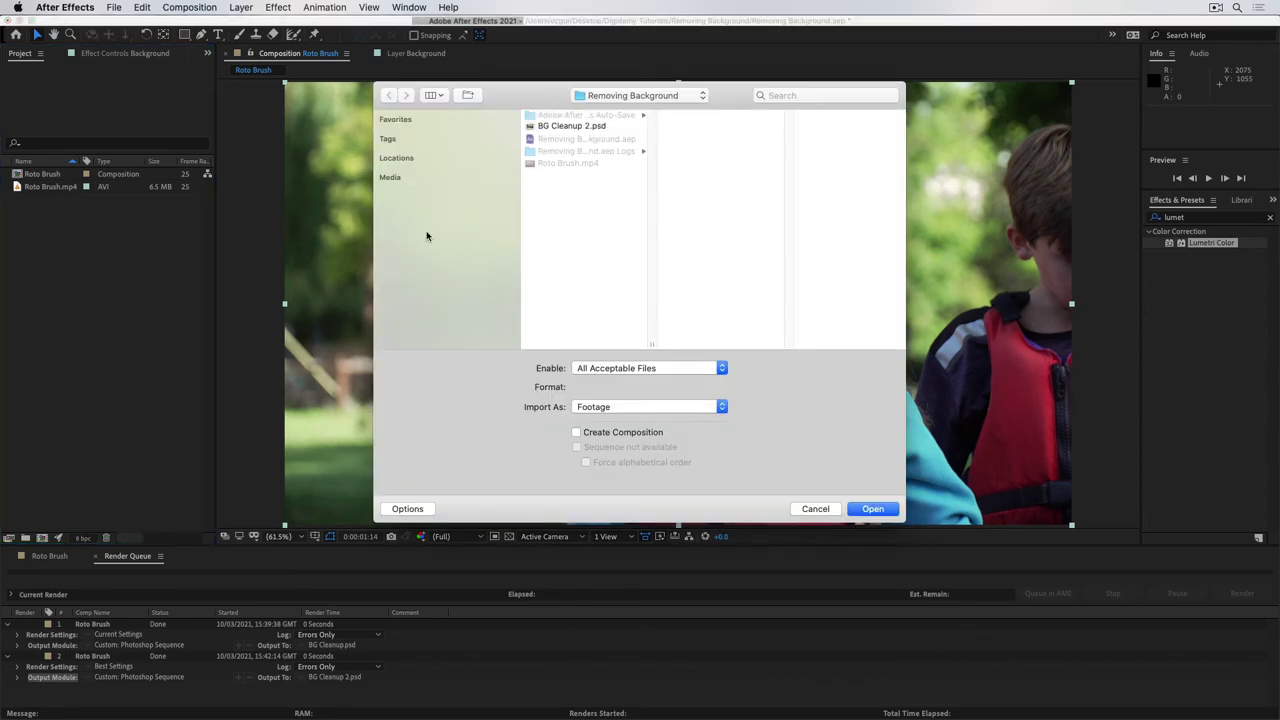
pyautogui.click(578, 127)
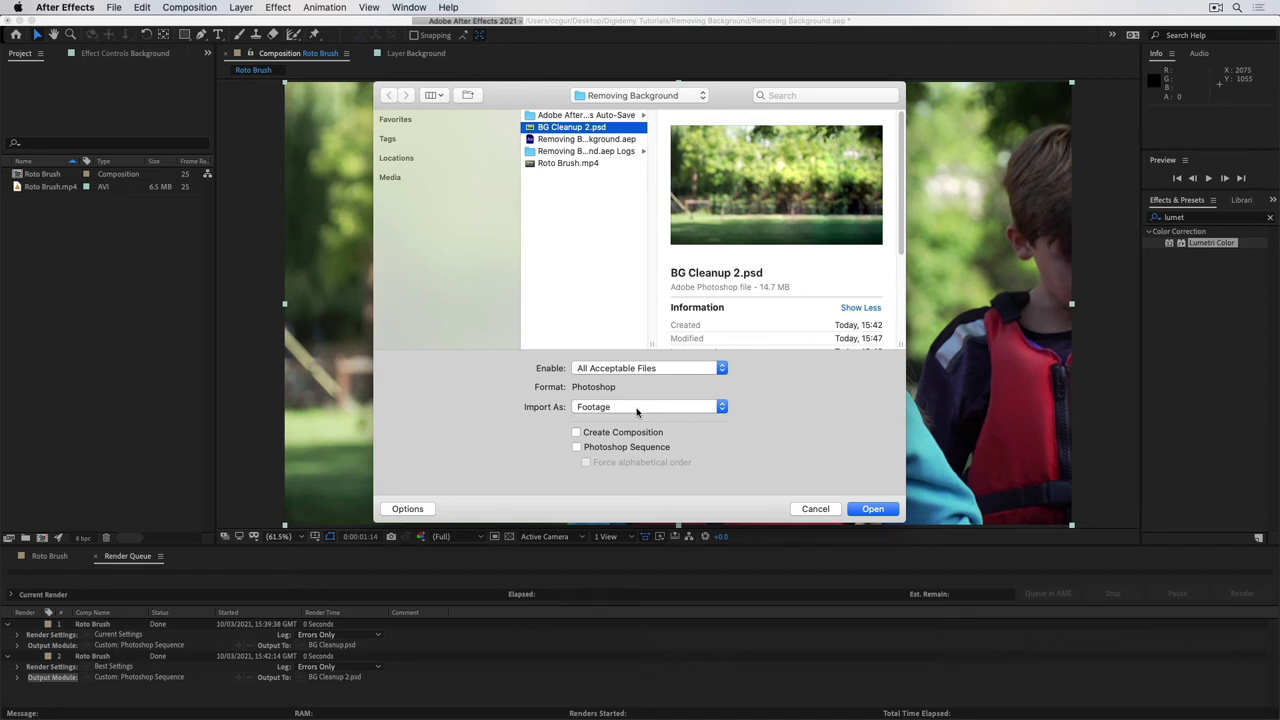
pyautogui.click(862, 512)
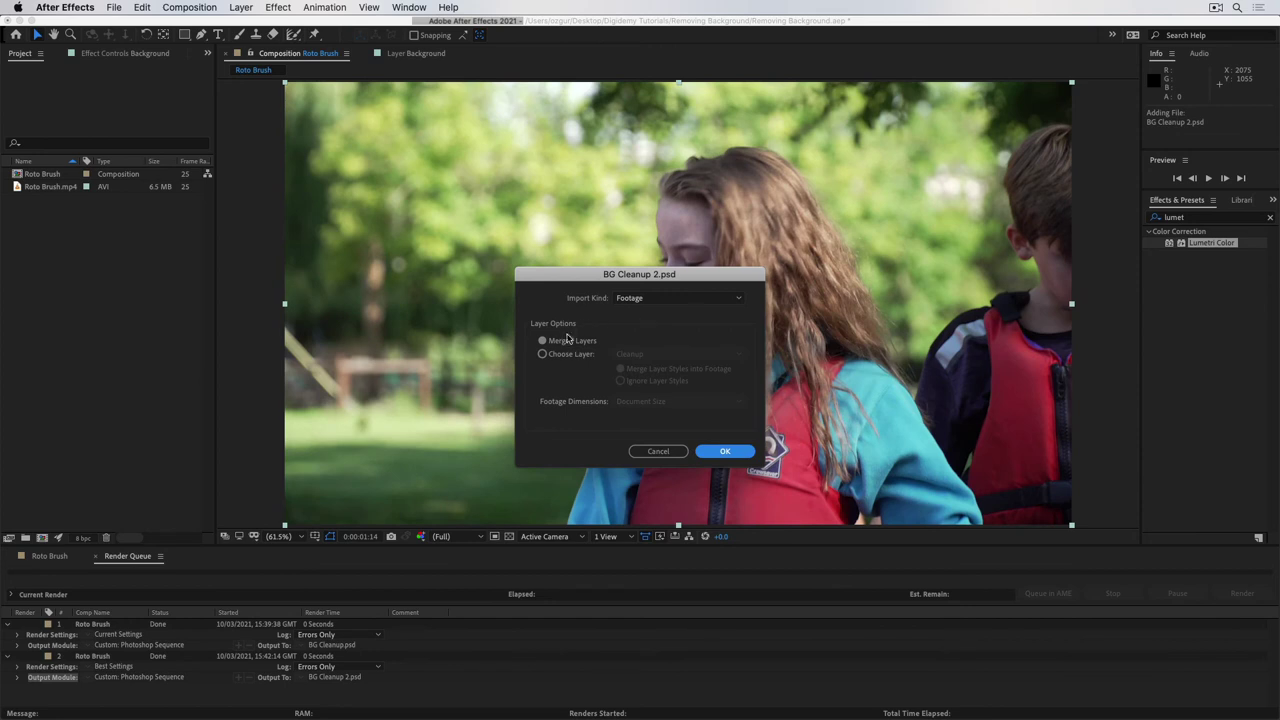
pyautogui.click(722, 453)
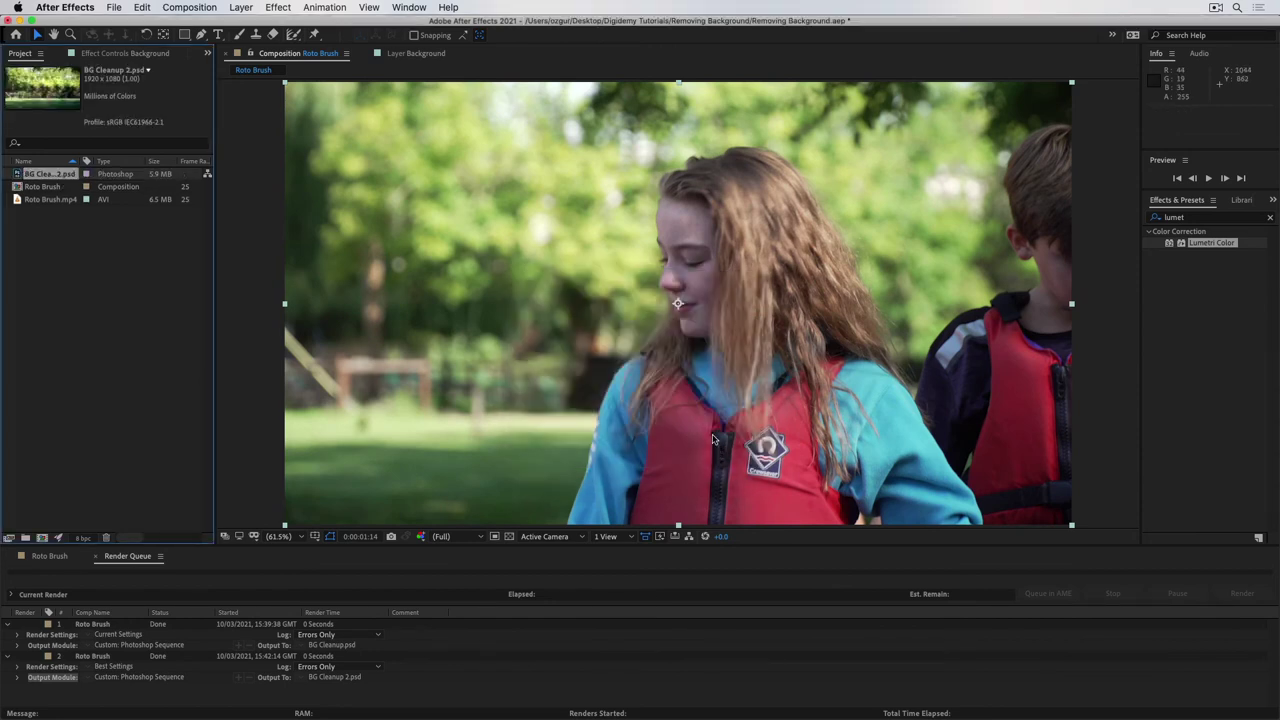
pyautogui.click(50, 557)
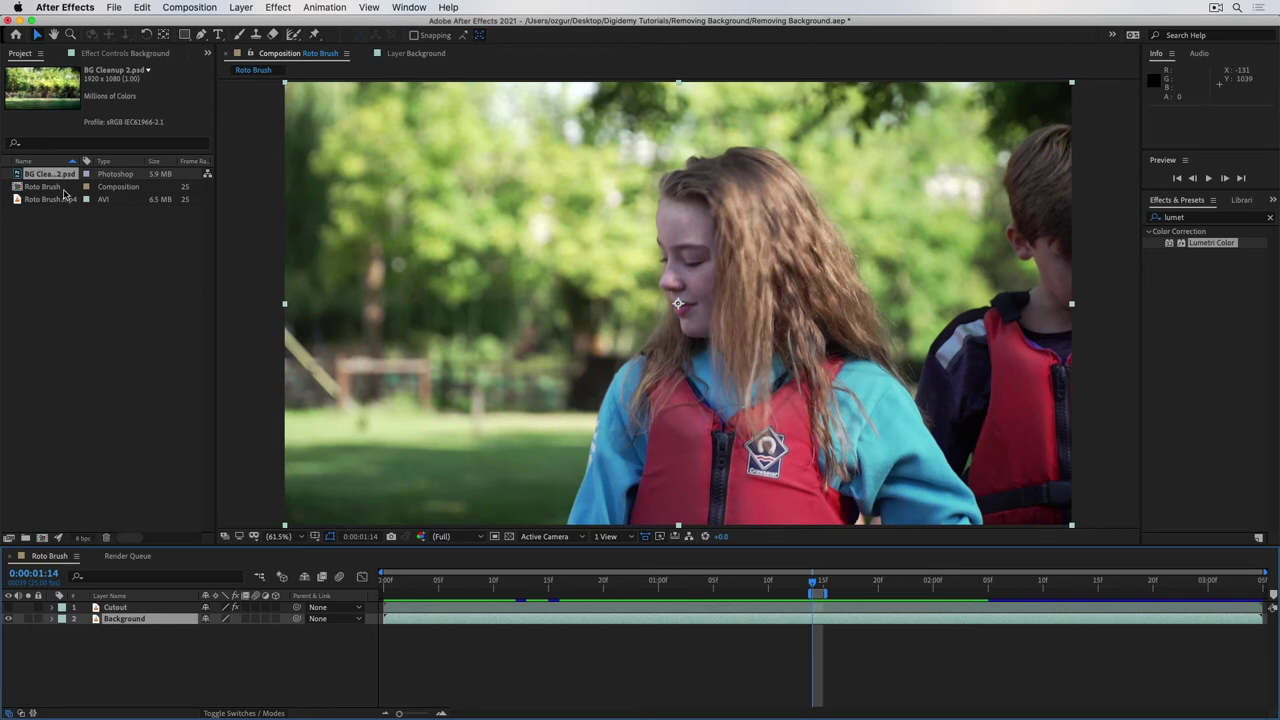
# - Place BG Cleanup 2.psd under Background, hide Background, show Cutout, and go to frame 12
pyautogui.click(66, 175)
pyautogui.moveTo(66, 175); pyautogui.dragTo(101, 630)
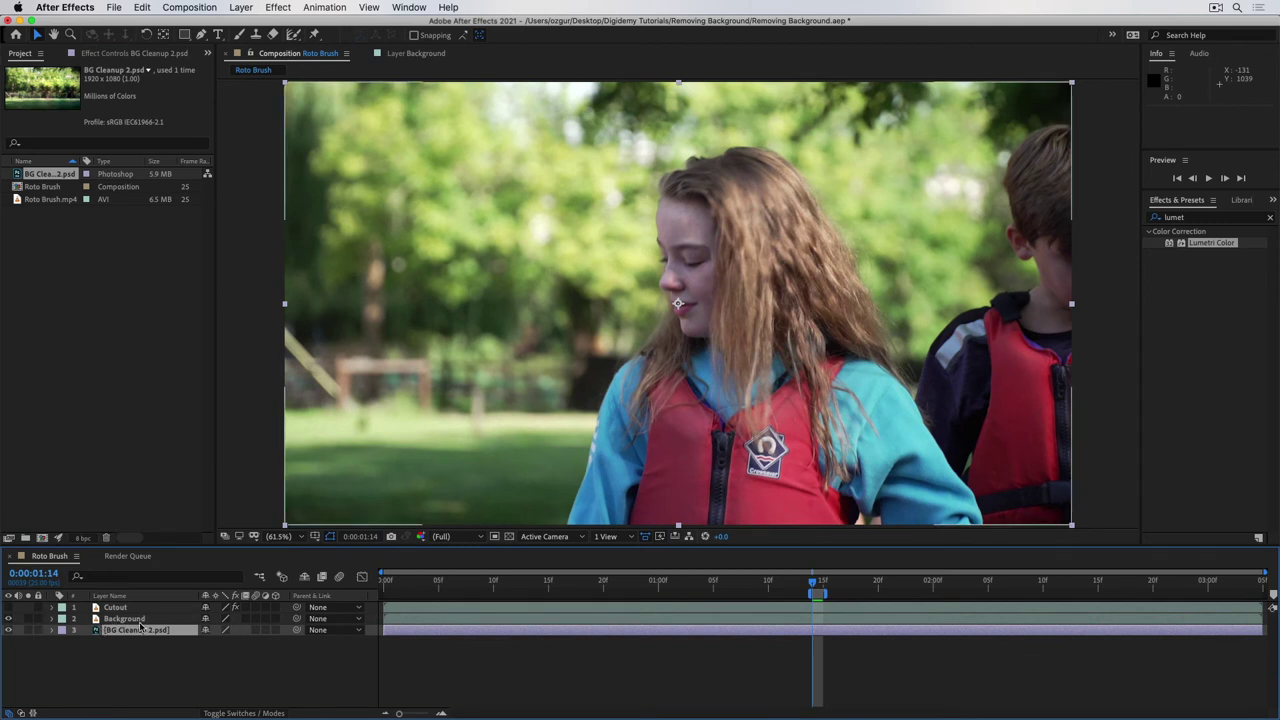
pyautogui.click(8, 619)
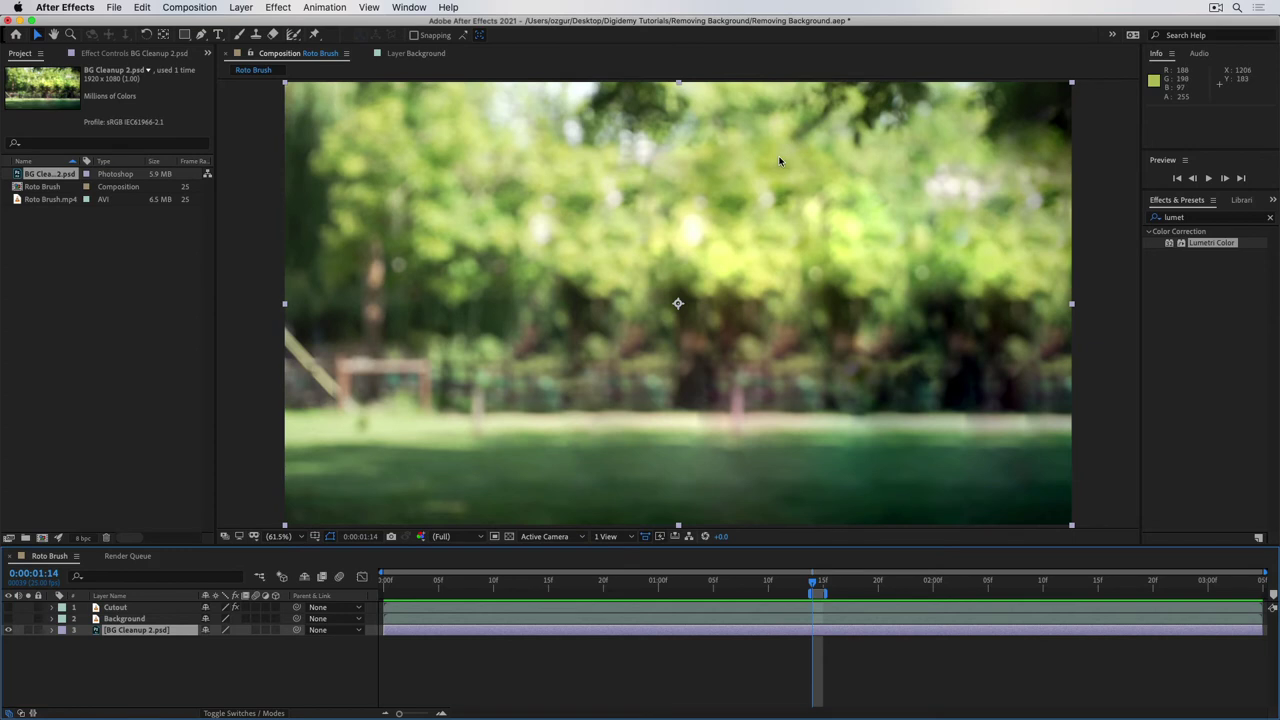
pyautogui.click(8, 607)
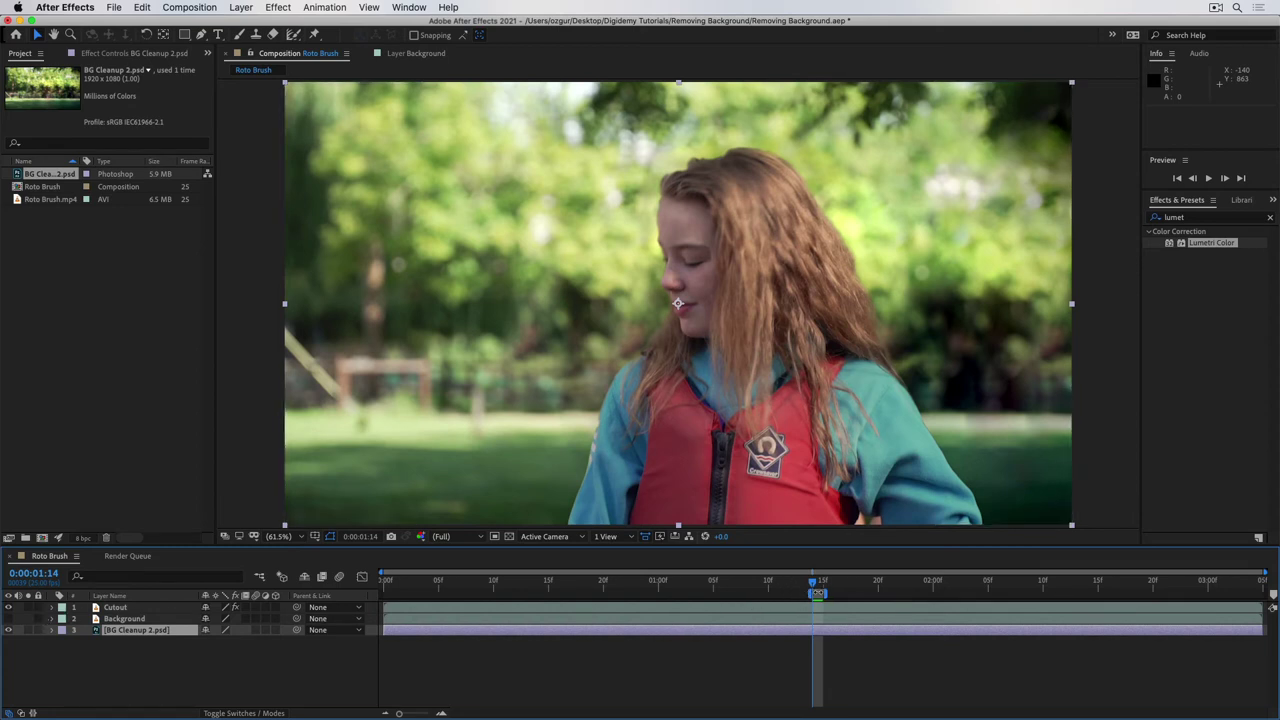
pyautogui.click(514, 583)
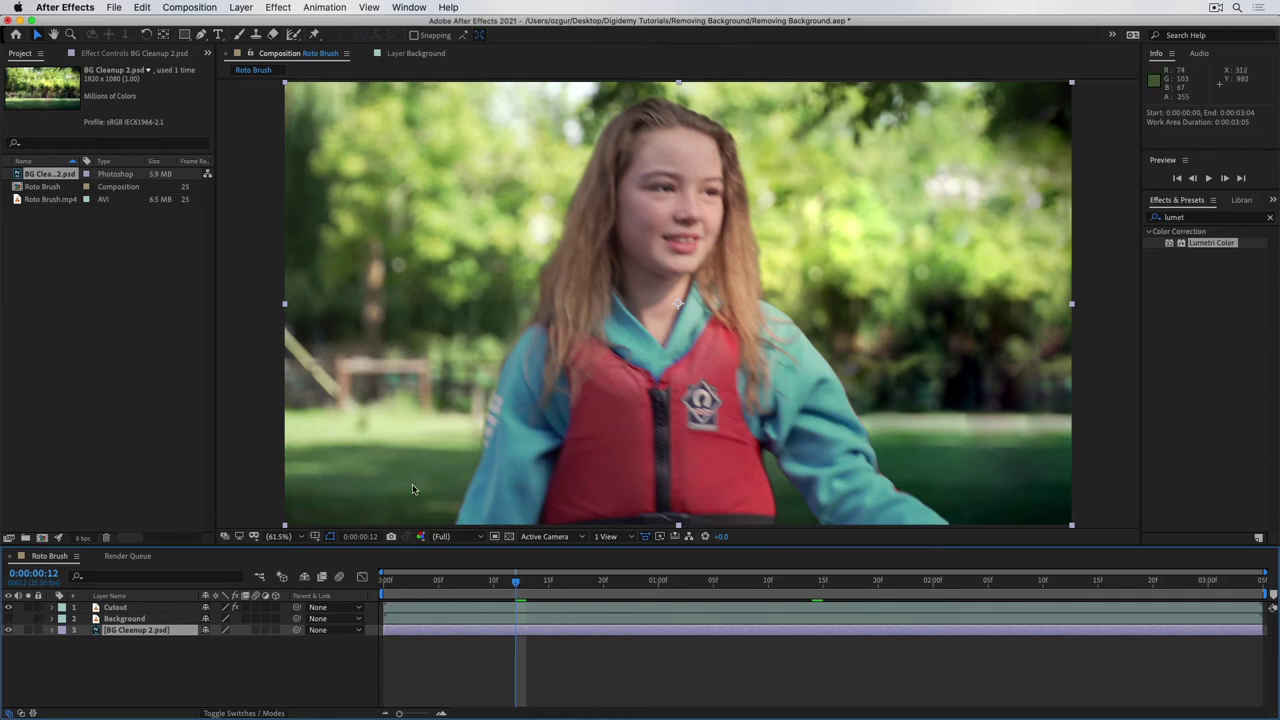
# - Play back the cutout-over-plate composite from the first frame at Quarter preview resolution
pyautogui.click(456, 538)
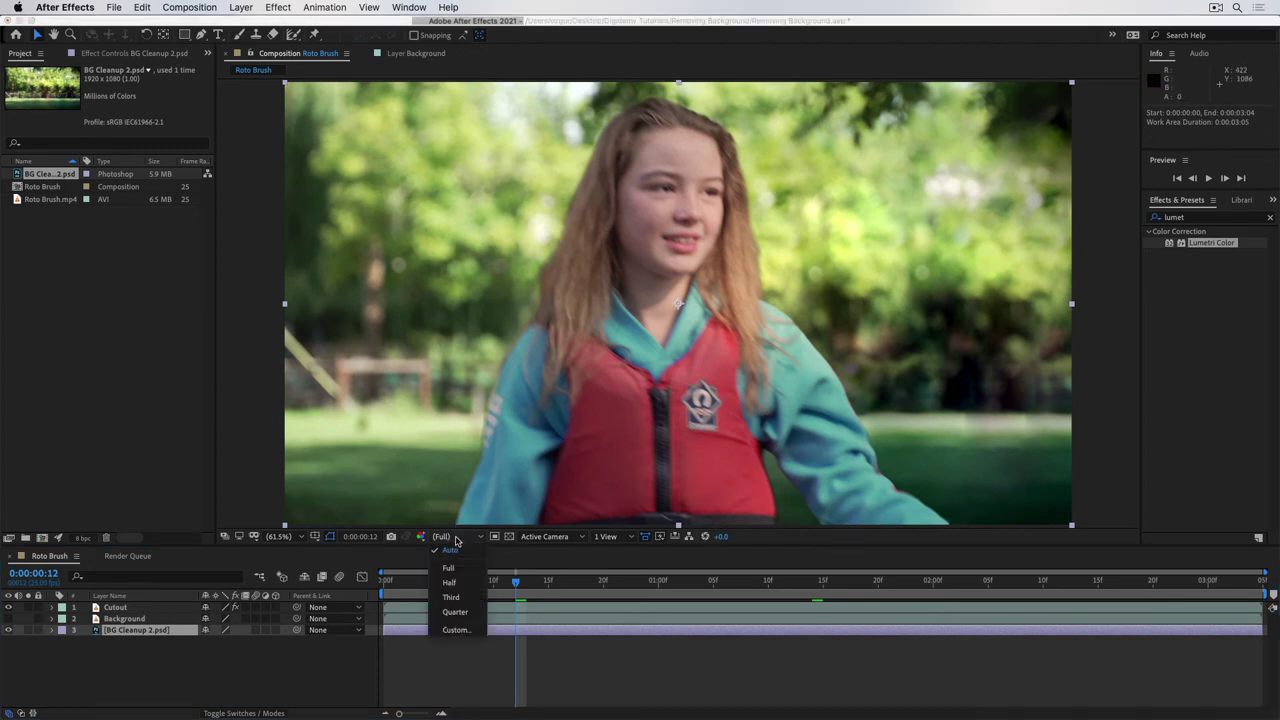
pyautogui.click(456, 612)
pyautogui.press('Home')
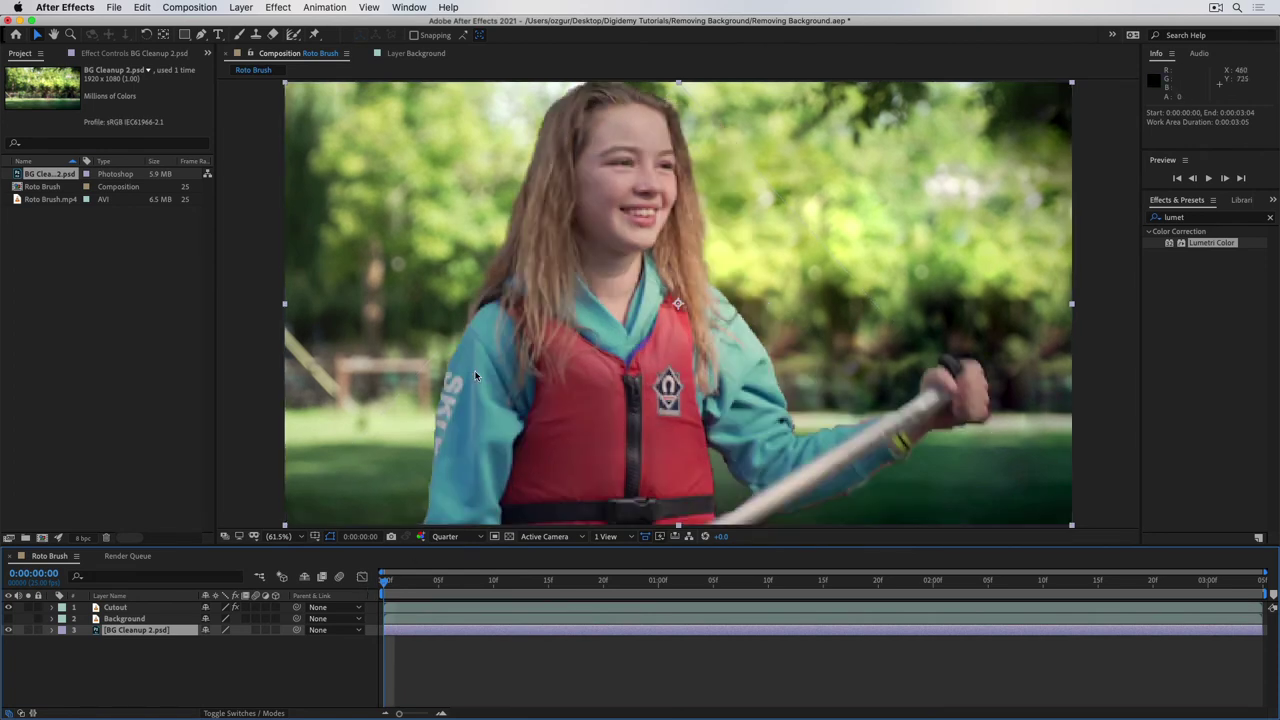
pyautogui.press('space')
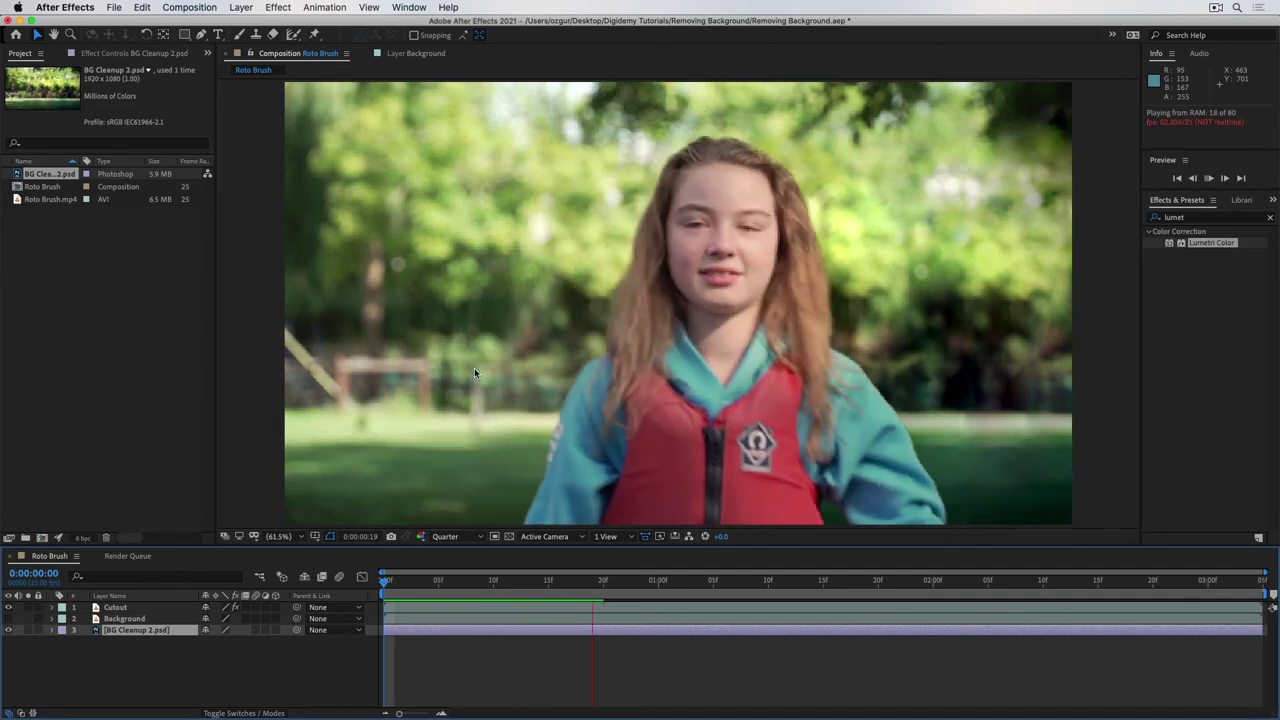
pyautogui.moveTo(600, 581); pyautogui.dragTo(527, 584)
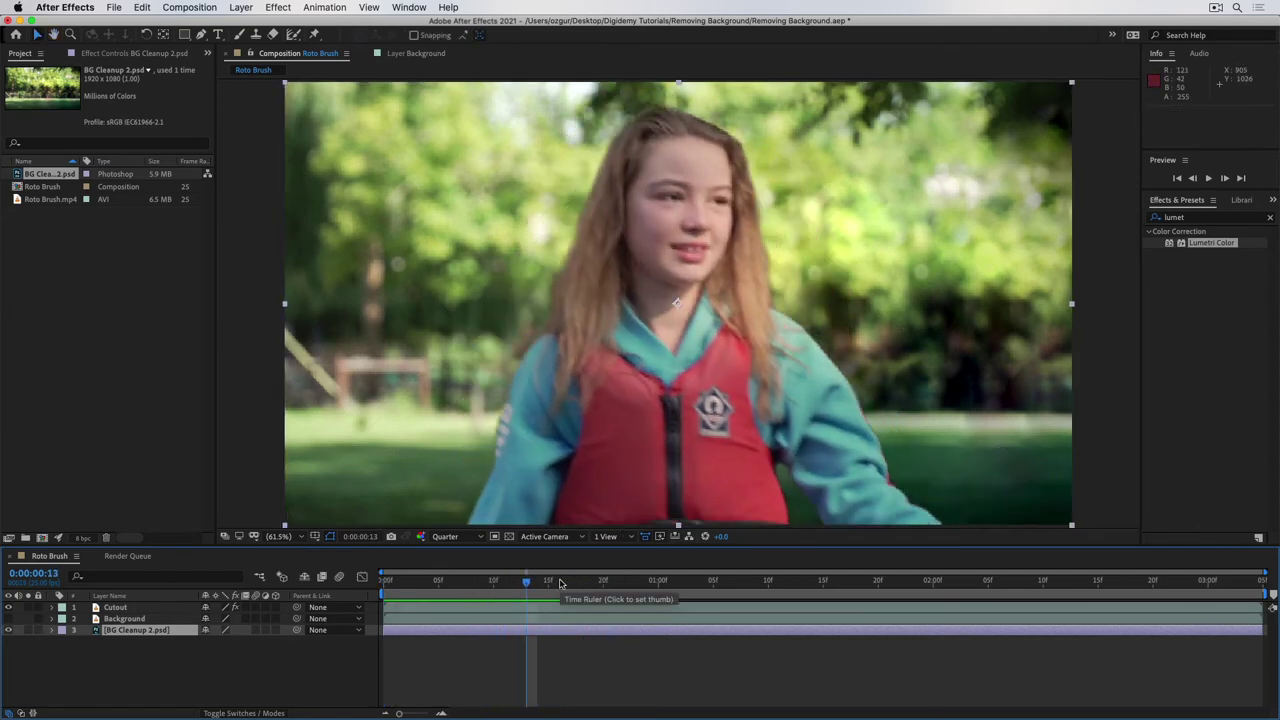
pyautogui.press('space')
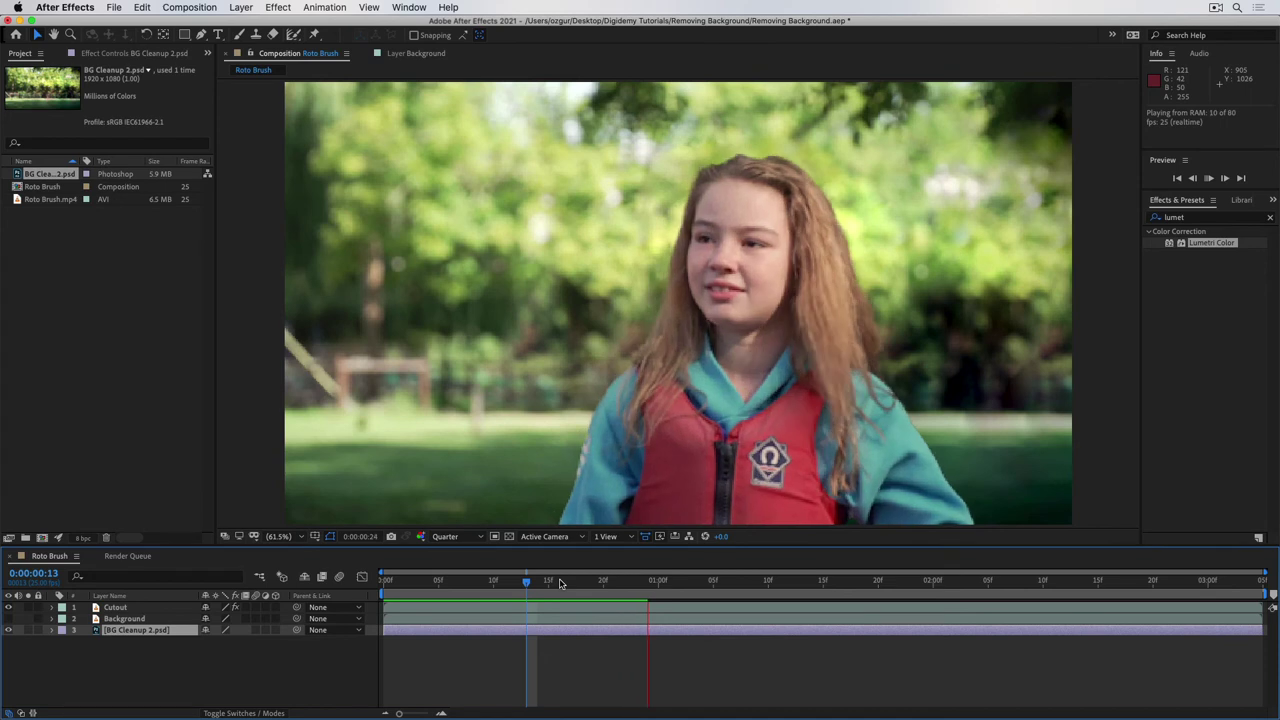
pyautogui.press('space')
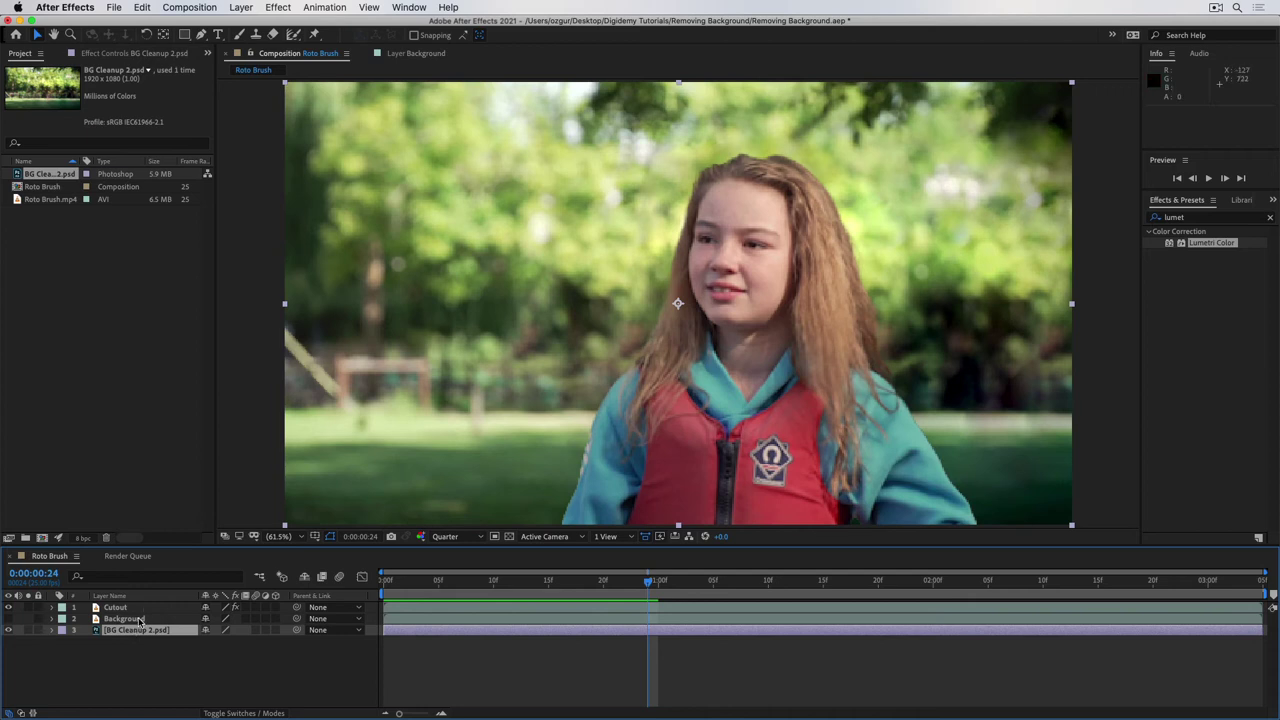
# - Start a motion track on the Background layer from the Tracker panel
pyautogui.click(409, 7)
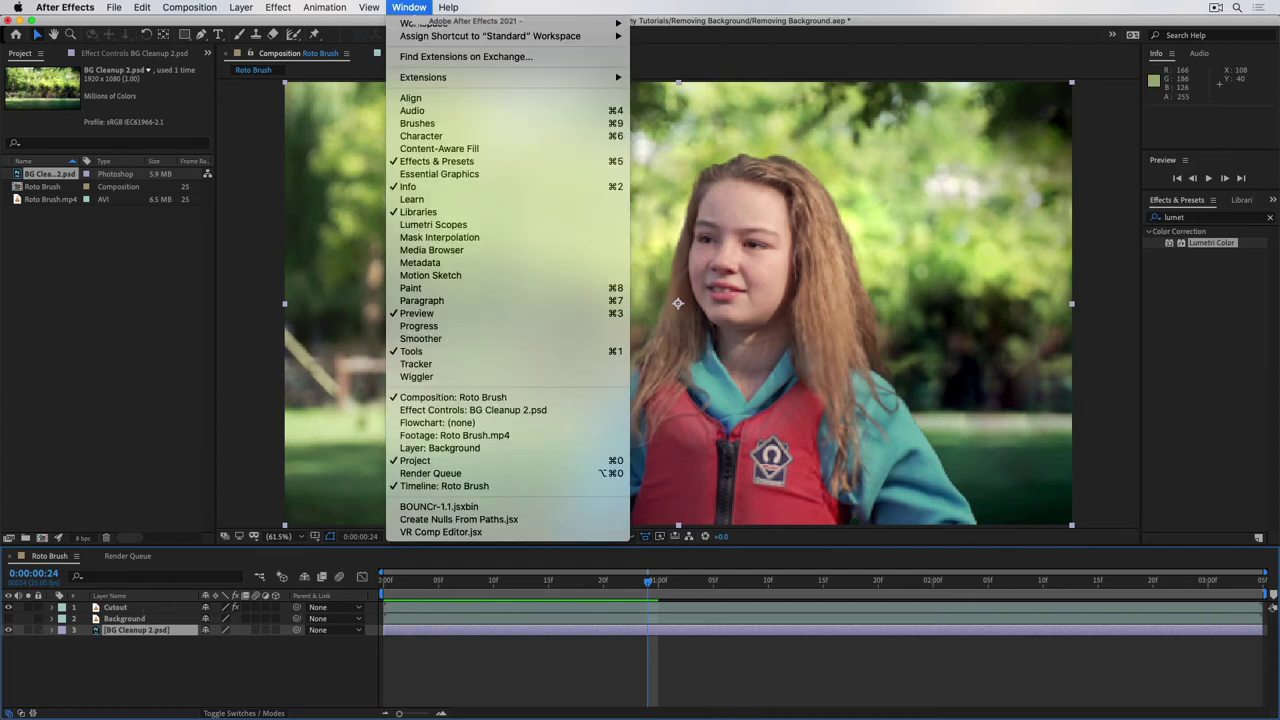
pyautogui.click(452, 364)
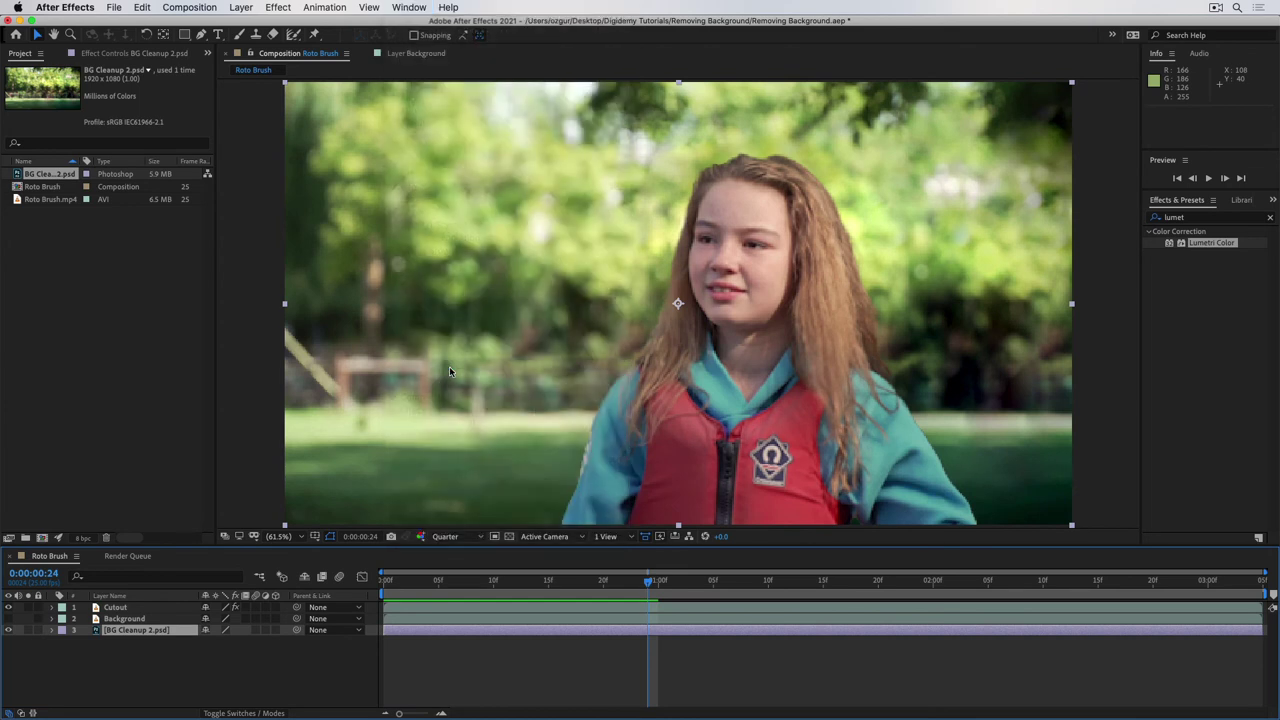
pyautogui.click(148, 619)
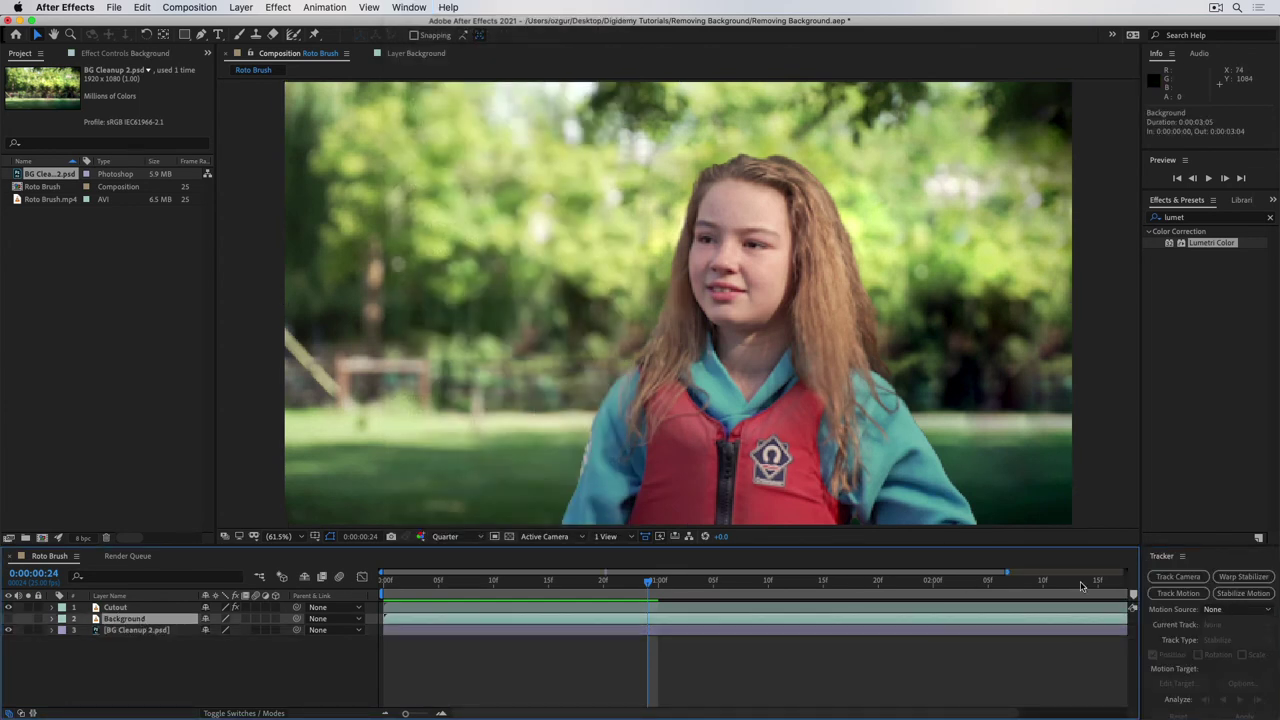
pyautogui.click(1178, 594)
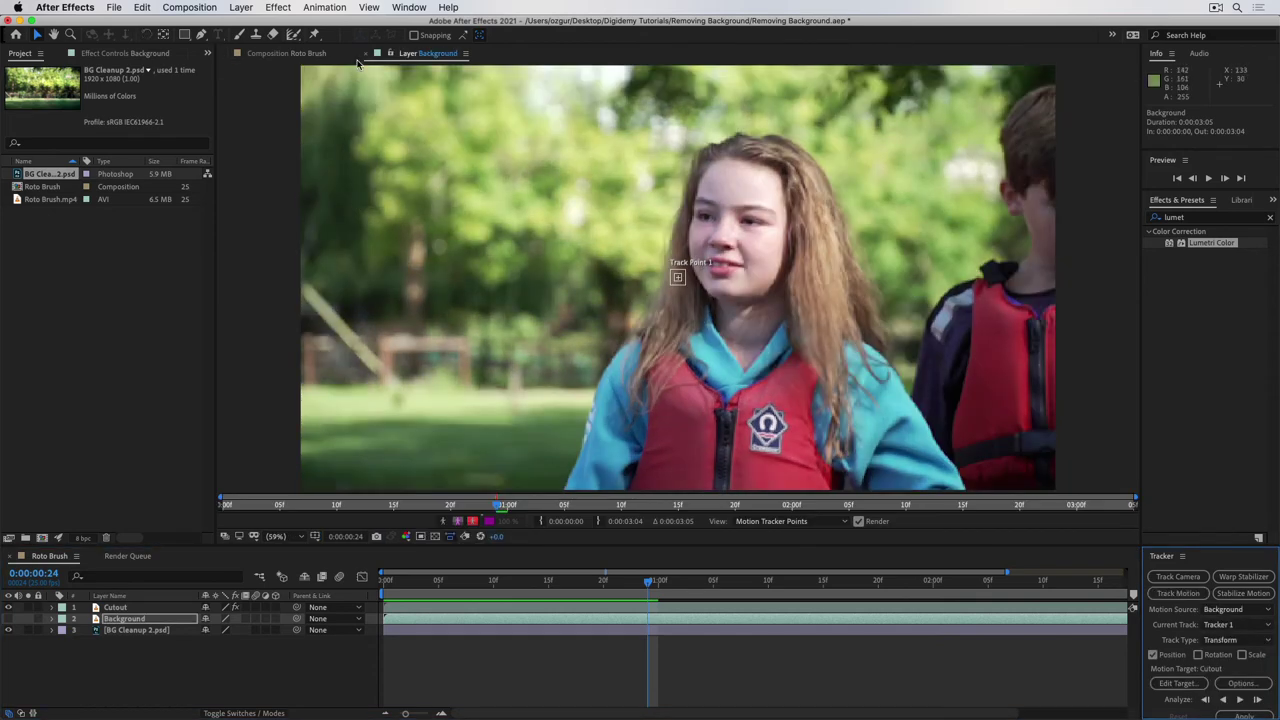
# - Set the layer preview resolution to Full
pyautogui.click(369, 7)
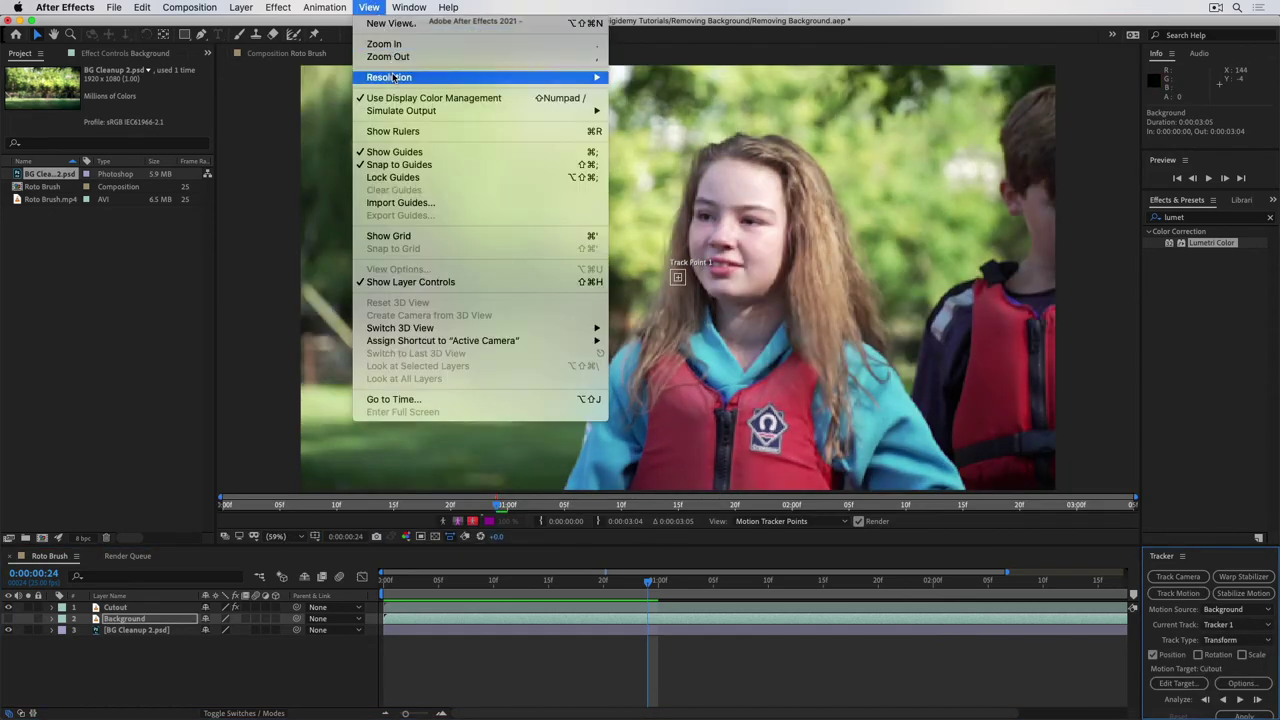
pyautogui.moveTo(395, 78)
pyautogui.click(669, 76)
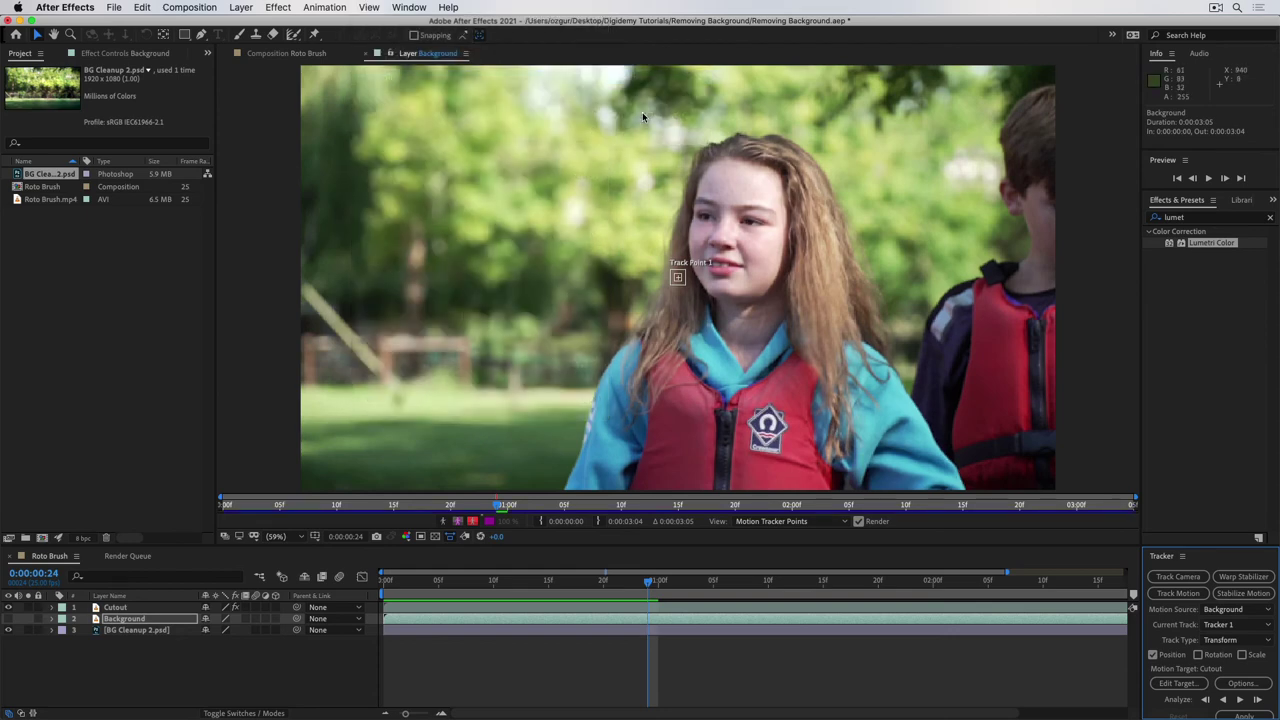
# - Review the clip's motion, then place Track Point 1 on the top-right trees at frame 0
pyautogui.moveTo(497, 504); pyautogui.dragTo(210, 500)
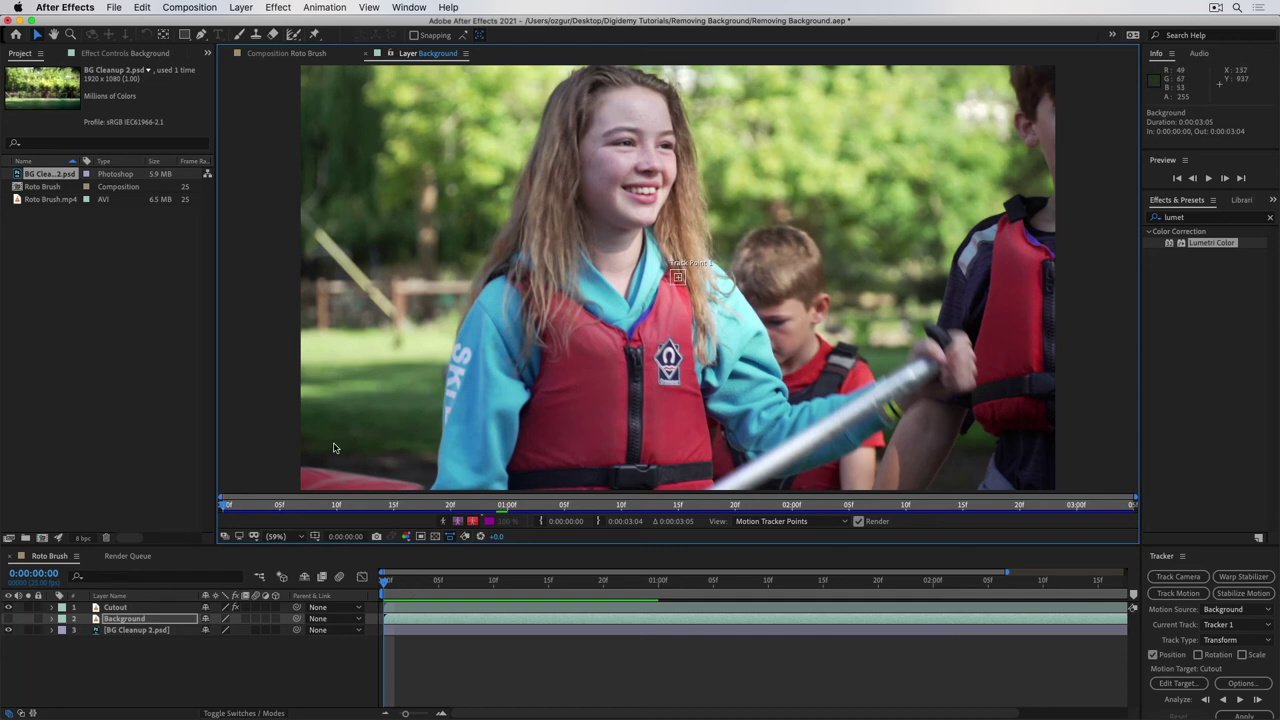
pyautogui.moveTo(250, 505); pyautogui.dragTo(796, 433)
pyautogui.press('space')
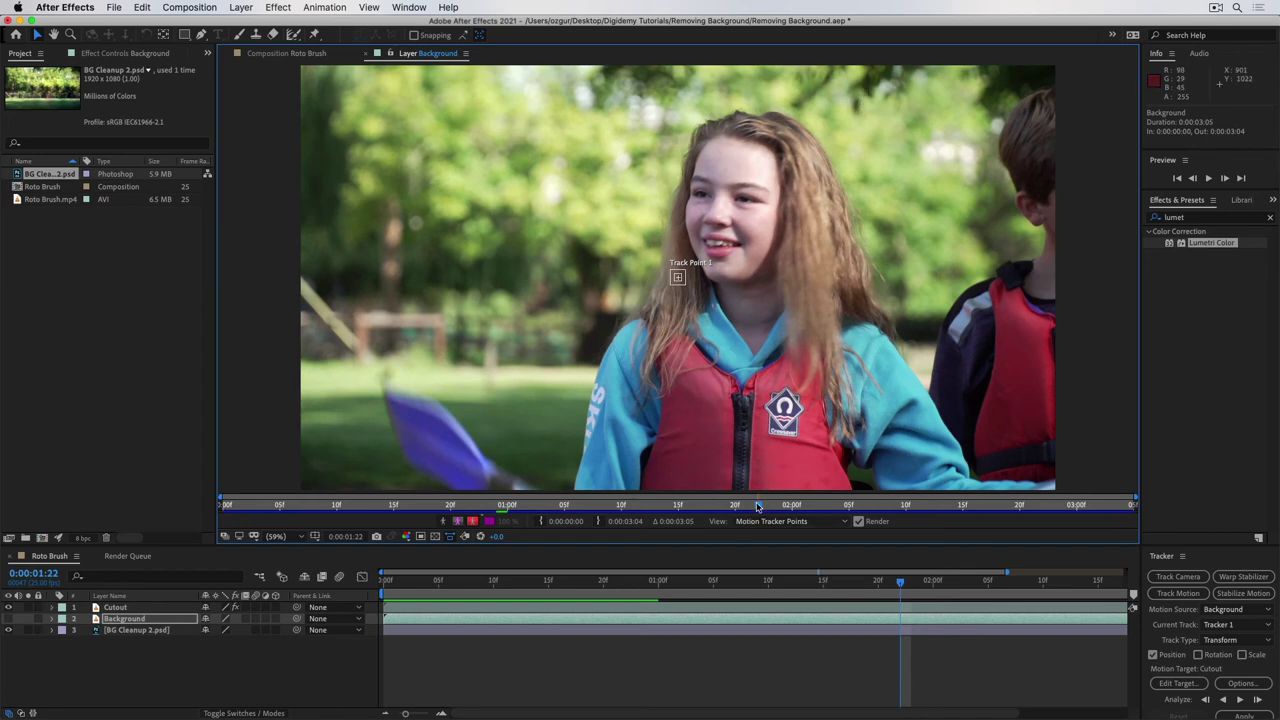
pyautogui.moveTo(758, 507); pyautogui.dragTo(667, 508)
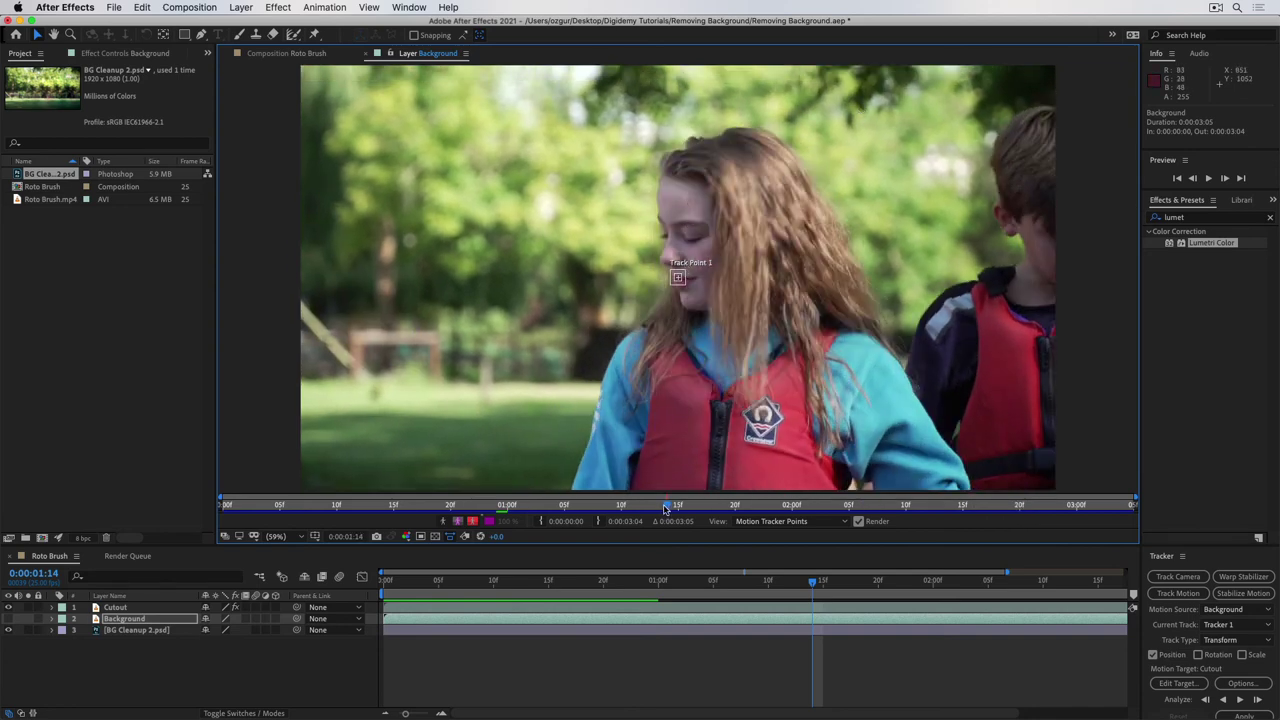
pyautogui.moveTo(665, 509); pyautogui.dragTo(72, 496)
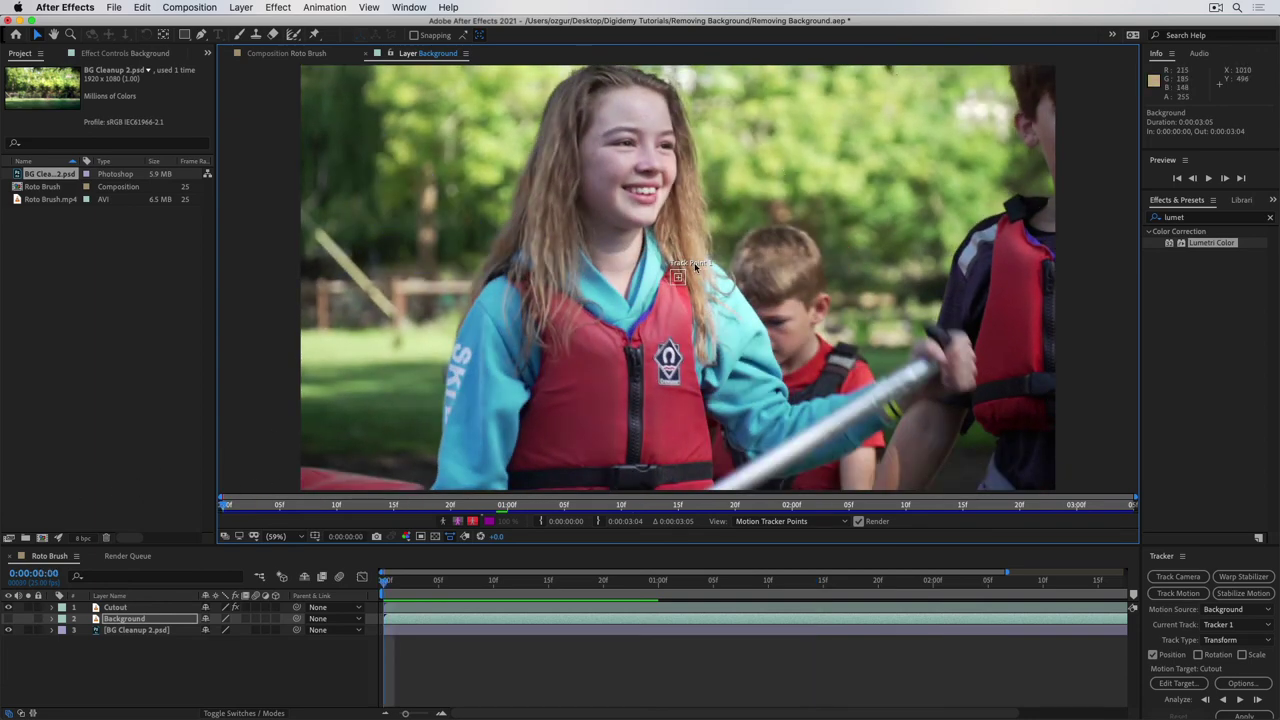
pyautogui.moveTo(682, 276); pyautogui.dragTo(896, 62)
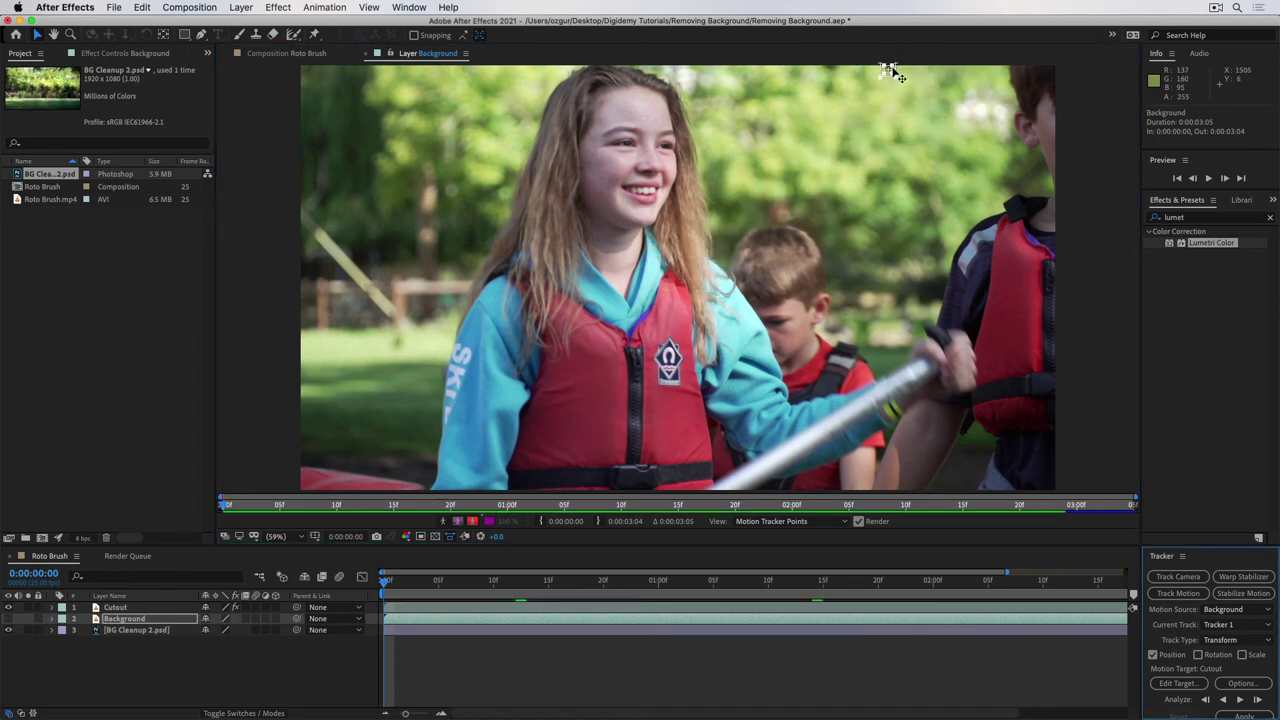
# - Enlarge Track Point 1's feature box and analyze the track forward frame by frame
pyautogui.scroll(5, 893, 73)
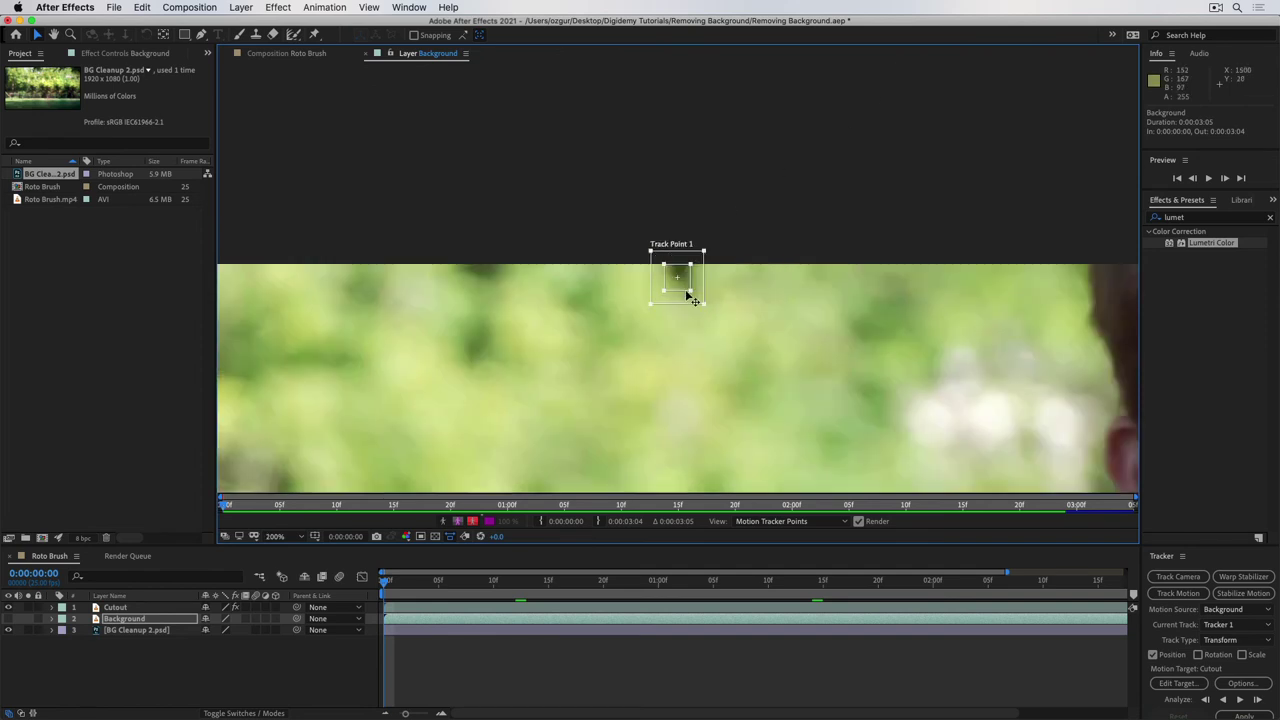
pyautogui.moveTo(690, 292); pyautogui.dragTo(720, 329)
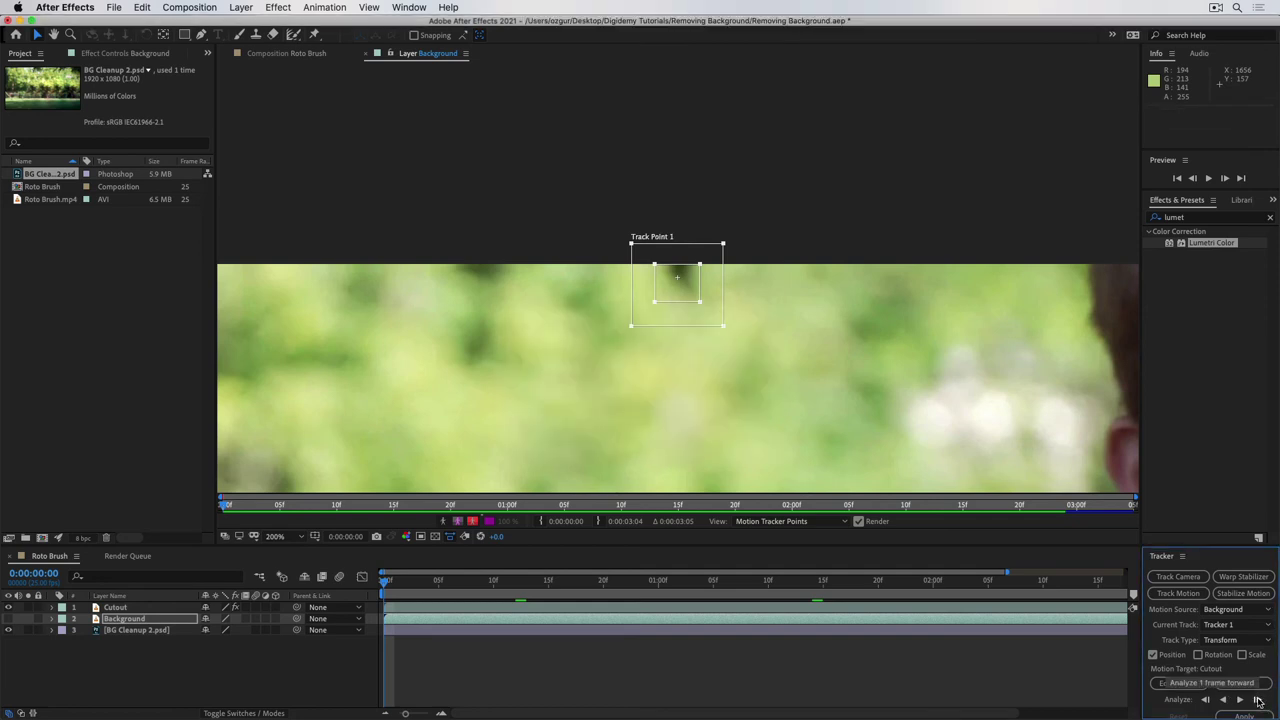
pyautogui.click(1258, 701)
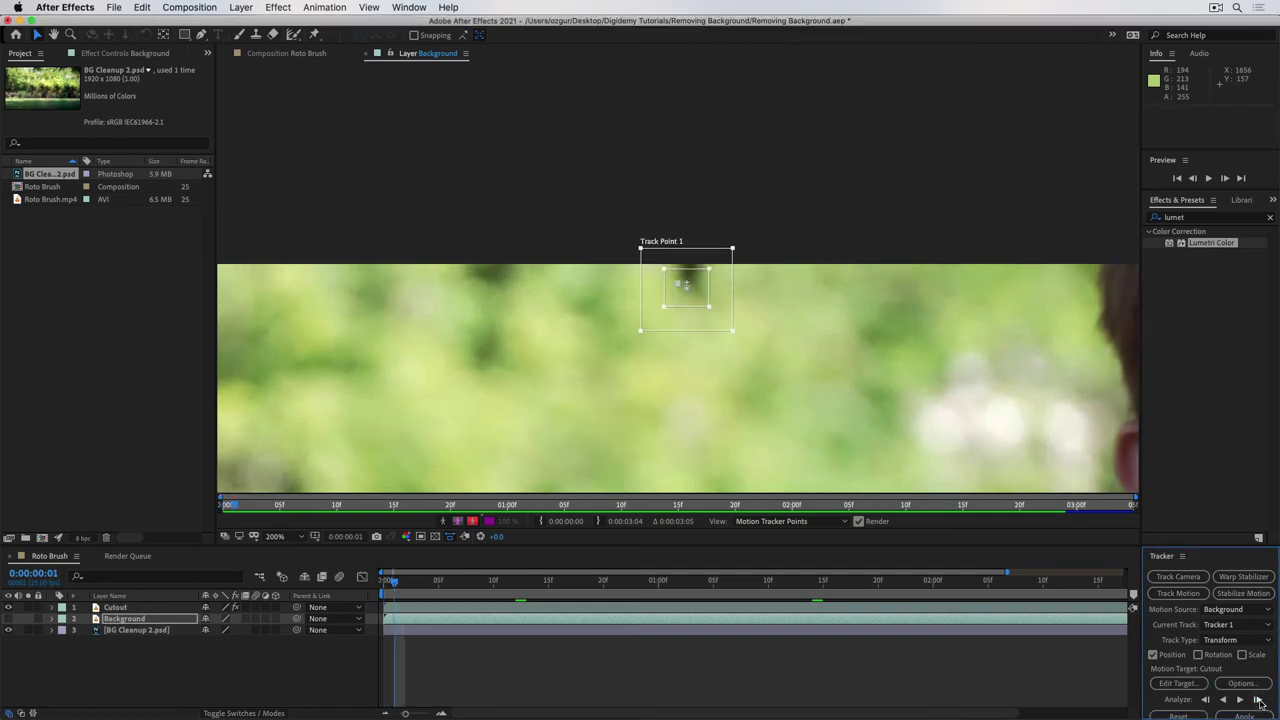
pyautogui.click(1258, 701)
pyautogui.click(1258, 701)
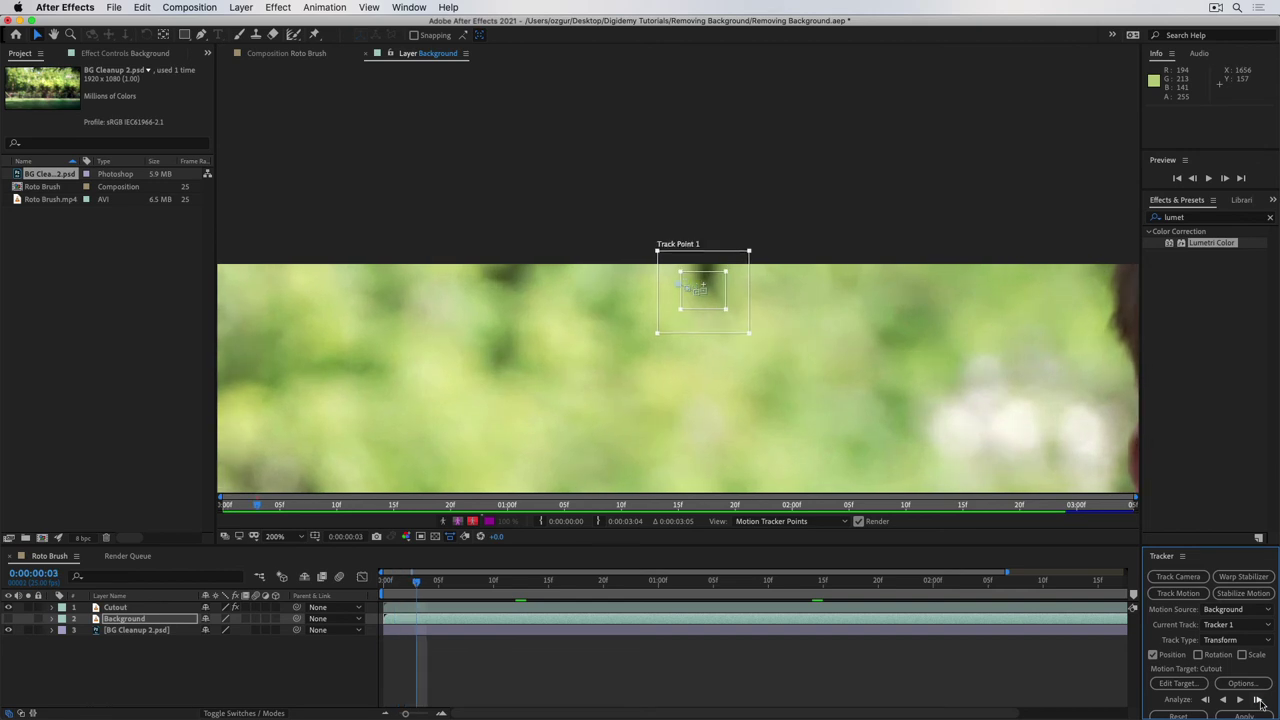
pyautogui.click(1258, 701)
pyautogui.click(1258, 701)
pyautogui.click(1258, 701)
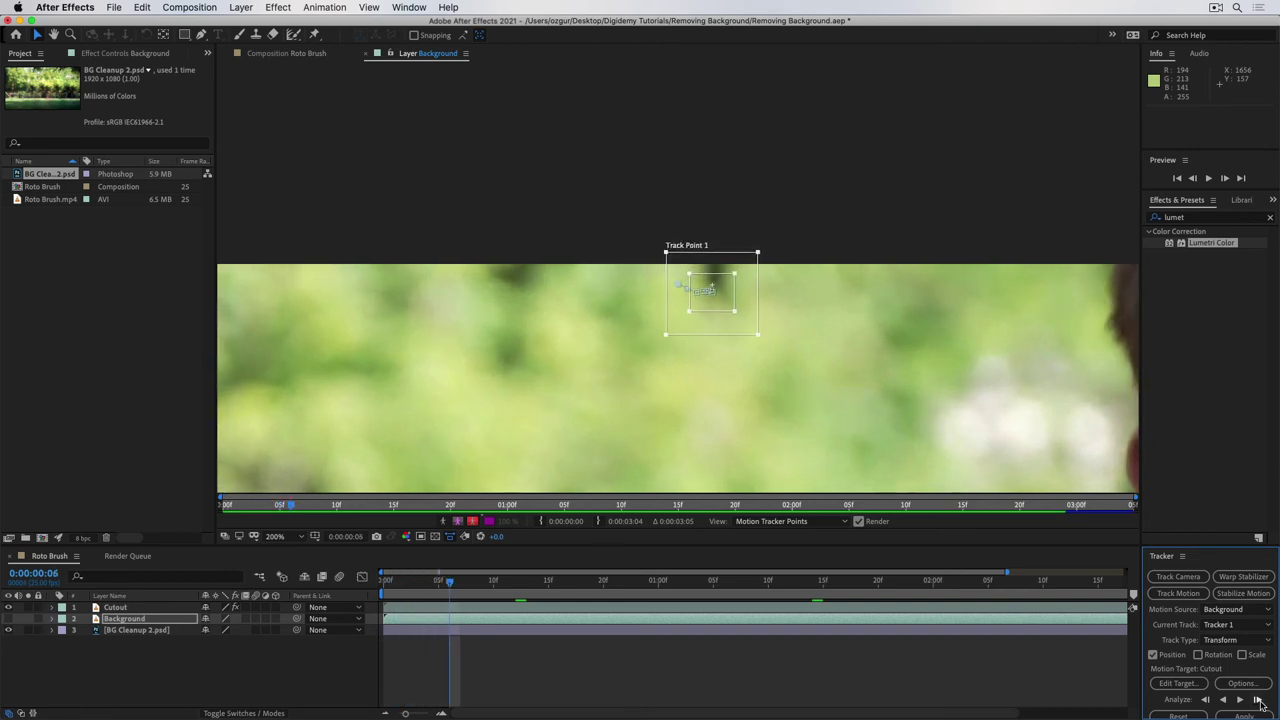
pyautogui.click(1258, 701)
pyautogui.click(1258, 701)
pyautogui.click(1258, 701)
pyautogui.click(1258, 701)
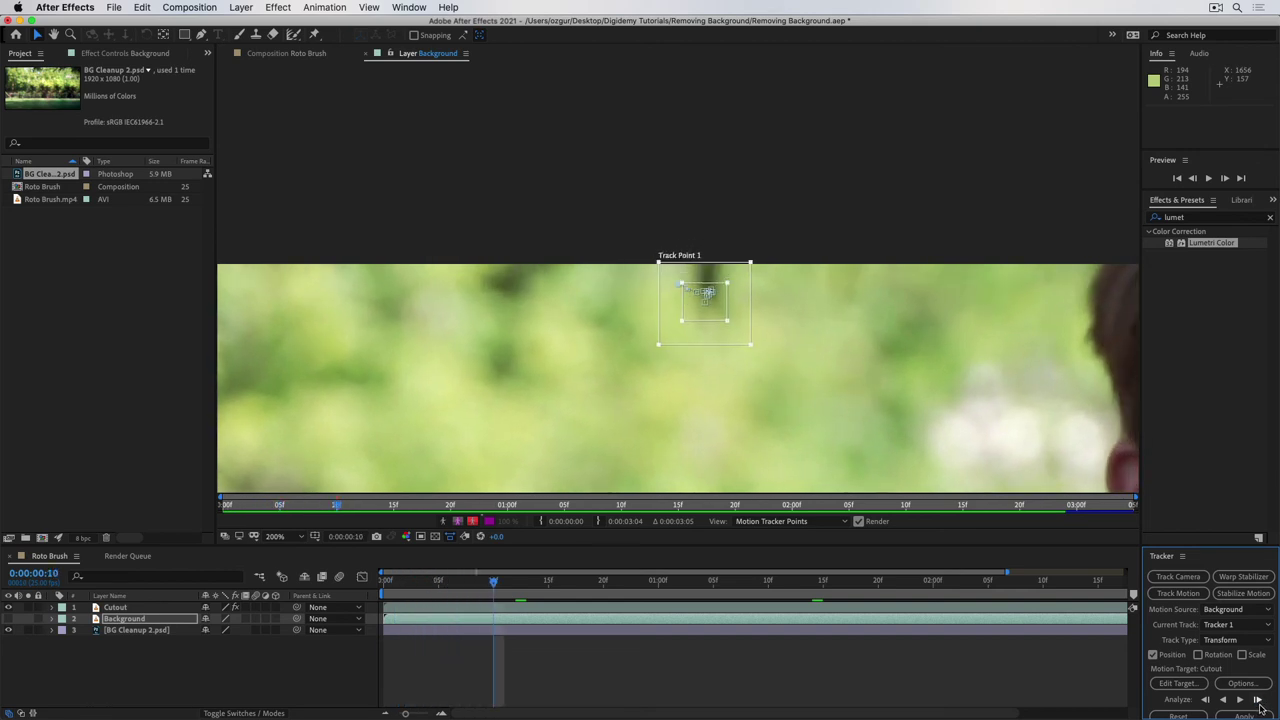
pyautogui.click(1258, 701)
pyautogui.click(1258, 701)
pyautogui.click(1258, 701)
pyautogui.click(1258, 701)
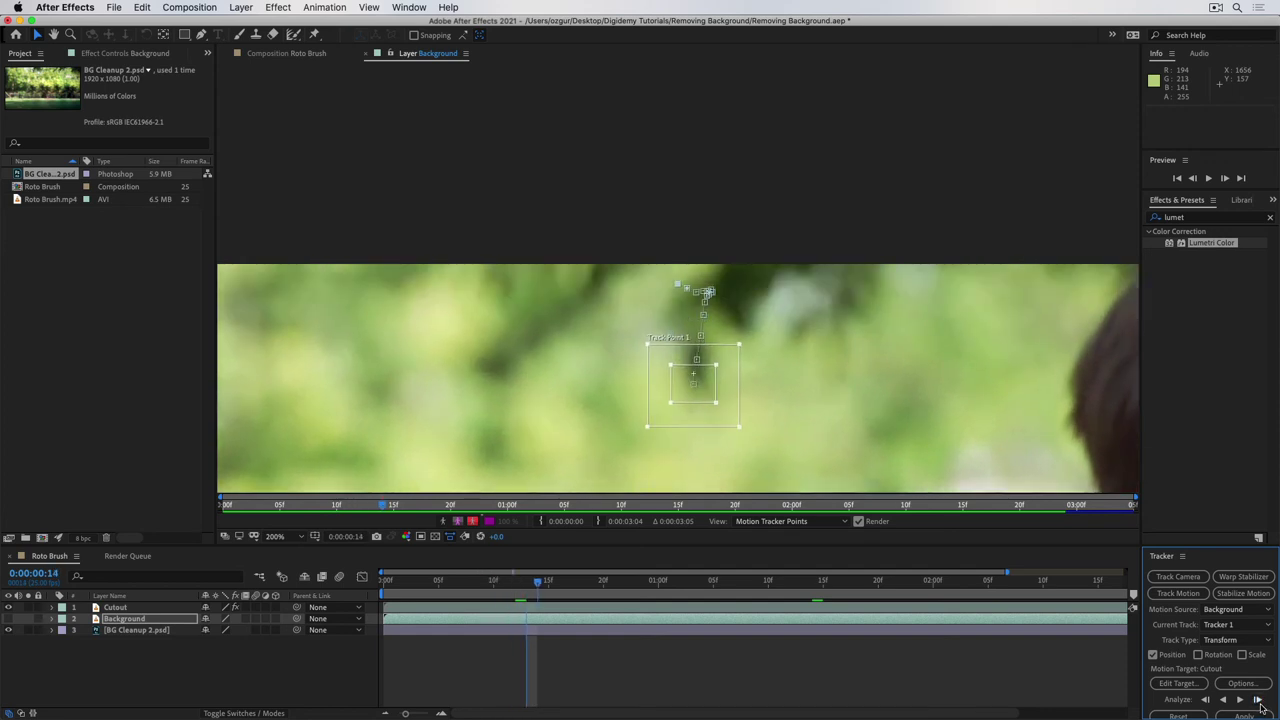
pyautogui.click(1258, 701)
pyautogui.click(1258, 701)
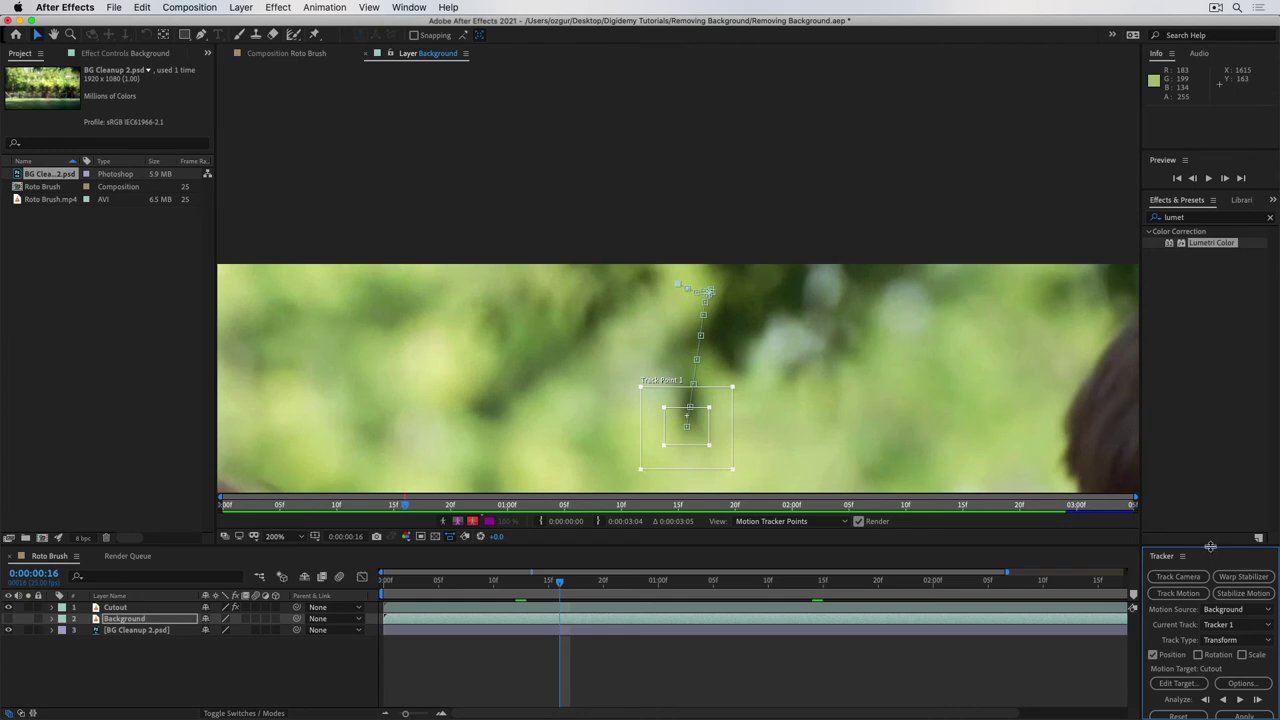
# - Analyze Track Point 1 forward through the rest of the clip to 0:00:03:04 and play it back
pyautogui.moveTo(1211, 546); pyautogui.dragTo(1210, 481)
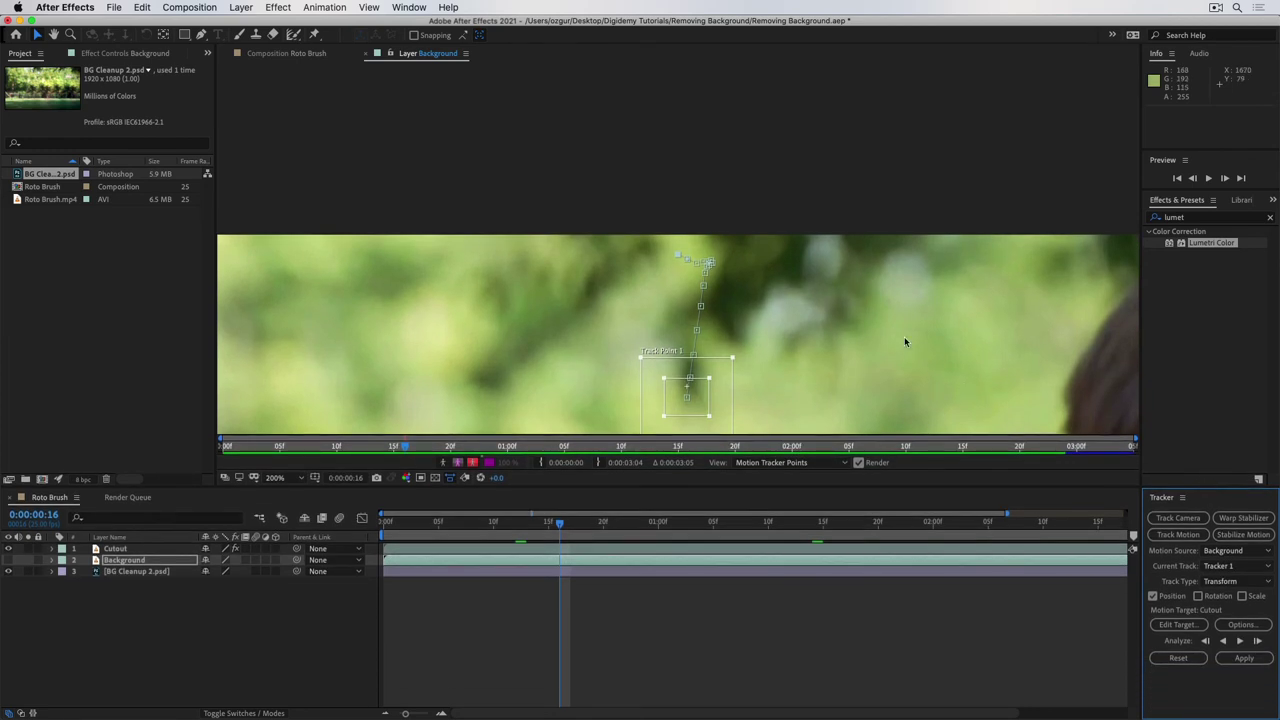
pyautogui.moveTo(879, 284); pyautogui.dragTo(805, 143)
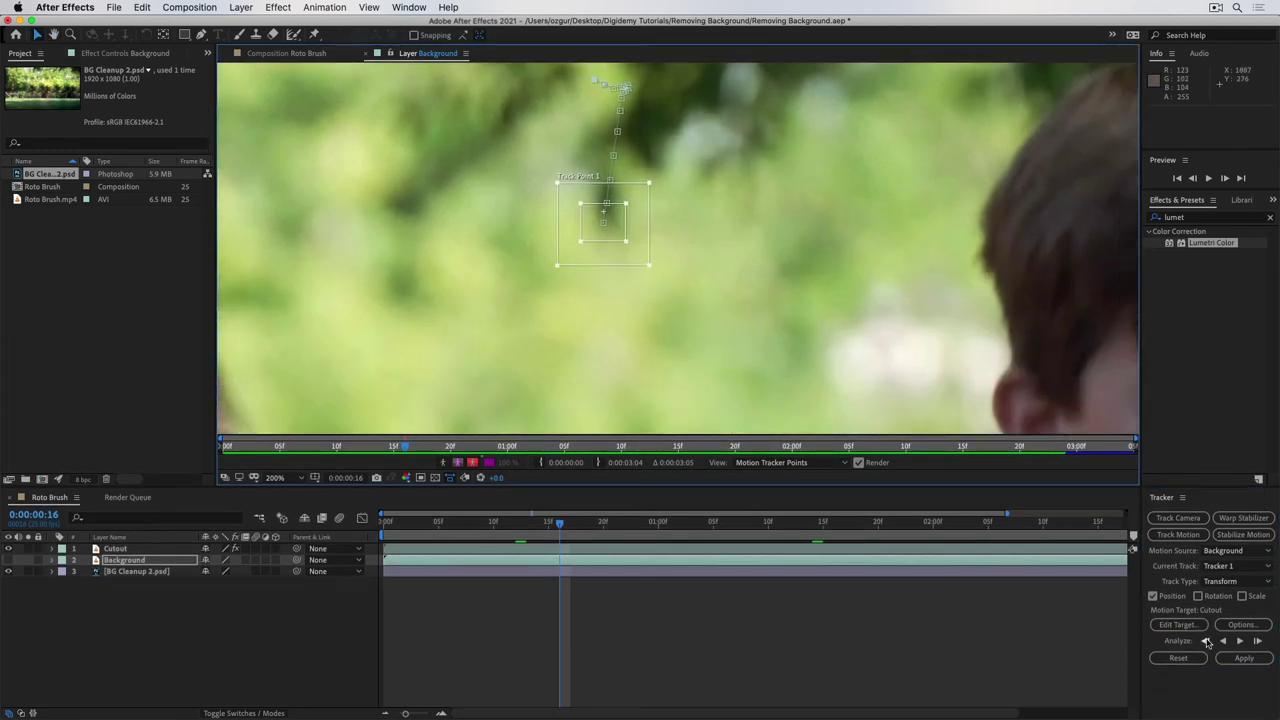
pyautogui.click(1240, 641)
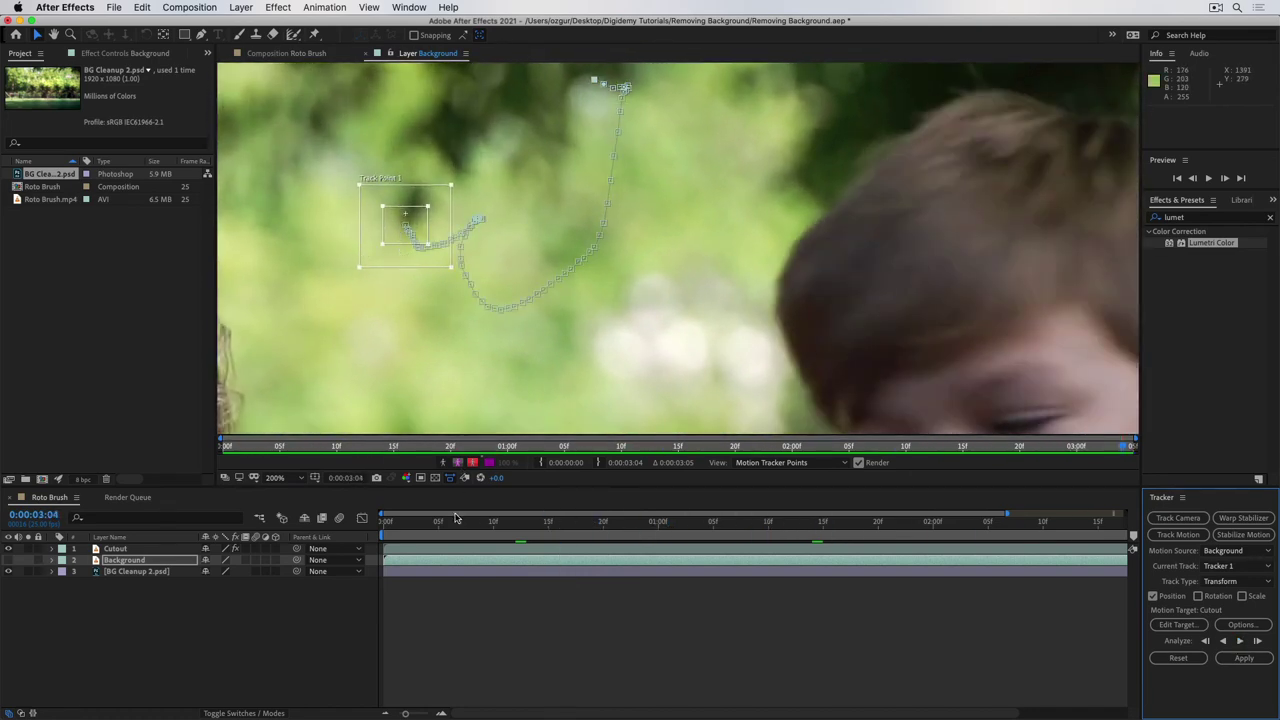
pyautogui.press('space')
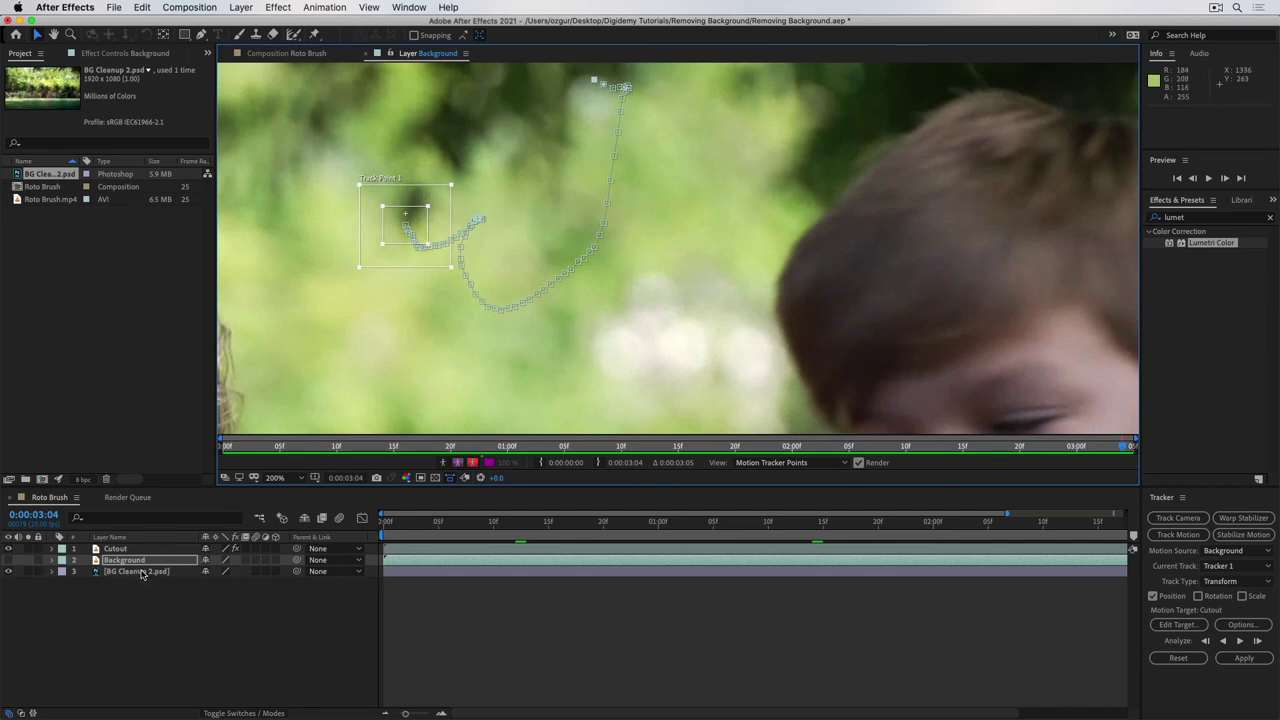
# - Set BG Cleanup 2.psd as the motion target and apply Track Point 1's X and Y motion
pyautogui.click(1178, 625)
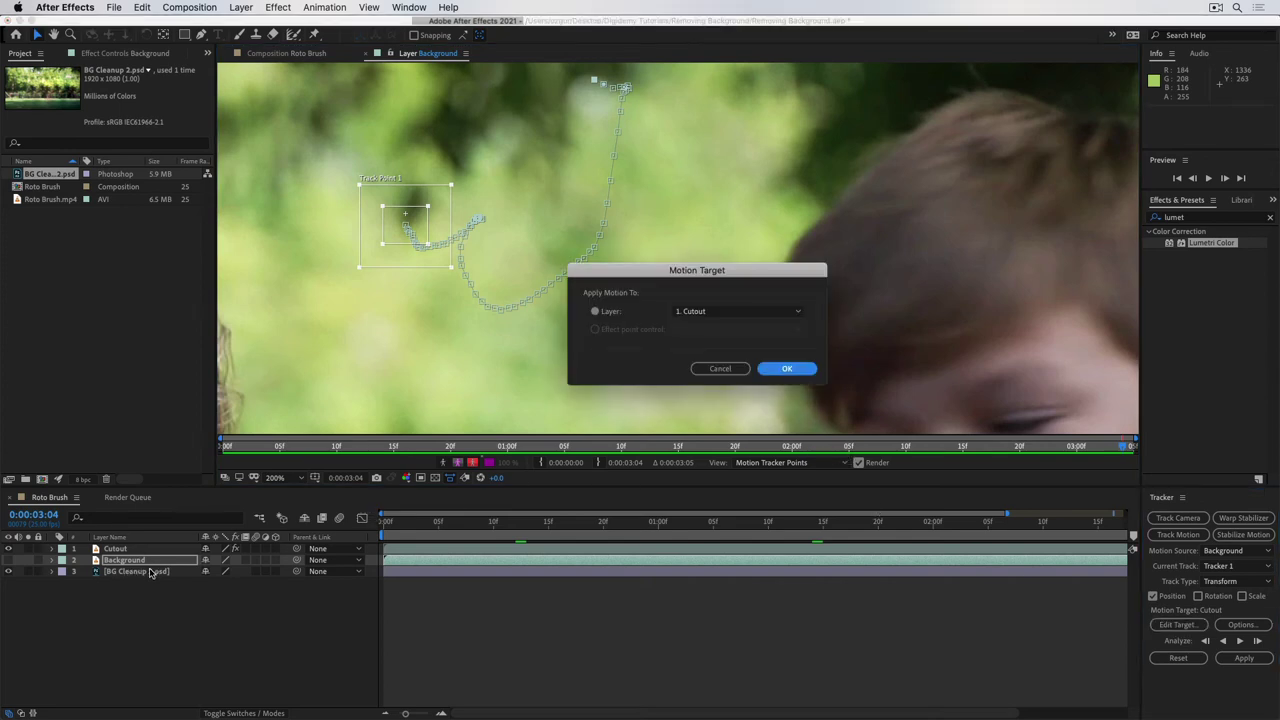
pyautogui.click(730, 311)
pyautogui.click(734, 354)
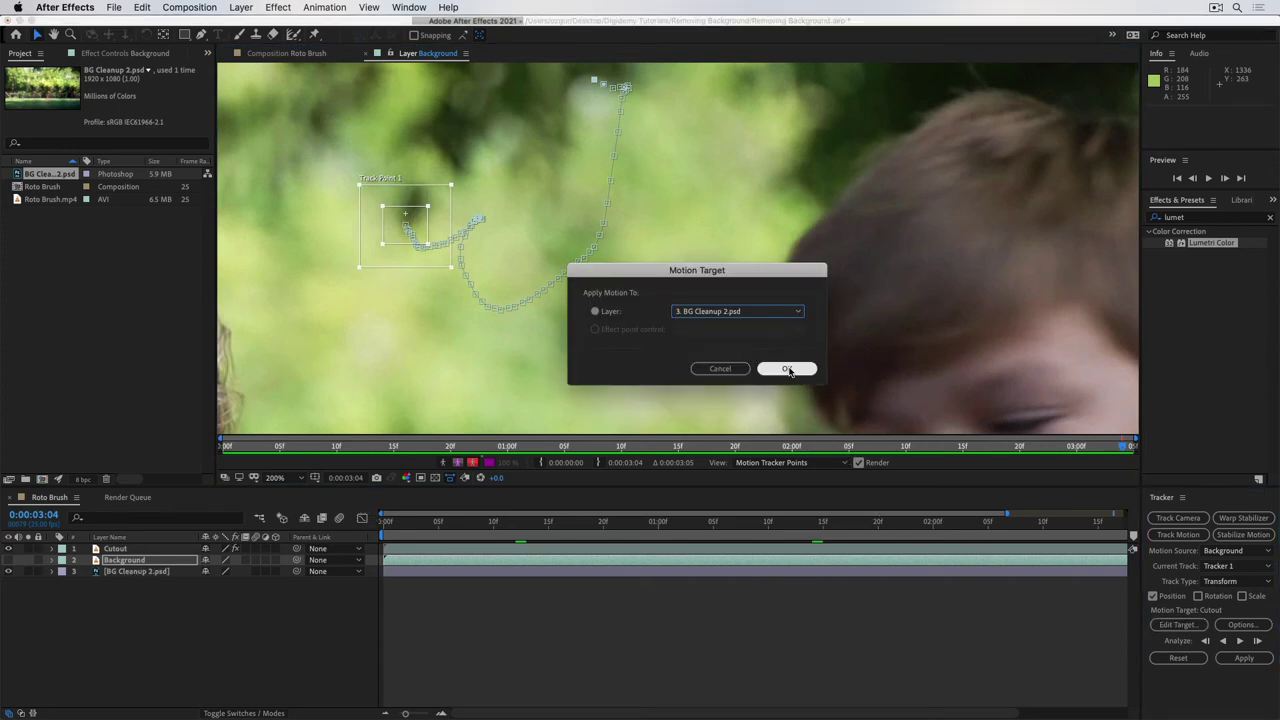
pyautogui.click(788, 369)
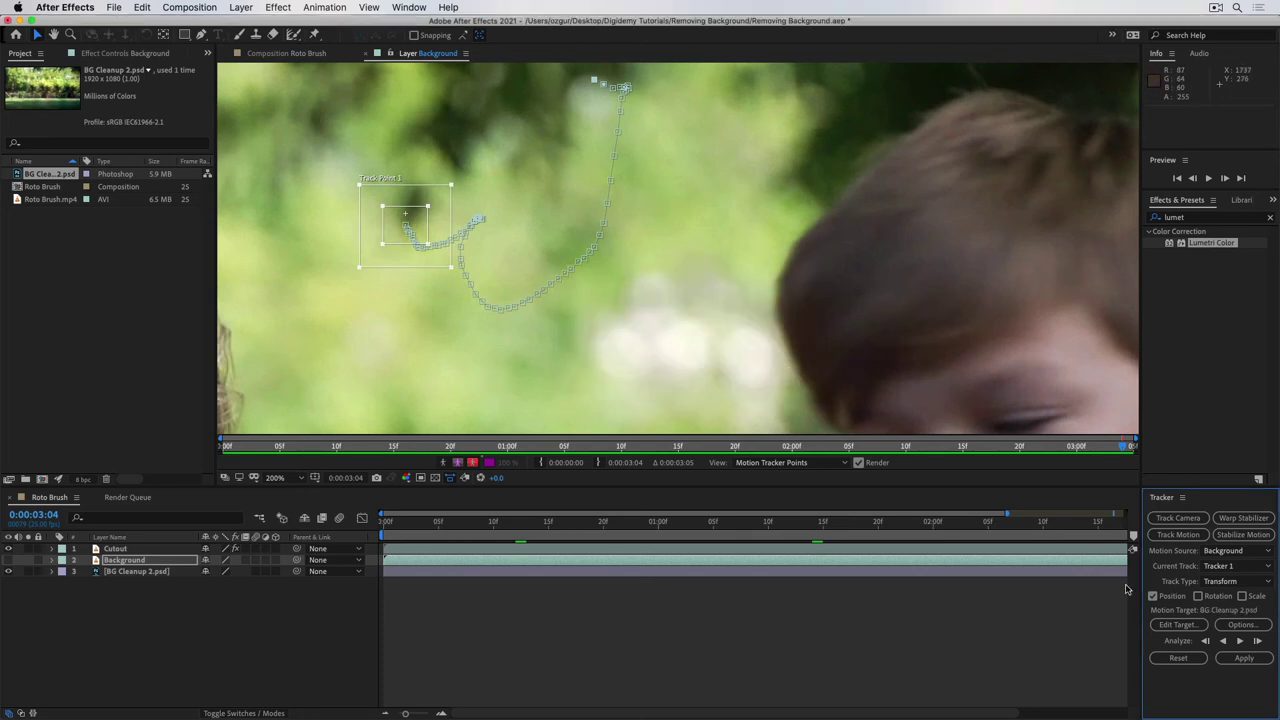
pyautogui.click(1242, 657)
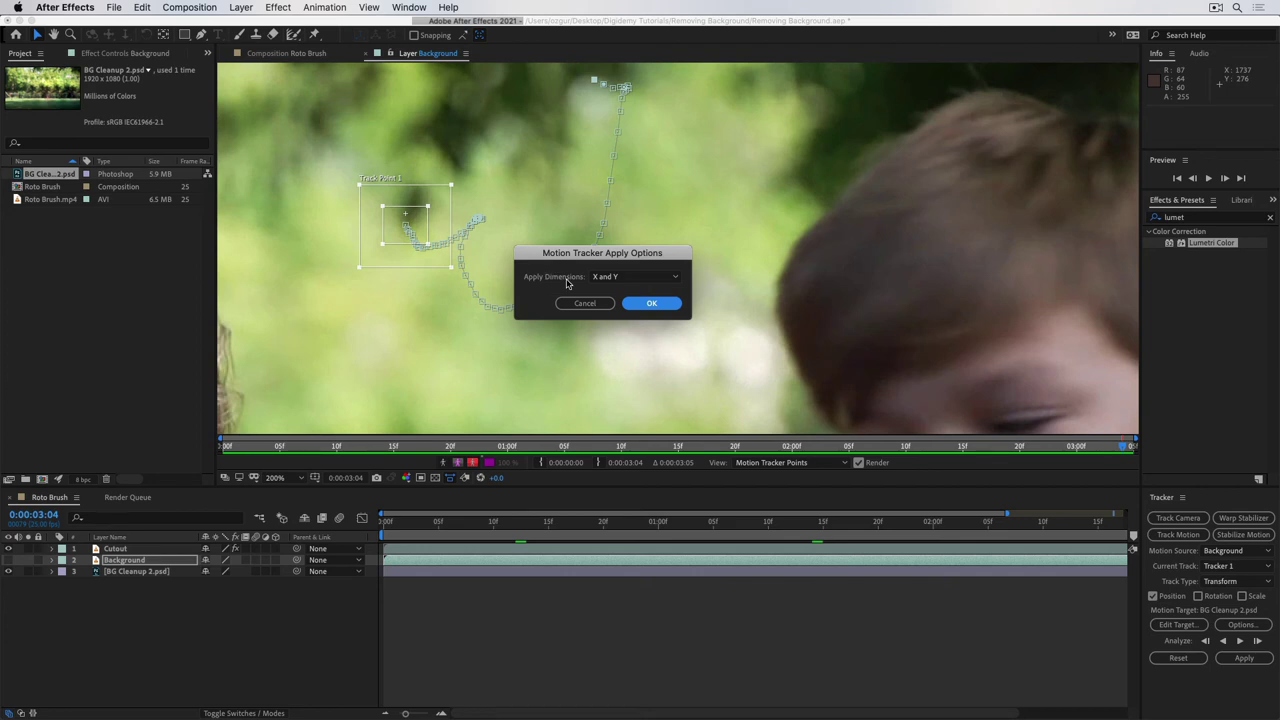
pyautogui.click(651, 303)
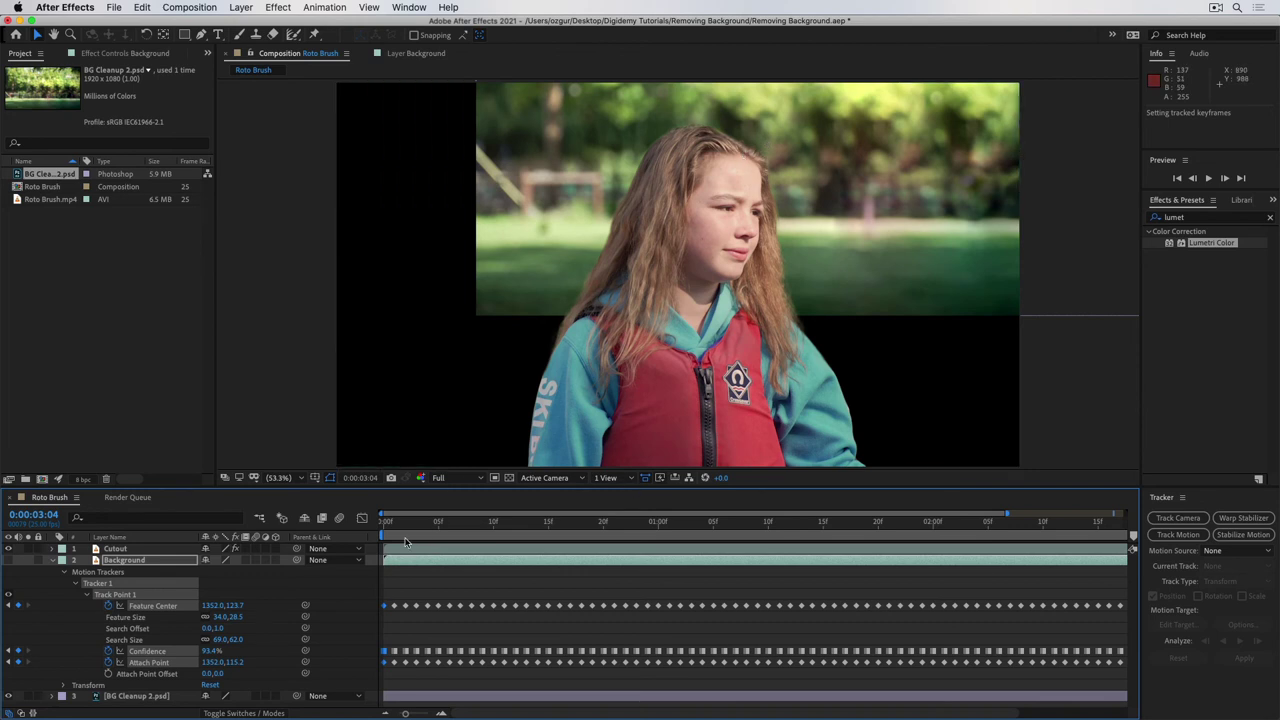
# - Play back the tracked clean-plate composite at Quarter preview resolution
pyautogui.click(460, 478)
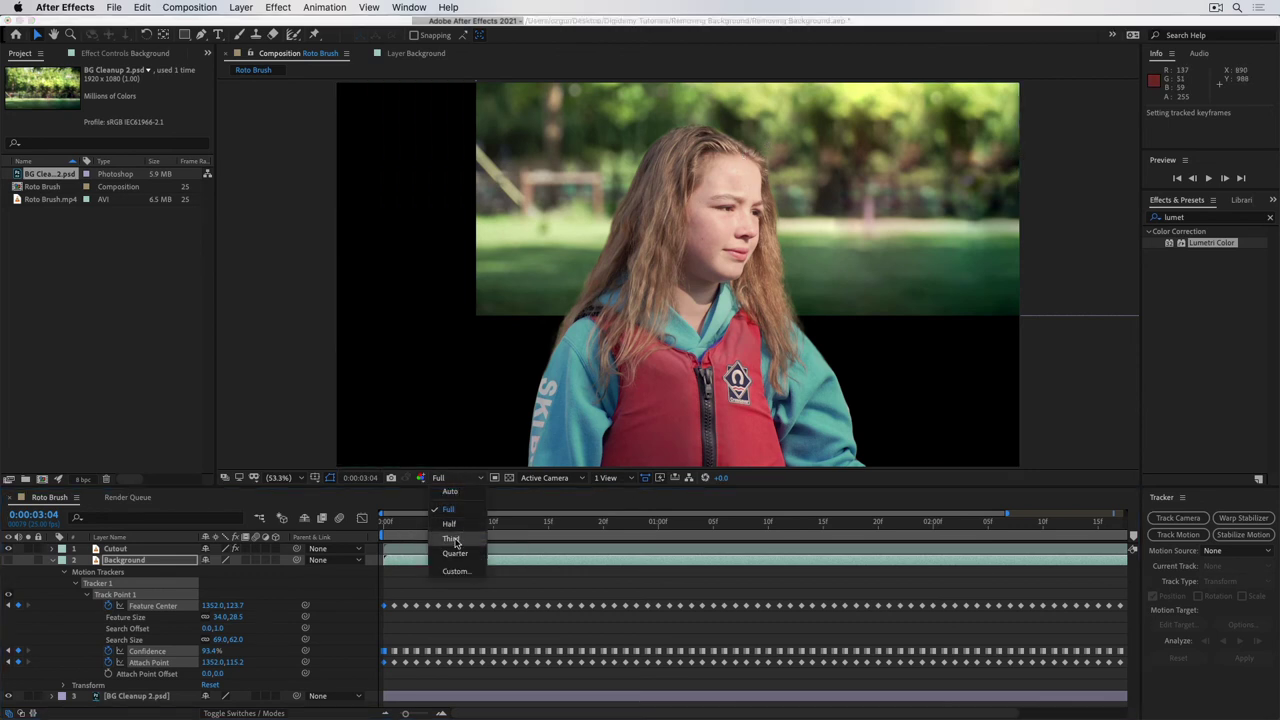
pyautogui.click(451, 559)
pyautogui.press('space')
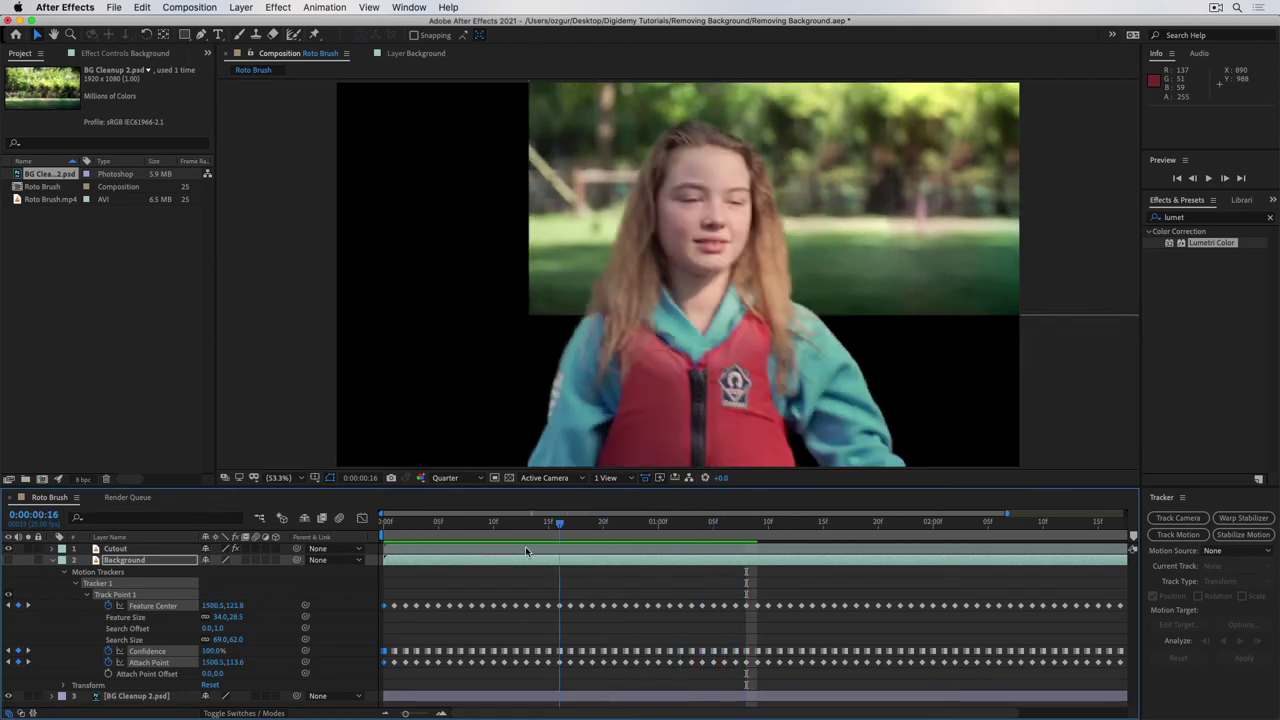
pyautogui.press('space')
pyautogui.press('space')
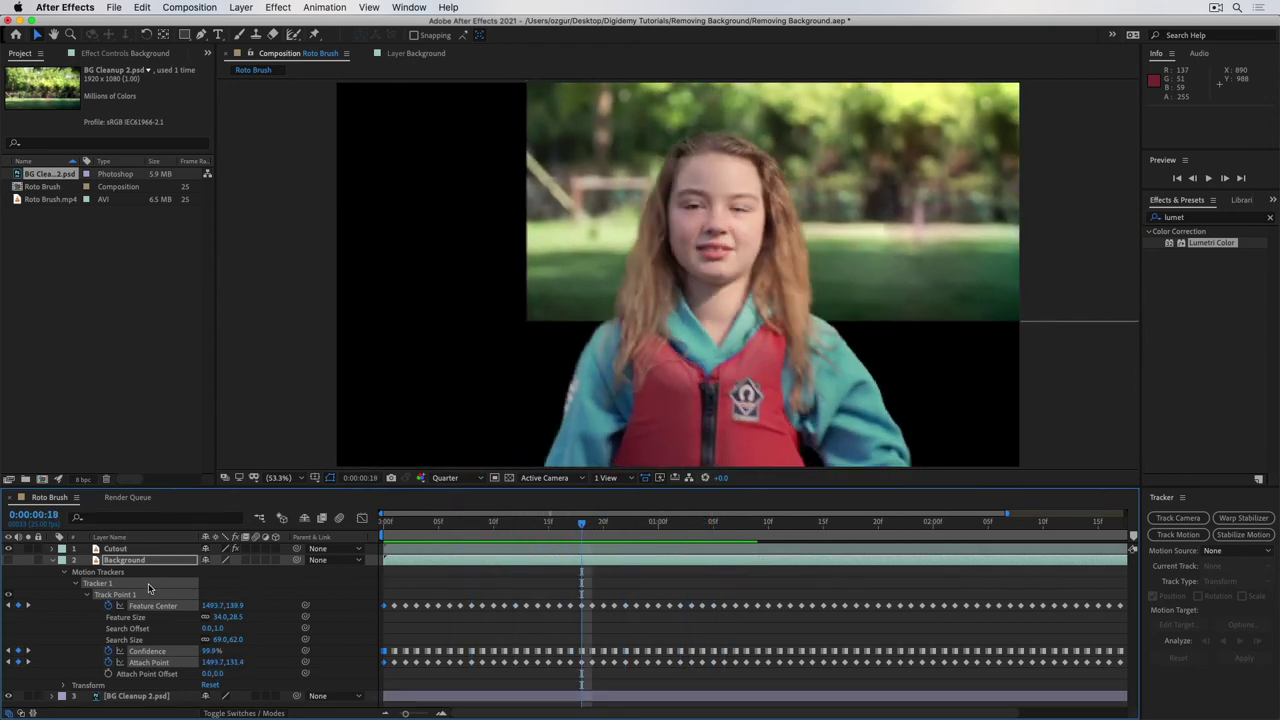
# - Select BG Cleanup 2.psd's Position keyframes, try shifting the plate, then undo the move
pyautogui.click(66, 561)
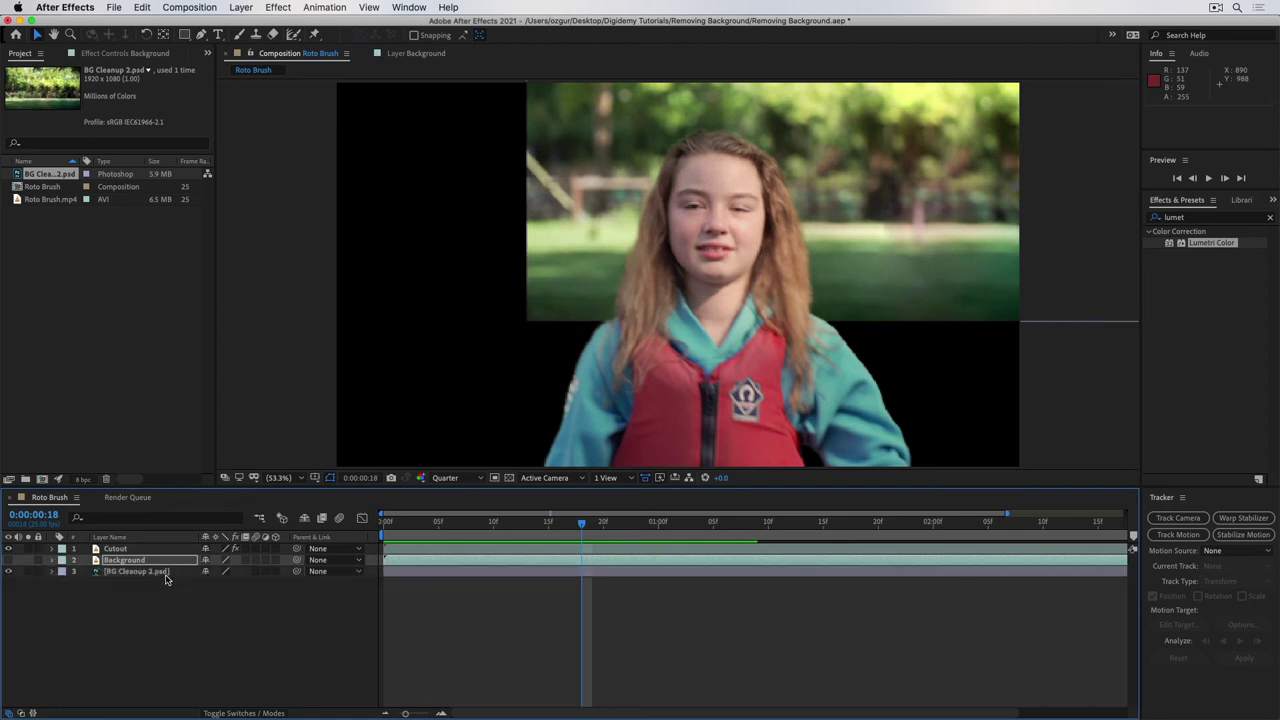
pyautogui.click(160, 572)
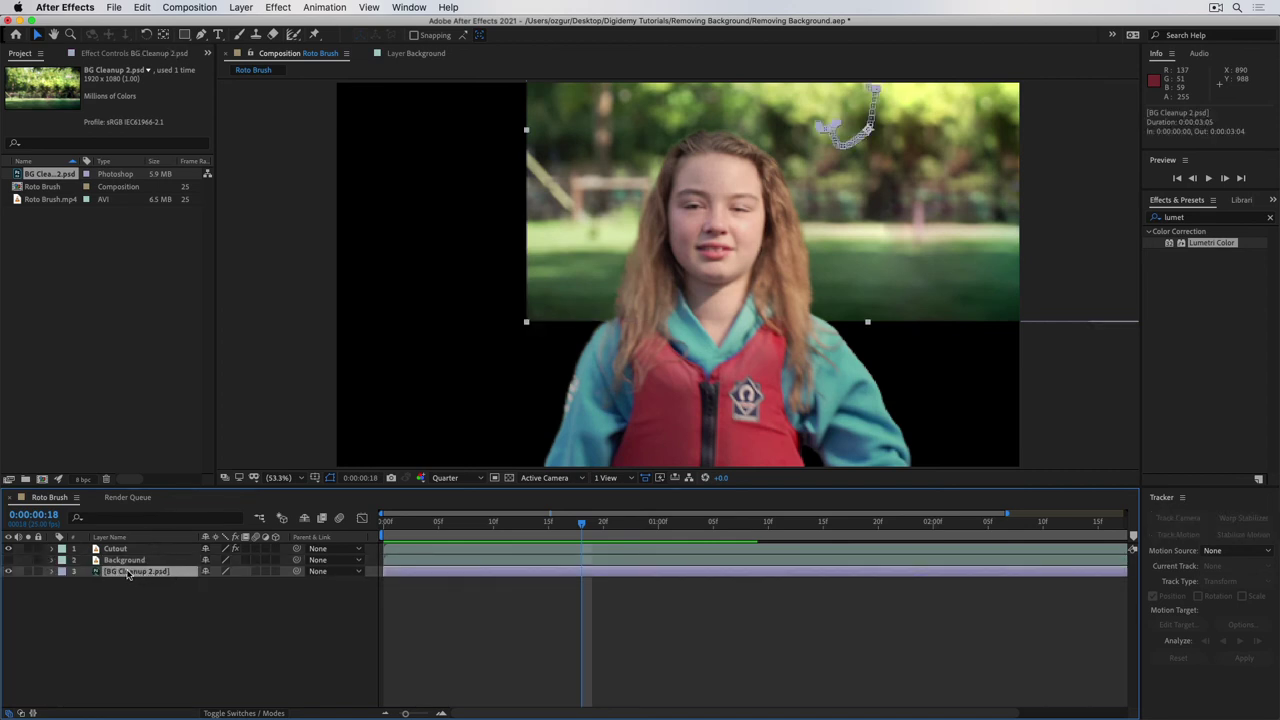
pyautogui.press('u')
pyautogui.click(127, 584)
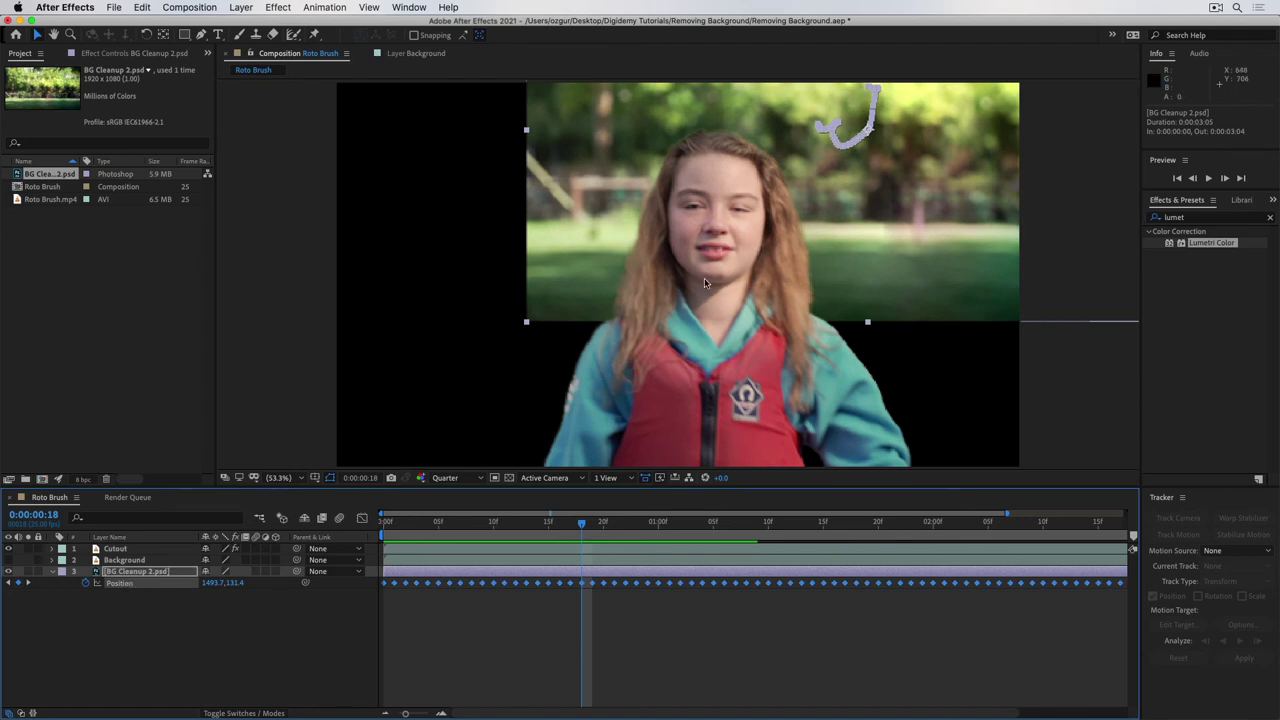
pyautogui.moveTo(860, 250); pyautogui.dragTo(692, 385)
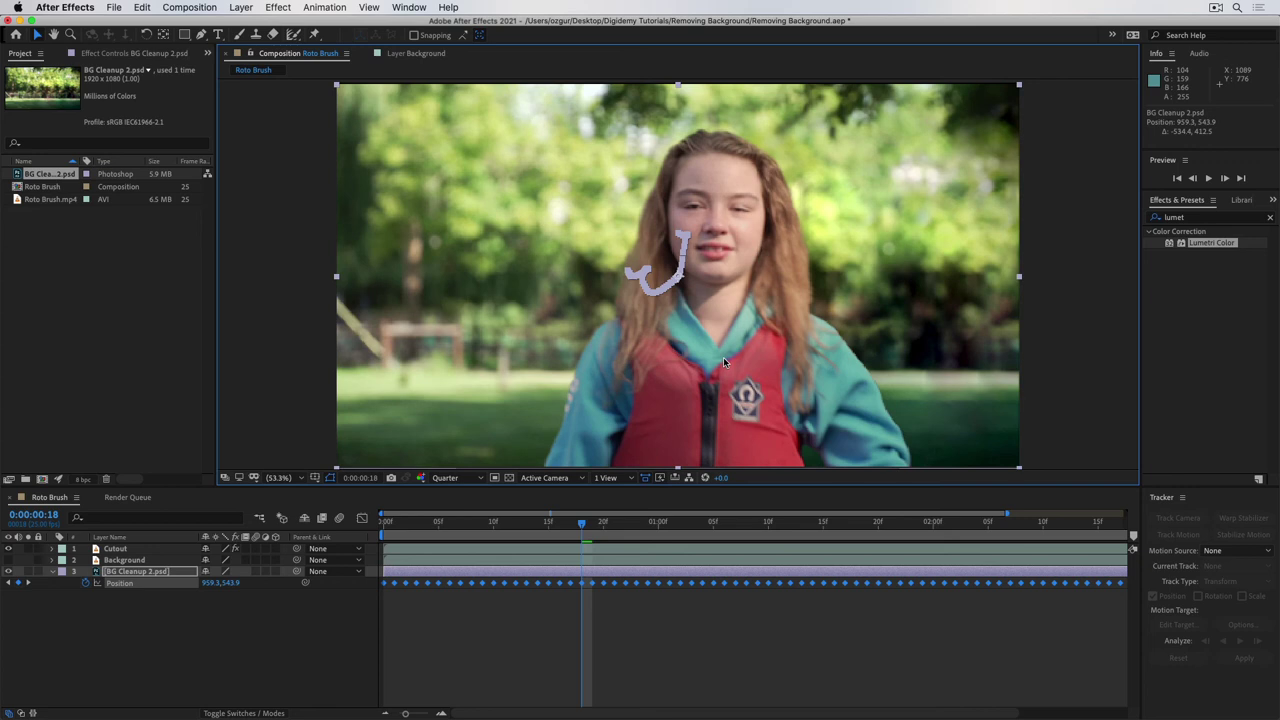
pyautogui.press('super+z')
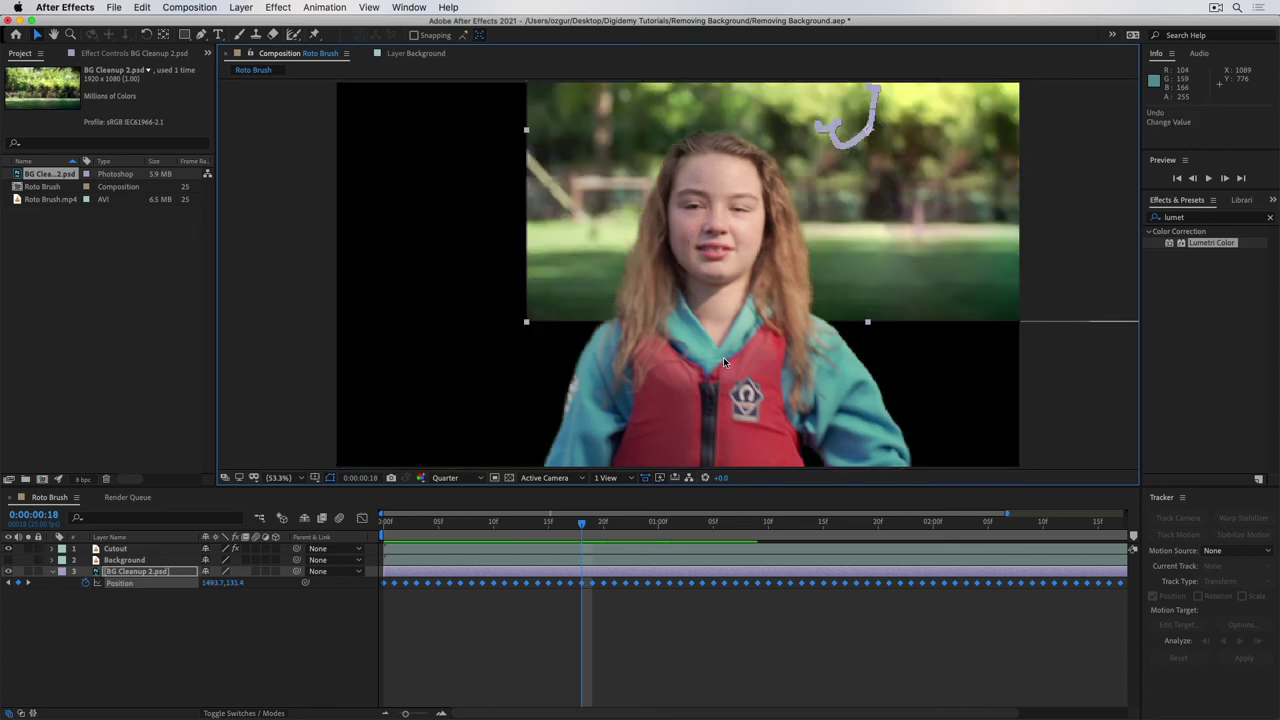
# - Scrub BG Cleanup 2.psd's Anchor Point to 1493, 127 so the plate fills the frame
pyautogui.press('a')
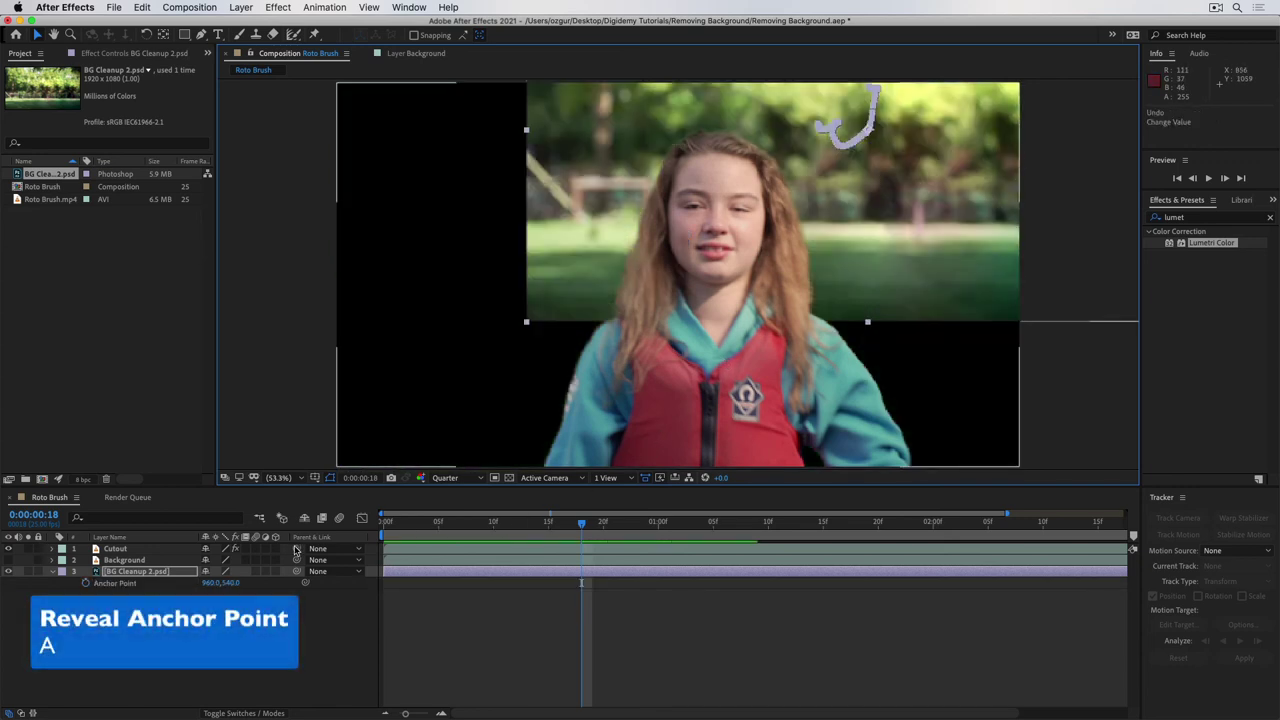
pyautogui.moveTo(212, 586); pyautogui.dragTo(563, 579)
pyautogui.moveTo(233, 583); pyautogui.dragTo(112, 625)
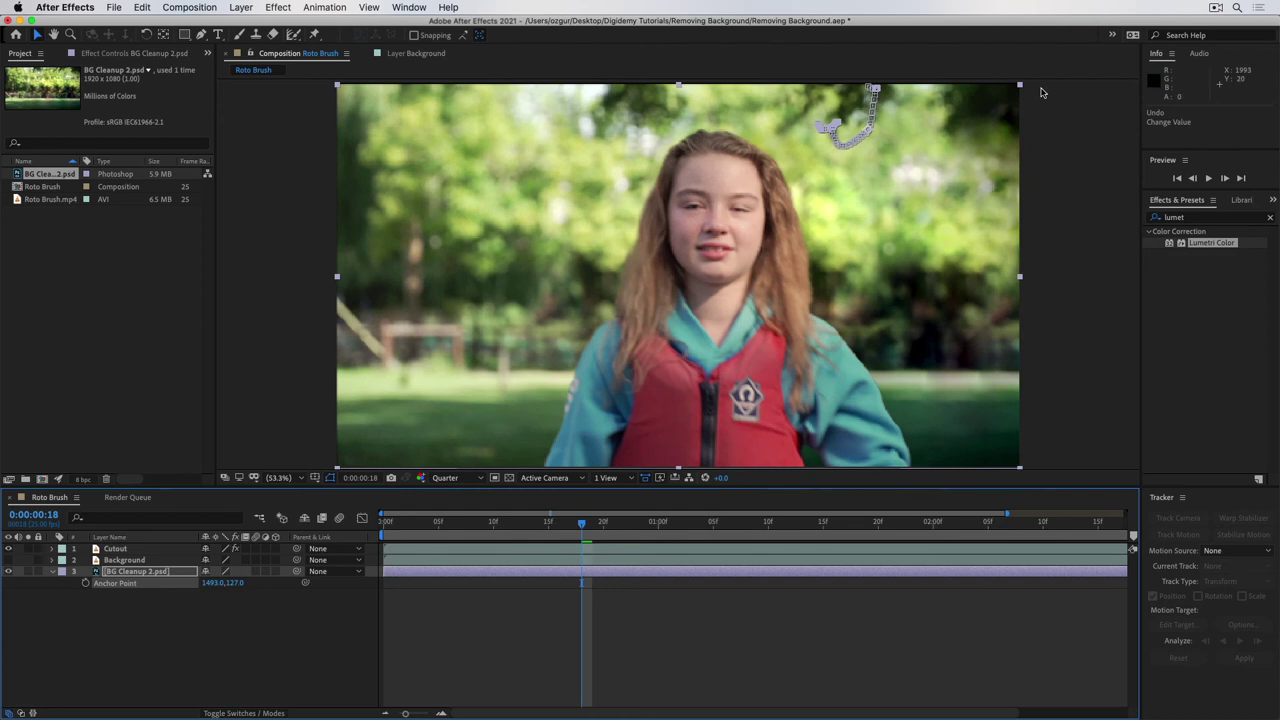
# - Check later frames and scale the background plate to 116%
pyautogui.click(647, 523)
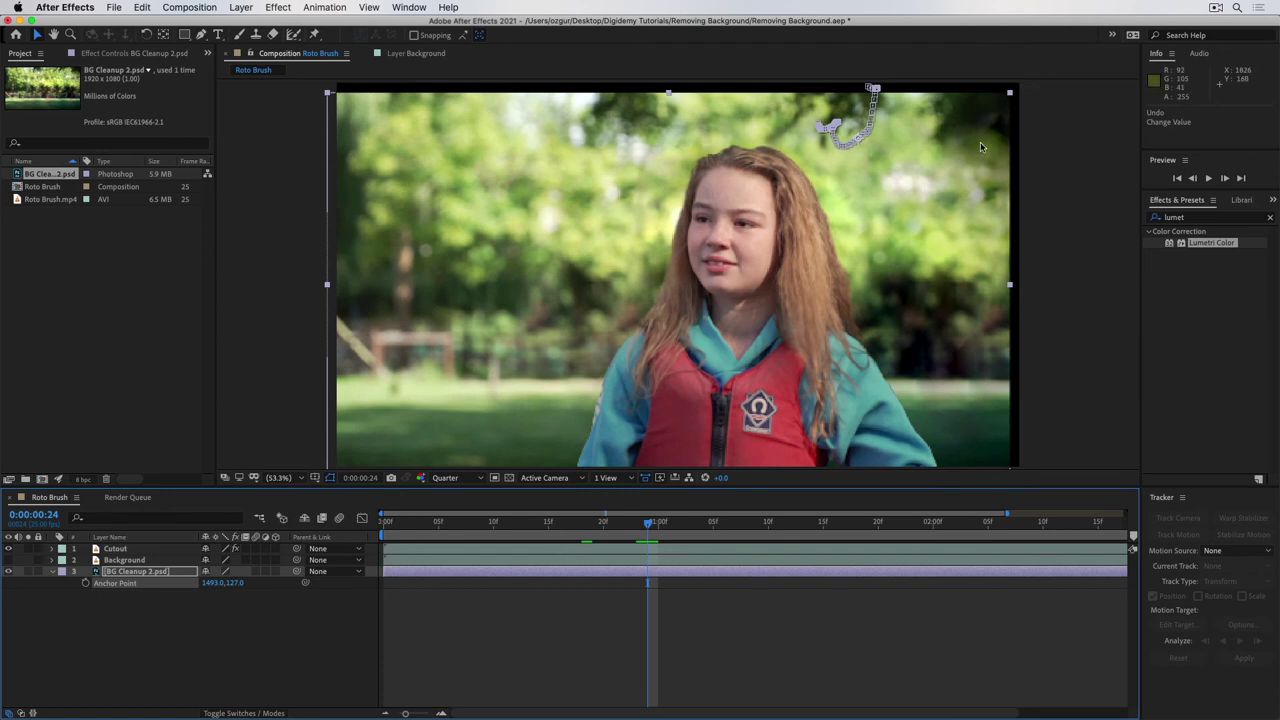
pyautogui.moveTo(655, 523); pyautogui.dragTo(878, 522)
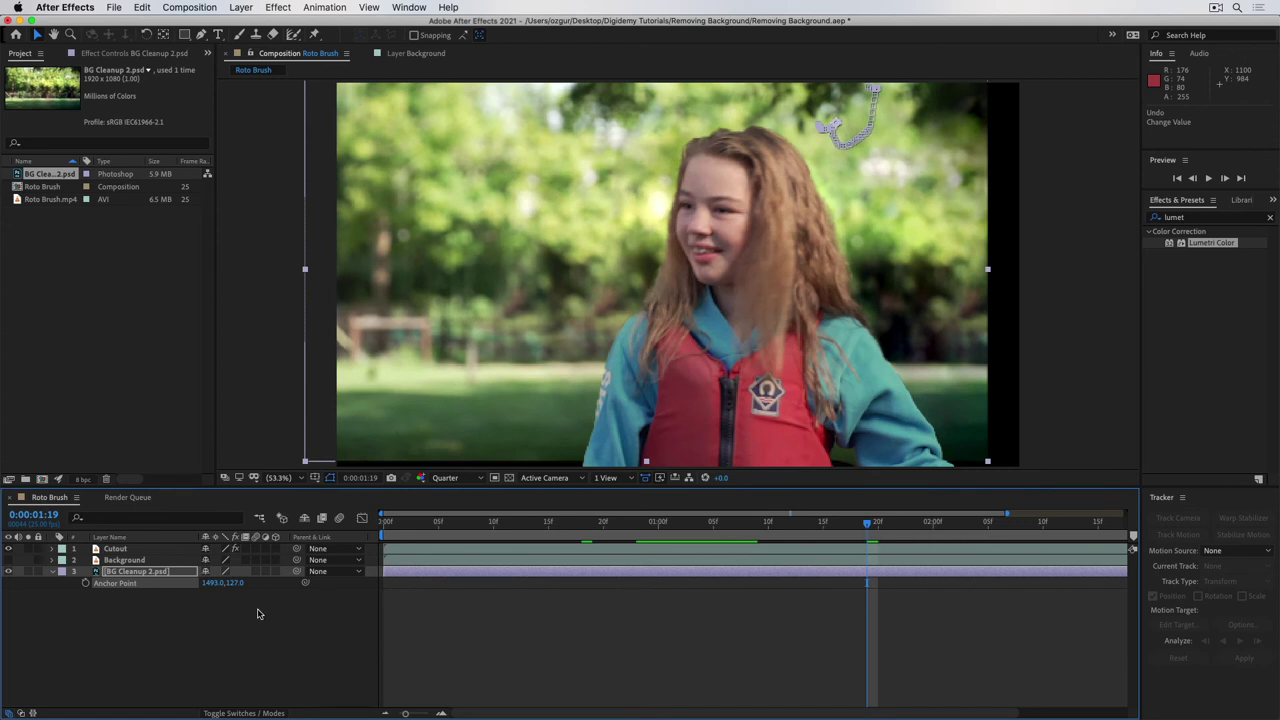
pyautogui.hotkey('shift', 's')
pyautogui.moveTo(222, 594); pyautogui.dragTo(141, 595)
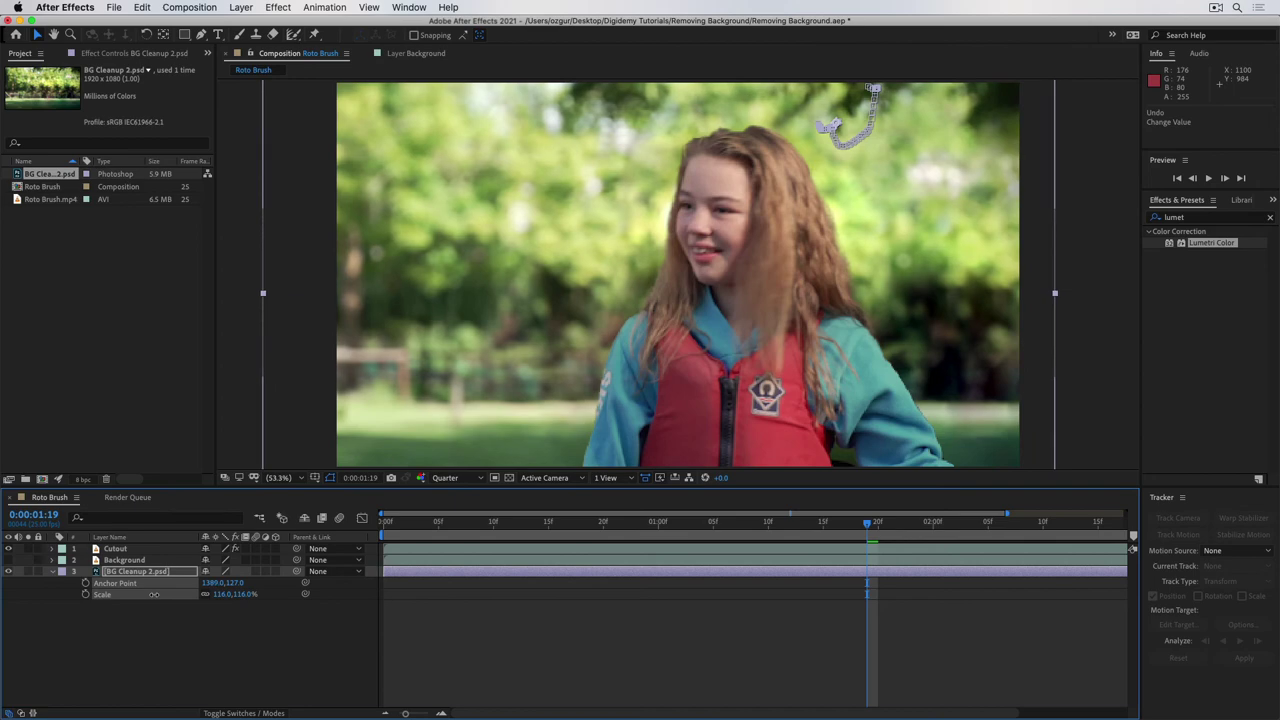
# - Preview from the start and nudge the plate's Anchor Point Y to 139
pyautogui.click(598, 522)
pyautogui.press('Home')
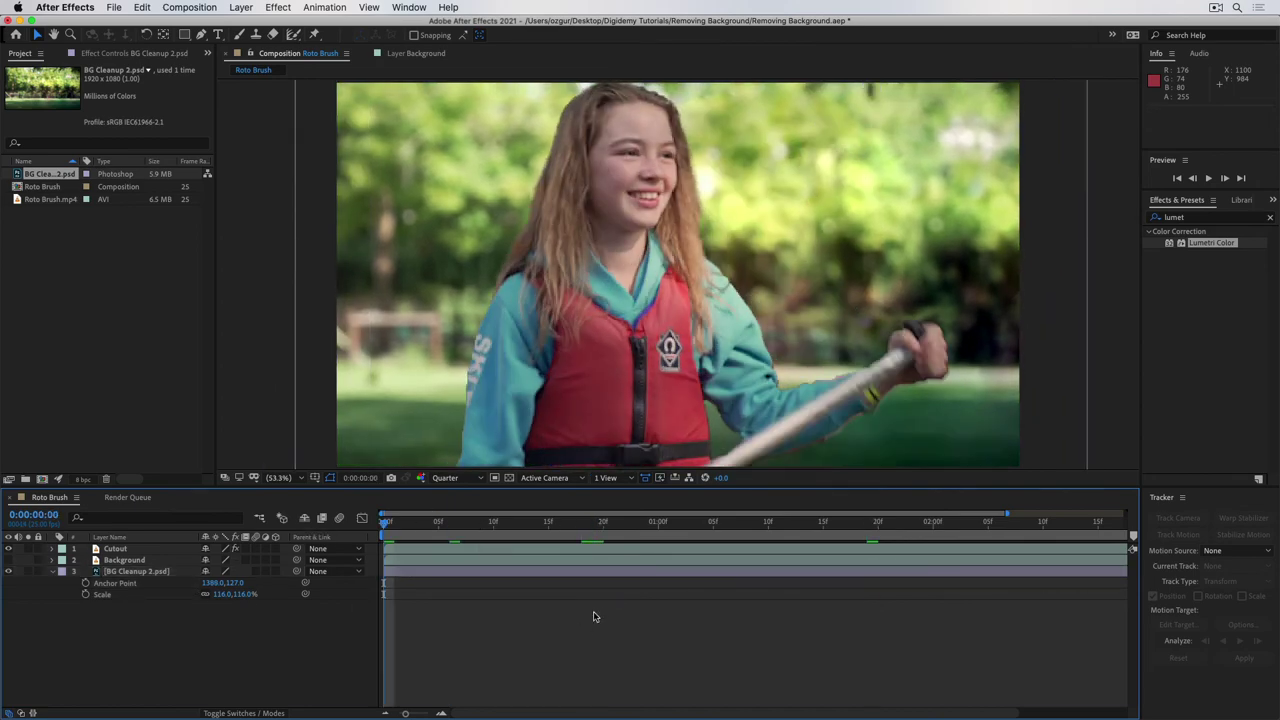
pyautogui.press('space')
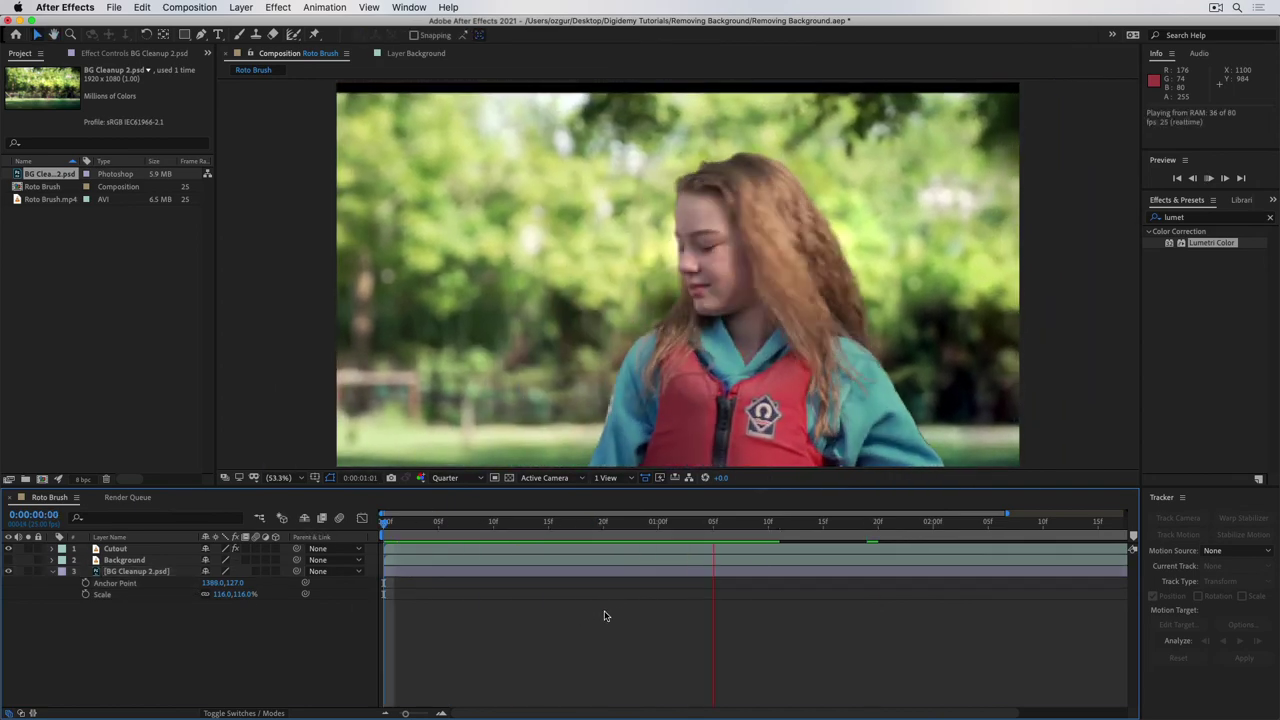
pyautogui.press('space')
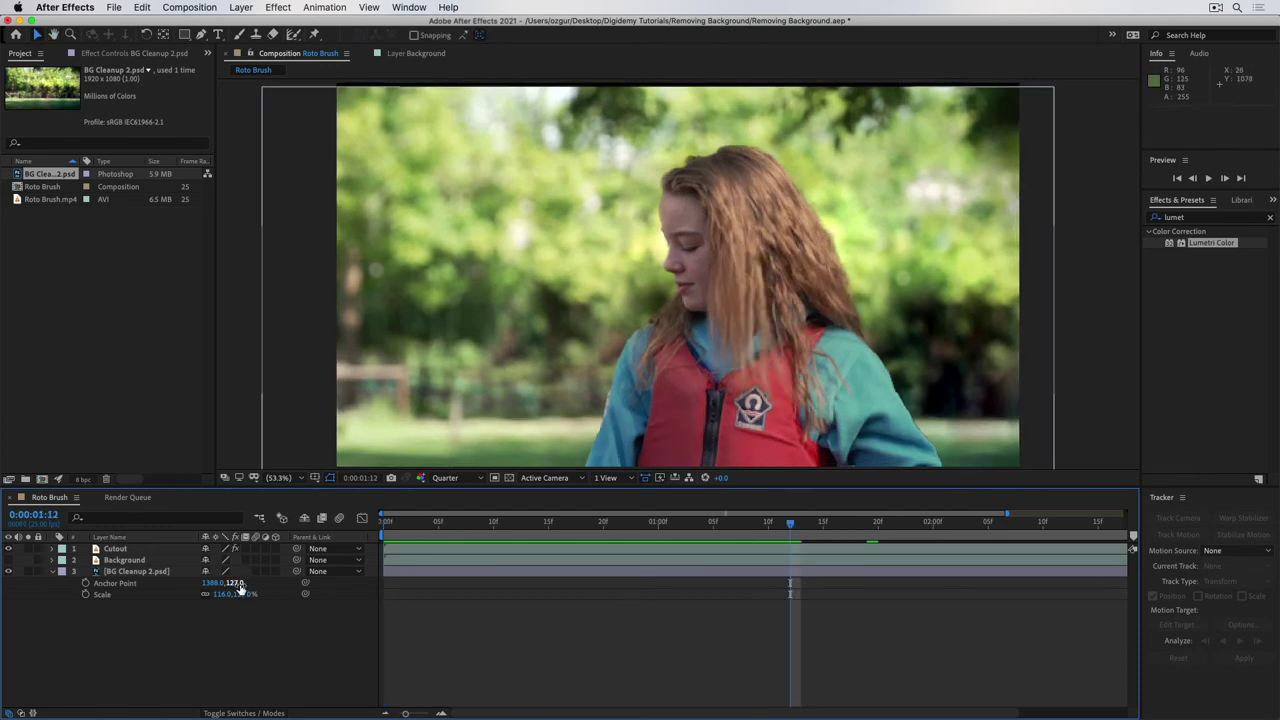
pyautogui.moveTo(240, 582); pyautogui.dragTo(250, 582)
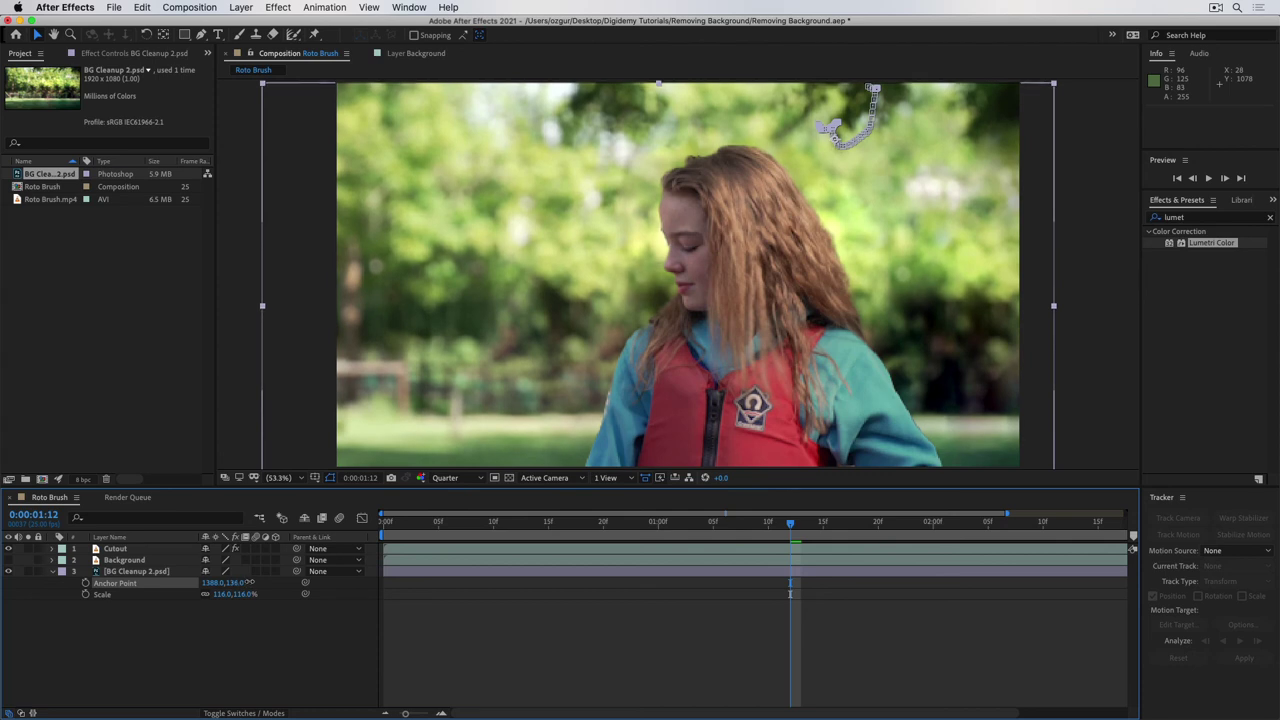
pyautogui.click(266, 574)
pyautogui.press('space')
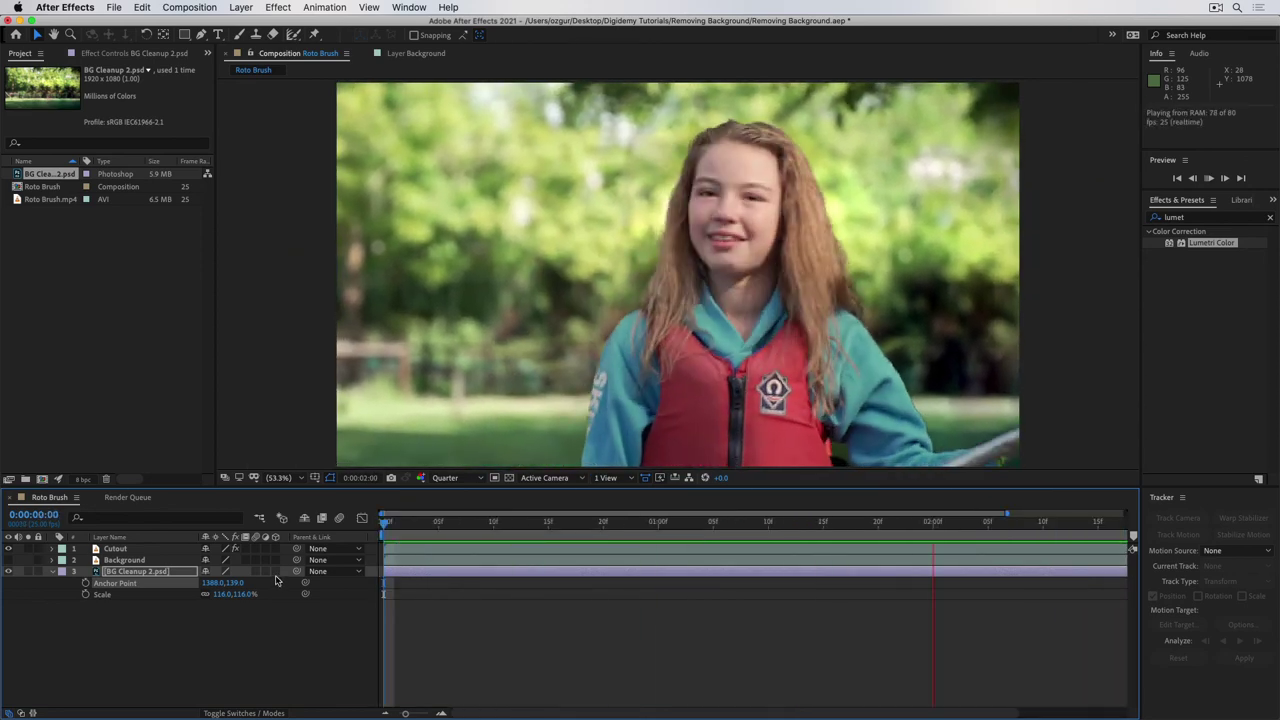
# - Preview the composite at Full resolution, stopping at frame 6
pyautogui.press('space')
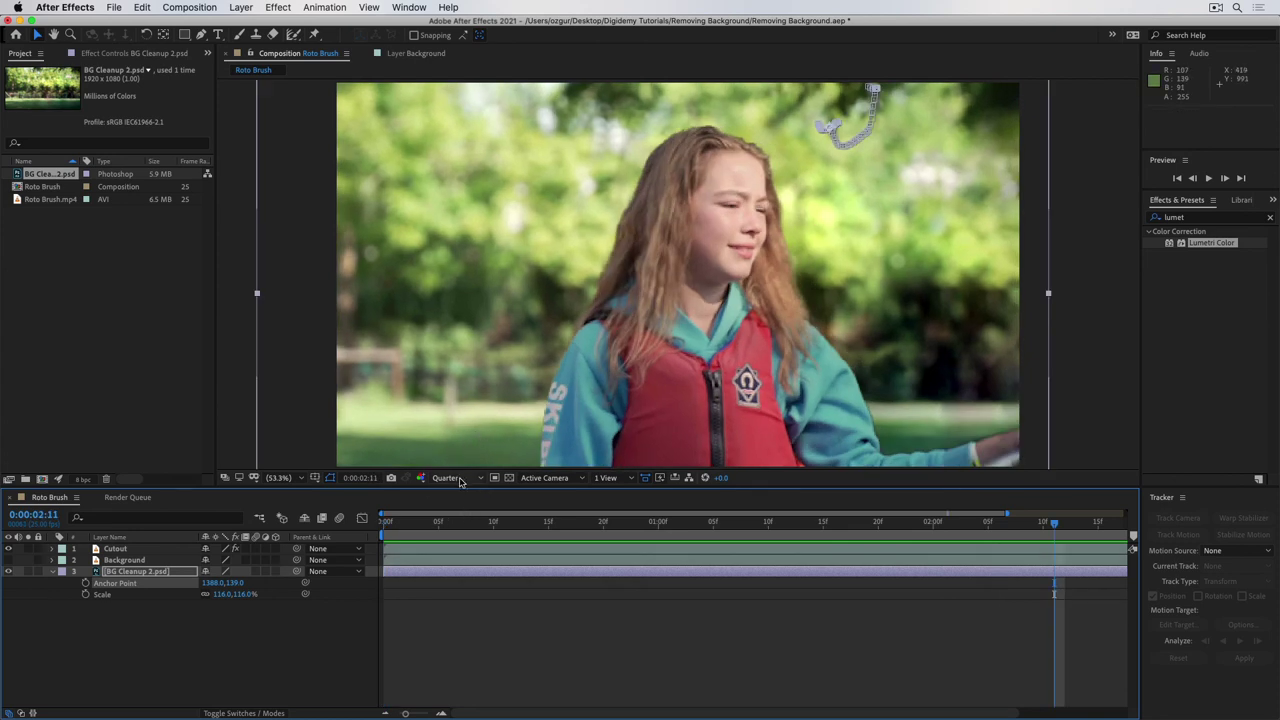
pyautogui.click(460, 479)
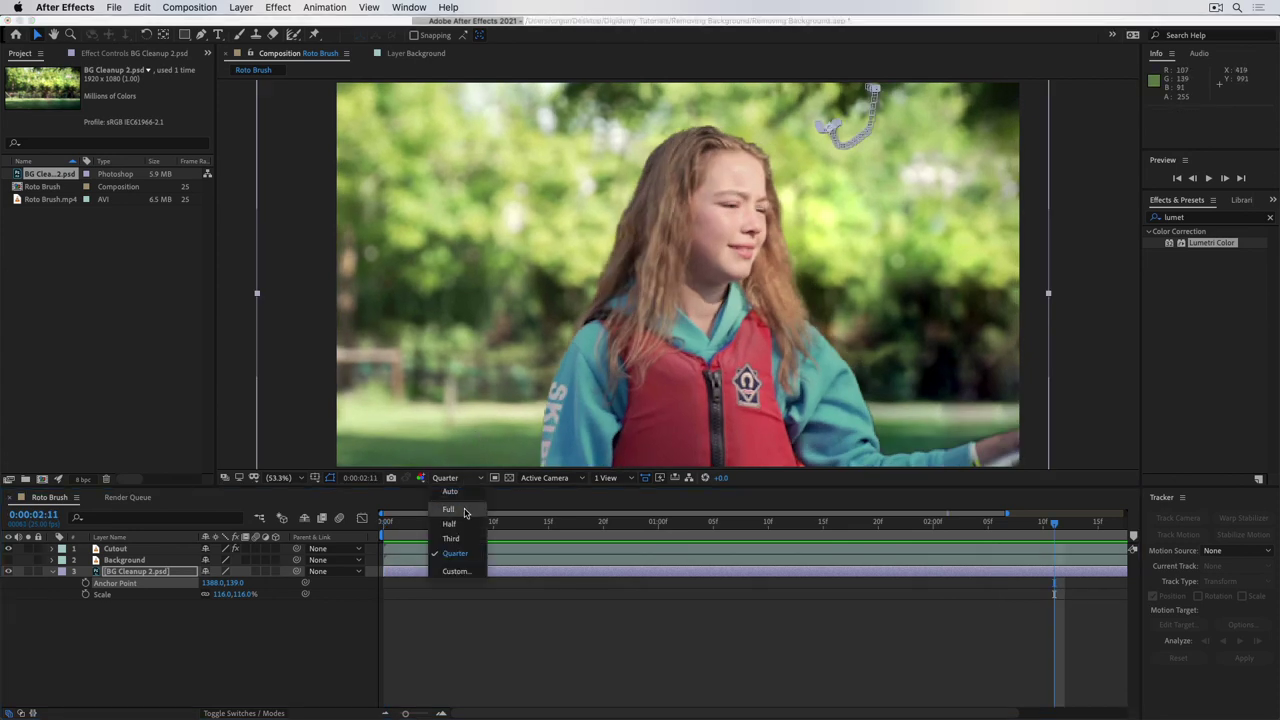
pyautogui.click(448, 509)
pyautogui.press('space')
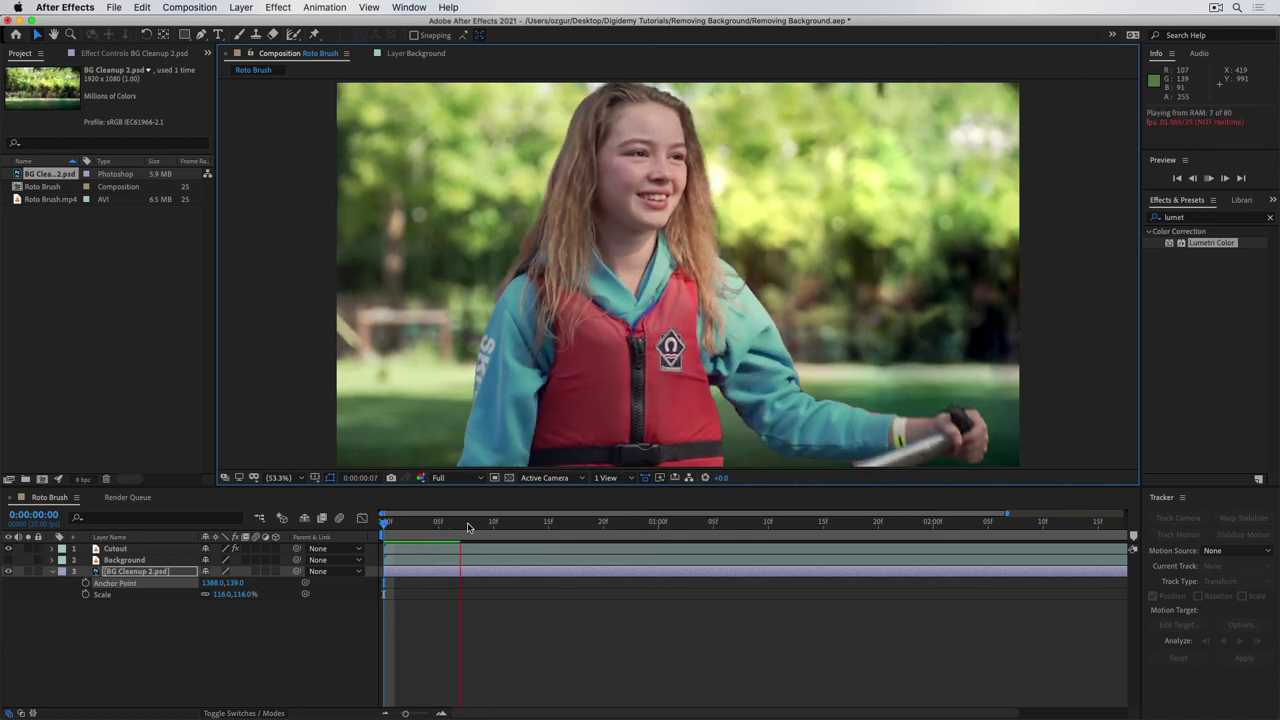
pyautogui.click(449, 522)
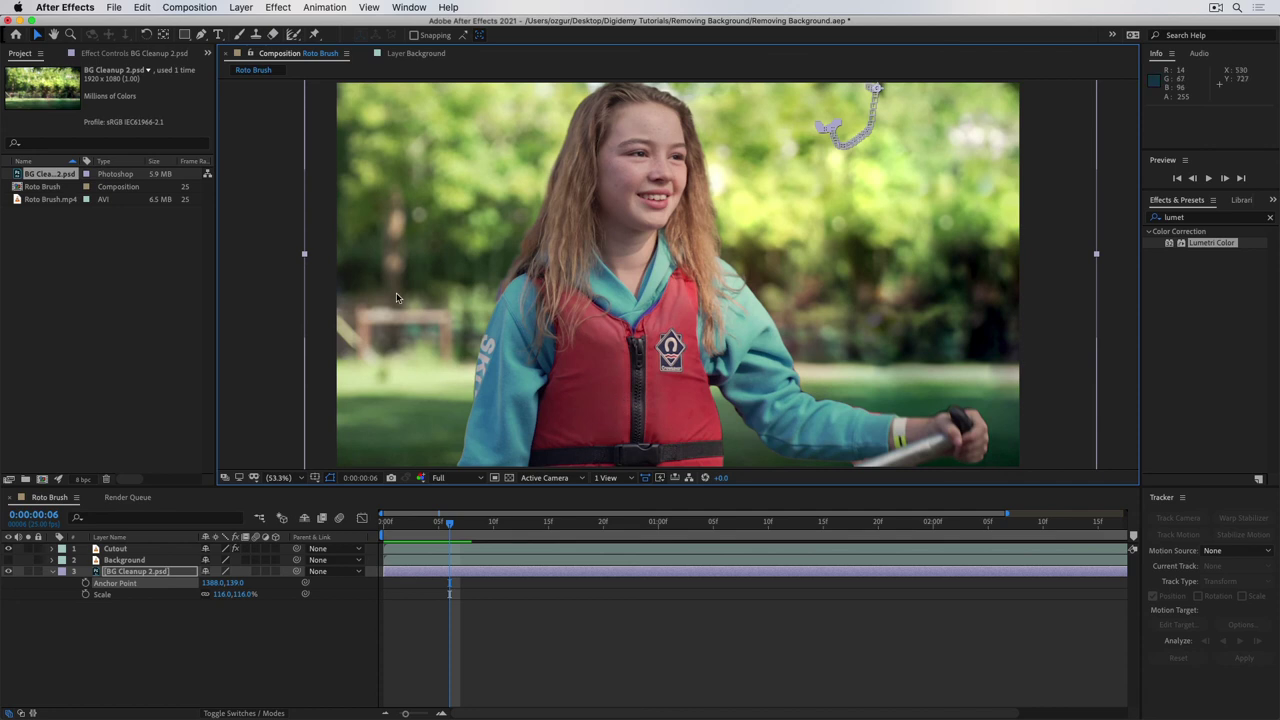
# - Show the Cutout layer's effect controls and zoom to 200% on the arm and hand
pyautogui.click(123, 53)
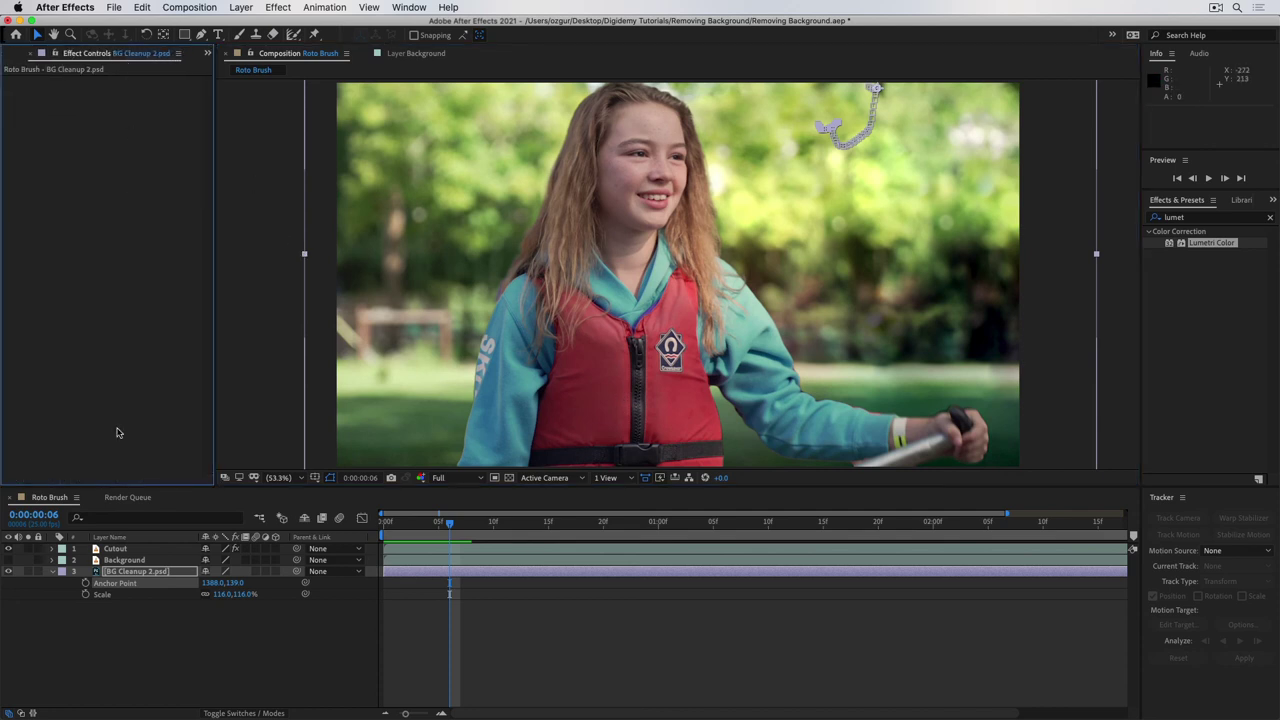
pyautogui.click(114, 550)
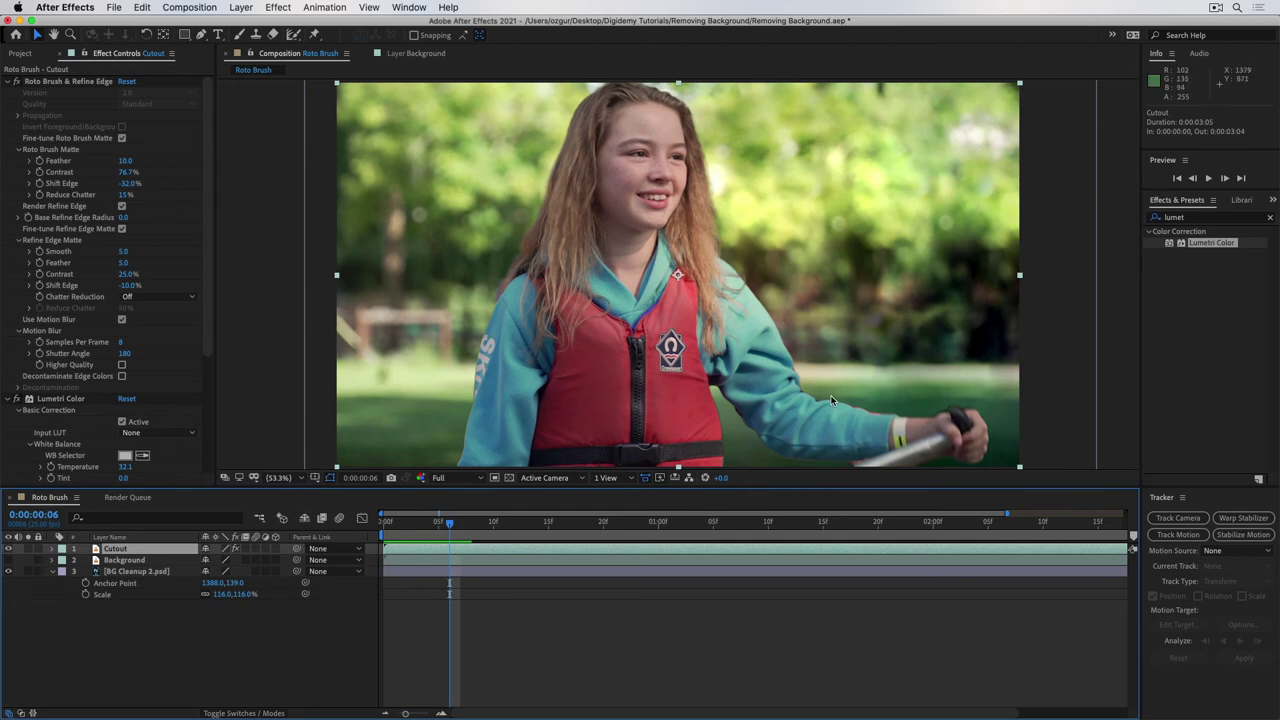
pyautogui.press('.')
pyautogui.press('.')
pyautogui.press('.')
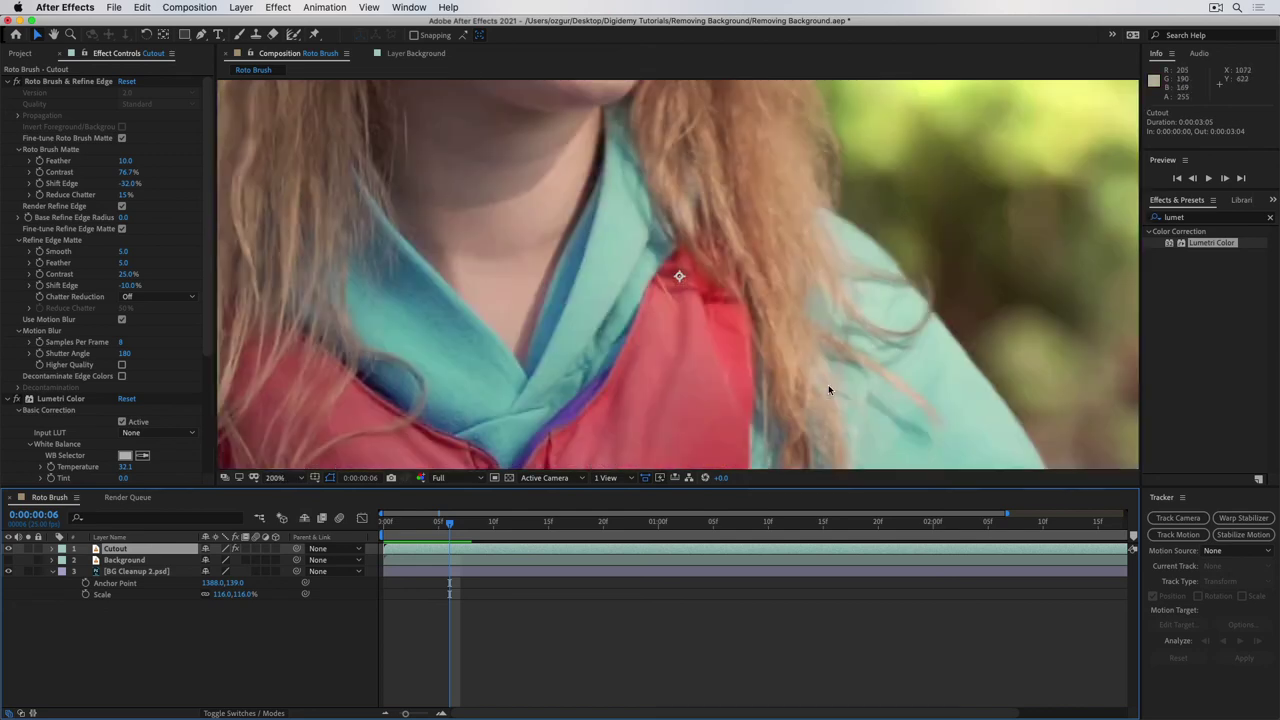
pyautogui.moveTo(857, 334); pyautogui.dragTo(491, 129)
pyautogui.press('v')
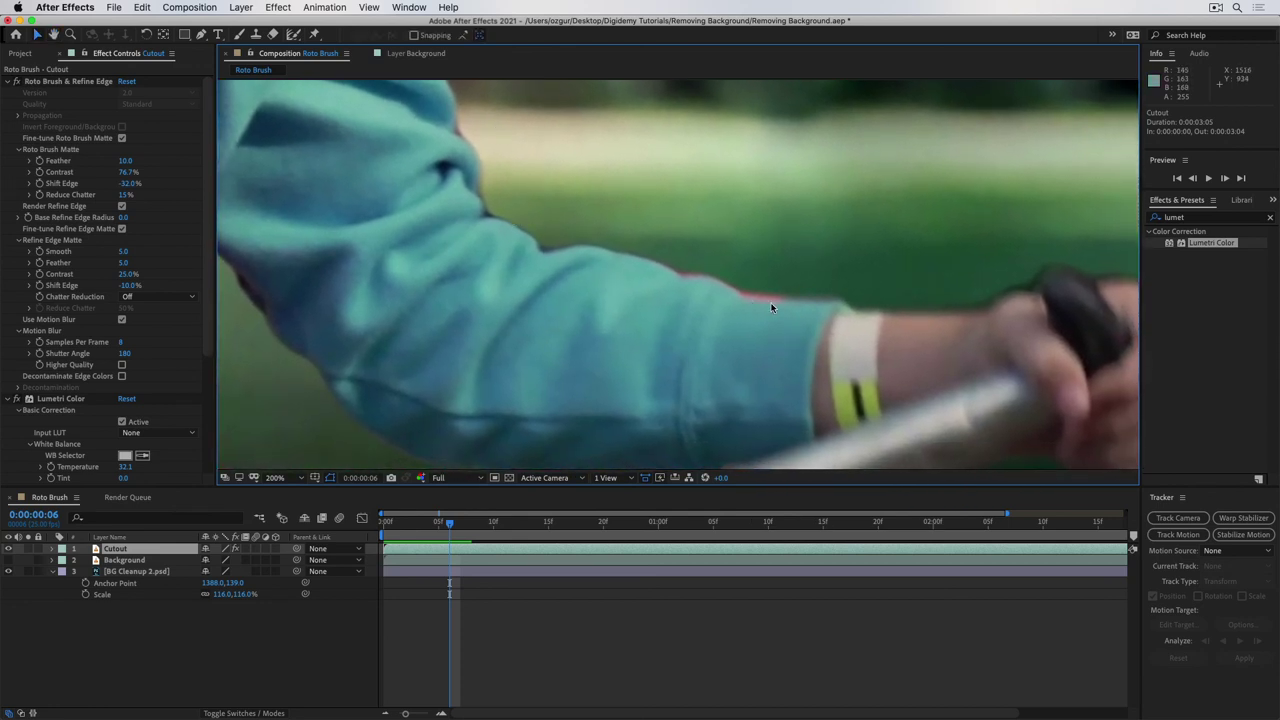
# - Set Roto Brush & Refine Edge Reduce Chatter to 0% and Feather to 5
pyautogui.click(45, 150)
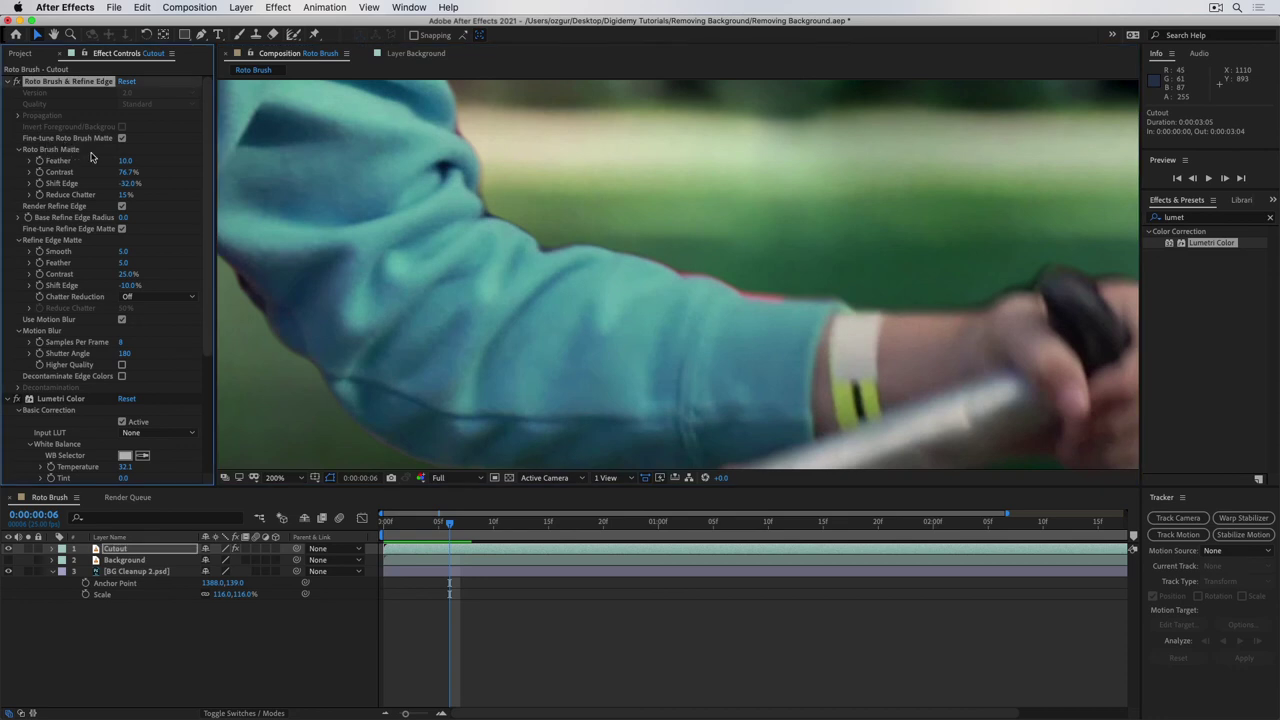
pyautogui.click(128, 194)
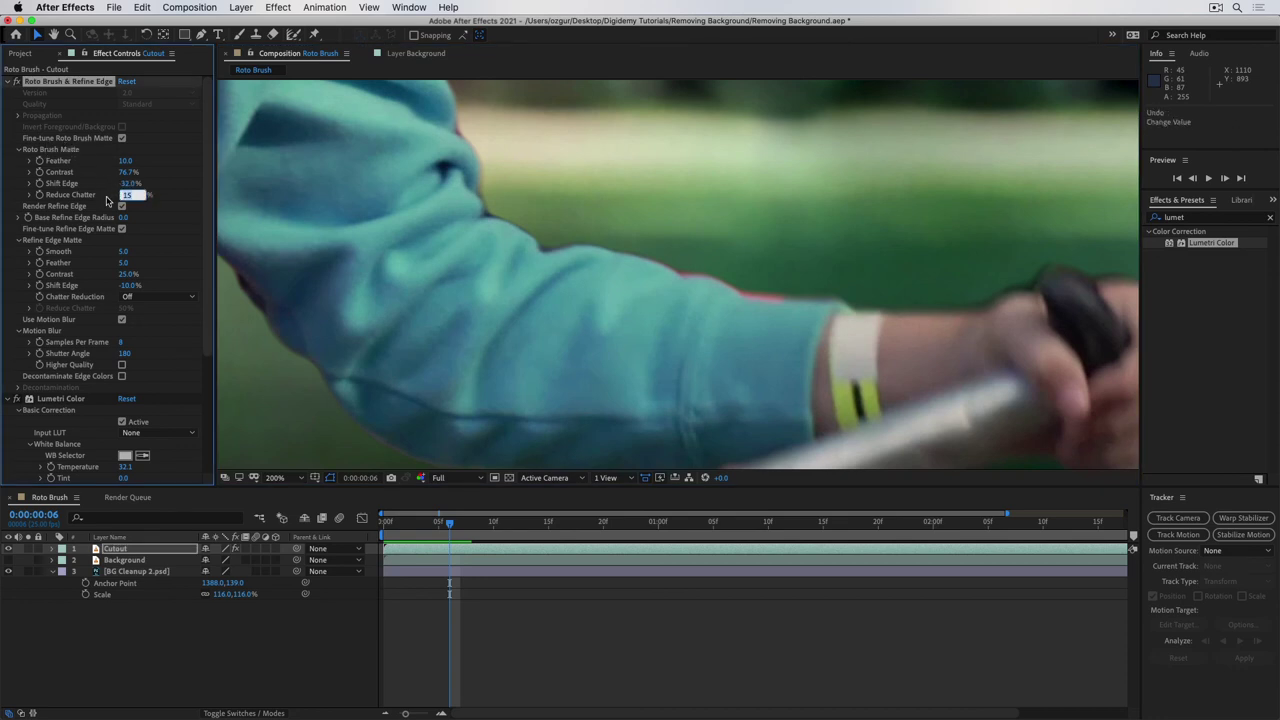
pyautogui.write('0')
pyautogui.press('Return')
pyautogui.click(127, 161)
pyautogui.write('5')
pyautogui.press('Return')
# - Set Shift Edge to -70%, enable Decontaminate Edge Colors, and zoom out to the full frame
pyautogui.click(130, 184)
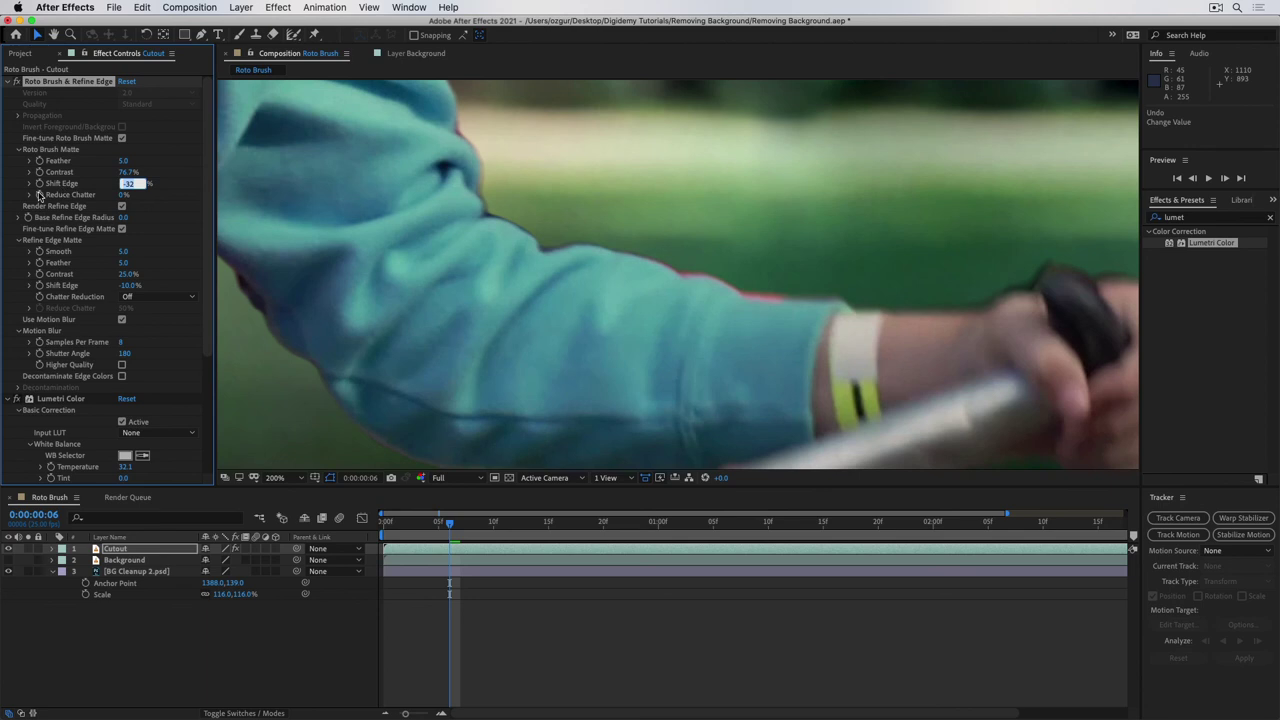
pyautogui.press('Return')
pyautogui.click(121, 377)
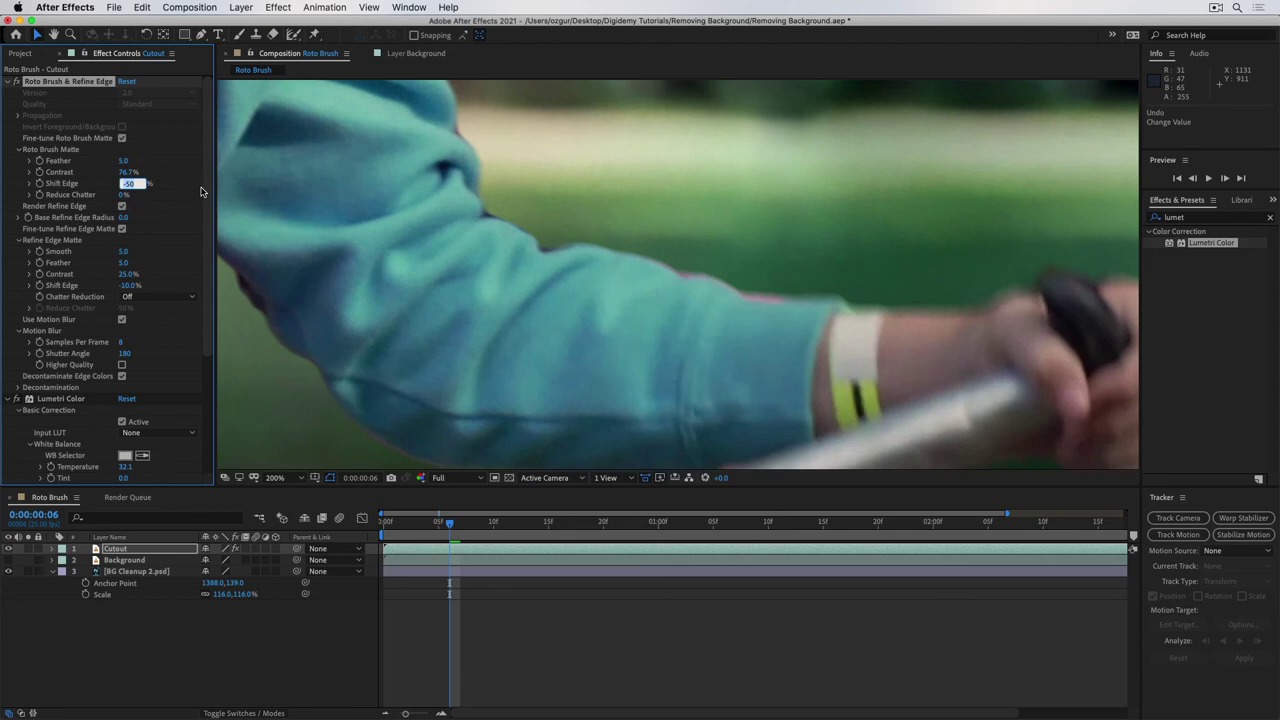
pyautogui.press('Return')
pyautogui.hotkey('shift', '/')
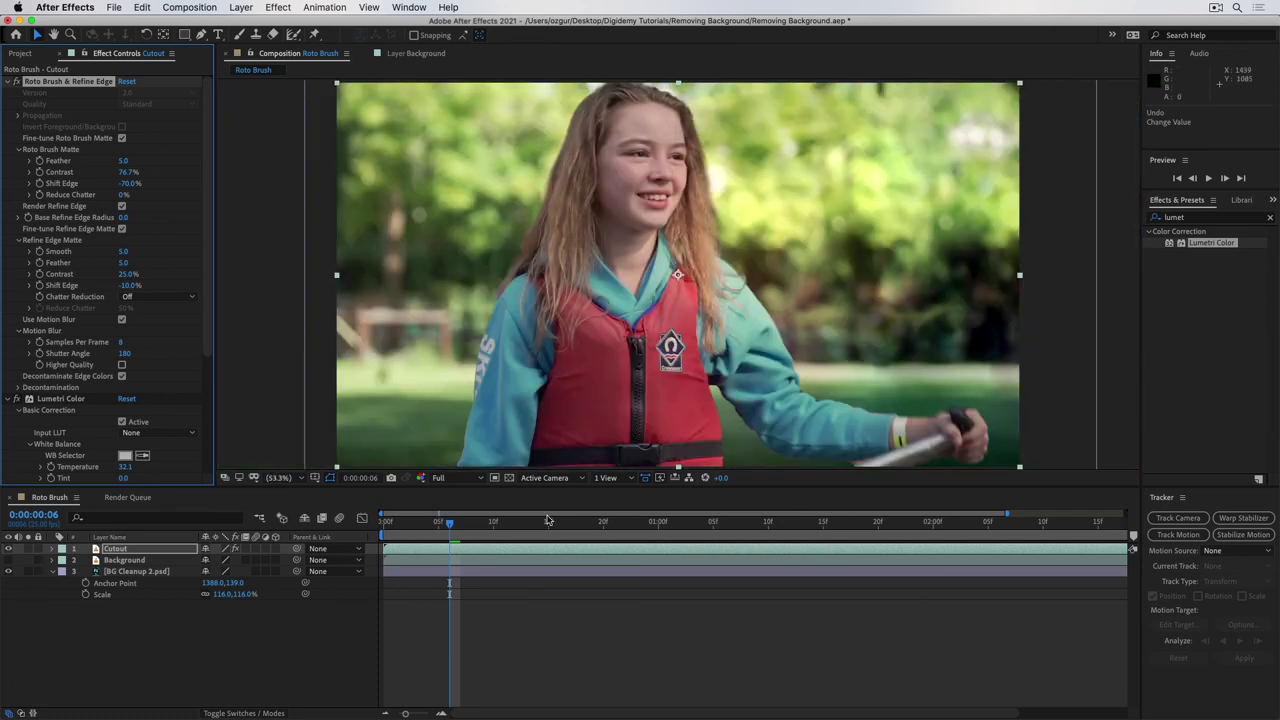
# - From the first frame, set the matte Feather to 15 and the motion blur Shutter Angle to 360
pyautogui.press('Home')
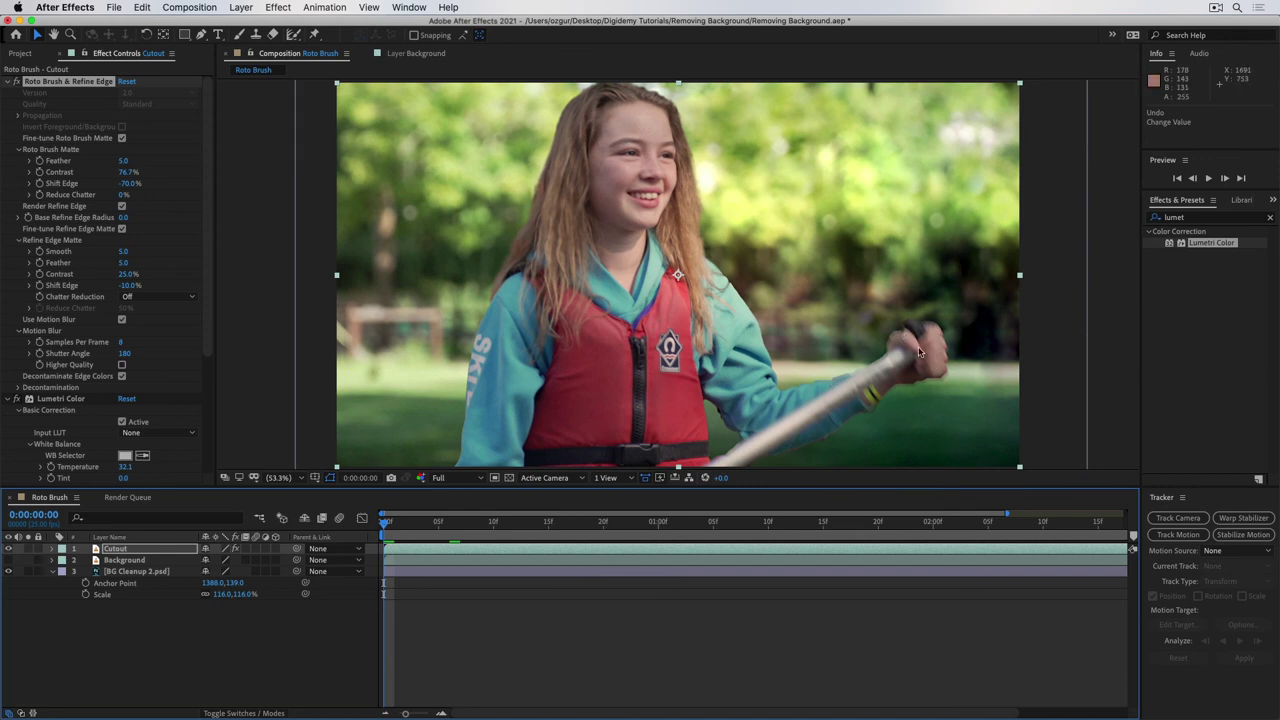
pyautogui.click(136, 161)
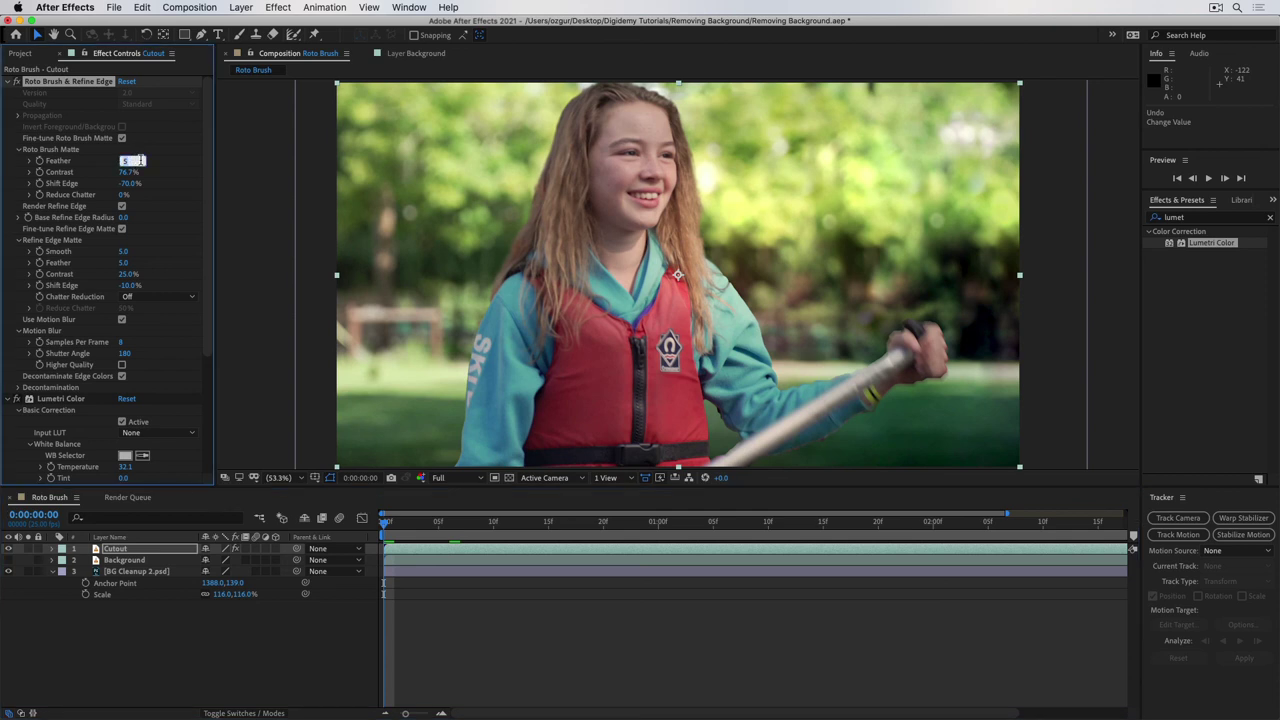
pyautogui.press('Return')
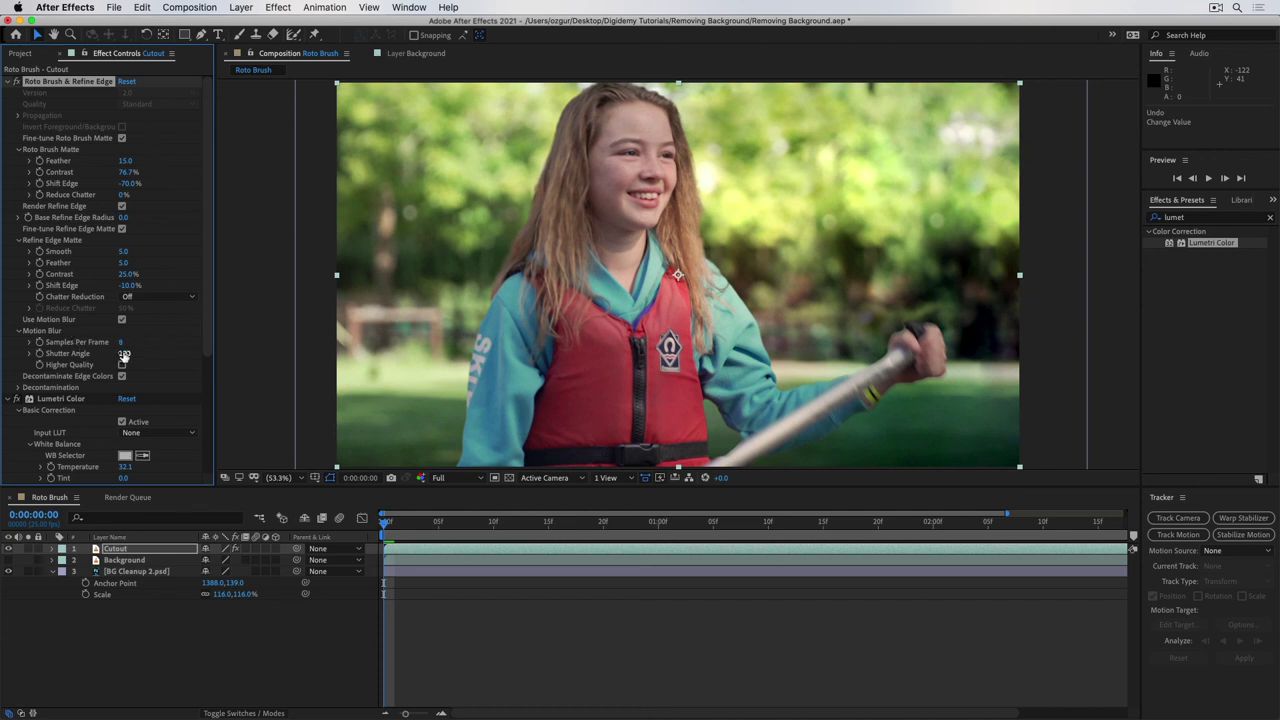
pyautogui.click(126, 354)
pyautogui.write('360')
pyautogui.press('Return')
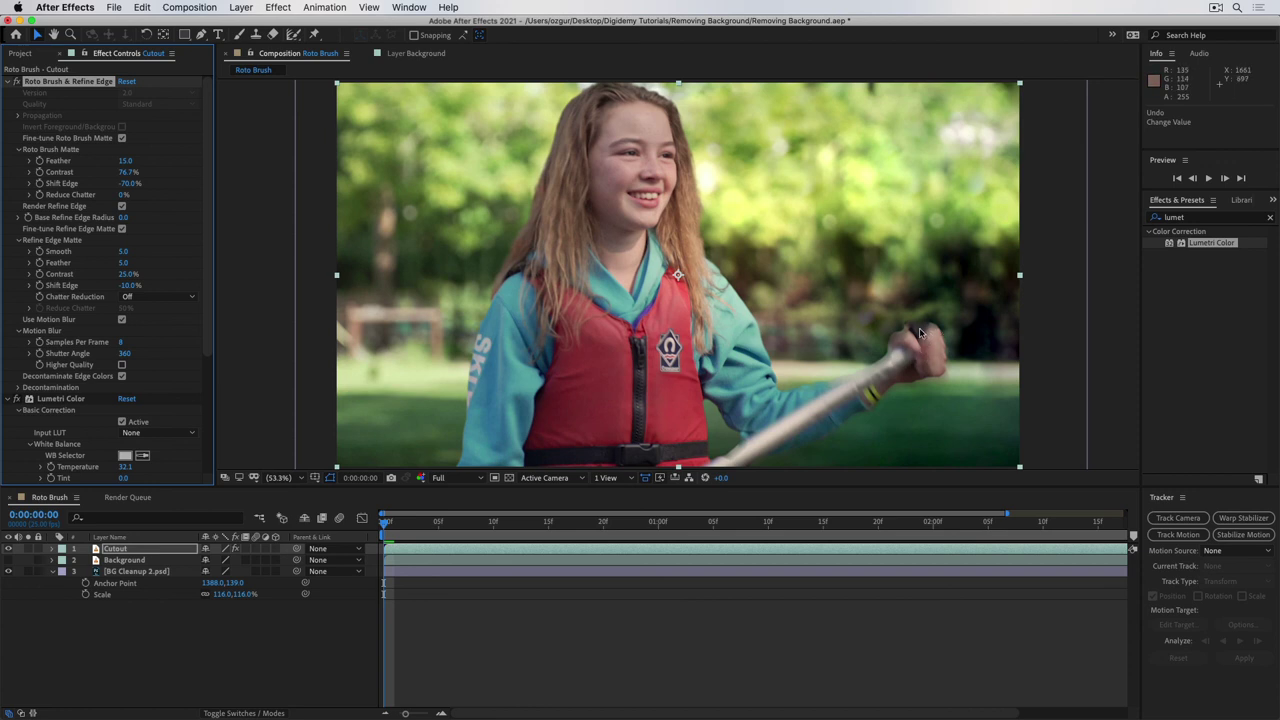
# - Set Samples Per Frame to 24, checking the blur on the magnified hand, then preview the composite
pyautogui.moveTo(918, 345); pyautogui.dragTo(750, 292)
pyautogui.scroll(2, 717, 254)
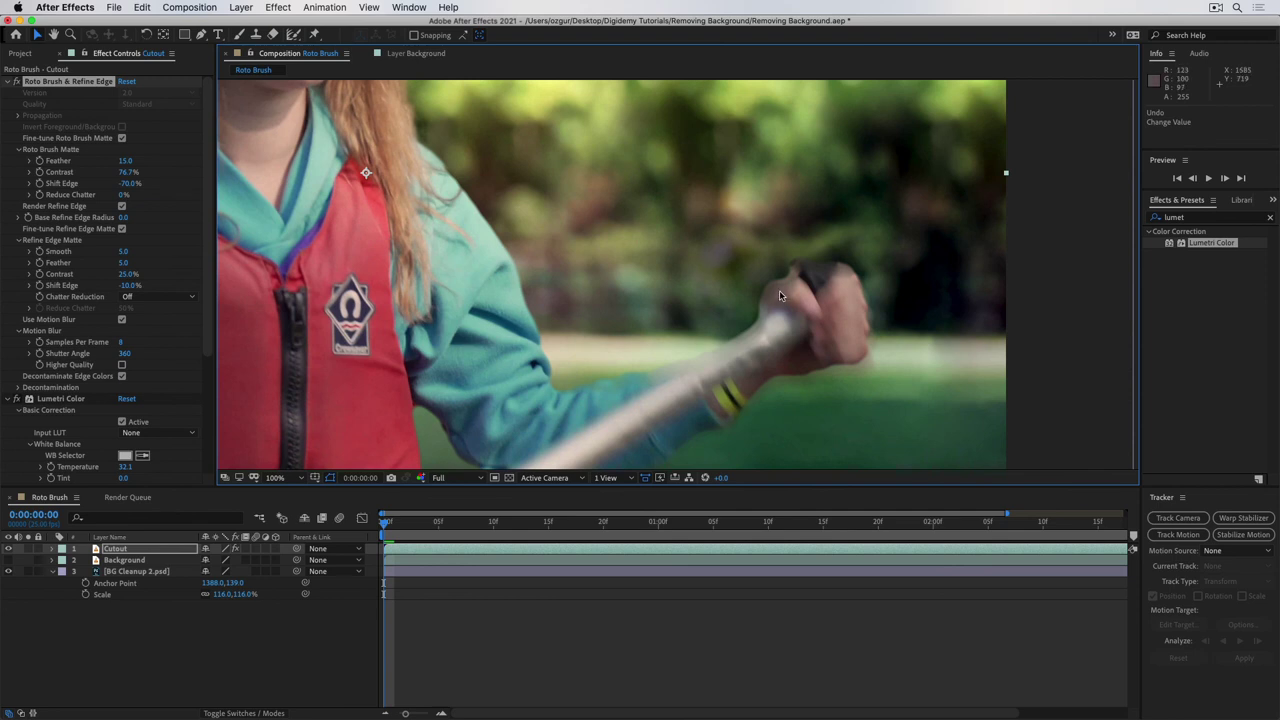
pyautogui.click(122, 342)
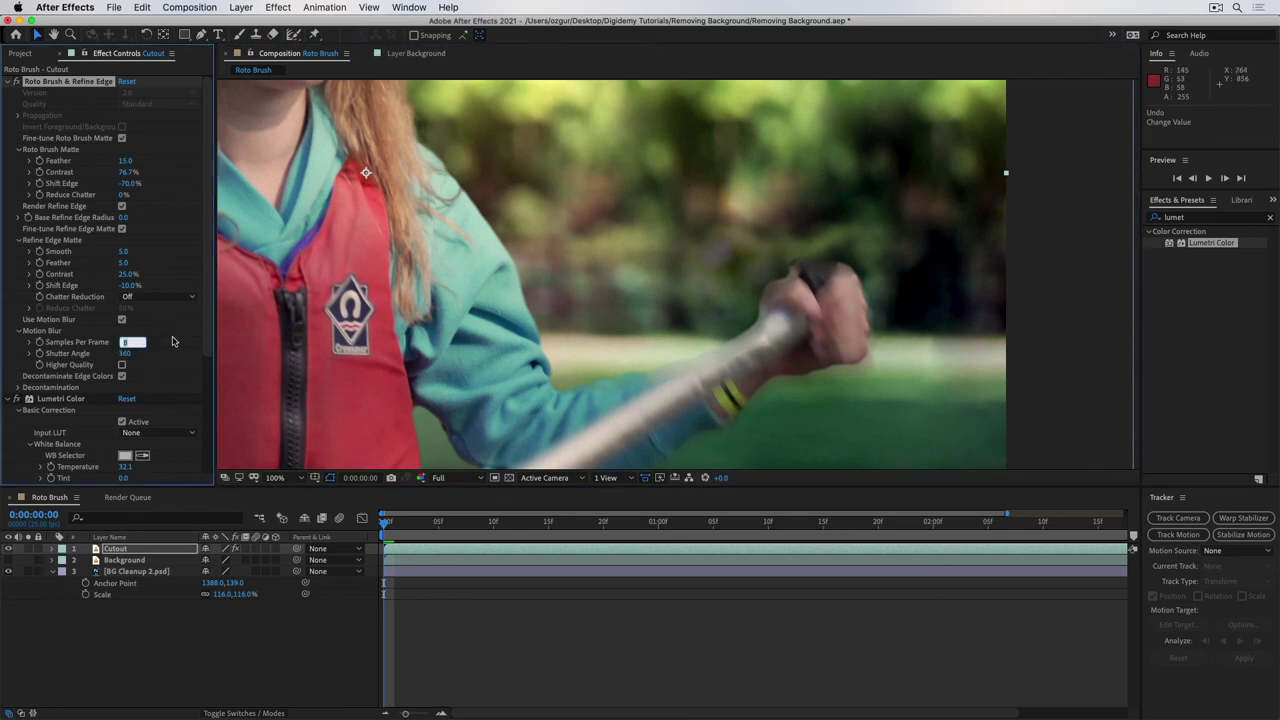
pyautogui.press('Return')
pyautogui.press('.')
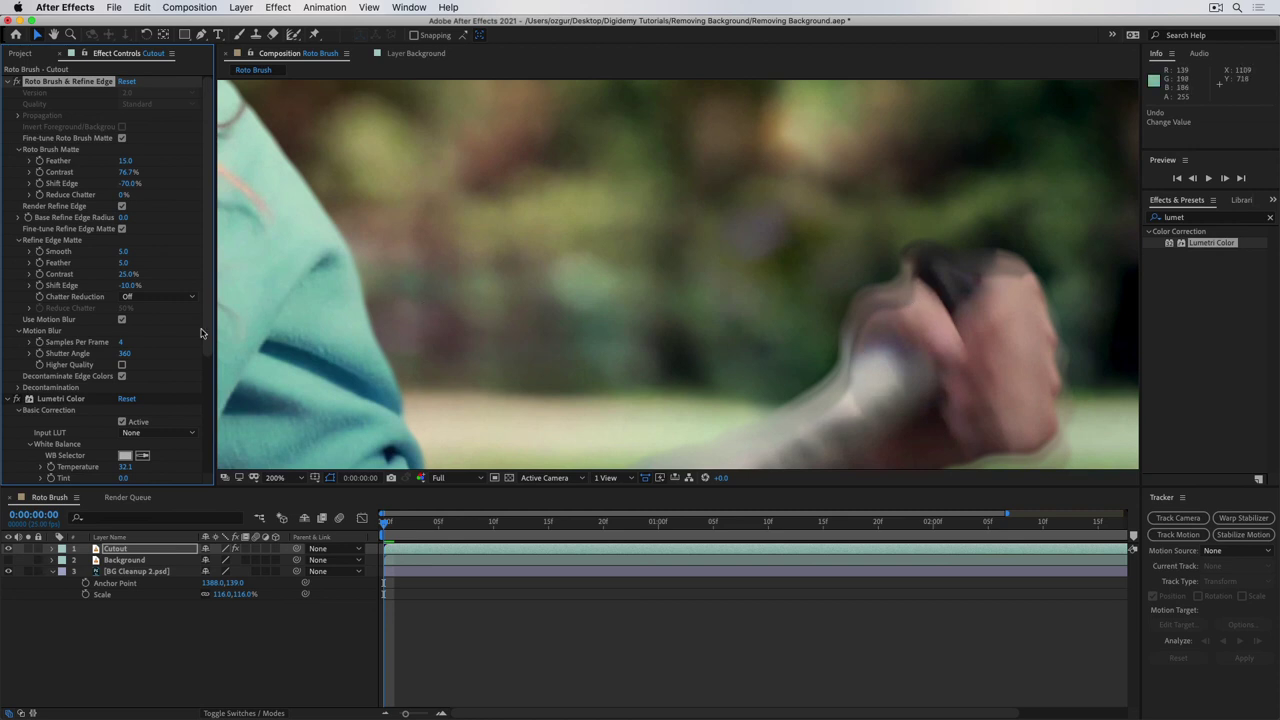
pyautogui.click(122, 342)
pyautogui.write('24')
pyautogui.press('Return')
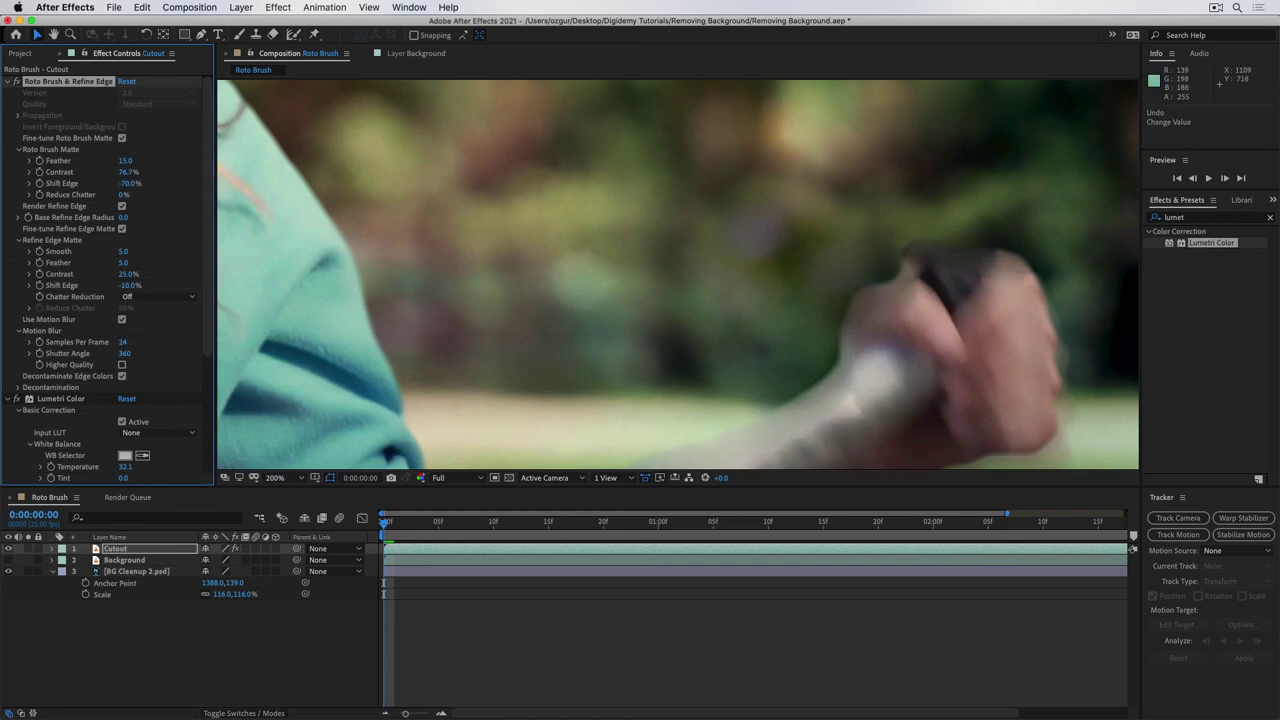
pyautogui.hotkey('shift', '/')
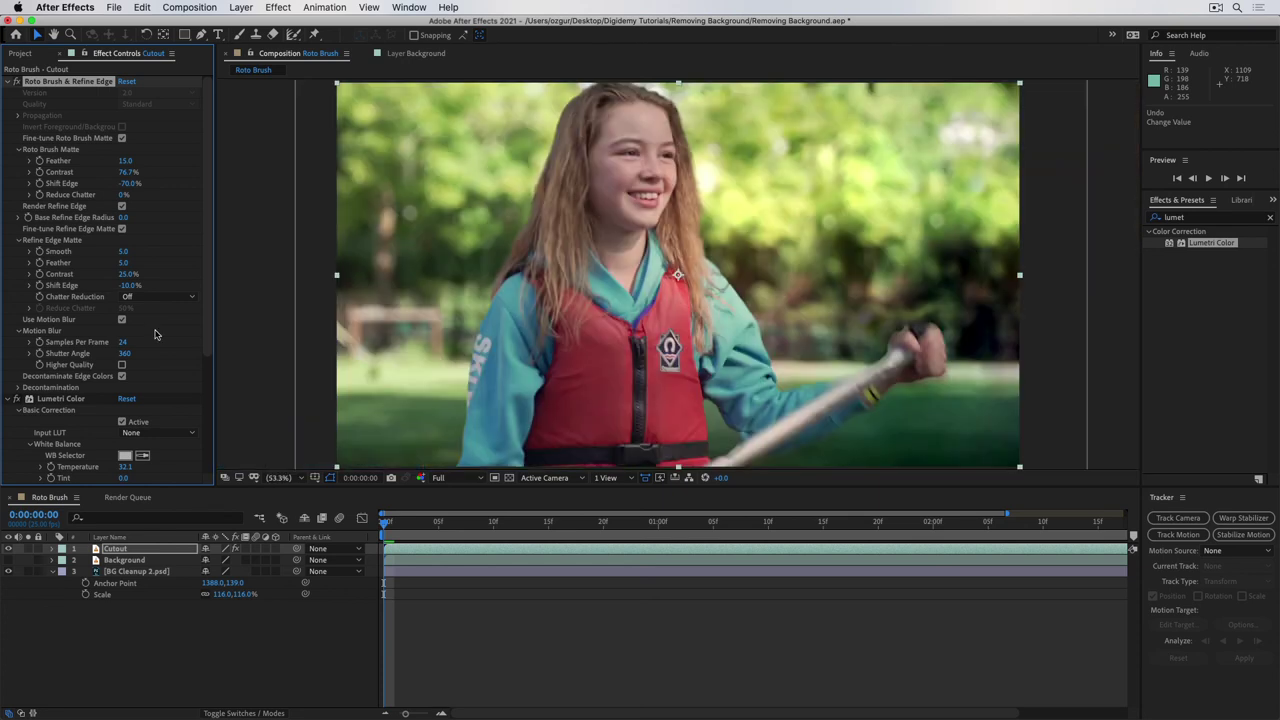
pyautogui.press('space')
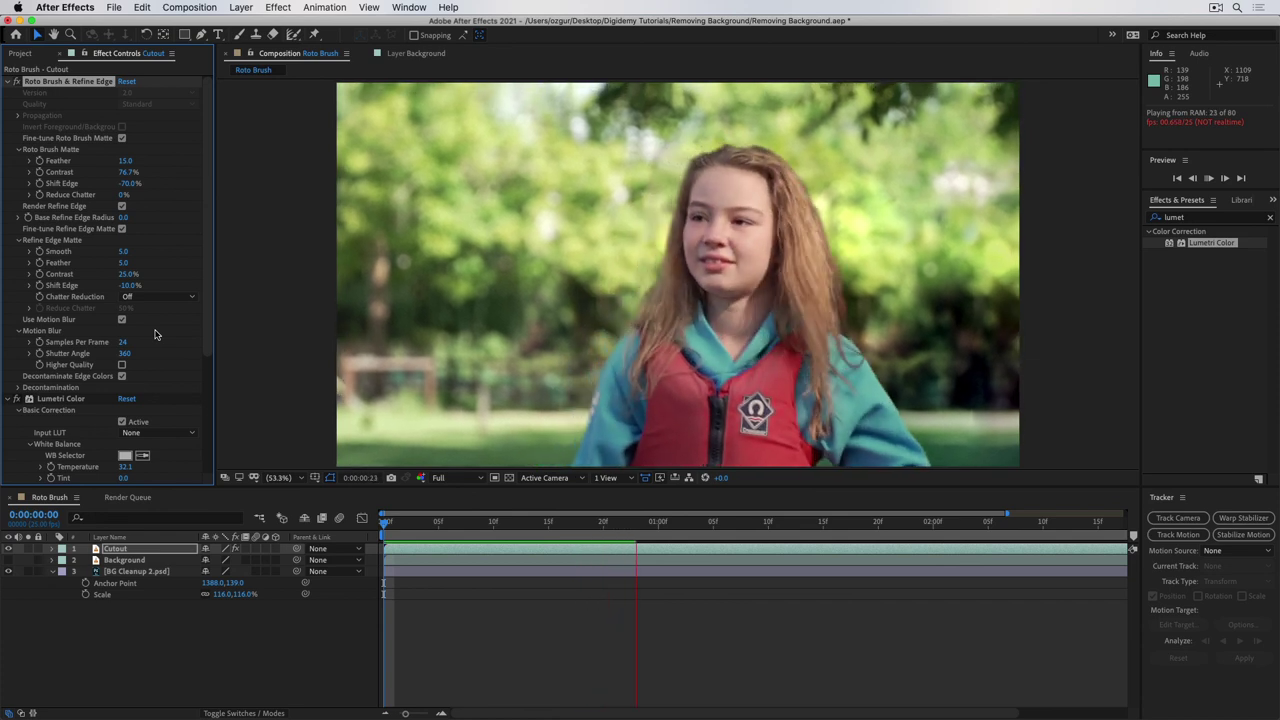
# - Reduce the Roto Brush matte Feather from 15, then preview the composite from the first frame
pyautogui.press('space')
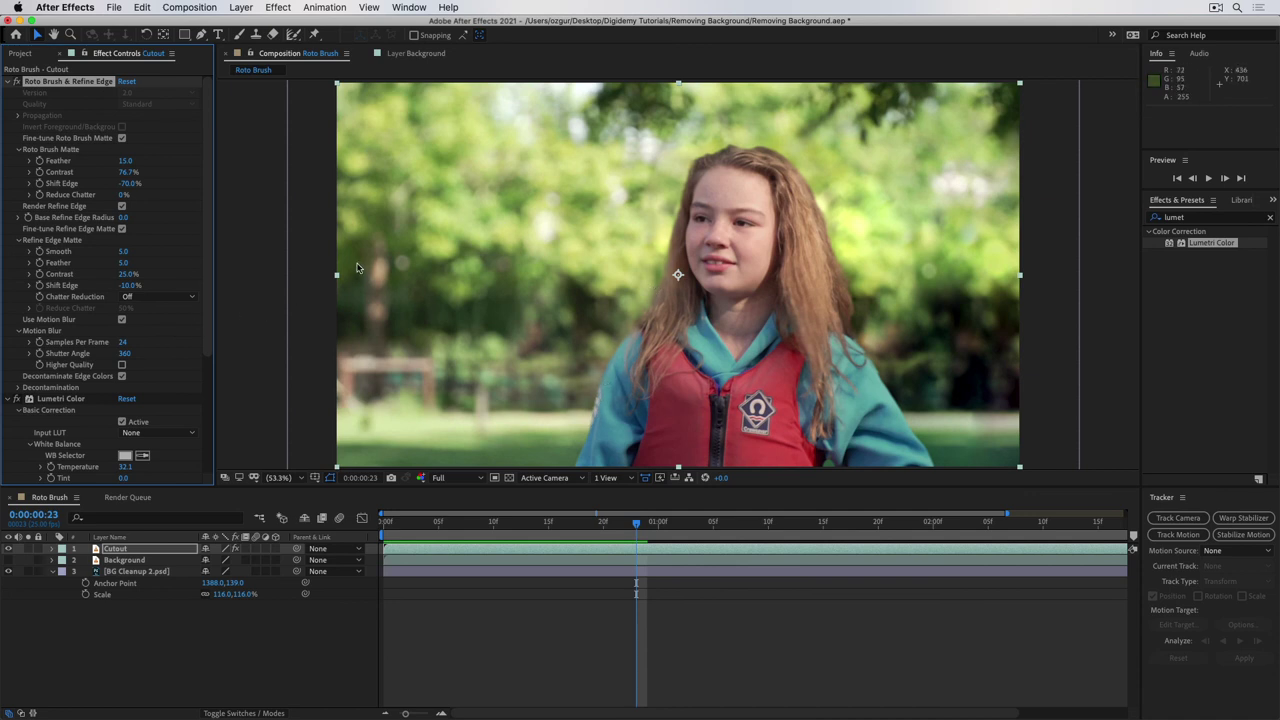
pyautogui.click(125, 160)
pyautogui.write('16')
pyautogui.press('Return')
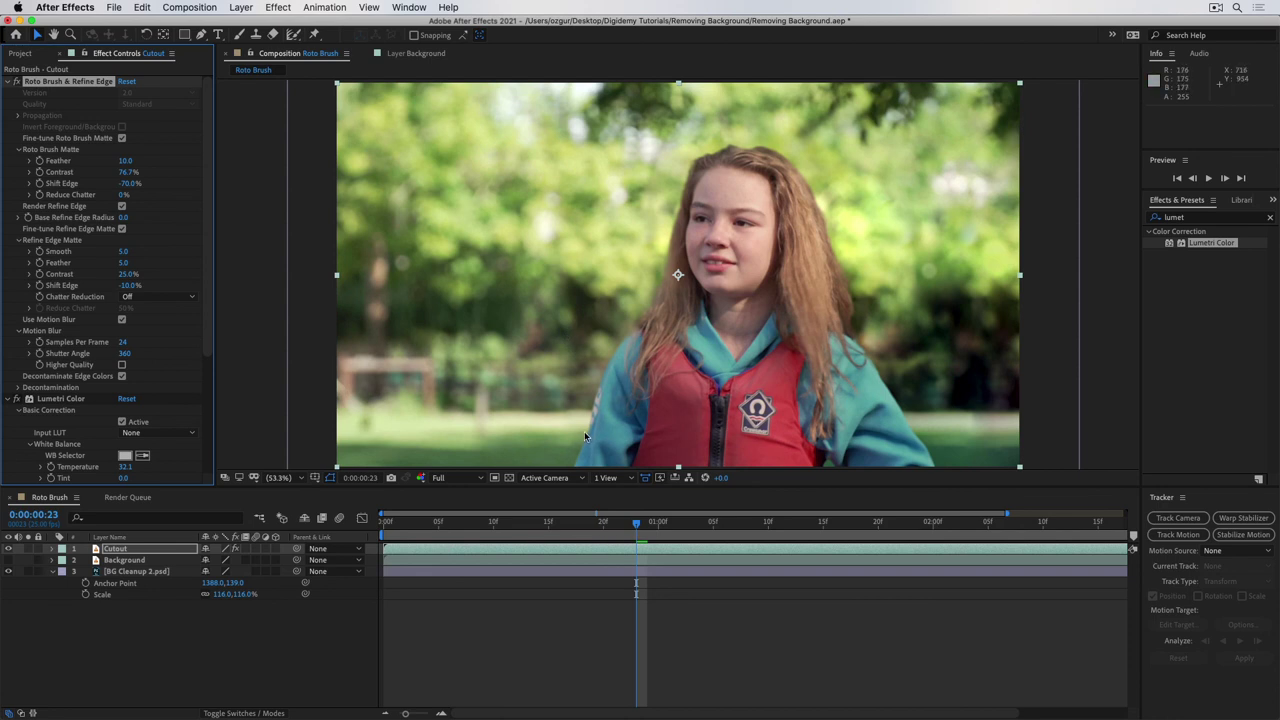
pyautogui.press('Home')
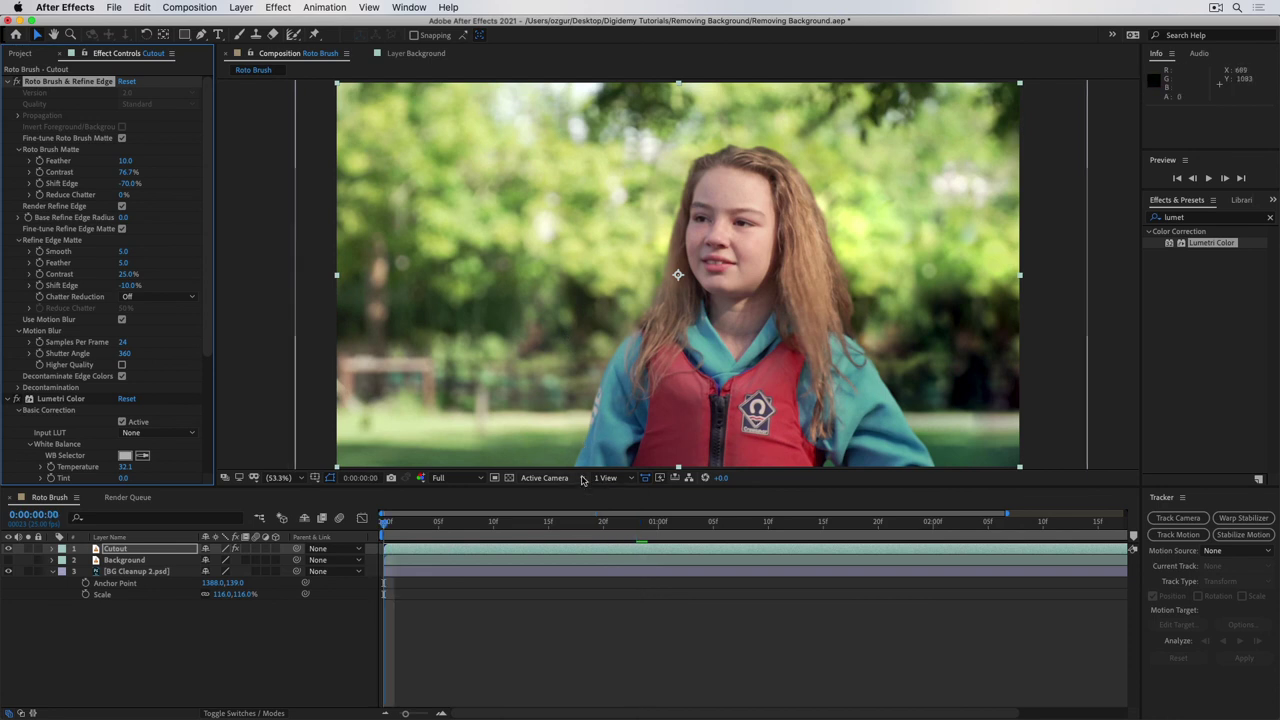
pyautogui.press('space')
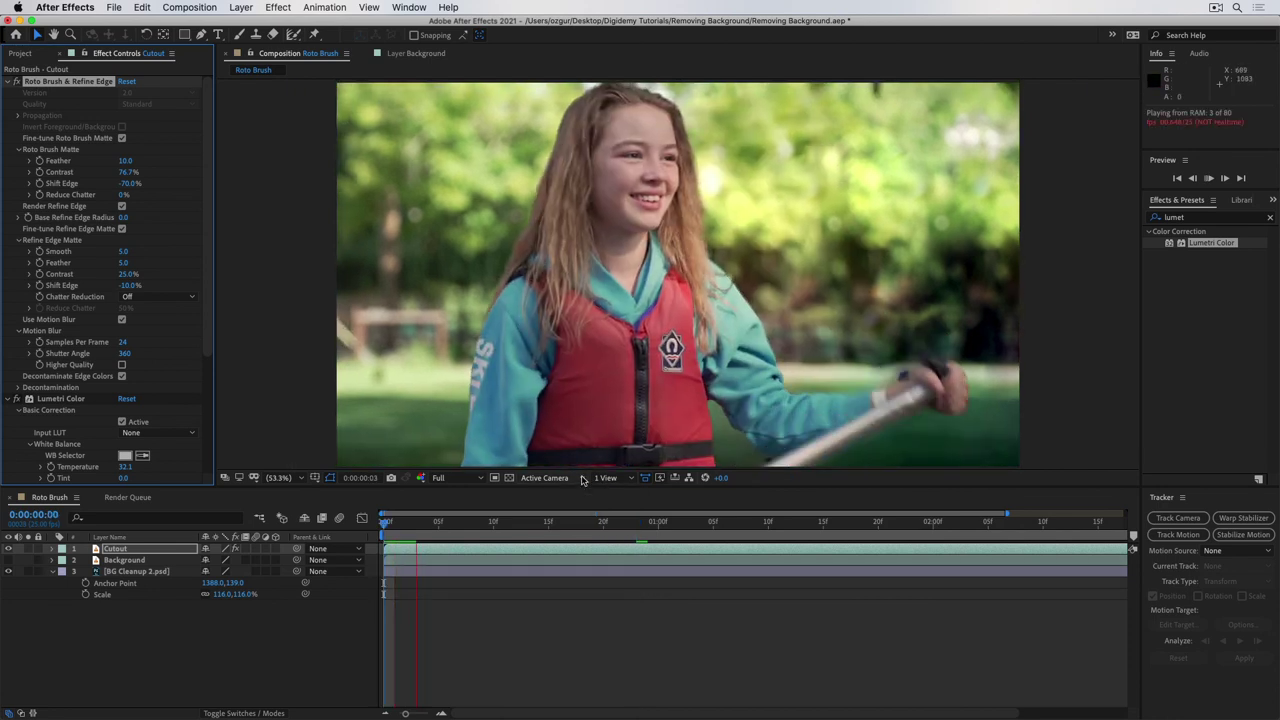
pyautogui.press('space')
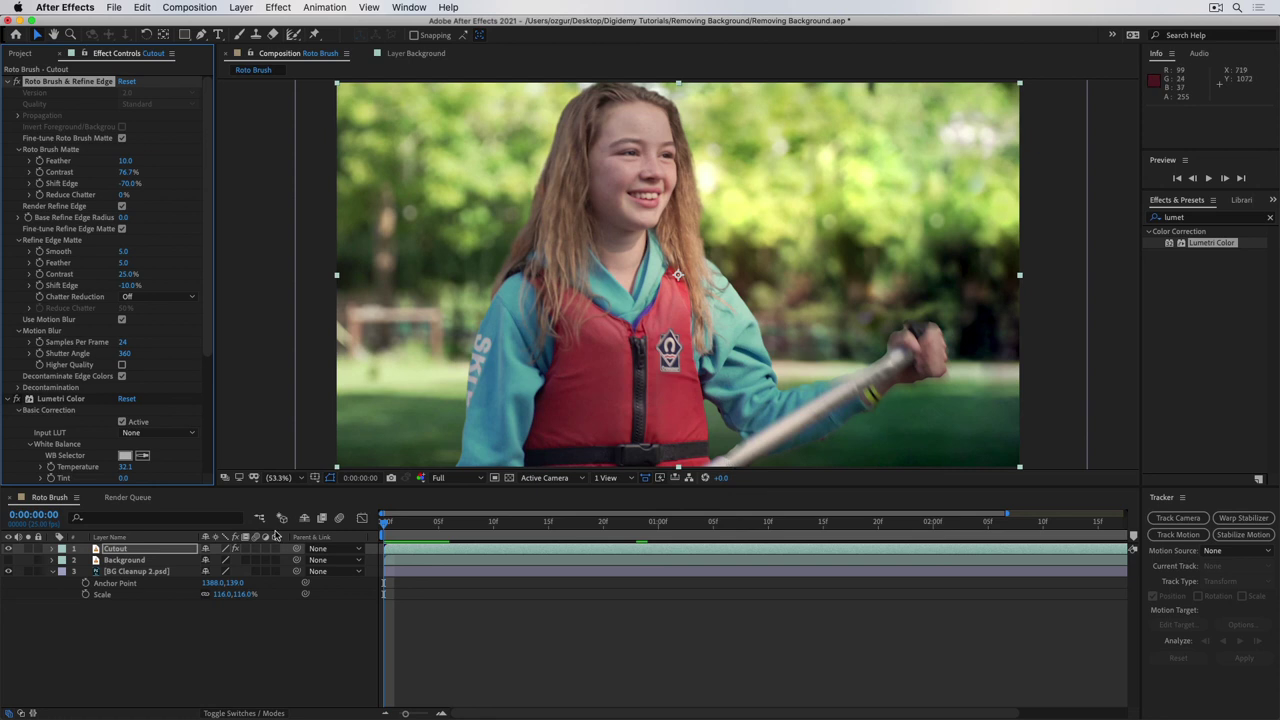
pyautogui.click(147, 550)
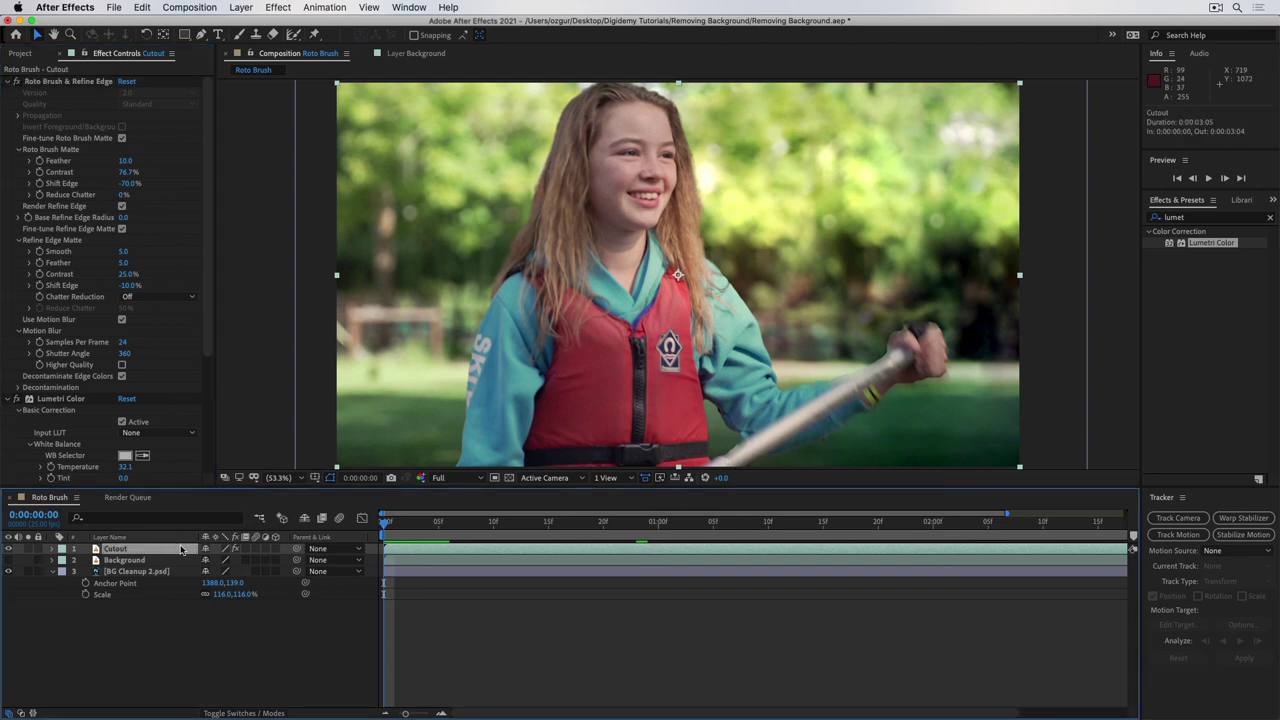
# - Scale the Cutout layer to 108% and drag the girl further right in the frame
pyautogui.press('s')
pyautogui.click(222, 560)
pyautogui.write('108')
pyautogui.press('Return')
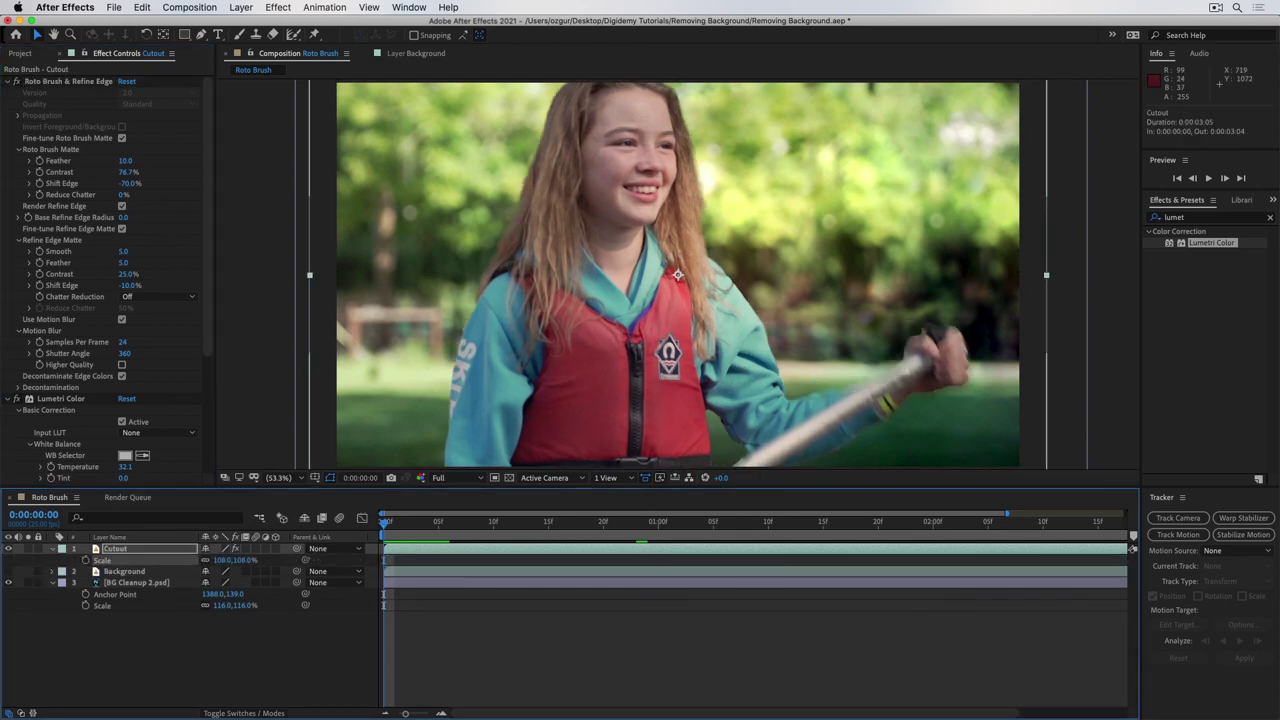
pyautogui.moveTo(666, 353); pyautogui.dragTo(678, 369)
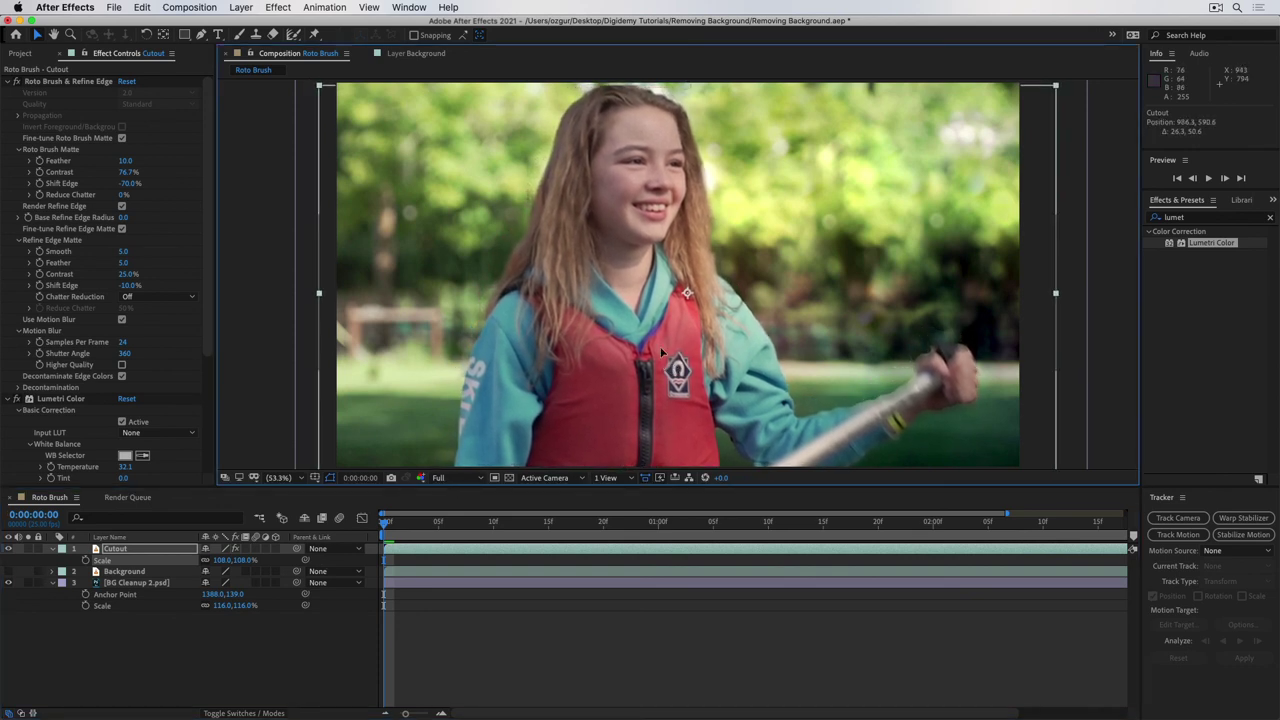
pyautogui.moveTo(617, 99); pyautogui.dragTo(618, 95)
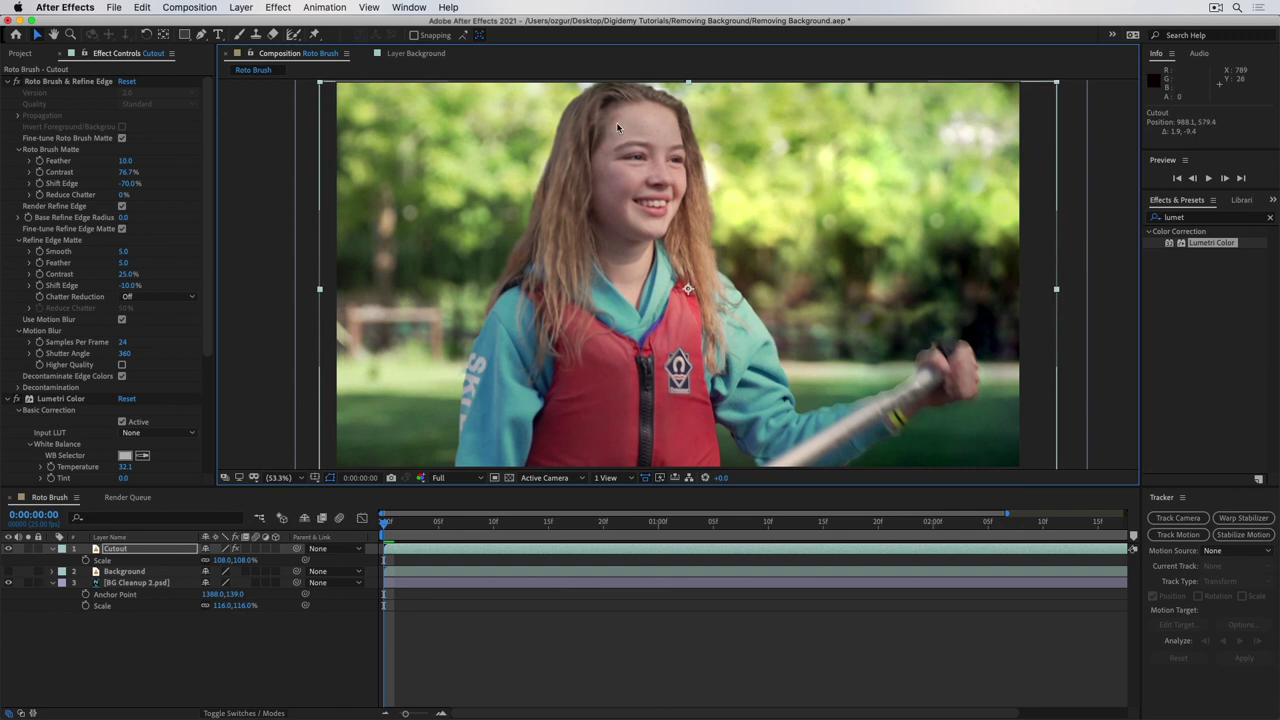
pyautogui.moveTo(602, 175); pyautogui.dragTo(659, 177)
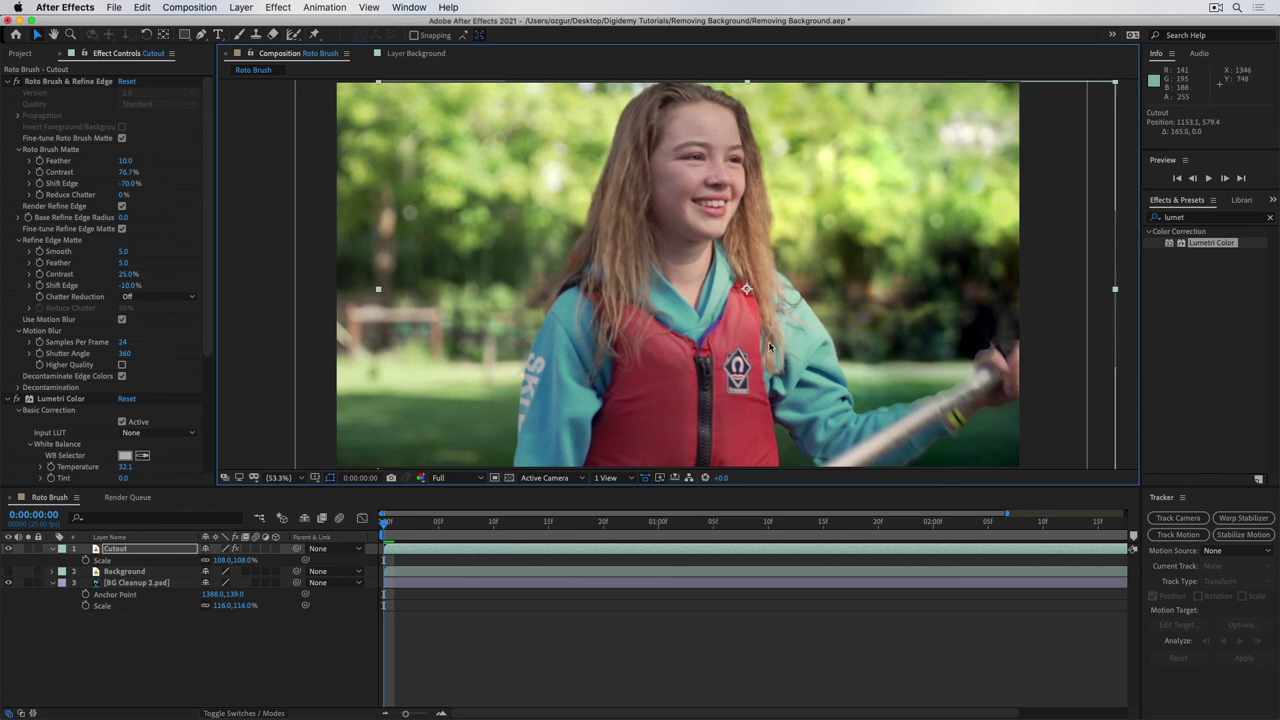
pyautogui.moveTo(758, 349); pyautogui.dragTo(811, 349)
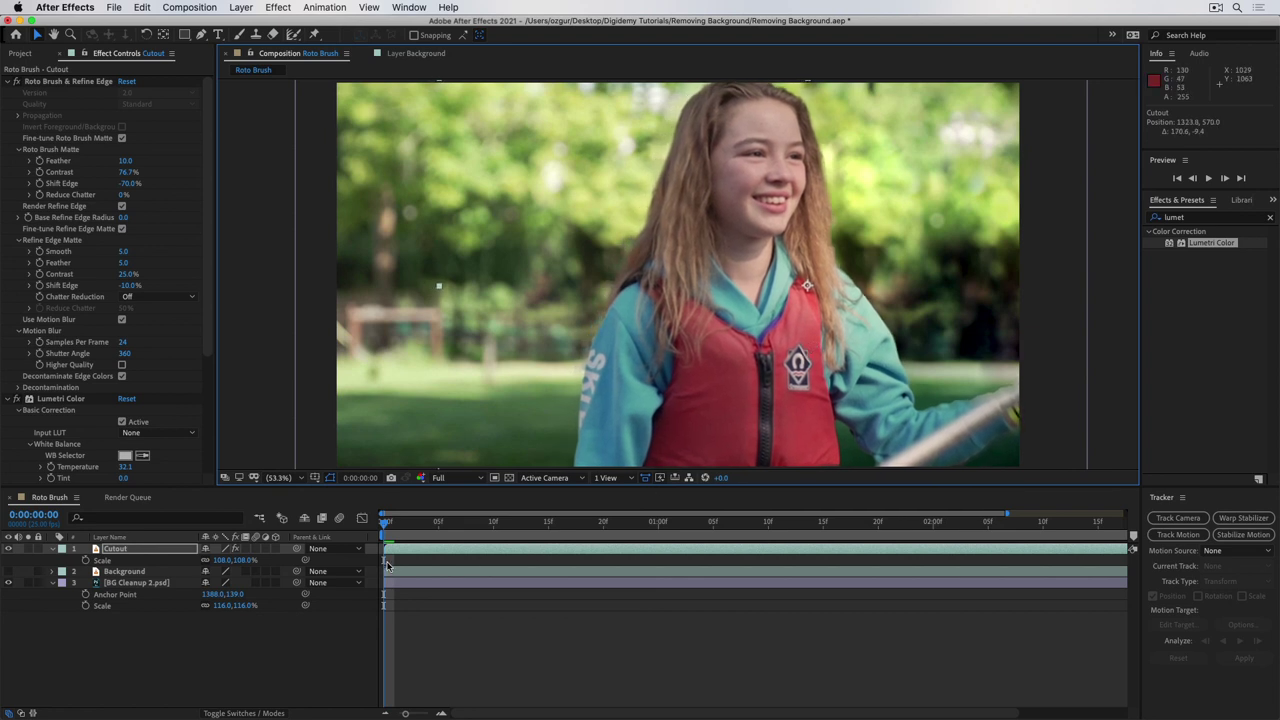
# - Preview the composite, nudge the girl slightly up and left, and preview again from the start
pyautogui.press('space')
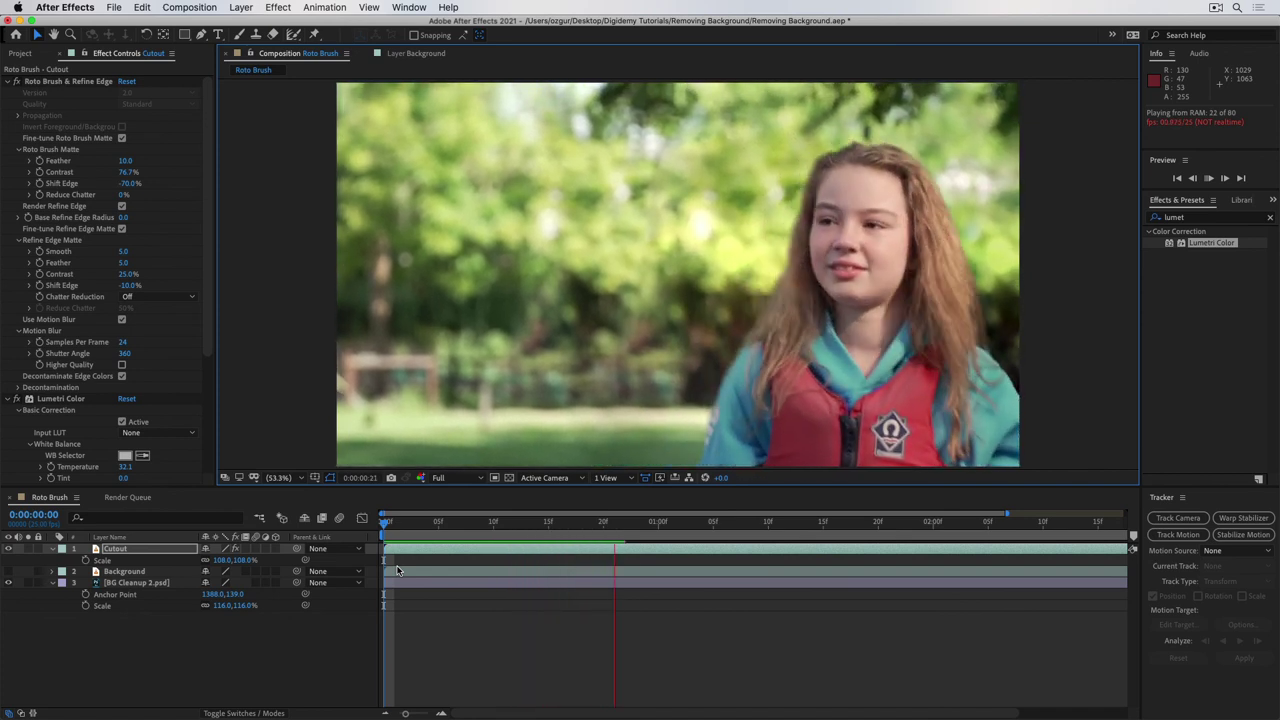
pyautogui.press('space')
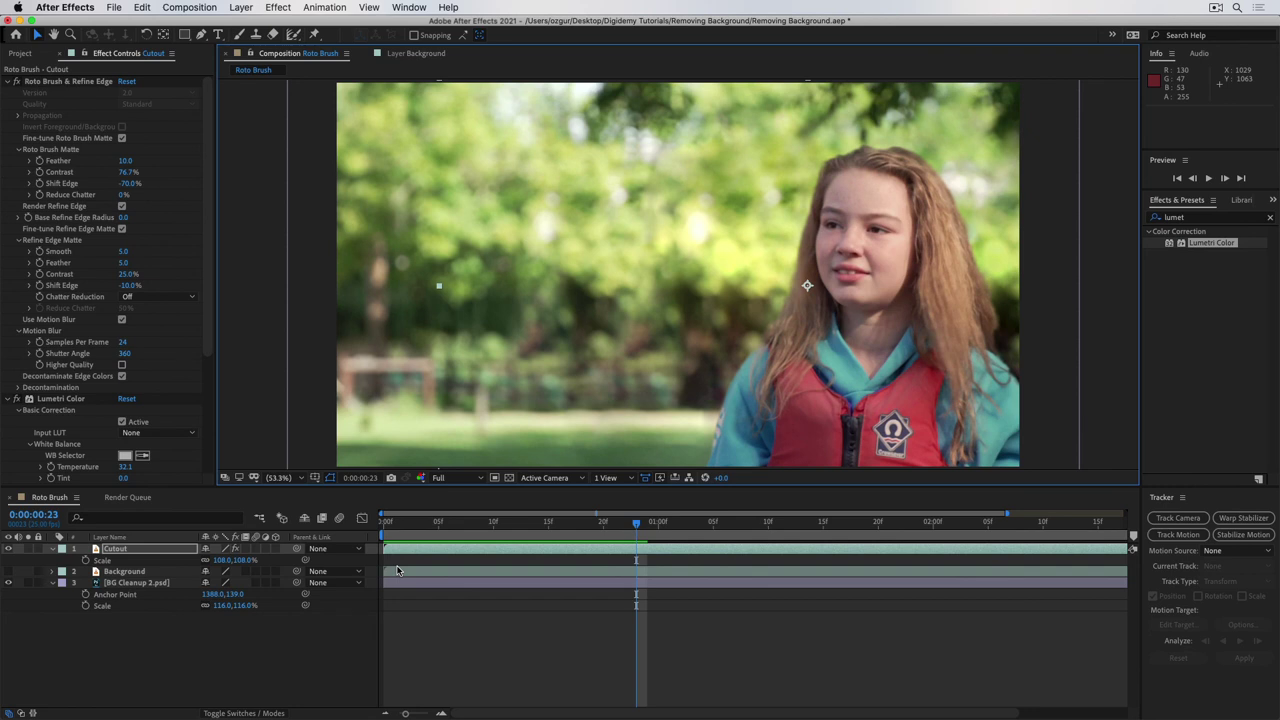
pyautogui.moveTo(870, 409); pyautogui.dragTo(826, 404)
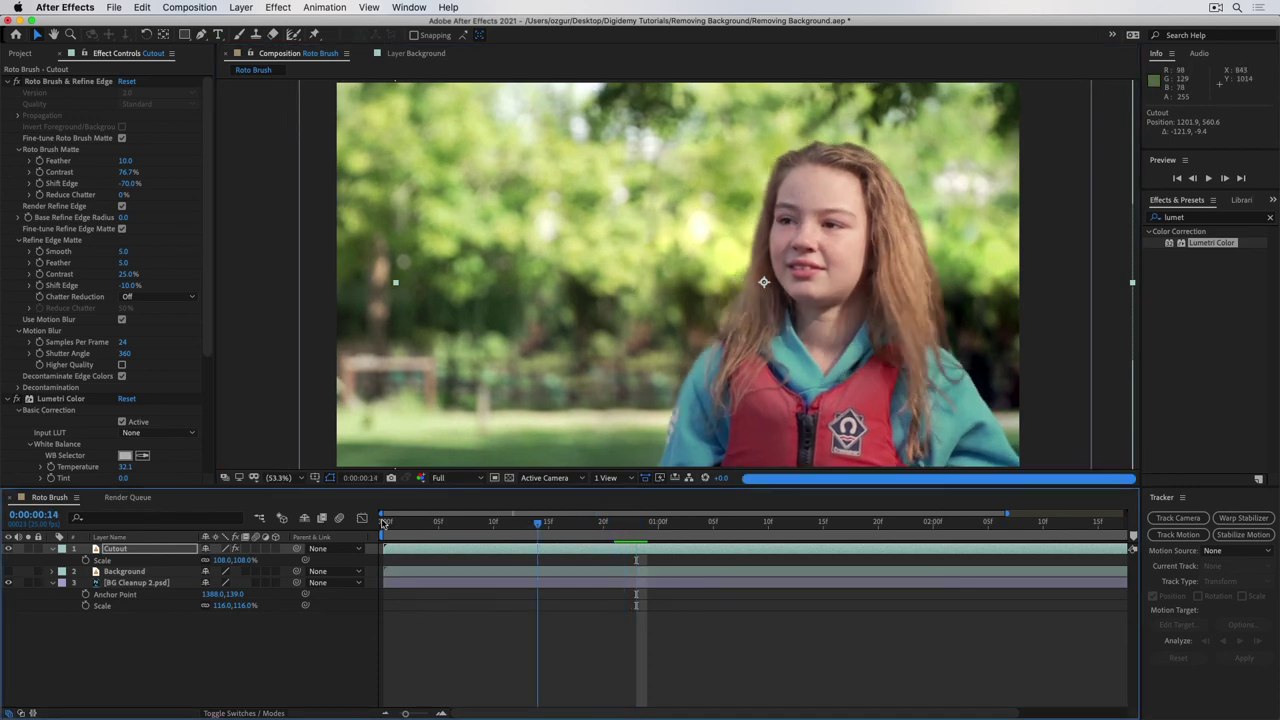
pyautogui.press('Home')
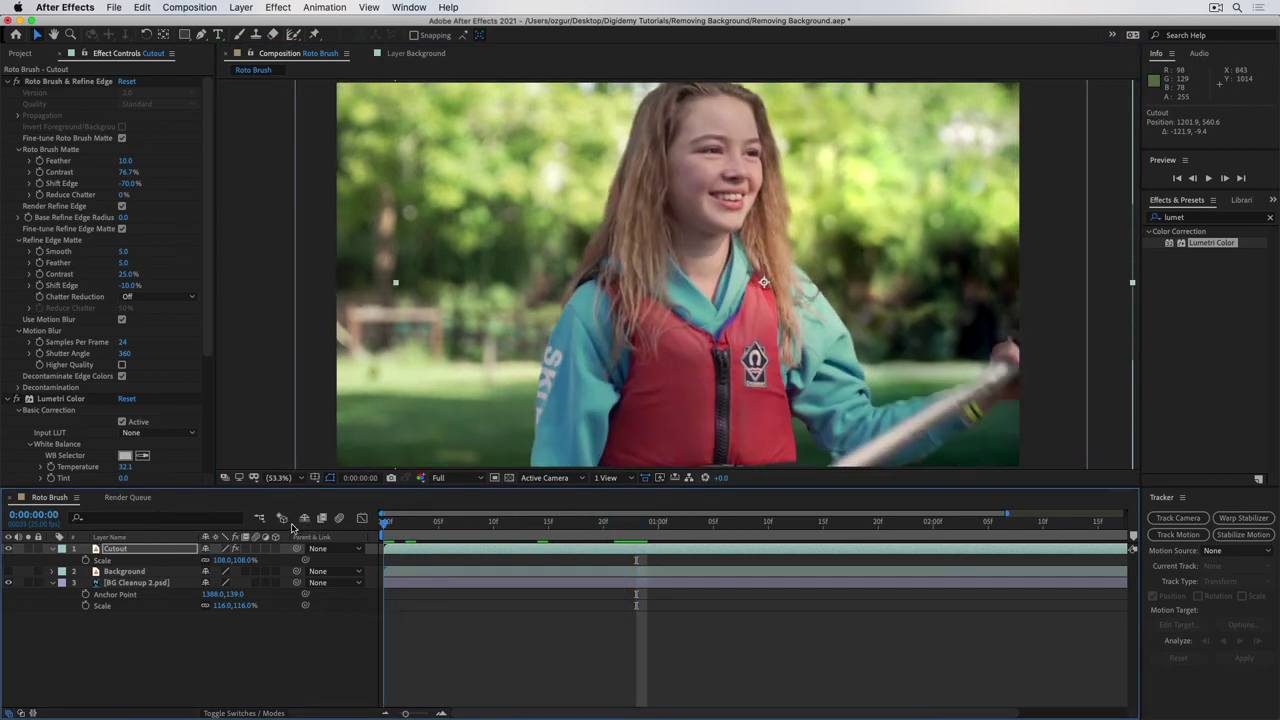
pyautogui.press('space')
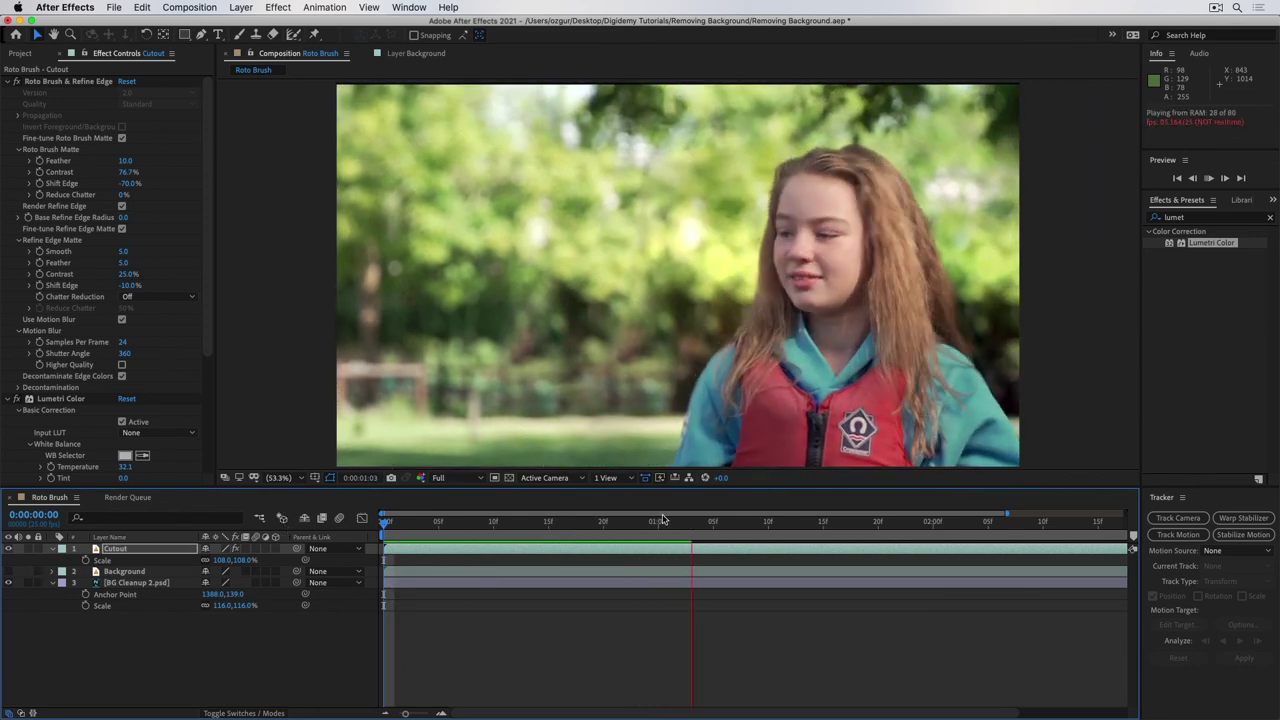
pyautogui.press('space')
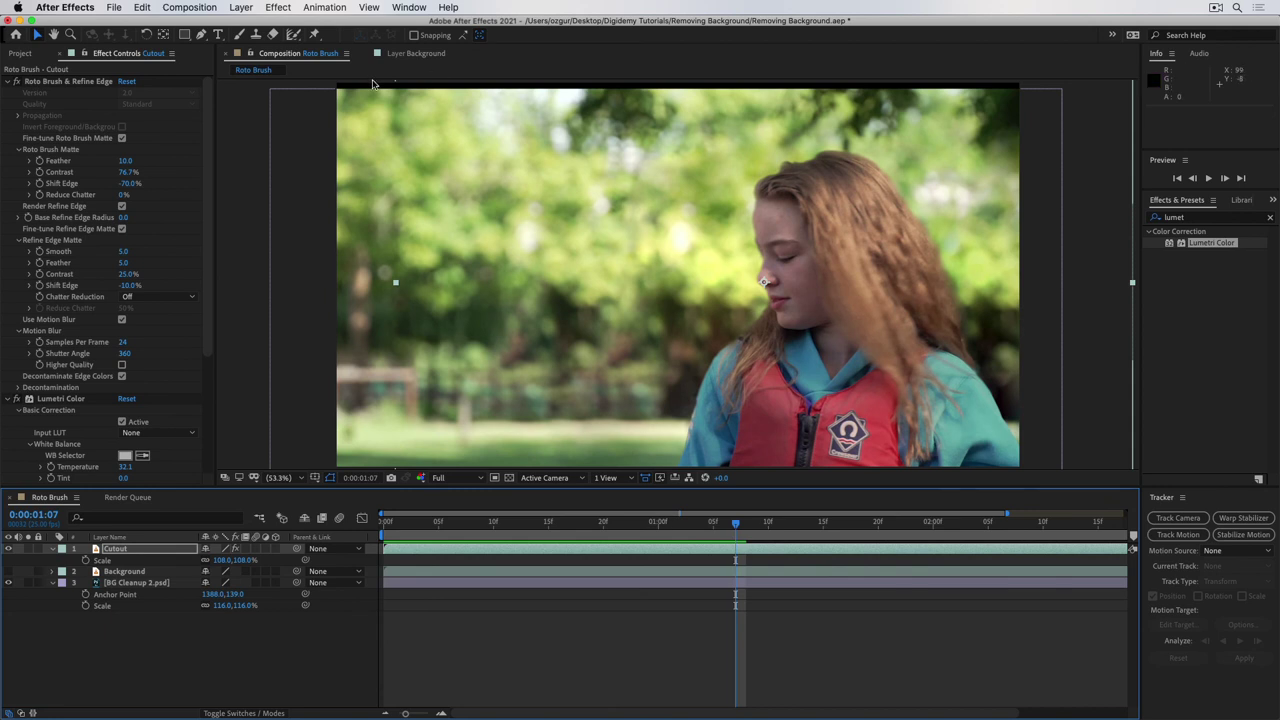
# - Set the BG Cleanup 2.psd plate to 118% scale with anchor point Y at 159
pyautogui.click(136, 582)
pyautogui.hotkey('ctrl', 'z')
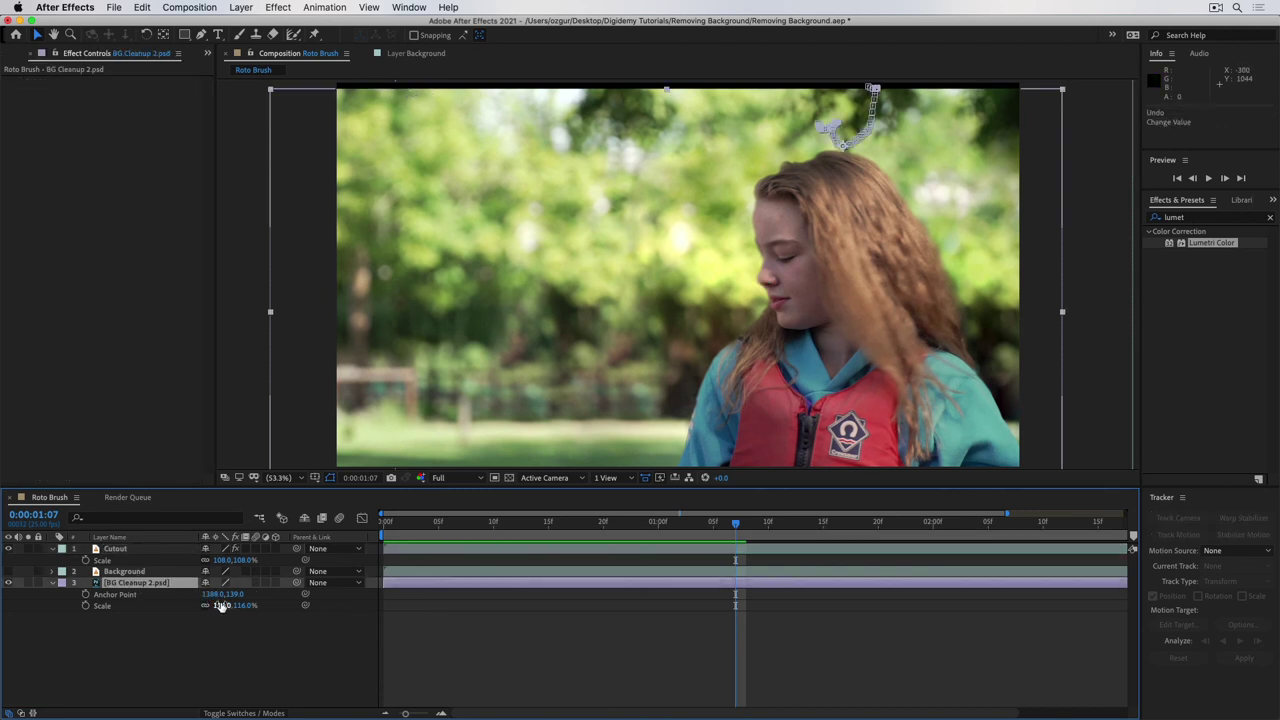
pyautogui.moveTo(224, 606); pyautogui.dragTo(222, 611)
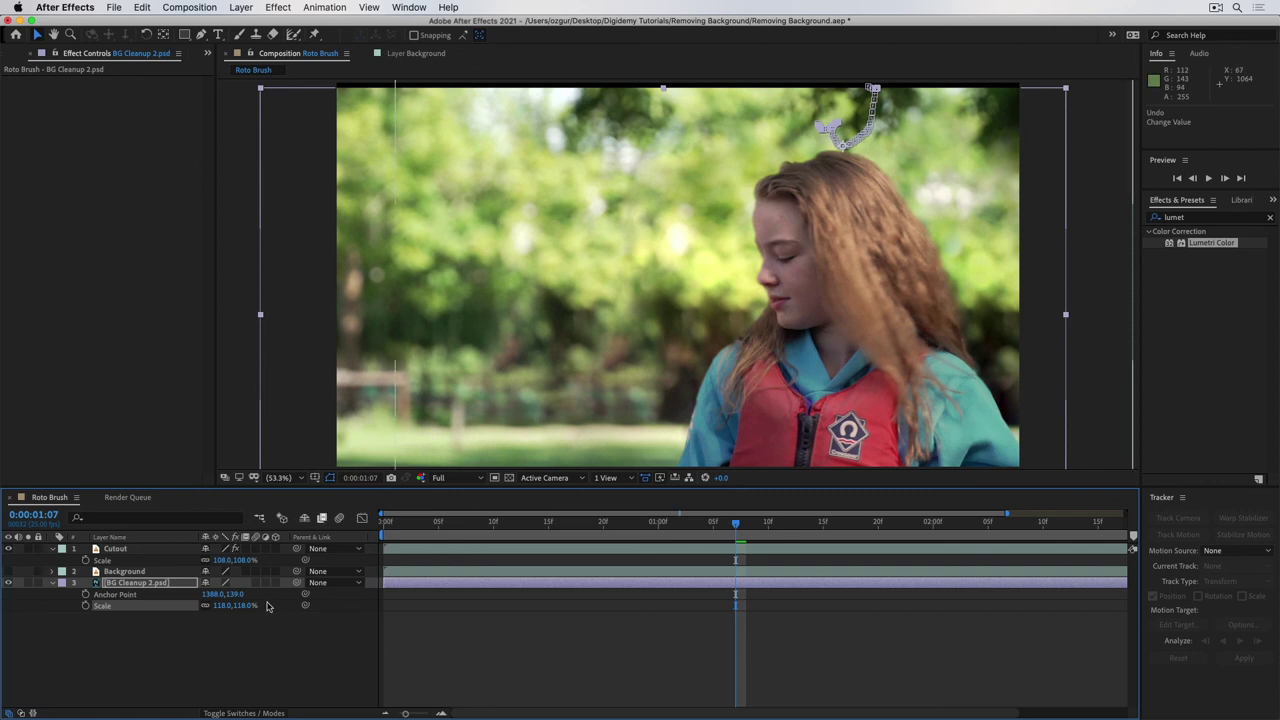
pyautogui.moveTo(236, 596); pyautogui.dragTo(250, 593)
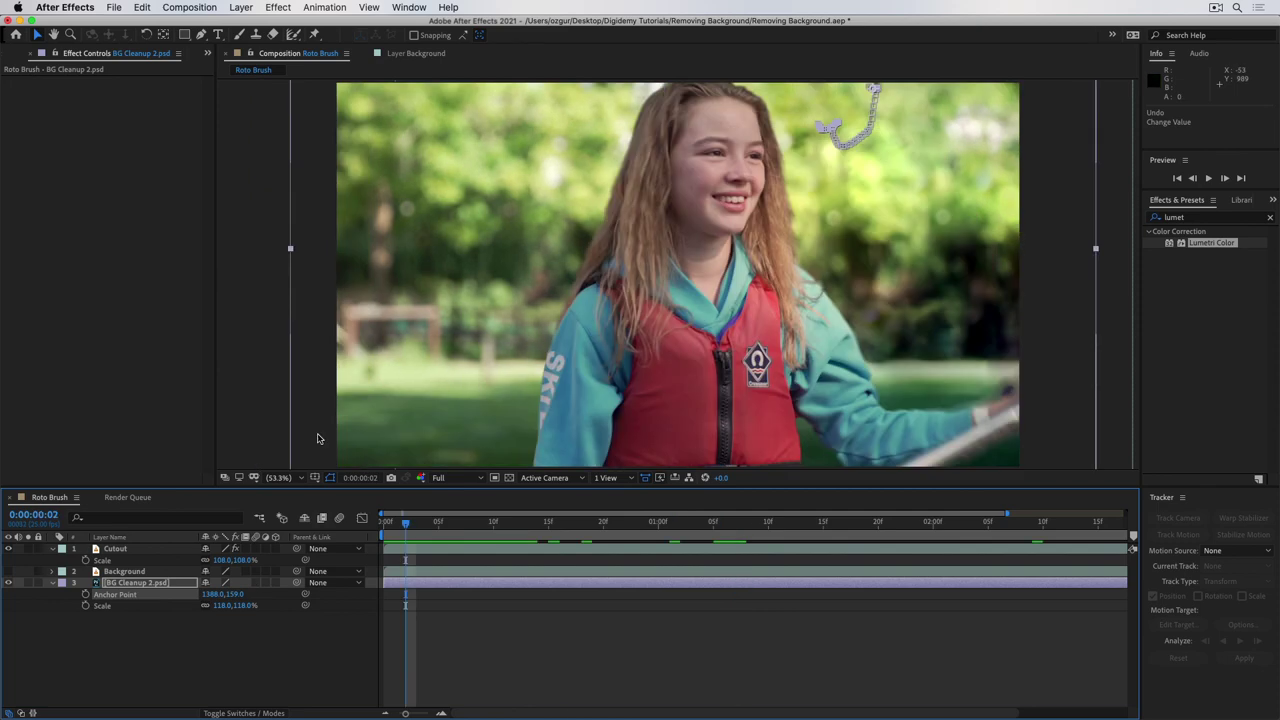
# - Preview the composite and inspect frames around two seconds in a zoomed close-up
pyautogui.press('space')
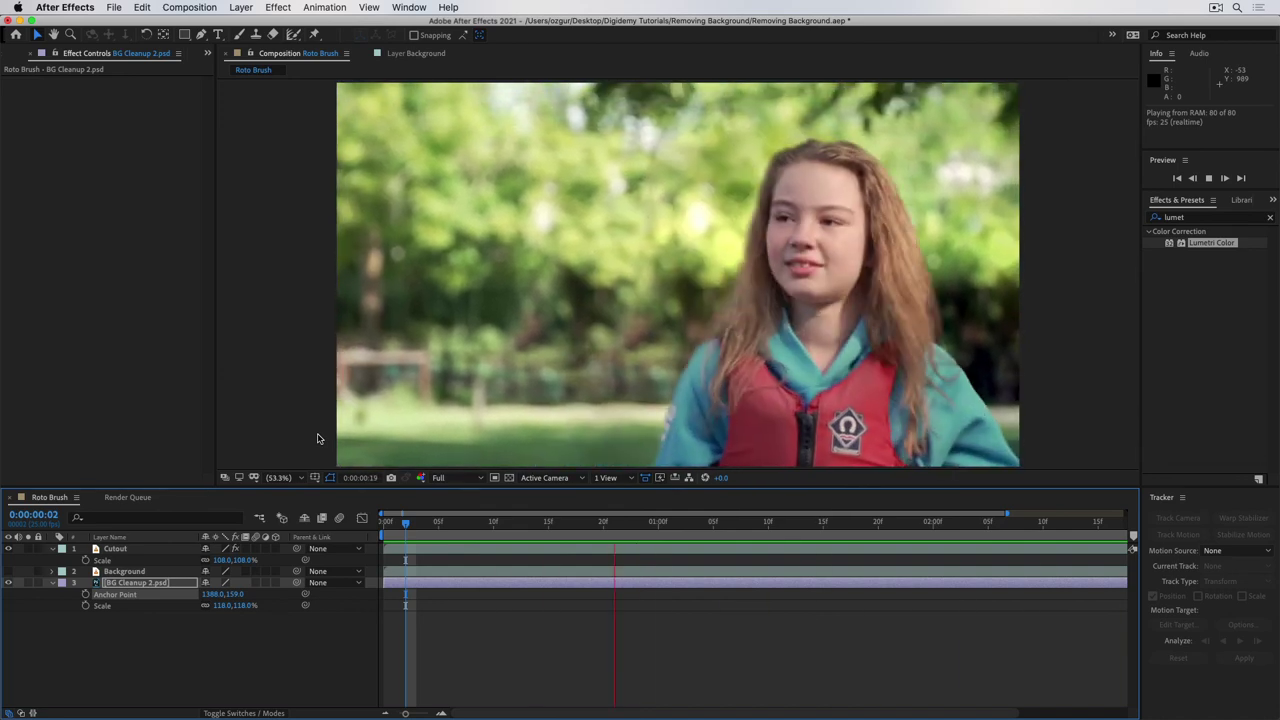
pyautogui.press('space')
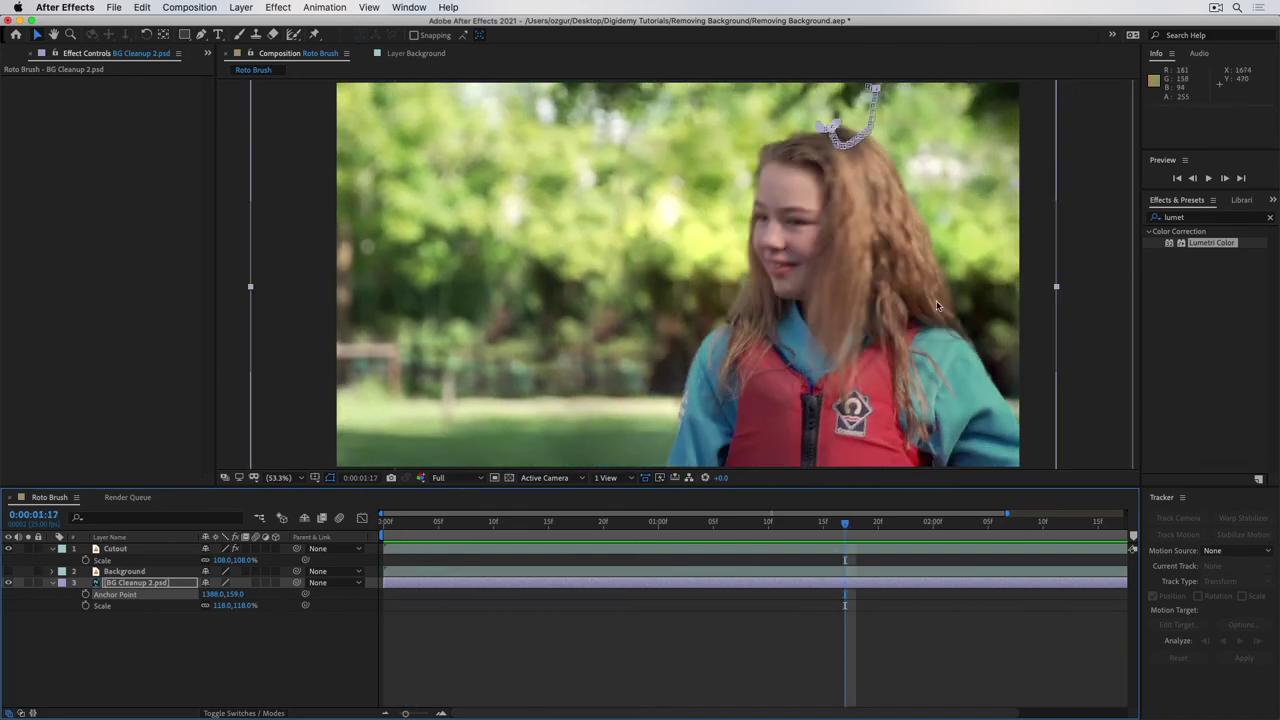
pyautogui.moveTo(851, 527); pyautogui.dragTo(1055, 520)
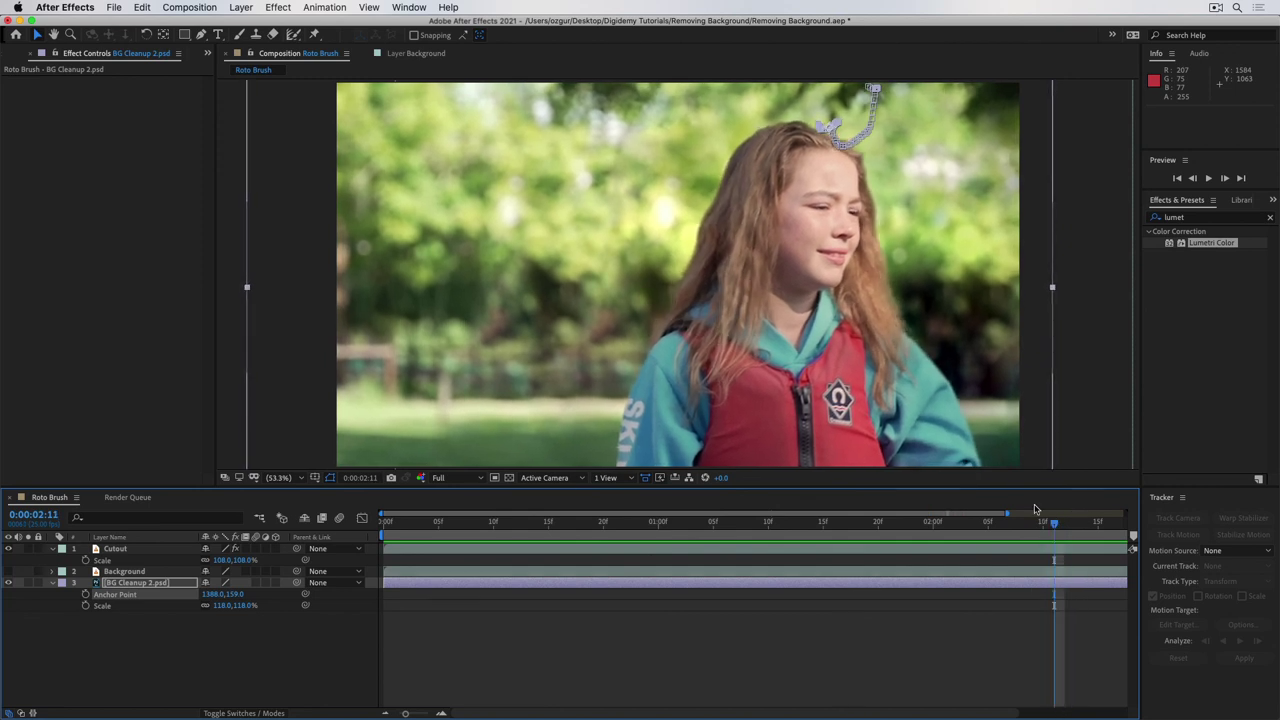
pyautogui.scroll(2, 711, 299)
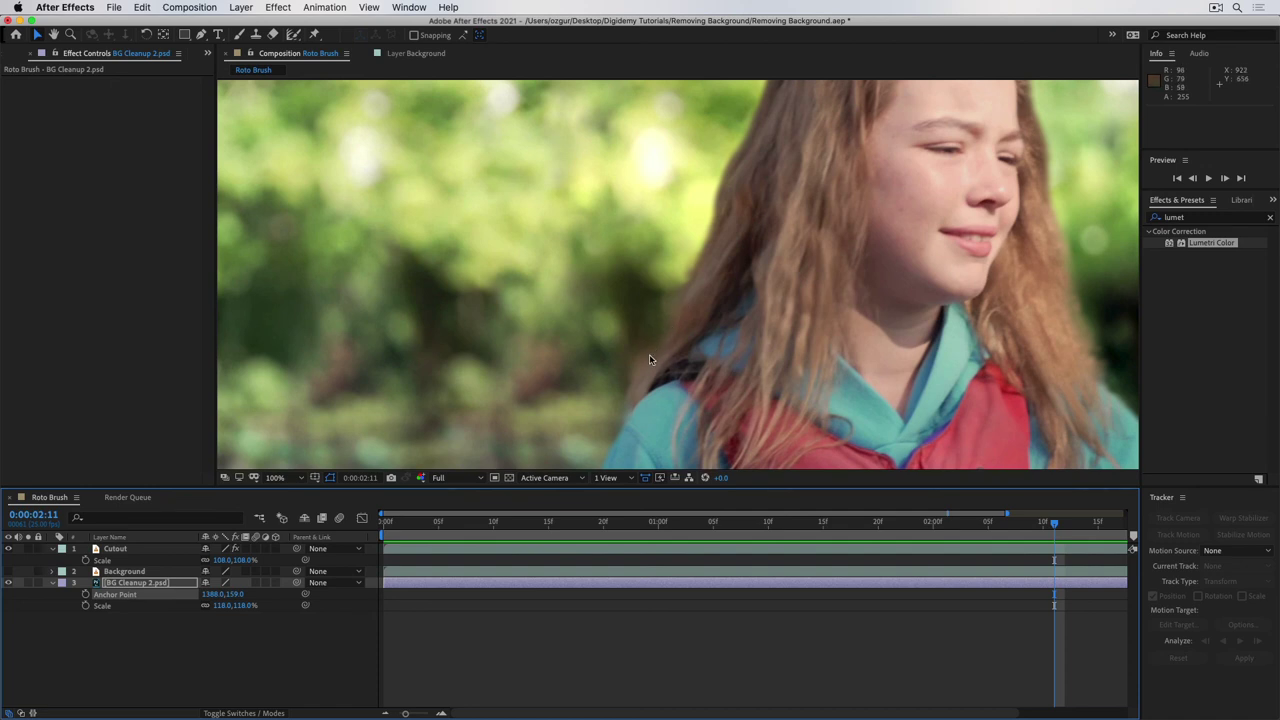
pyautogui.moveTo(1056, 527)
pyautogui.mouseDown()
pyautogui.moveTo(1087, 528)
pyautogui.moveTo(1054, 523)
pyautogui.moveTo(1076, 527)
pyautogui.mouseUp()
pyautogui.moveTo(1013, 308); pyautogui.dragTo(737, 246)
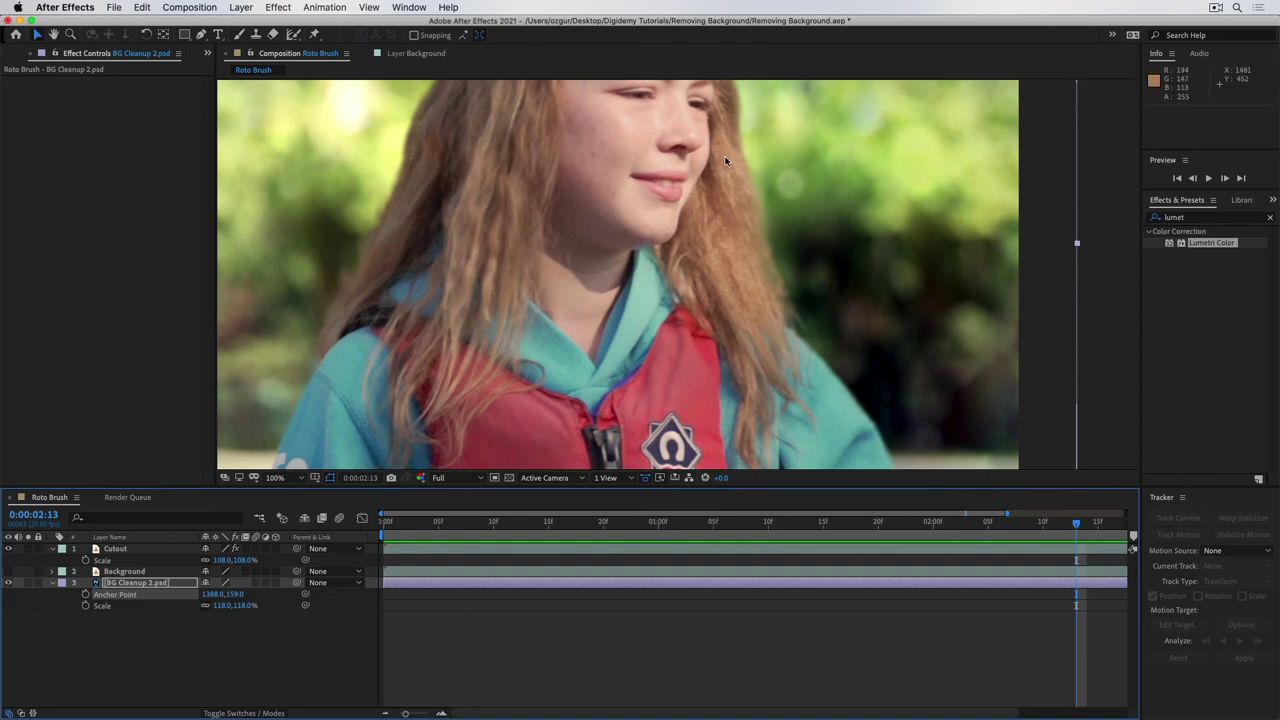
# - Set the Cutout matte's Reduce Chatter to 75% and Chatter Reduction to Smoother (Slower)
pyautogui.click(672, 555)
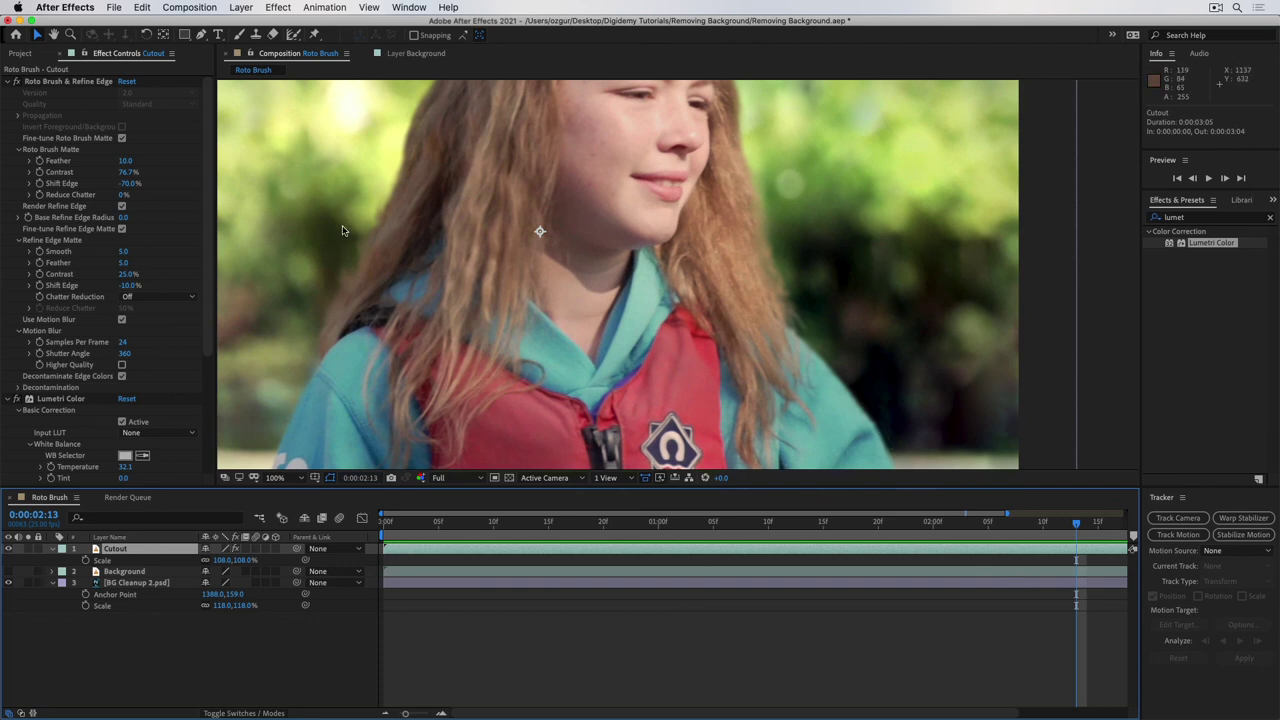
pyautogui.click(122, 195)
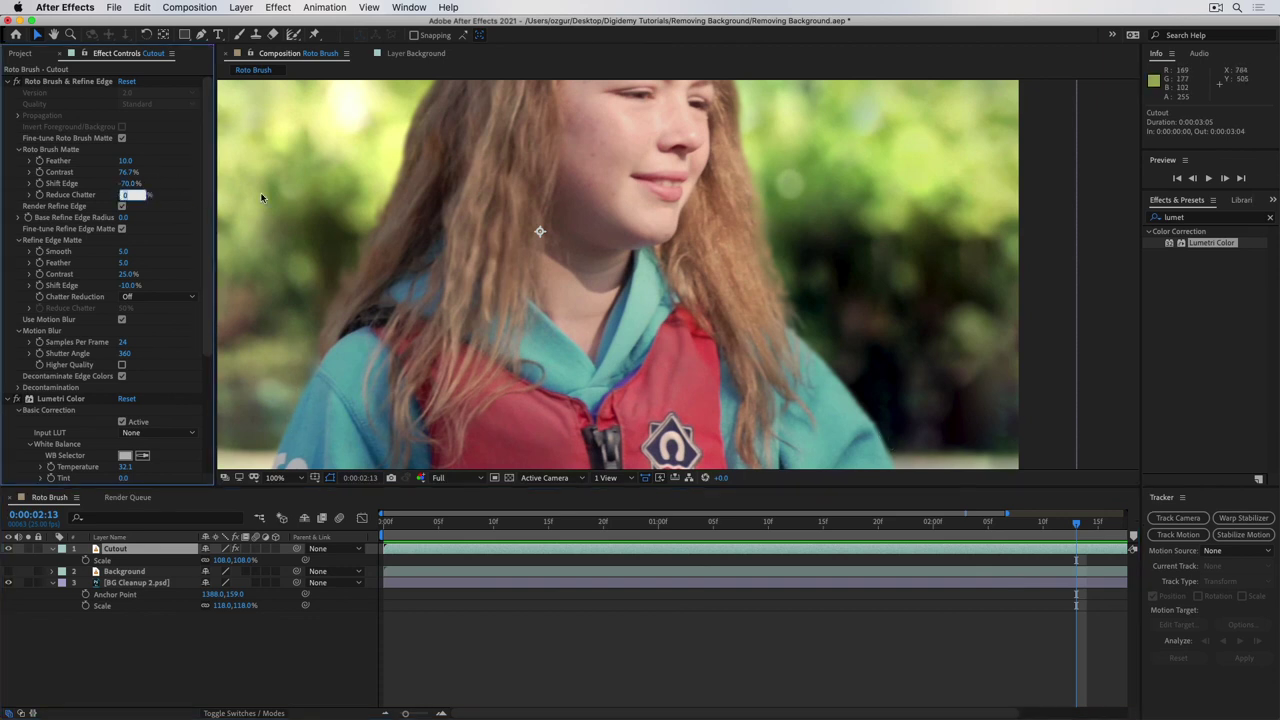
pyautogui.write('75')
pyautogui.press('Return')
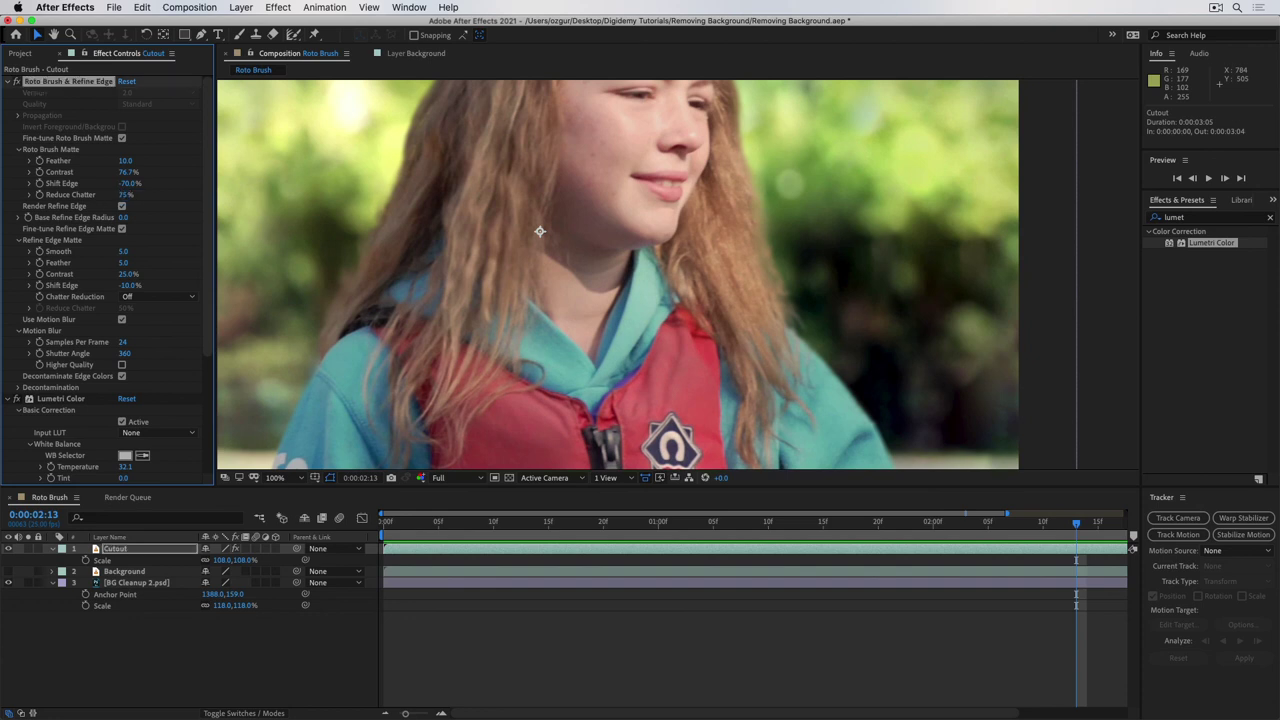
pyautogui.click(147, 297)
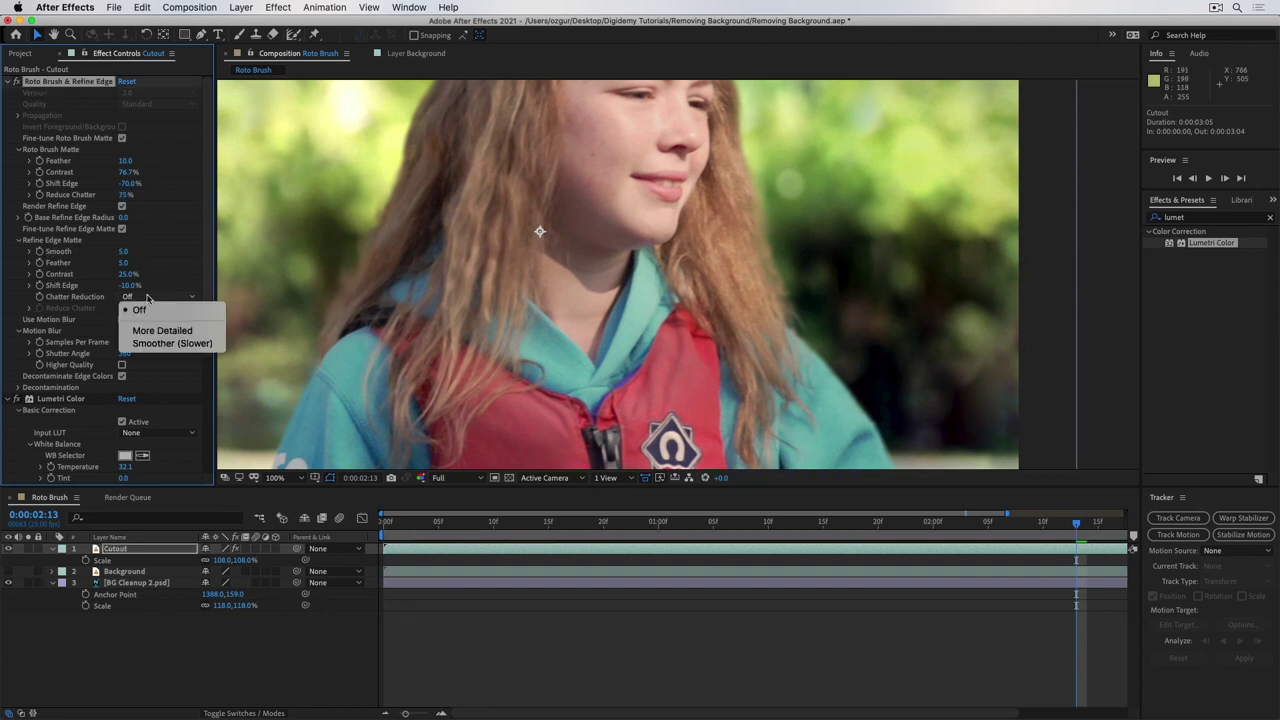
pyautogui.click(178, 344)
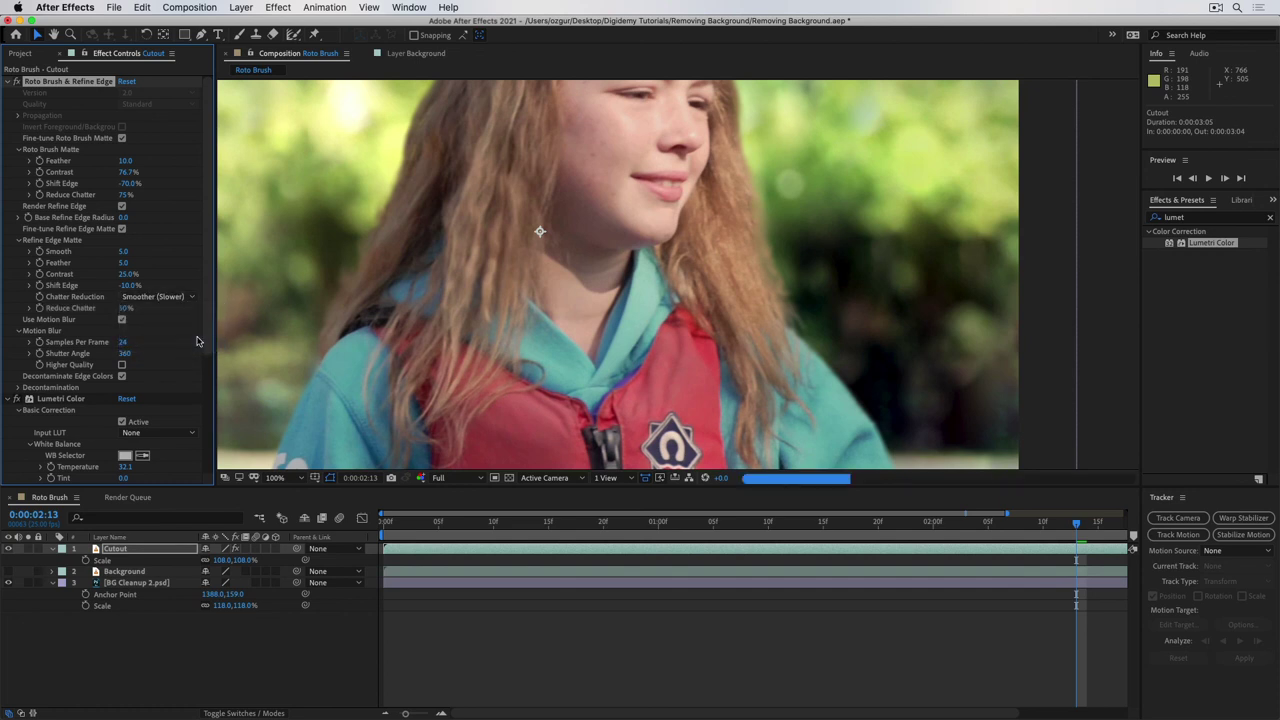
pyautogui.hotkey('shift', '/')
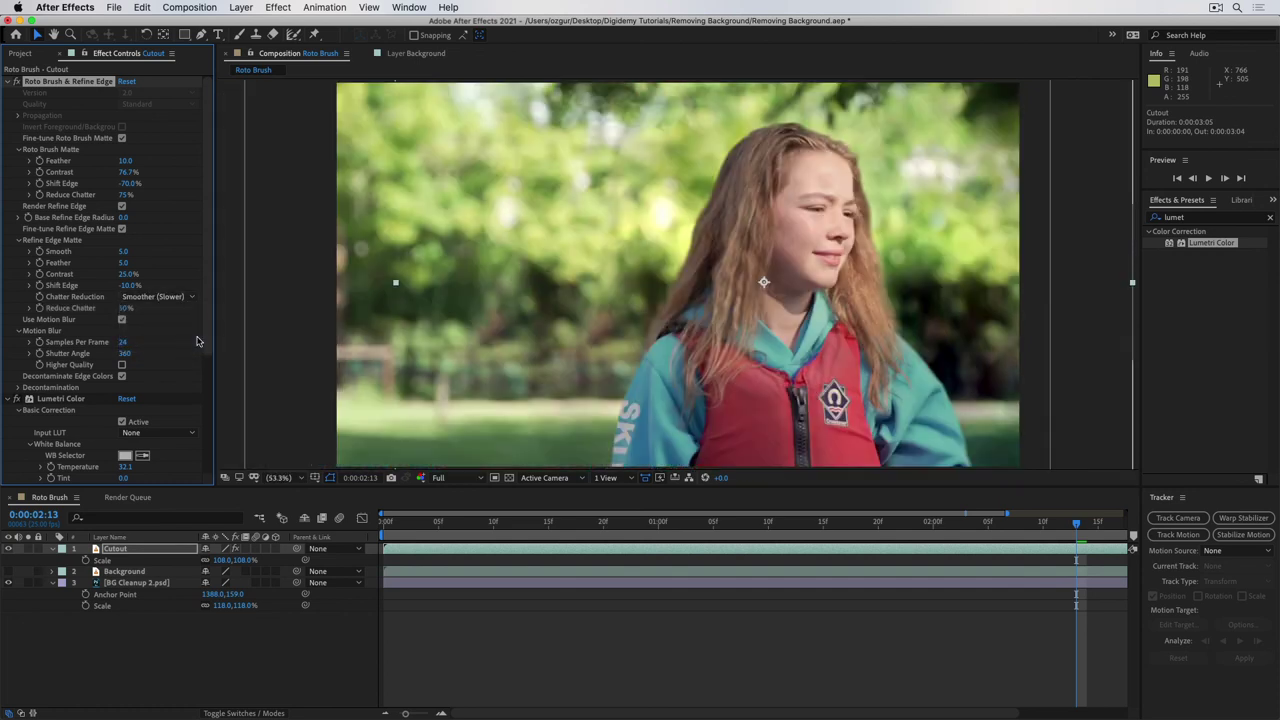